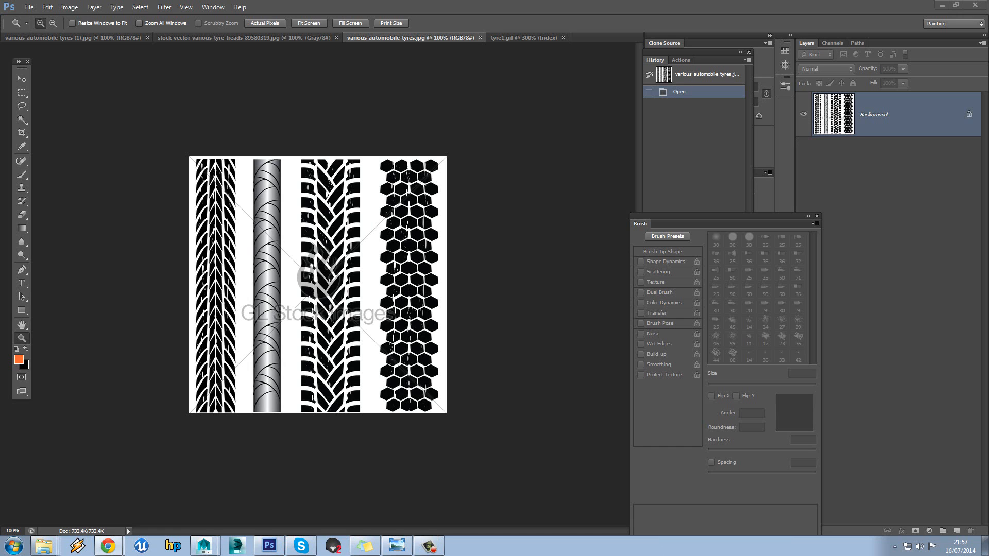
# - Switch to Chrome and browse the Google image results for "tyre" to examine different tread patterns
pyautogui.moveTo(0, 103); pyautogui.dragTo(330, 118)
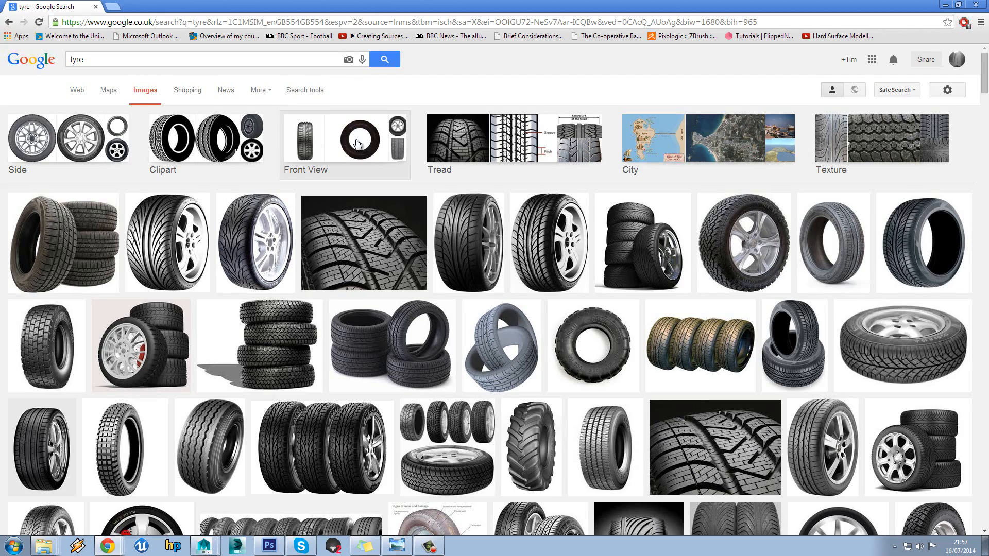
pyautogui.scroll(-3, 356, 139)
pyautogui.scroll(-5, 356, 139)
pyautogui.scroll(4, 355, 139)
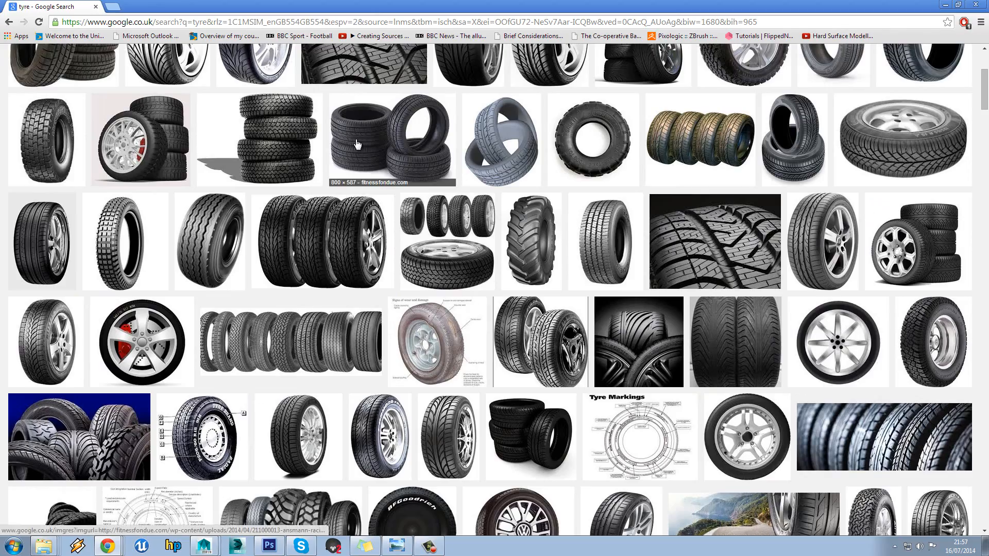
pyautogui.scroll(-4, 357, 143)
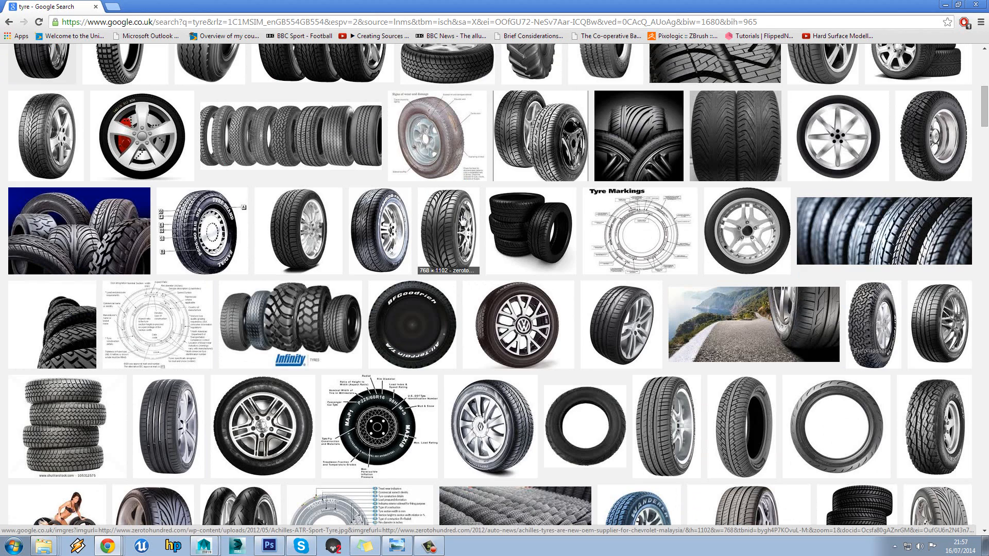
pyautogui.scroll(-5, 461, 216)
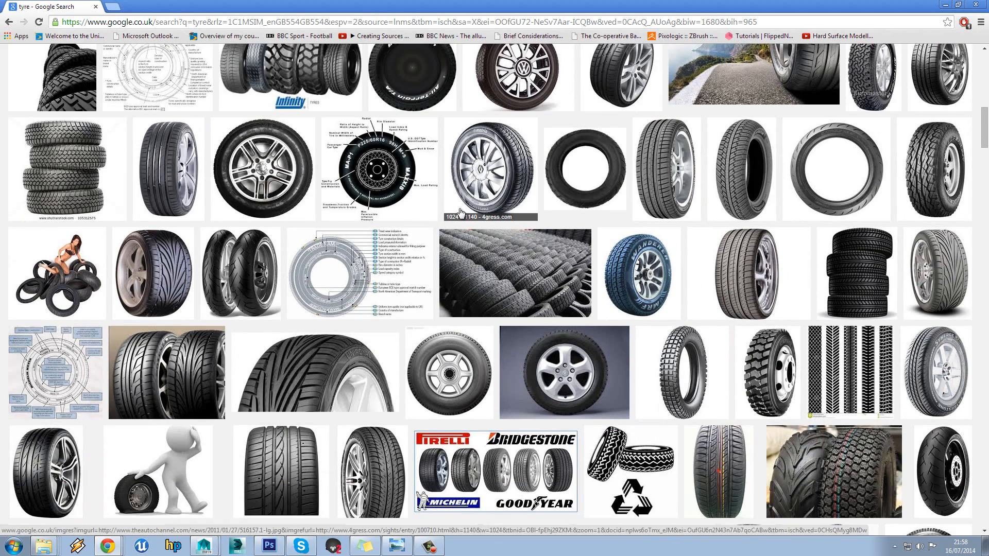
pyautogui.scroll(-3, 461, 212)
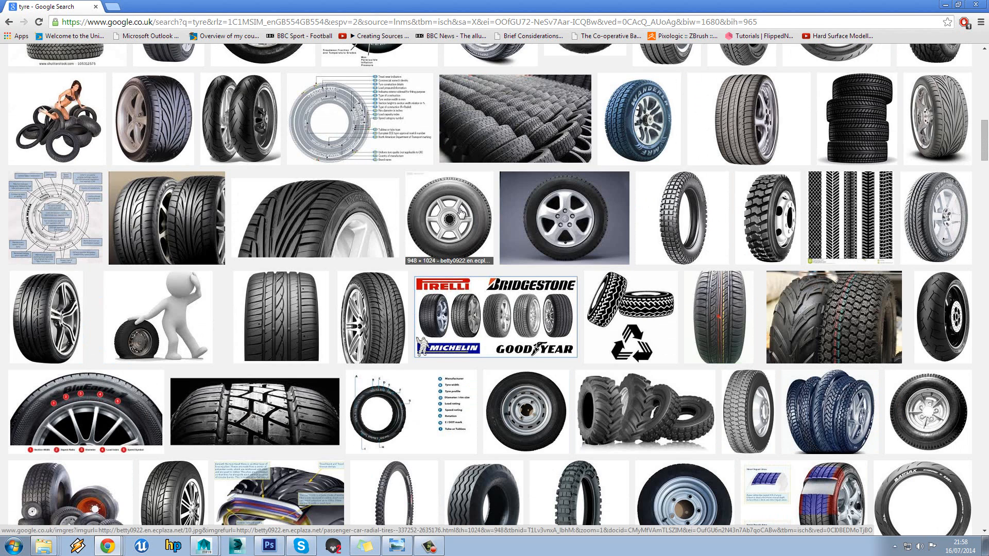
pyautogui.scroll(-2, 462, 212)
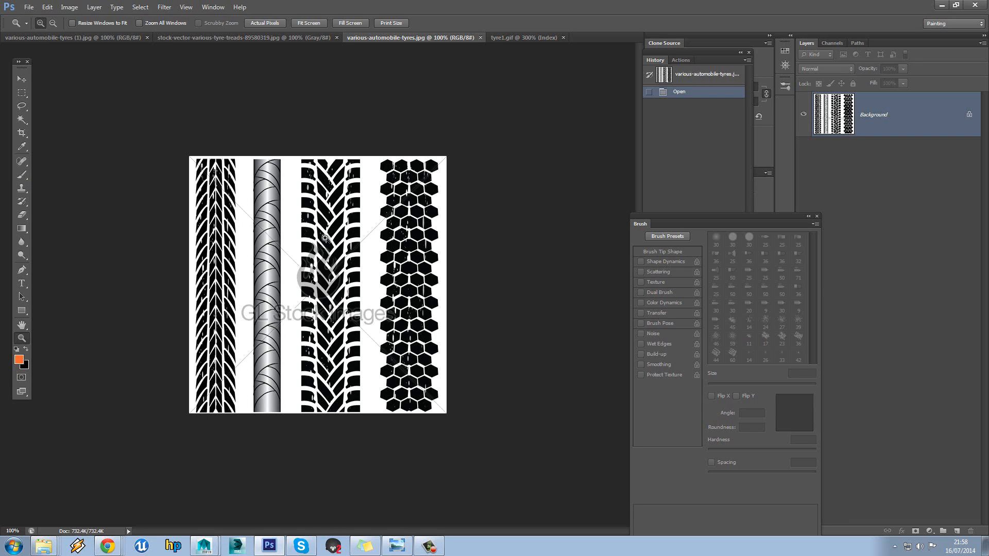
# - In Photoshop, outline one repeating V-shaped segment of the third tread and one row of hexagons on the fourth with a 5 px orange brush
pyautogui.rightClick(314, 214)
pyautogui.click(21, 174)
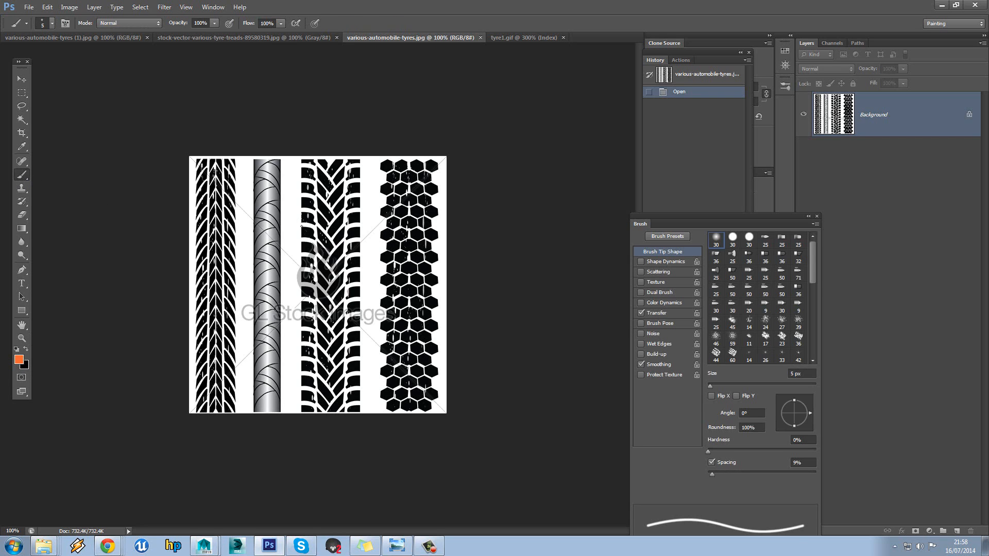
pyautogui.click(22, 338)
pyautogui.click(308, 293)
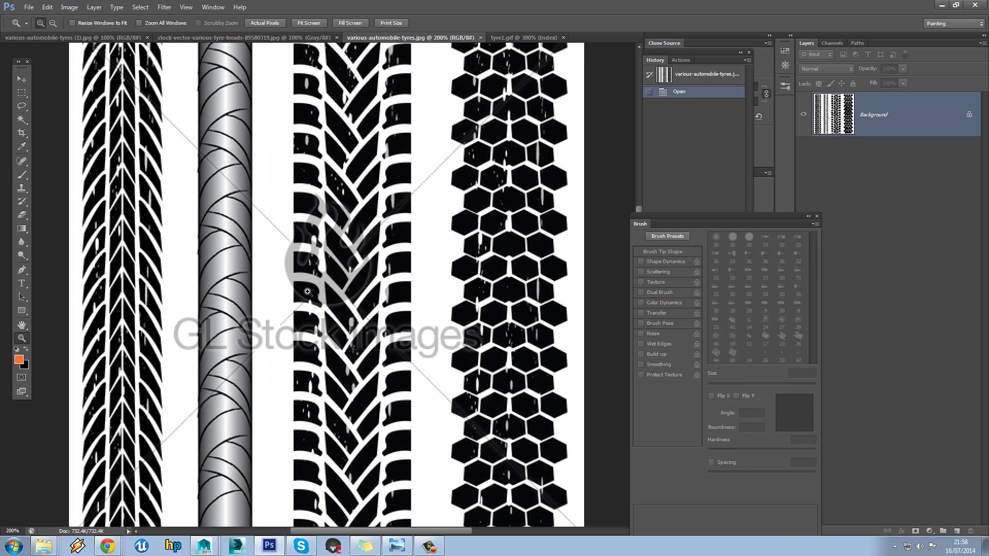
pyautogui.click(22, 174)
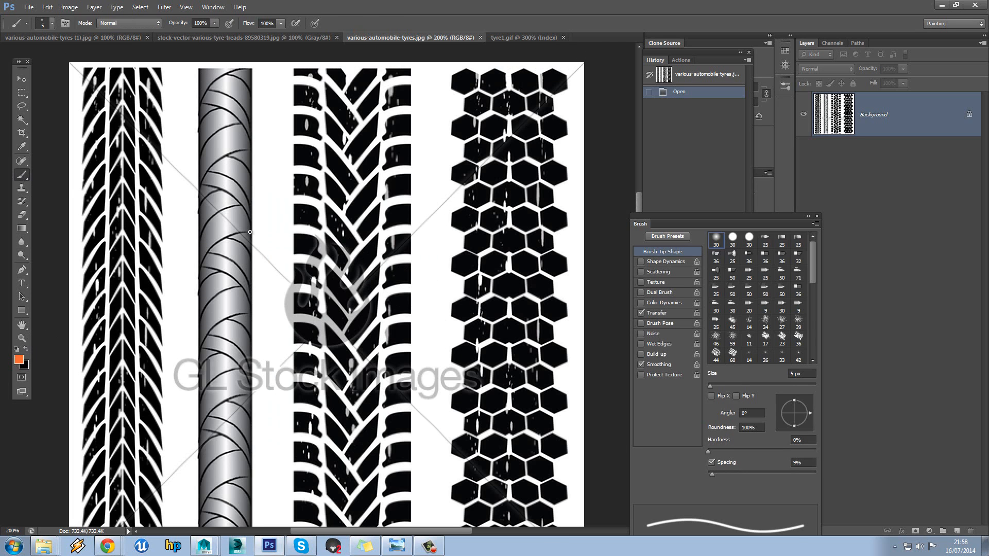
pyautogui.click(293, 229)
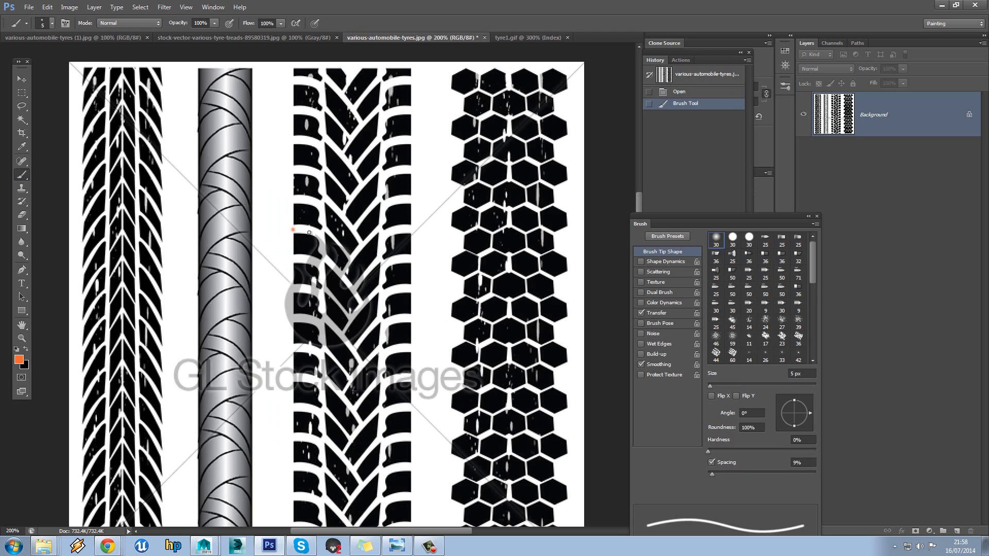
pyautogui.moveTo(292, 230)
pyautogui.mouseDown()
pyautogui.moveTo(326, 231)
pyautogui.moveTo(351, 257)
pyautogui.mouseUp()
pyautogui.keyDown('shift'); pyautogui.click(381, 232); pyautogui.keyUp('shift')
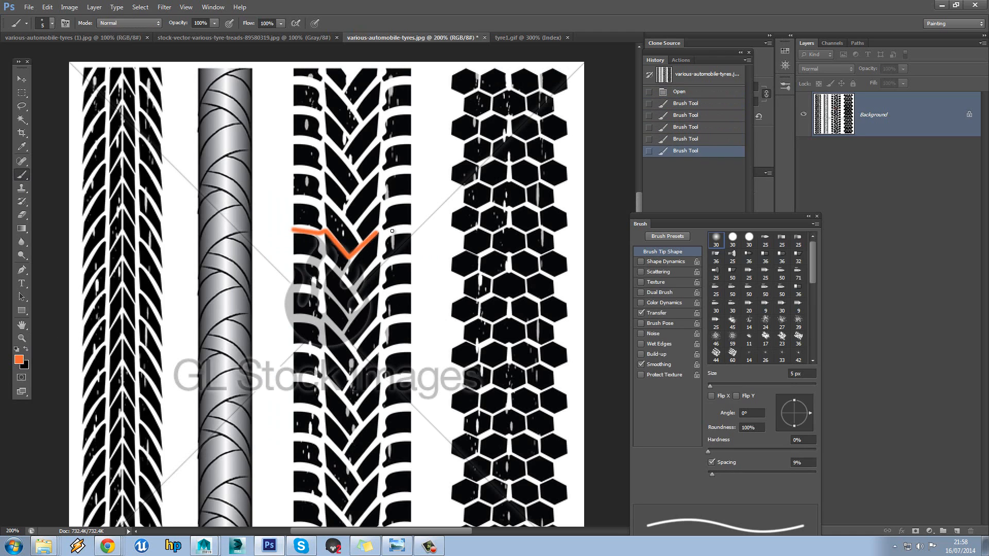
pyautogui.keyDown('shift'); pyautogui.click(397, 230); pyautogui.keyUp('shift')
pyautogui.keyDown('shift'); pyautogui.click(411, 229); pyautogui.keyUp('shift')
pyautogui.keyDown('shift'); pyautogui.click(414, 256); pyautogui.keyUp('shift')
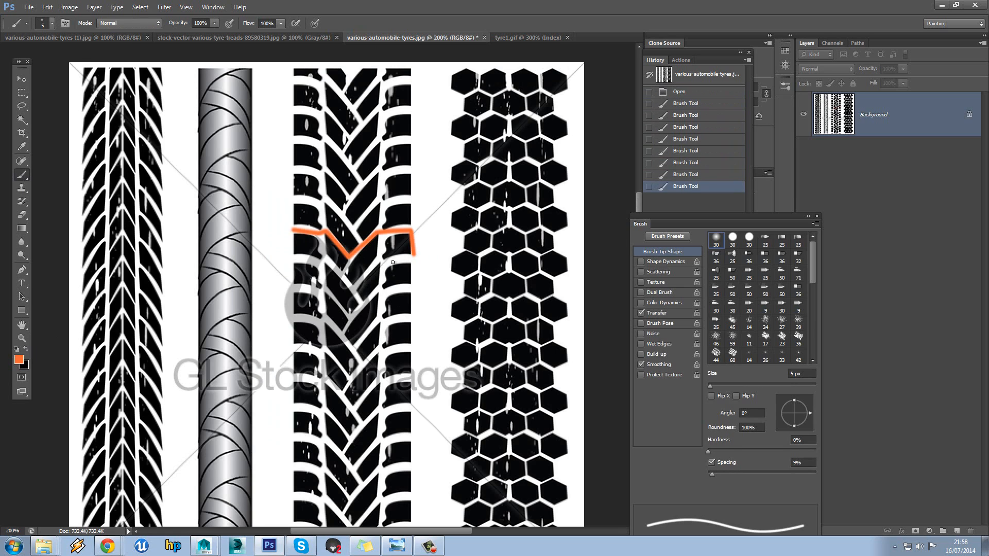
pyautogui.keyDown('shift'); pyautogui.click(389, 261); pyautogui.keyUp('shift')
pyautogui.keyDown('shift'); pyautogui.click(378, 261); pyautogui.keyUp('shift')
pyautogui.keyDown('shift'); pyautogui.click(354, 286); pyautogui.keyUp('shift')
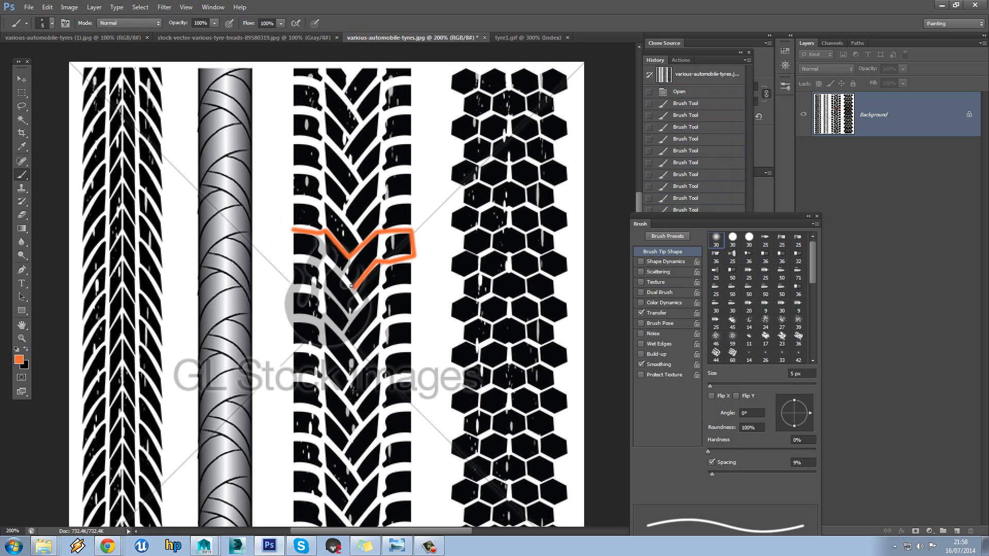
pyautogui.keyDown('shift'); pyautogui.click(333, 269); pyautogui.keyUp('shift')
pyautogui.keyDown('shift'); pyautogui.click(310, 263); pyautogui.keyUp('shift')
pyautogui.keyDown('shift'); pyautogui.click(291, 260); pyautogui.keyUp('shift')
pyautogui.keyDown('shift'); pyautogui.click(291, 231); pyautogui.keyUp('shift')
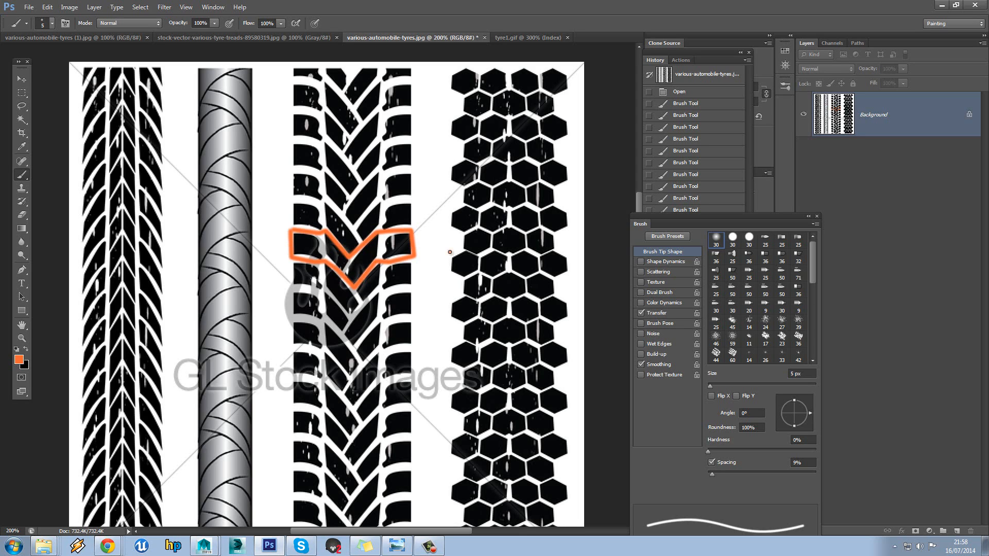
pyautogui.moveTo(451, 252)
pyautogui.mouseDown()
pyautogui.moveTo(446, 272)
pyautogui.moveTo(462, 281)
pyautogui.moveTo(513, 270)
pyautogui.moveTo(571, 276)
pyautogui.moveTo(563, 249)
pyautogui.moveTo(449, 253)
pyautogui.mouseUp()
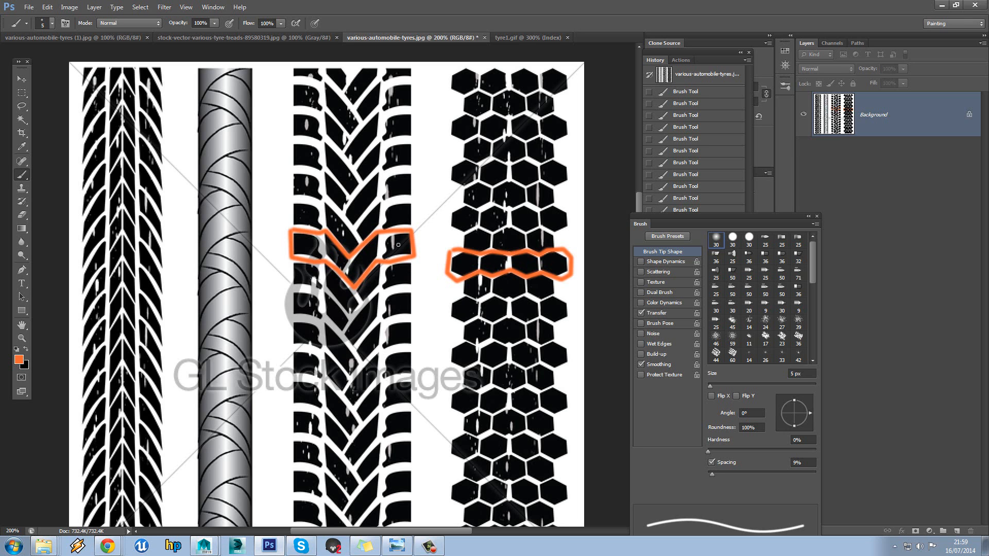
# - Switch to Chrome, enlarge the "Tyre speed rating" image from ZigWheels, and compare it side by side with the outlined treads
pyautogui.hotkey('alt', 'Tab')
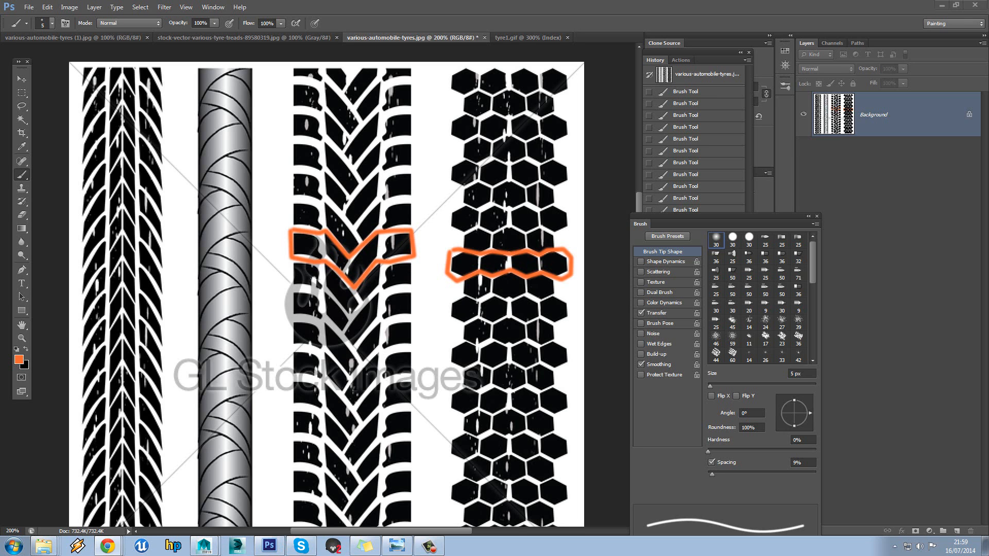
pyautogui.scroll(-1, 492, 172)
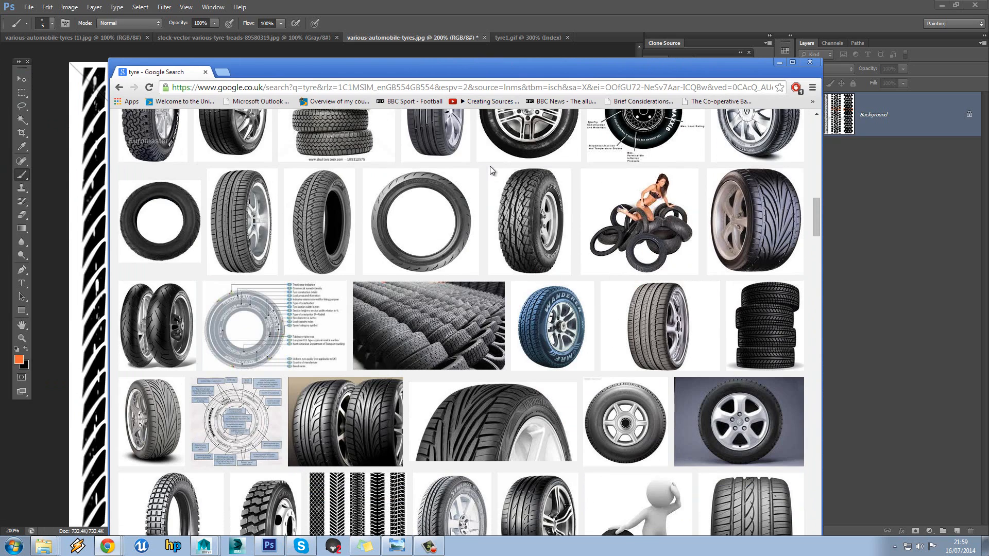
pyautogui.click(653, 337)
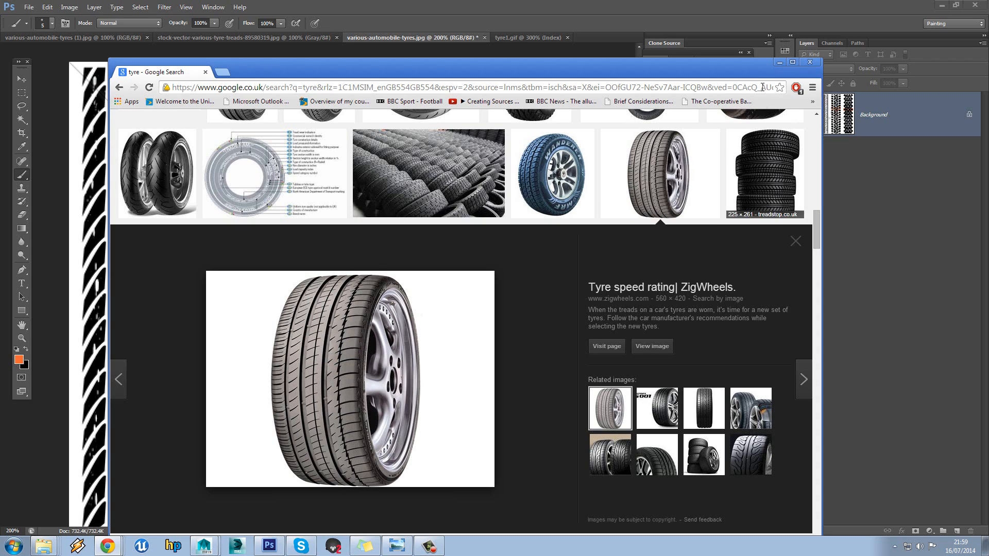
pyautogui.moveTo(750, 65); pyautogui.dragTo(712, 48)
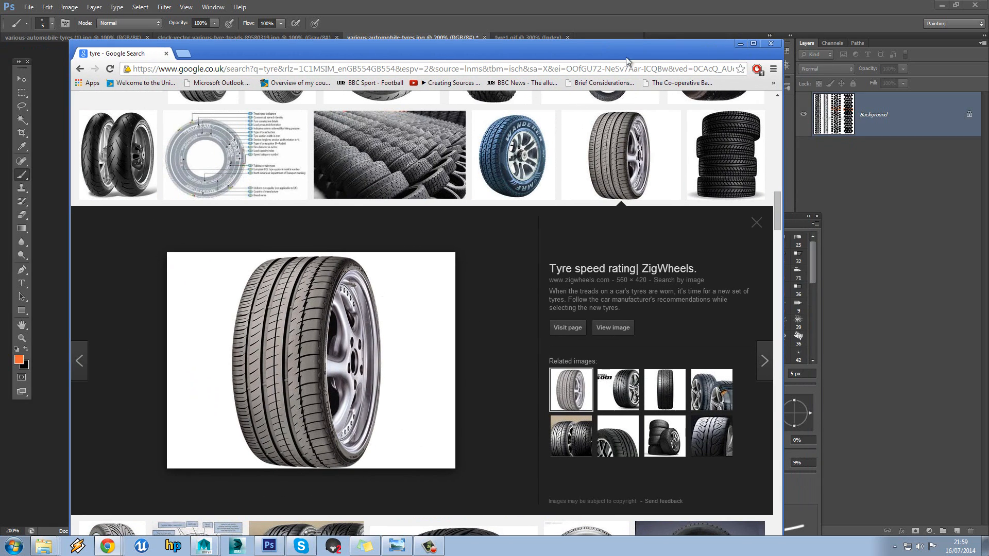
pyautogui.moveTo(634, 54); pyautogui.dragTo(0, 154)
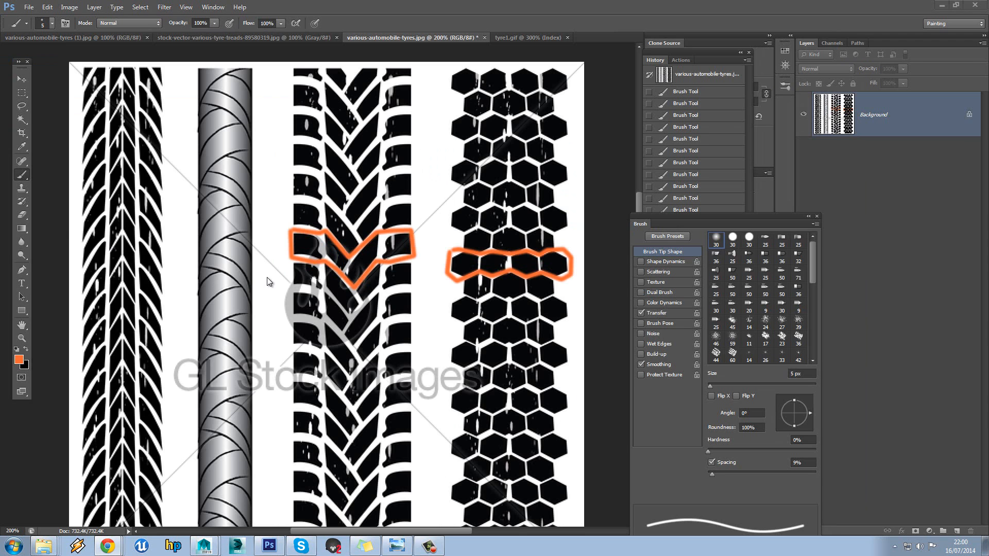
pyautogui.moveTo(0, 83); pyautogui.dragTo(805, 58)
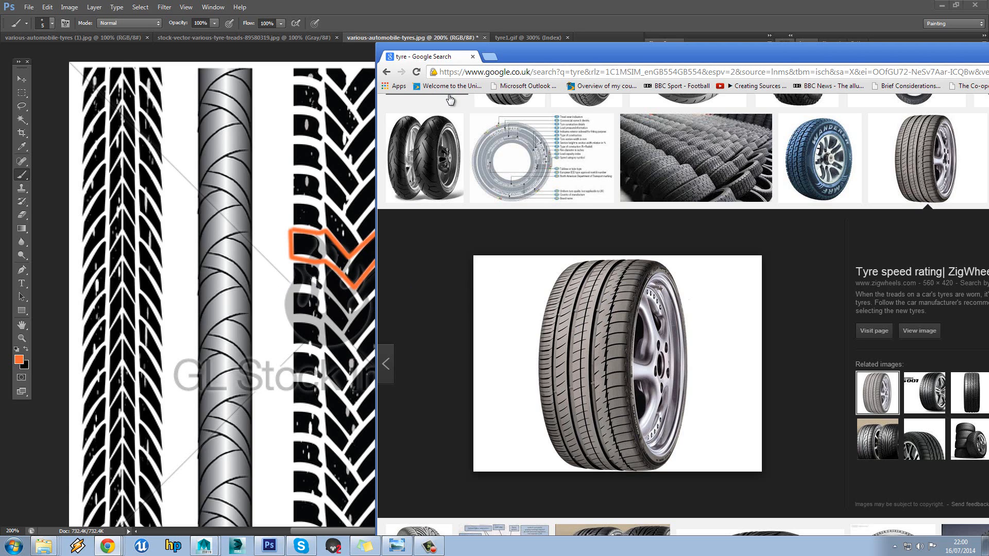
pyautogui.moveTo(540, 65); pyautogui.dragTo(566, 68)
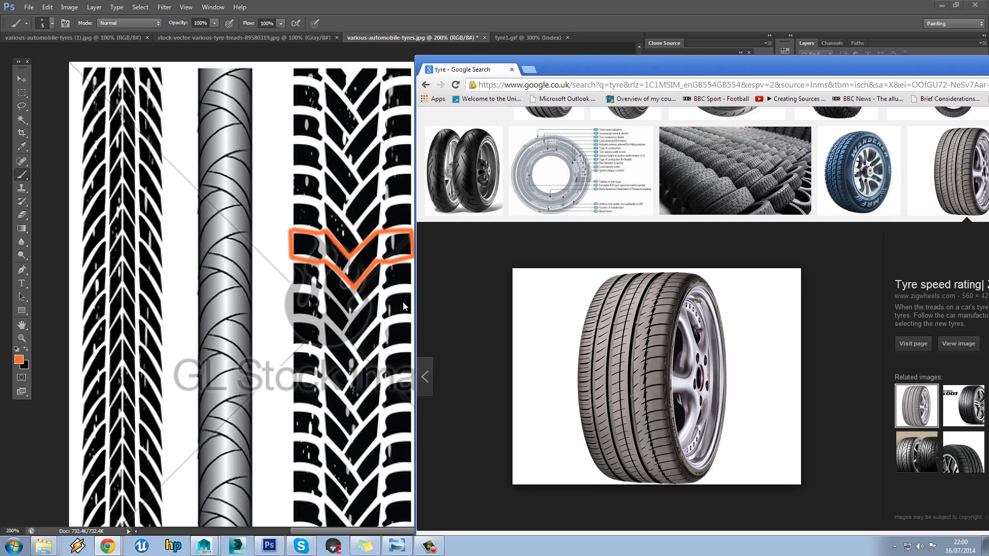
pyautogui.moveTo(646, 69); pyautogui.dragTo(689, 8)
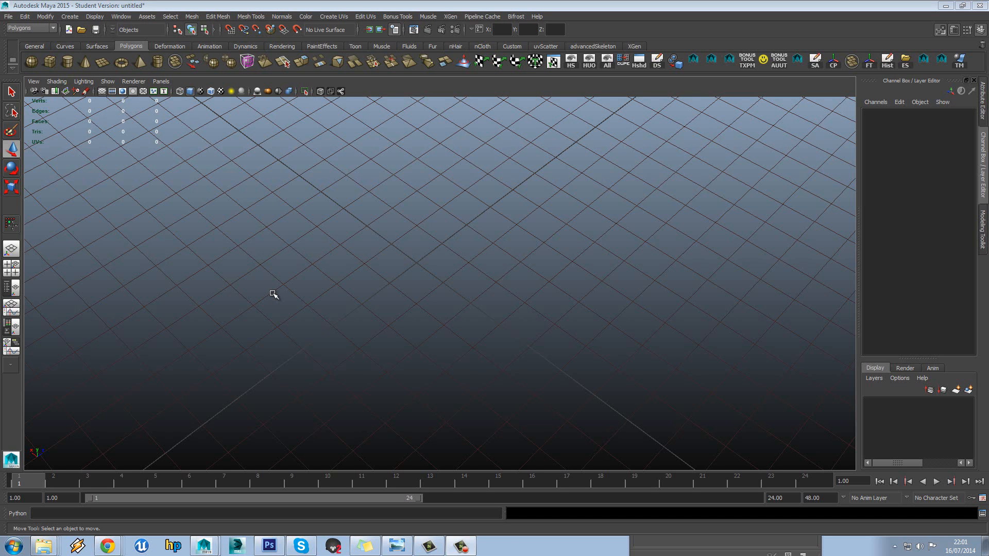
# - Create a polygon plane with its width and height subdivisions set to 1
pyautogui.moveTo(296, 288)
pyautogui.keyDown('alt'); pyautogui.mouseDown()
pyautogui.moveTo(356, 262)
pyautogui.moveTo(426, 260)
pyautogui.moveTo(384, 273)
pyautogui.mouseUp(); pyautogui.keyUp('alt')
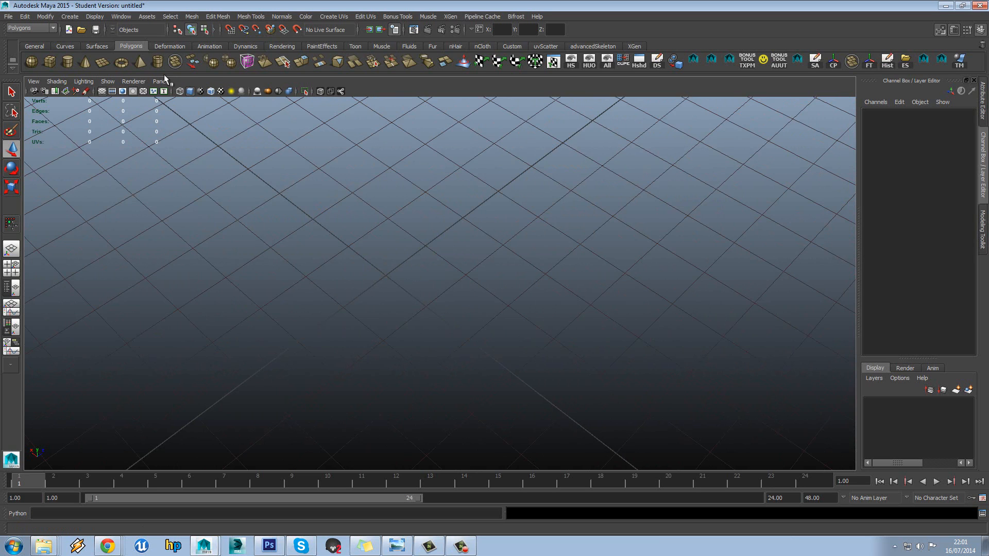
pyautogui.click(102, 62)
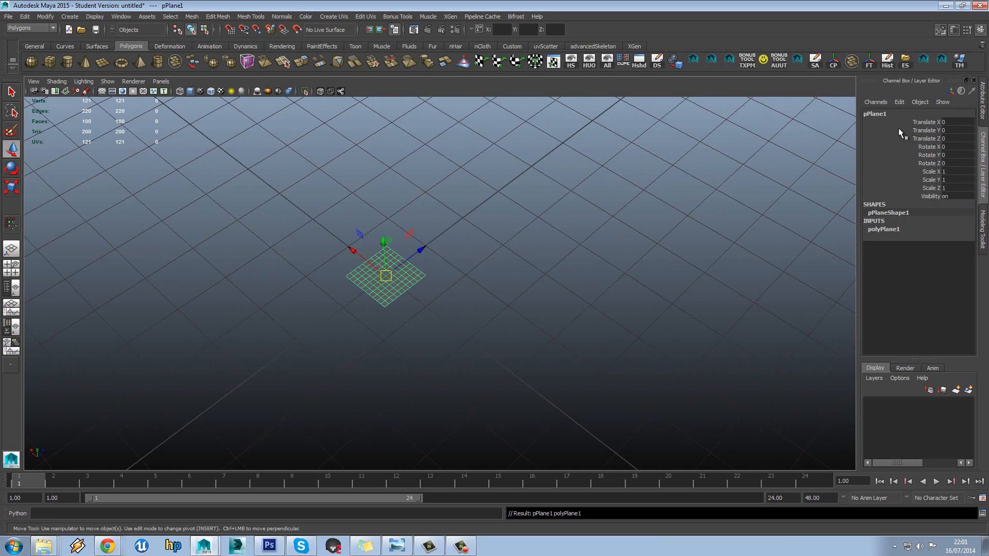
pyautogui.click(884, 230)
pyautogui.write('10')
pyautogui.press('Return')
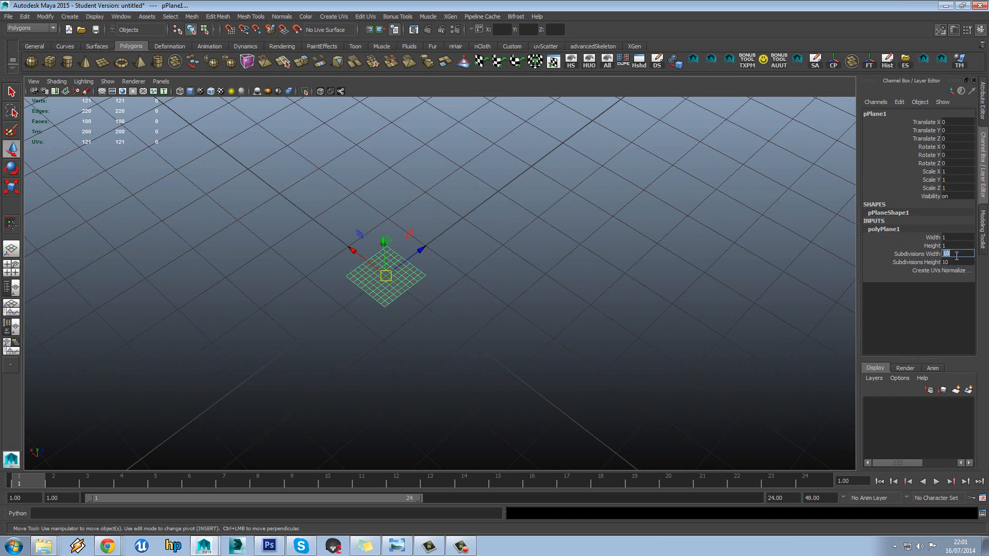
pyautogui.click(952, 254)
pyautogui.write('1')
pyautogui.press('Return')
# - Try scaling the plane up uniformly by a factor of about 3.49, and undo the scaling
pyautogui.scroll(3, 558, 217)
pyautogui.keyDown('alt'); pyautogui.moveTo(451, 205); pyautogui.dragTo(448, 213); pyautogui.keyUp('alt')
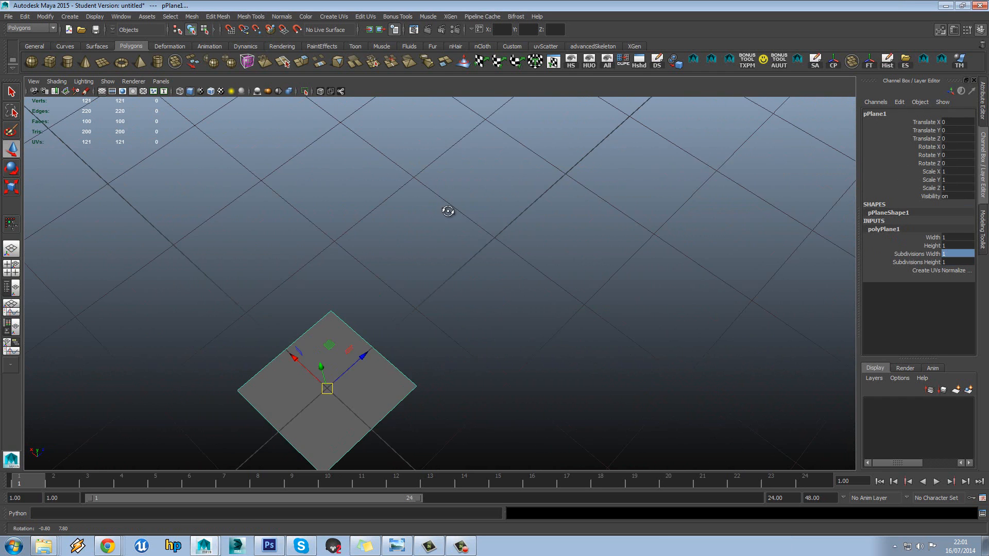
pyautogui.keyDown('alt'); pyautogui.moveTo(450, 226); pyautogui.dragTo(494, 150, button='middle'); pyautogui.keyUp('alt')
pyautogui.scroll(-3, 492, 154)
pyautogui.press('r')
pyautogui.moveTo(392, 295); pyautogui.dragTo(559, 172)
pyautogui.hotkey('ctrl', 'z')
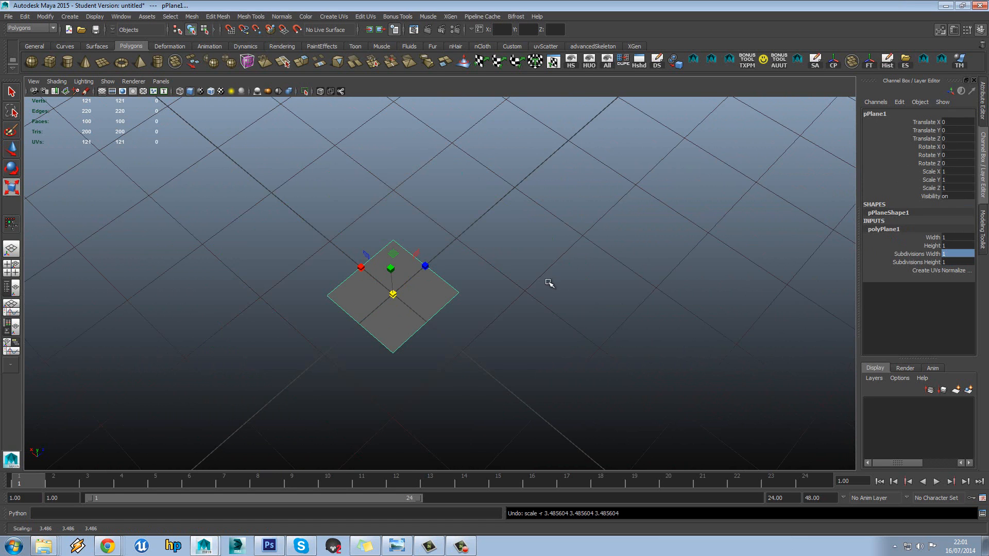
# - Switch to Photoshop, review the other tread references, and crop various-automobile-tyres.jpg to the full-height third tread with the V-shaped pattern
pyautogui.click(270, 544)
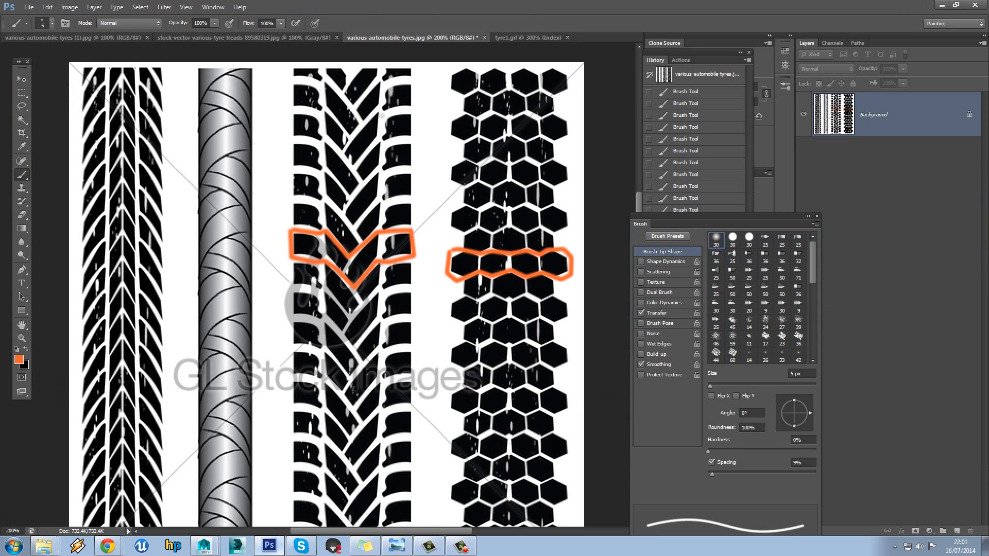
pyautogui.click(270, 37)
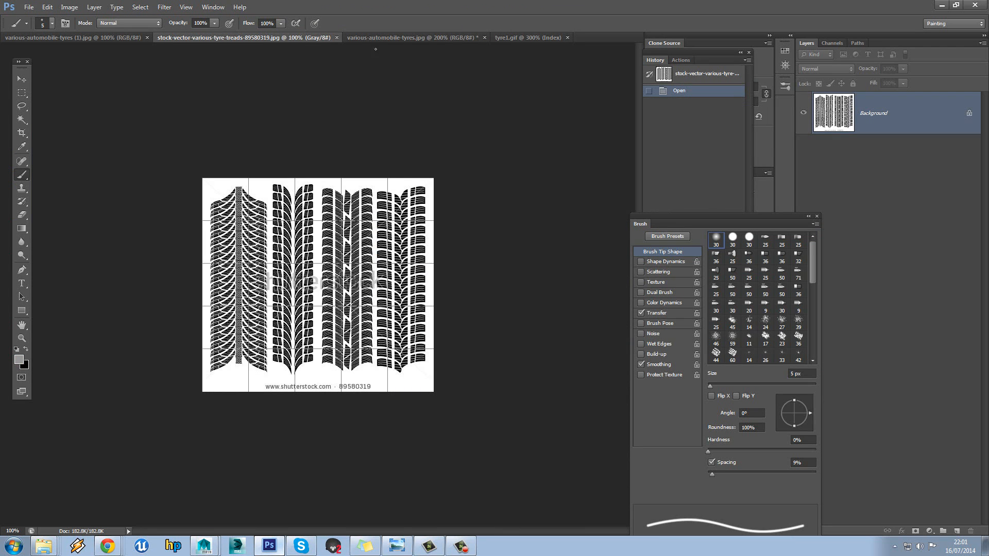
pyautogui.click(503, 39)
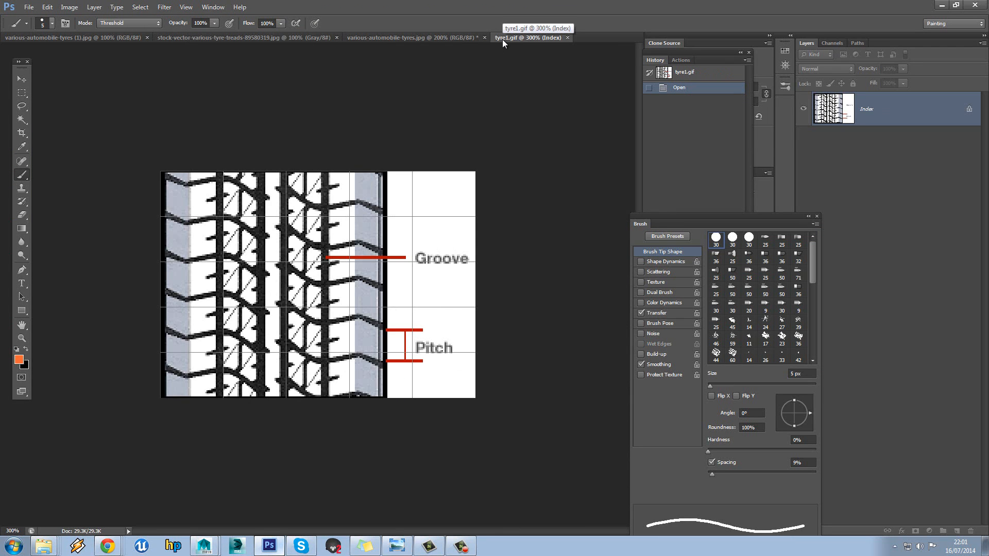
pyautogui.click(401, 38)
pyautogui.click(22, 93)
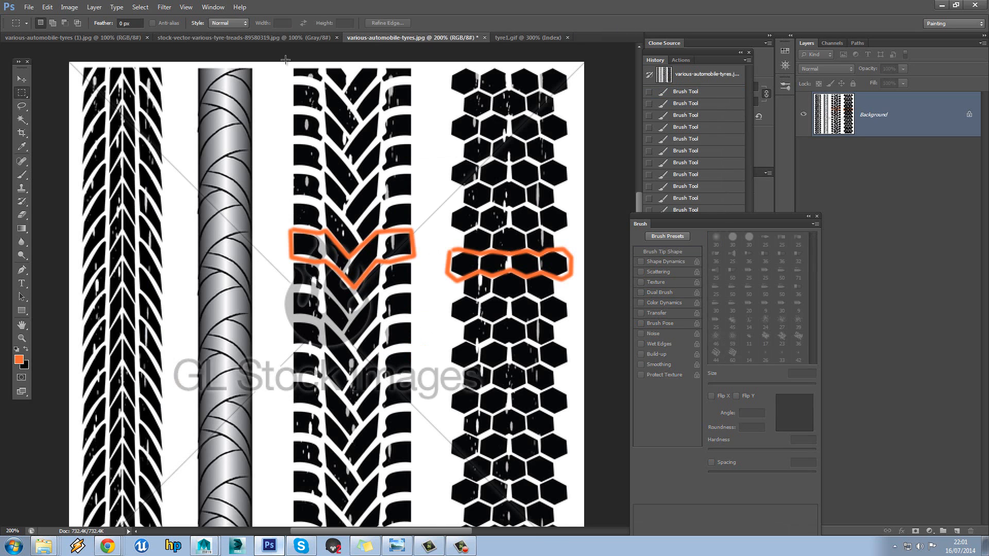
pyautogui.moveTo(280, 62); pyautogui.dragTo(421, 435)
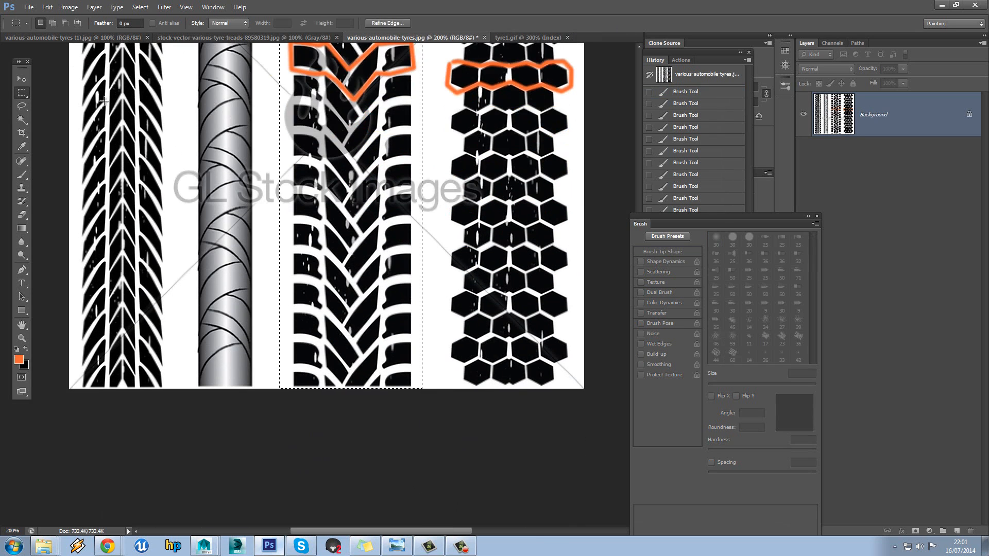
pyautogui.click(69, 7)
pyautogui.click(110, 109)
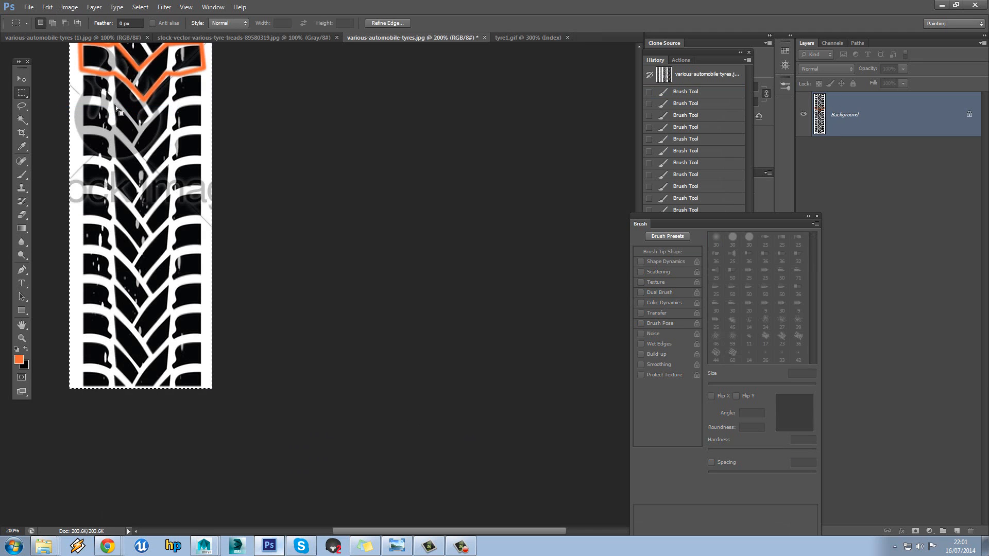
# - Save the cropped tread image to the Desktop as a JPEG named TA_tyre_tread
pyautogui.scroll(5, 249, 150)
pyautogui.click(29, 7)
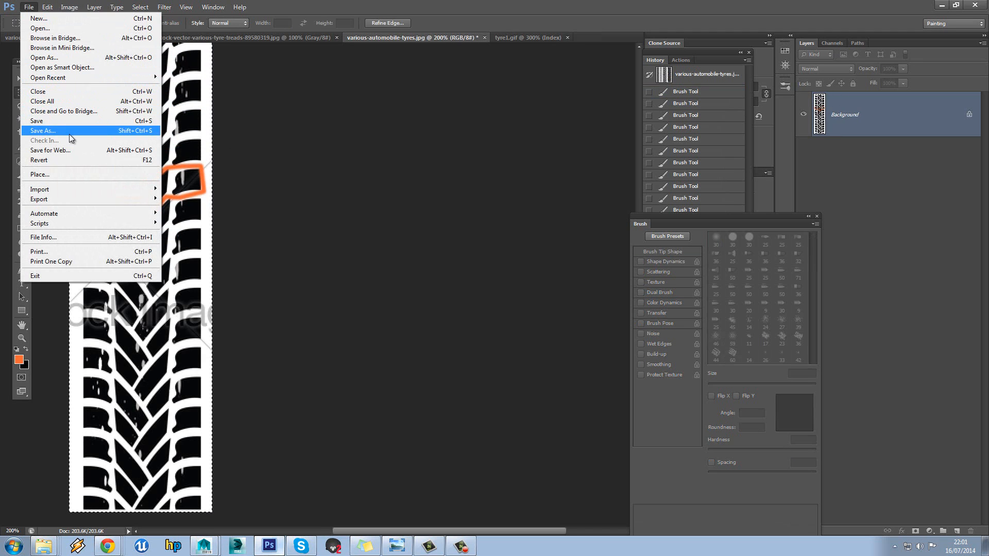
pyautogui.click(69, 133)
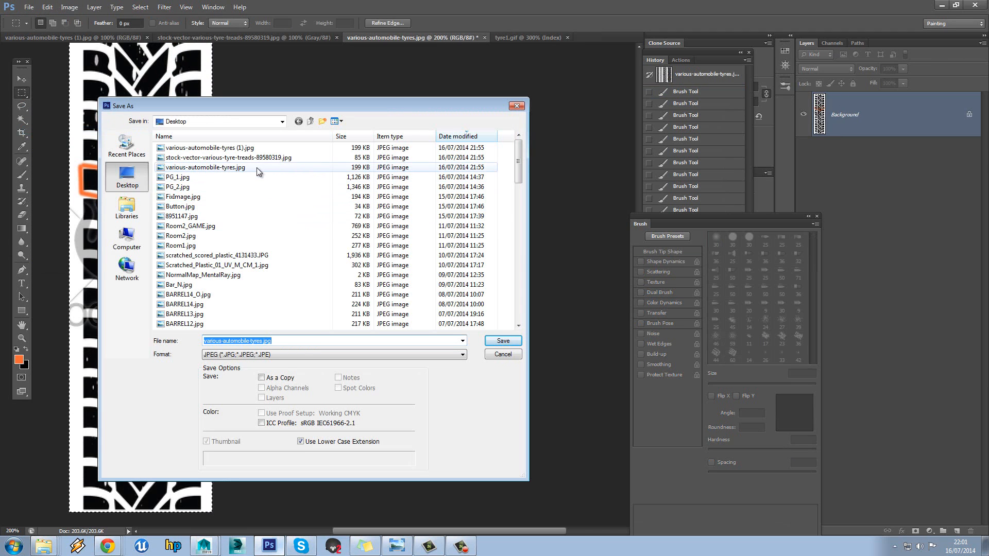
pyautogui.write('TA')
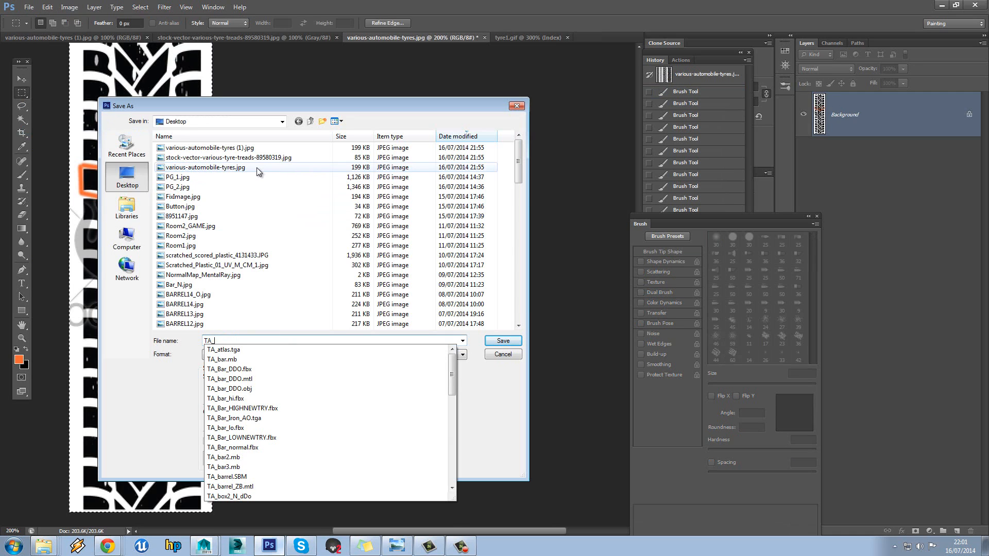
pyautogui.write('_tyre_tread')
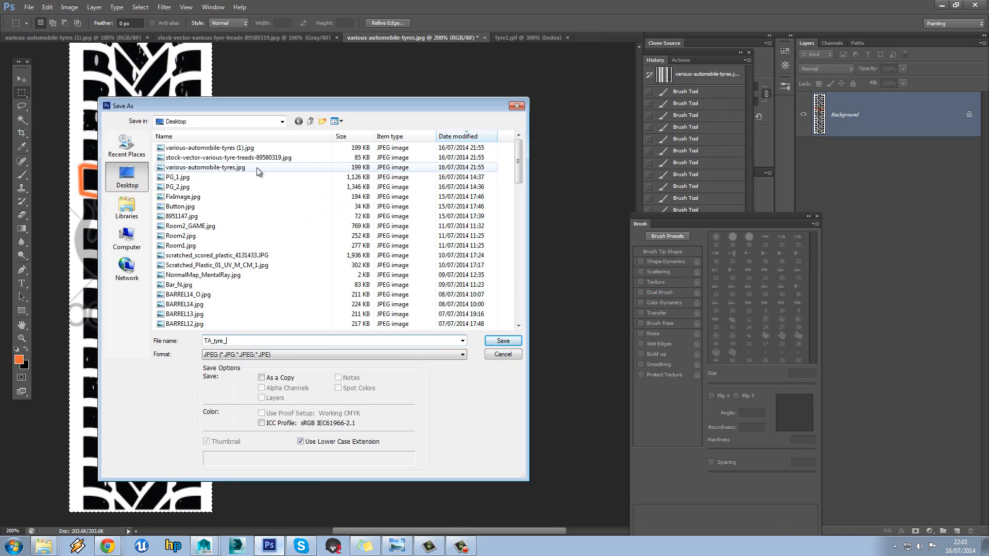
pyautogui.click(515, 342)
pyautogui.click(554, 149)
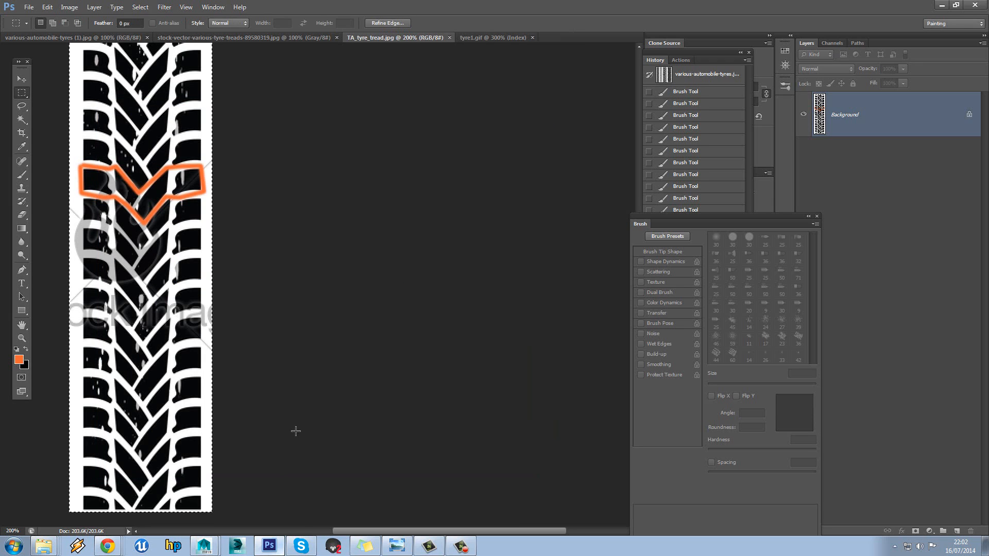
# - Check the tread image's pixel dimensions in the Image Size settings, and switch to Maya
pyautogui.click(69, 8)
pyautogui.click(105, 84)
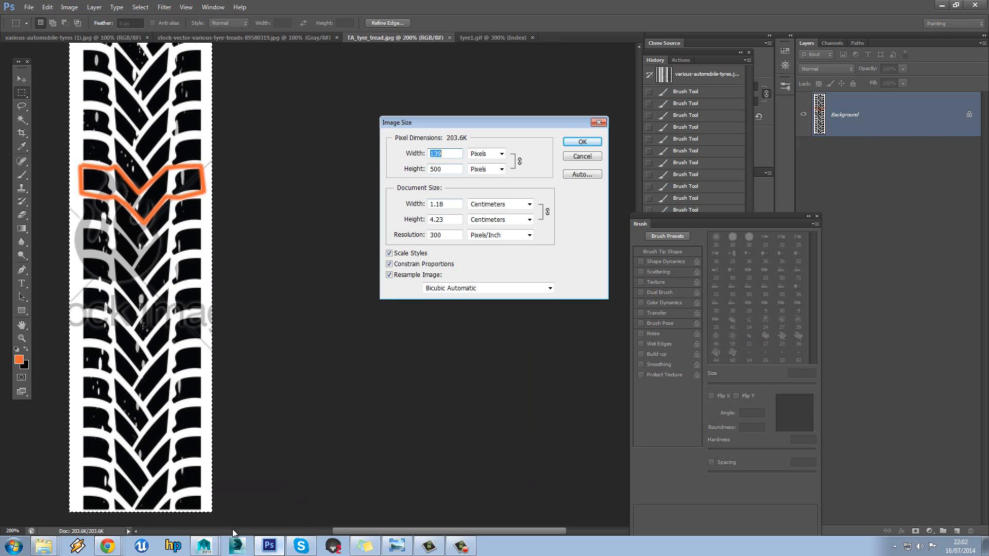
pyautogui.click(203, 546)
pyautogui.click(210, 515)
pyautogui.click(473, 279)
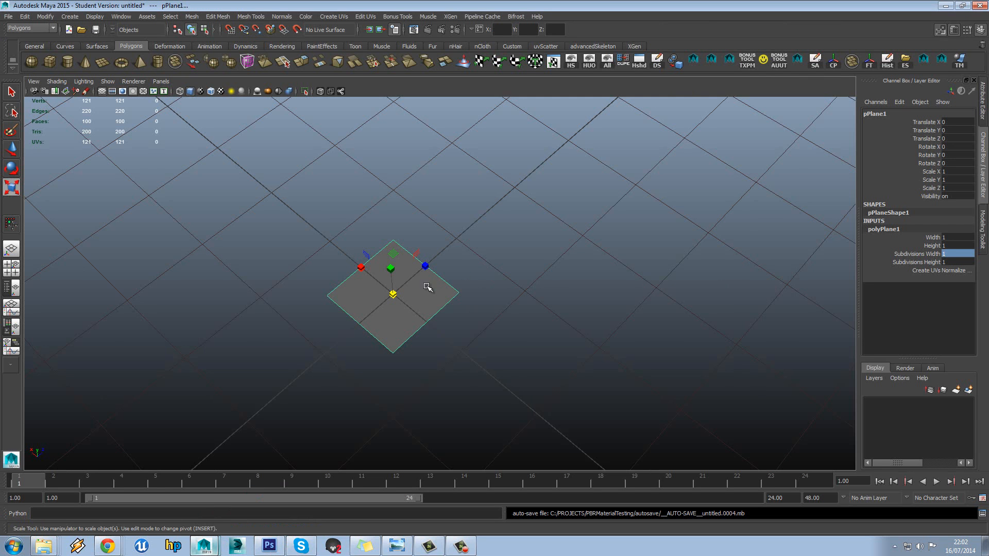
# - Set the polygon plane's width to 1.39 and its height to 5 to match the tread image's proportions
pyautogui.click(957, 237)
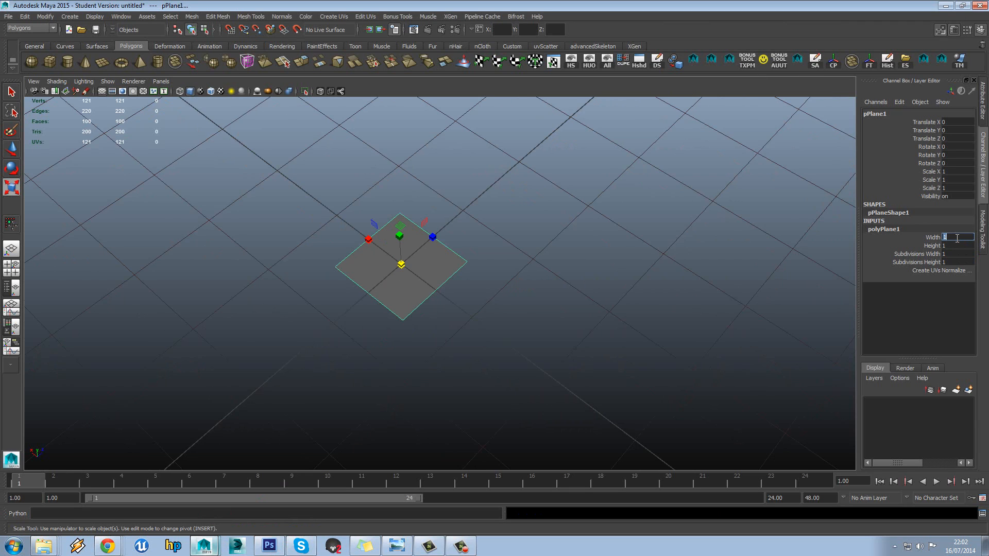
pyautogui.click(958, 238)
pyautogui.press('Tab')
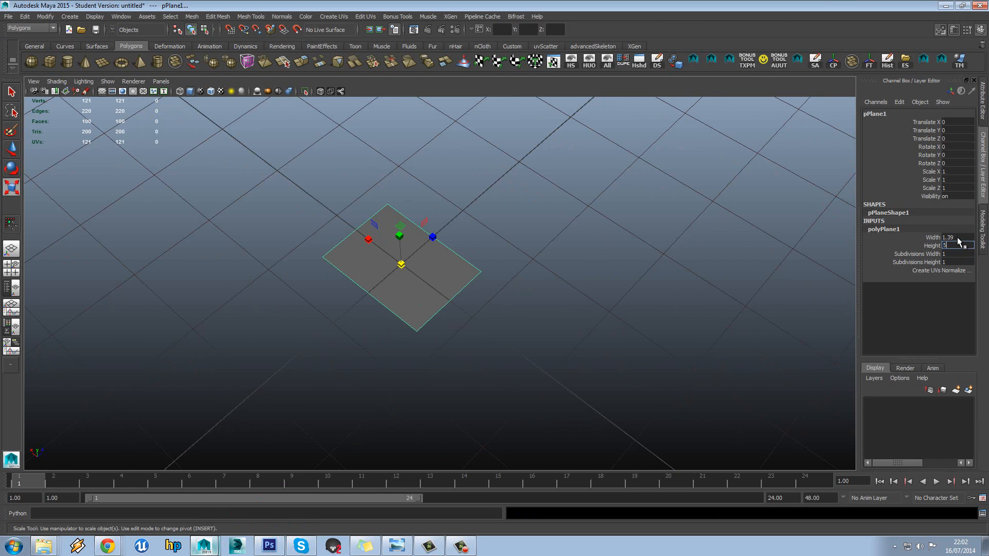
pyautogui.press('Return')
# - Review the grid's length and width, line spacing and subdivision settings, and close the grid options
pyautogui.keyDown('alt'); pyautogui.moveTo(633, 264); pyautogui.dragTo(638, 256, button='middle'); pyautogui.keyUp('alt')
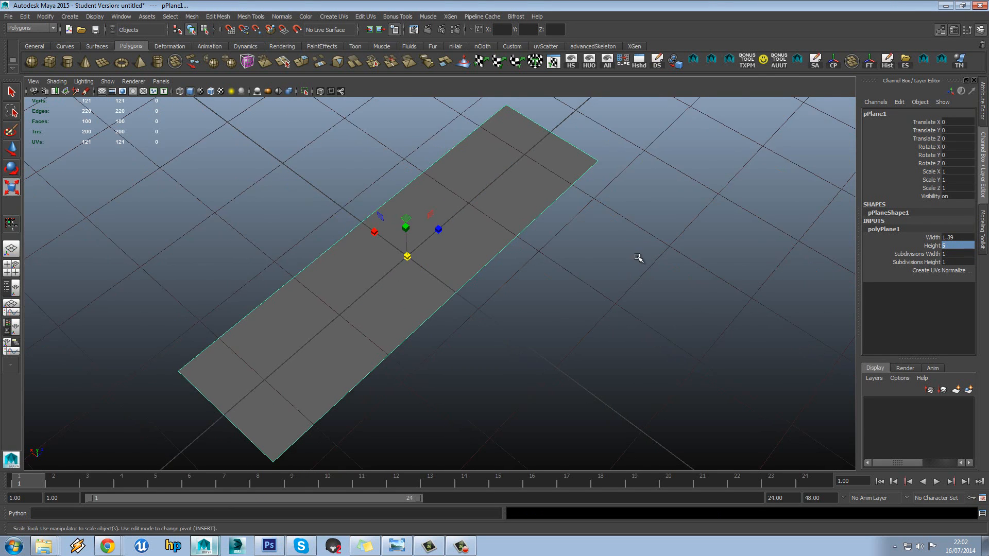
pyautogui.scroll(-3, 641, 257)
pyautogui.keyDown('alt'); pyautogui.moveTo(641, 257); pyautogui.dragTo(638, 245); pyautogui.keyUp('alt')
pyautogui.keyDown('alt'); pyautogui.moveTo(549, 227); pyautogui.dragTo(555, 268, button='middle'); pyautogui.keyUp('alt')
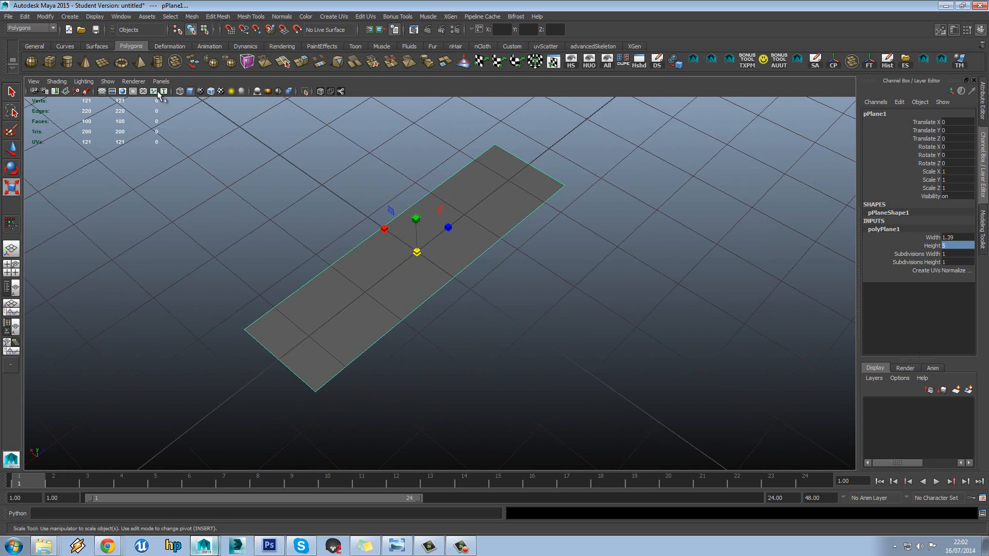
pyautogui.rightClick(104, 91)
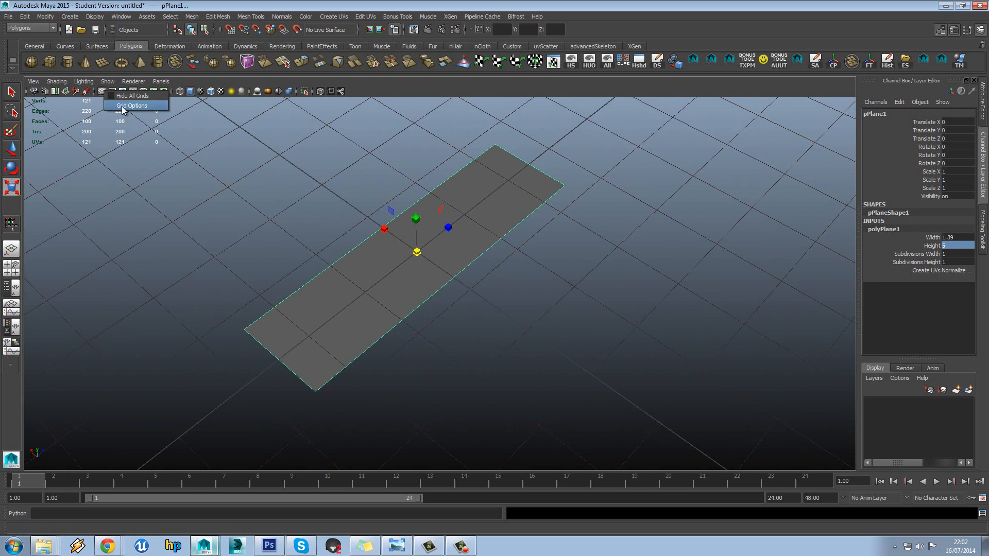
pyautogui.click(125, 108)
pyautogui.moveTo(717, 184); pyautogui.dragTo(640, 187)
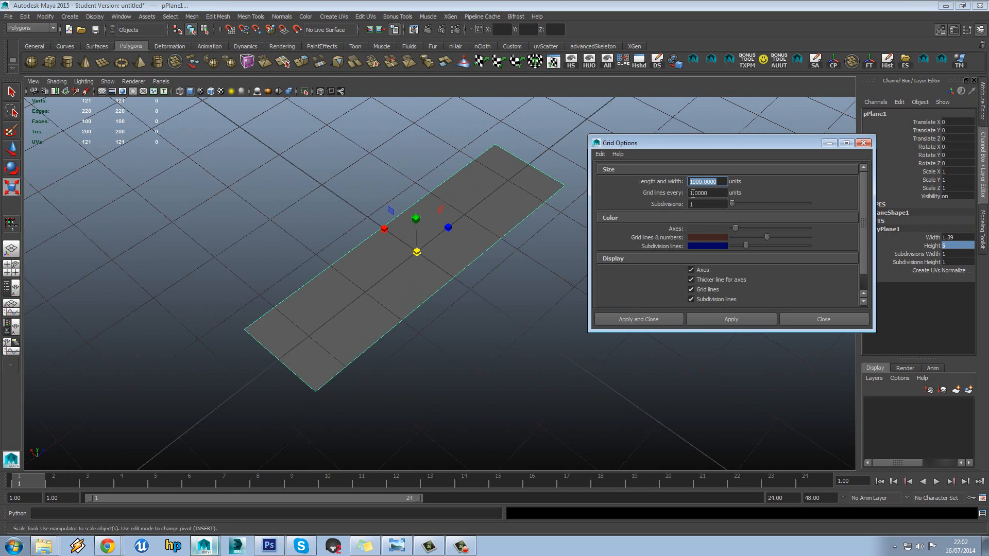
pyautogui.moveTo(719, 196); pyautogui.dragTo(666, 194)
pyautogui.scroll(-5, 399, 234)
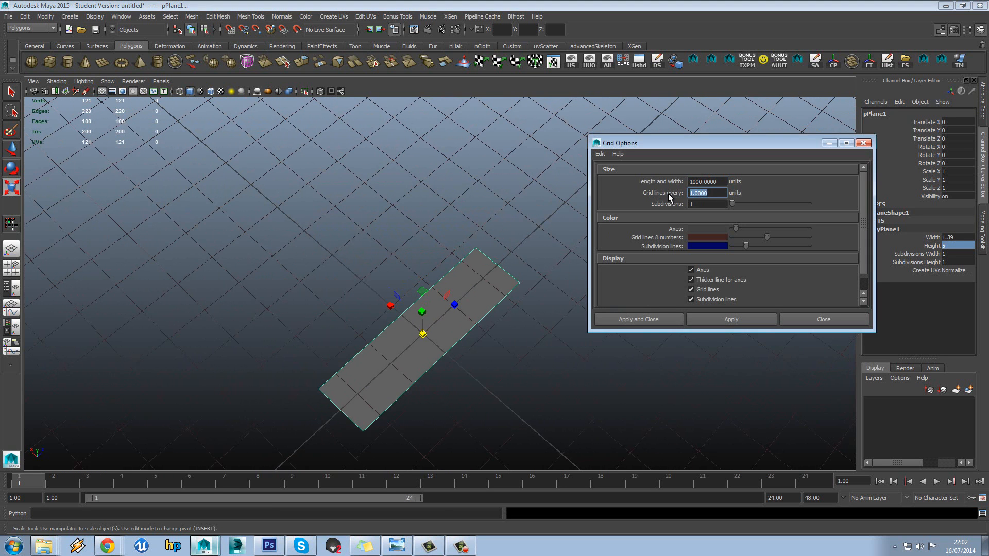
pyautogui.keyDown('alt'); pyautogui.moveTo(393, 306); pyautogui.dragTo(398, 278, button='middle'); pyautogui.keyUp('alt')
pyautogui.doubleClick(716, 204)
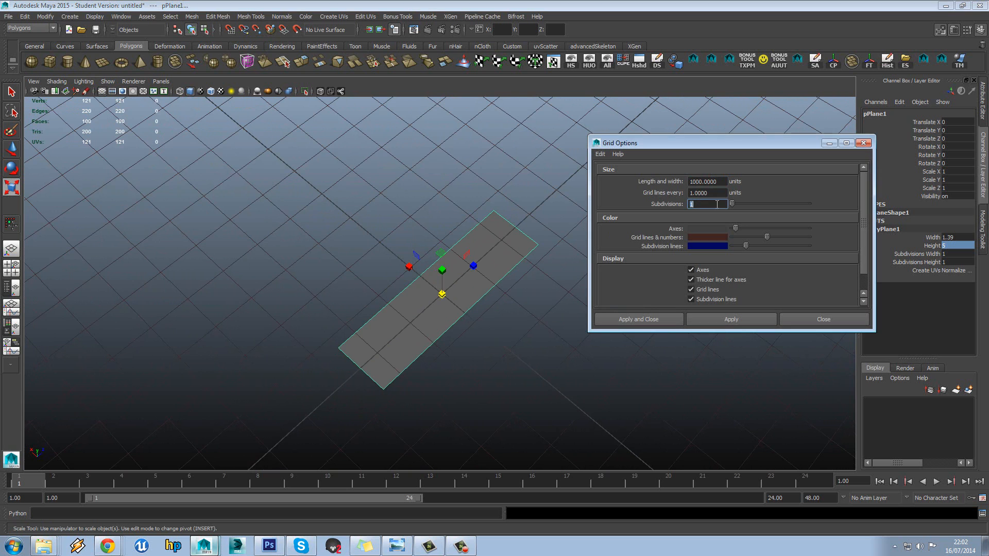
pyautogui.click(795, 320)
# - Review the plane's width and height values and its proportions against the grid, and deselect it
pyautogui.keyDown('alt'); pyautogui.moveTo(427, 275); pyautogui.dragTo(440, 249, button='middle'); pyautogui.keyUp('alt')
pyautogui.keyDown('alt'); pyautogui.moveTo(440, 249); pyautogui.dragTo(448, 262, button='right'); pyautogui.keyUp('alt')
pyautogui.keyDown('alt'); pyautogui.moveTo(447, 262); pyautogui.dragTo(441, 253); pyautogui.keyUp('alt')
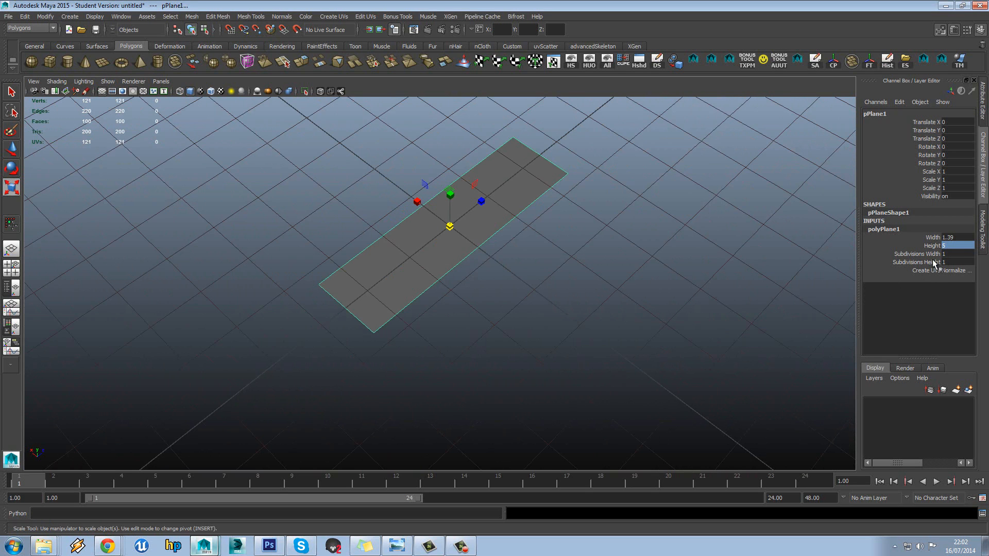
pyautogui.doubleClick(956, 237)
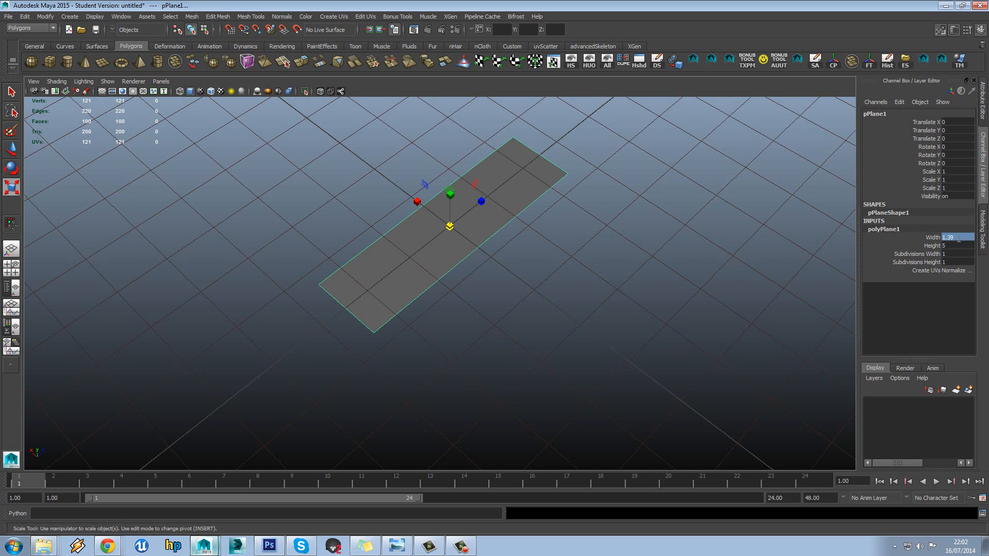
pyautogui.doubleClick(957, 246)
pyautogui.keyDown('alt'); pyautogui.moveTo(571, 219); pyautogui.dragTo(569, 236, button='middle'); pyautogui.keyUp('alt')
pyautogui.scroll(1, 570, 237)
pyautogui.scroll(-1, 570, 237)
pyautogui.click(522, 245)
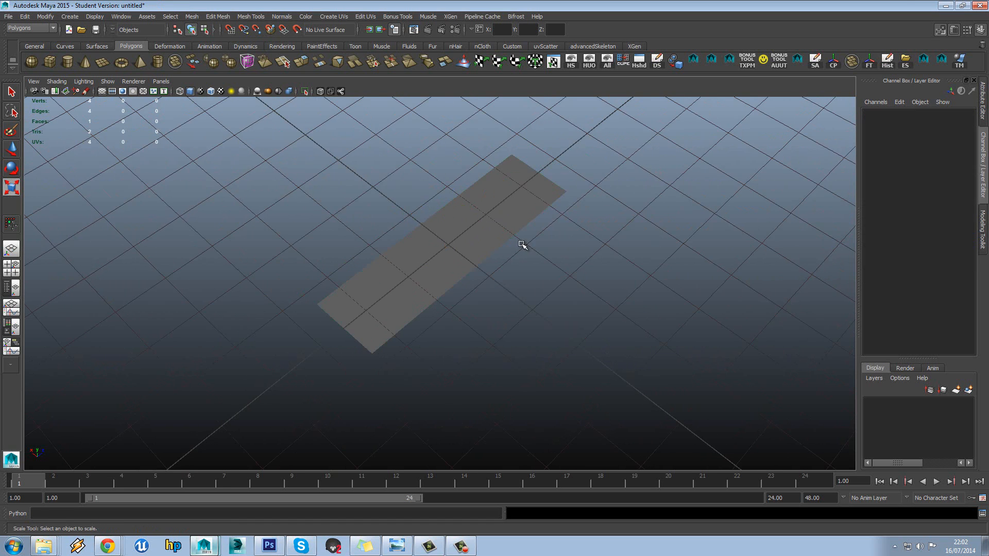
# - Select the plane and assign a new Lambert material to it
pyautogui.keyDown('alt'); pyautogui.moveTo(522, 244); pyautogui.dragTo(521, 240); pyautogui.keyUp('alt')
pyautogui.click(437, 224)
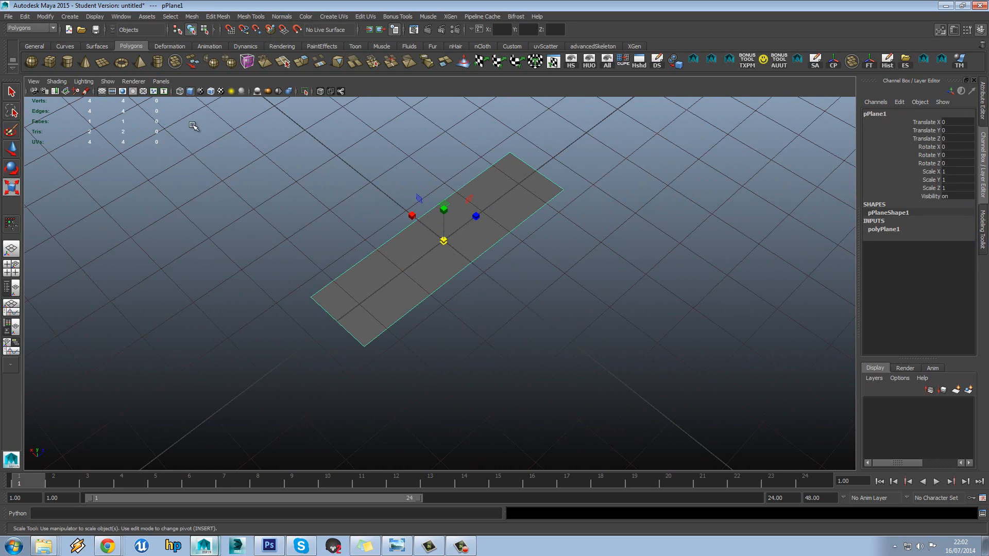
pyautogui.moveTo(418, 234); pyautogui.dragTo(443, 435, button='right')
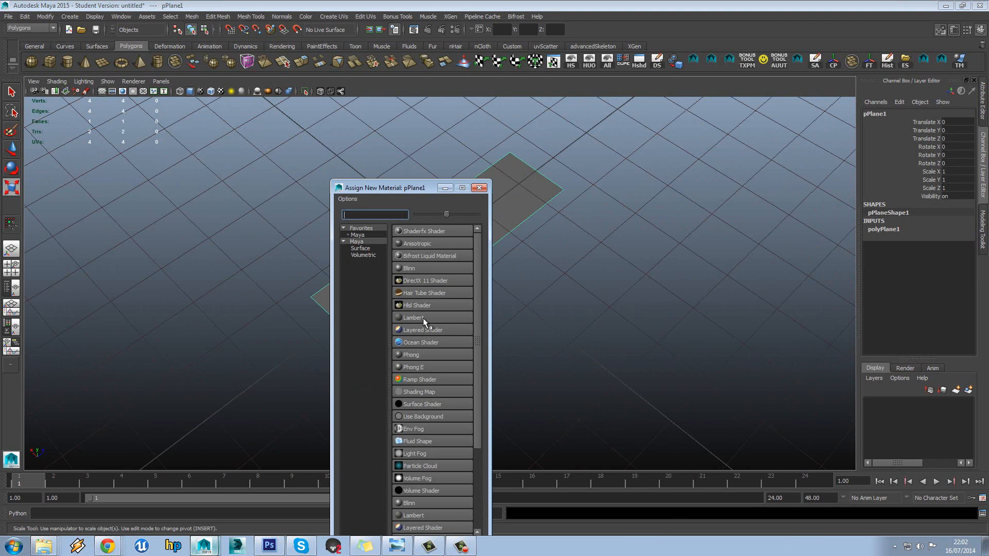
pyautogui.click(422, 317)
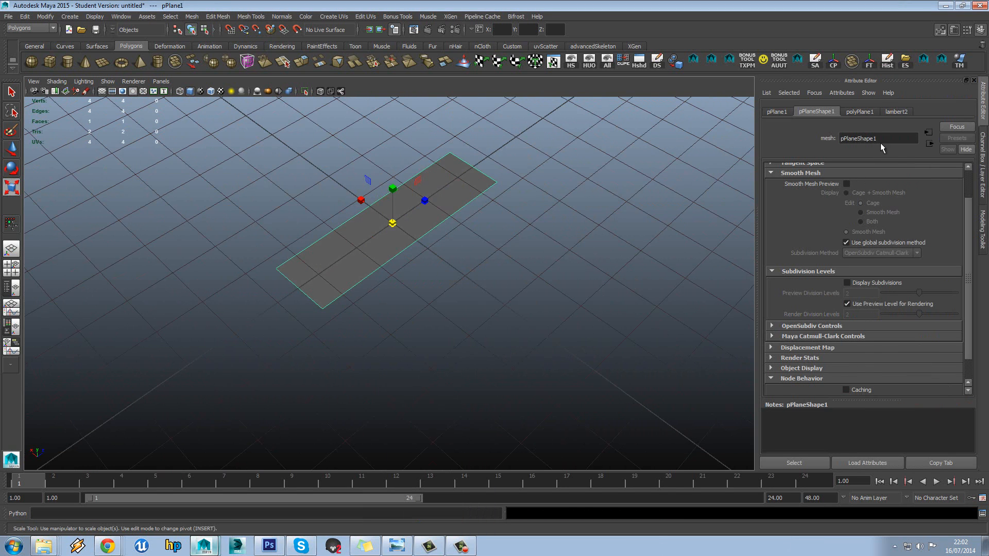
# - Connect a File texture to the Lambert material's colour and load TA_tyre_tread.jpg from the Desktop
pyautogui.click(894, 111)
pyautogui.click(951, 229)
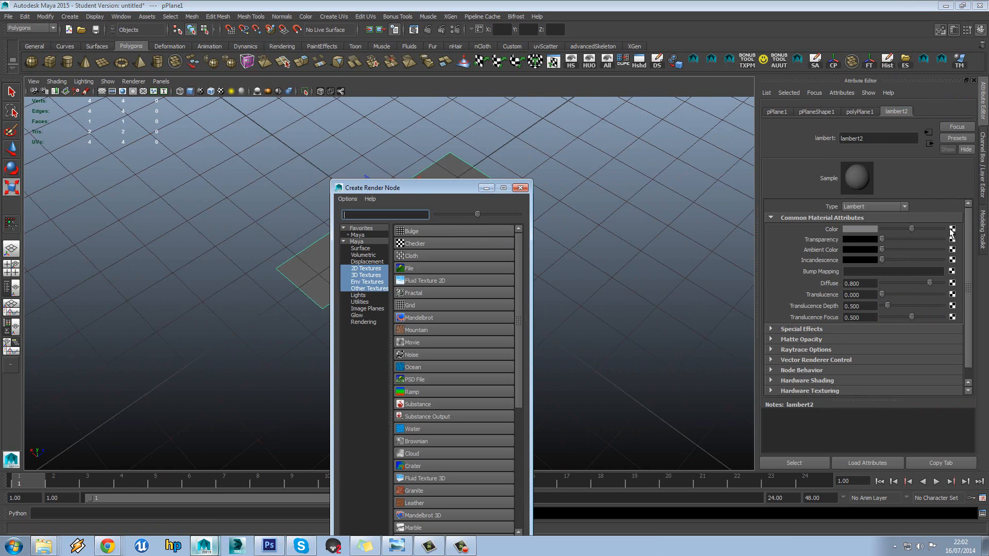
pyautogui.click(421, 272)
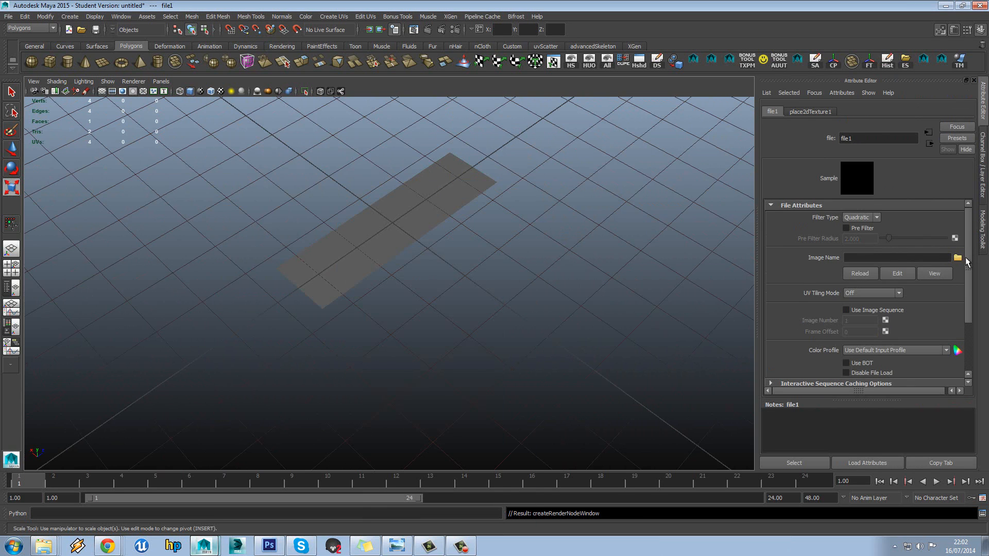
pyautogui.click(957, 258)
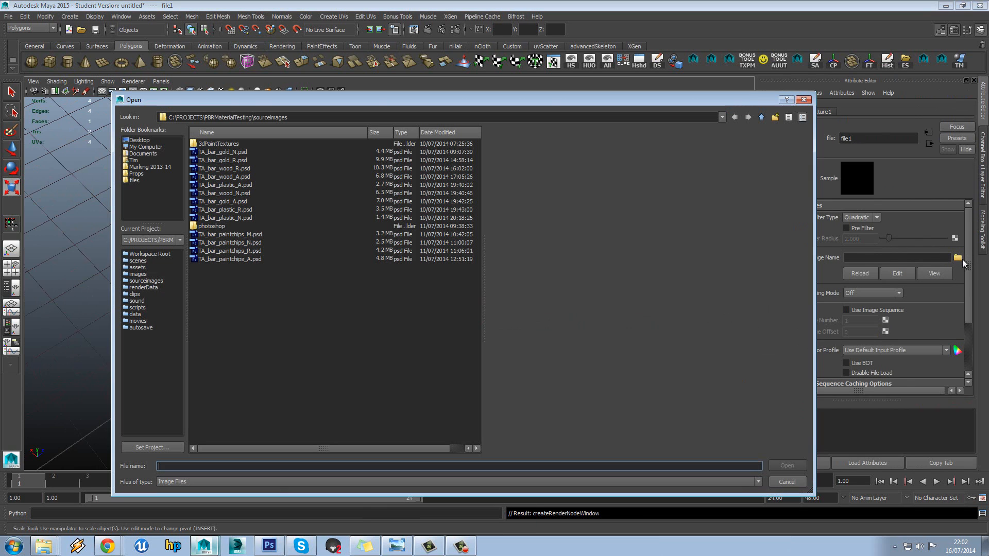
pyautogui.click(139, 141)
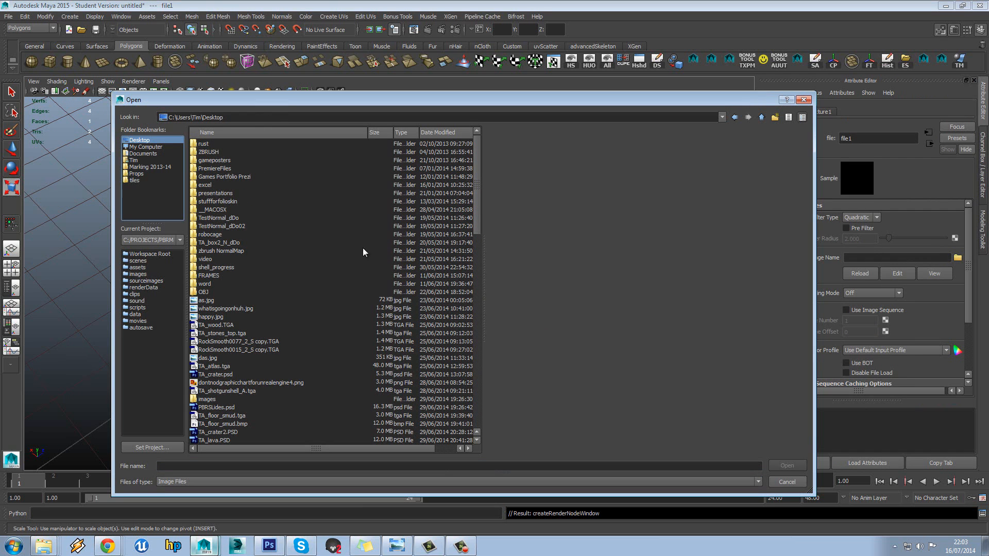
pyautogui.click(443, 133)
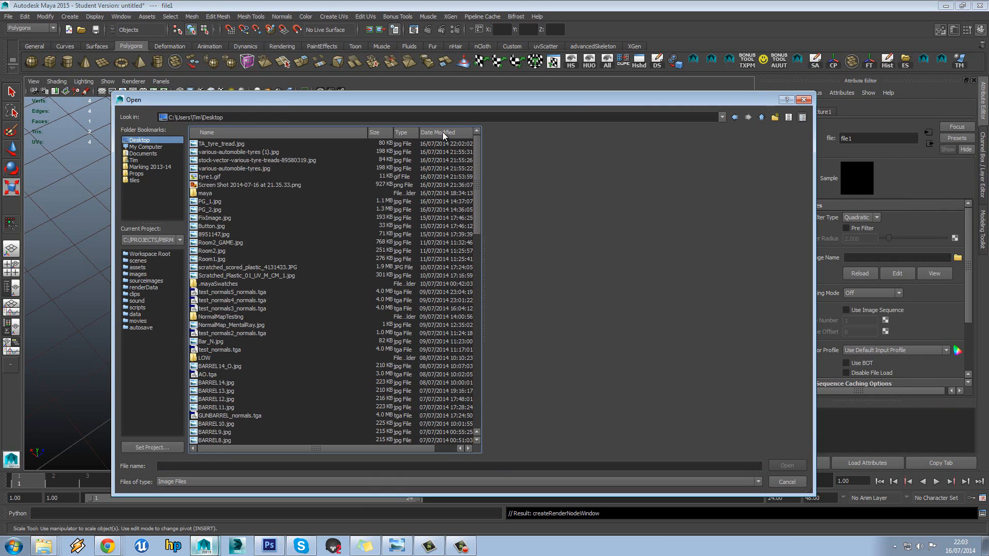
pyautogui.doubleClick(247, 145)
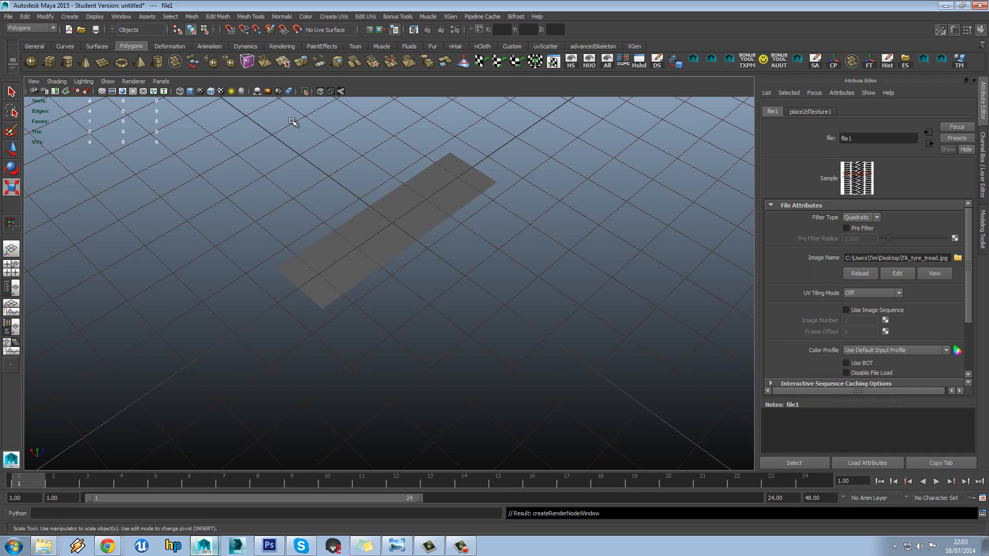
# - Turn on textured display in the viewport and select the plane to inspect the tread image on it
pyautogui.click(221, 91)
pyautogui.click(396, 210)
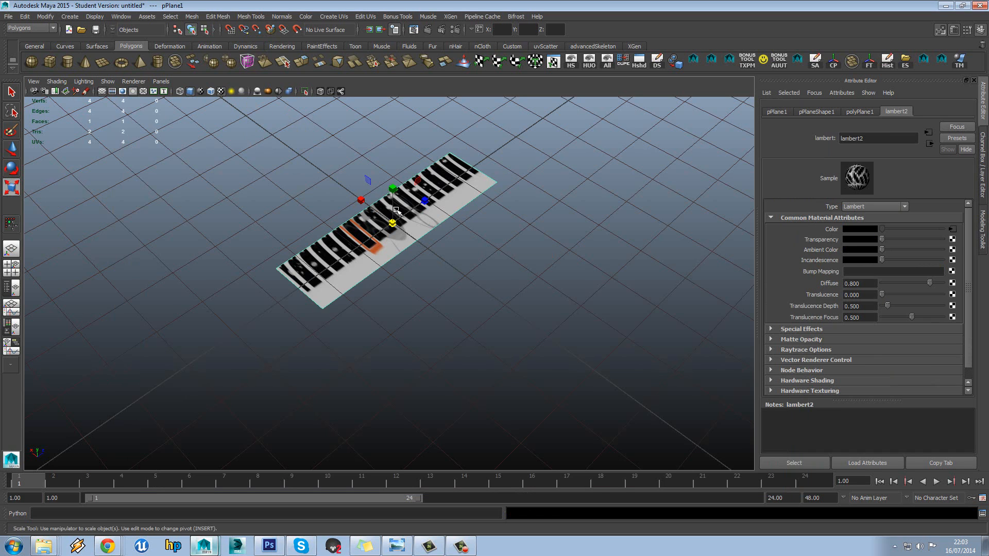
pyautogui.keyDown('alt'); pyautogui.moveTo(432, 207); pyautogui.dragTo(433, 217, button='middle'); pyautogui.keyUp('alt')
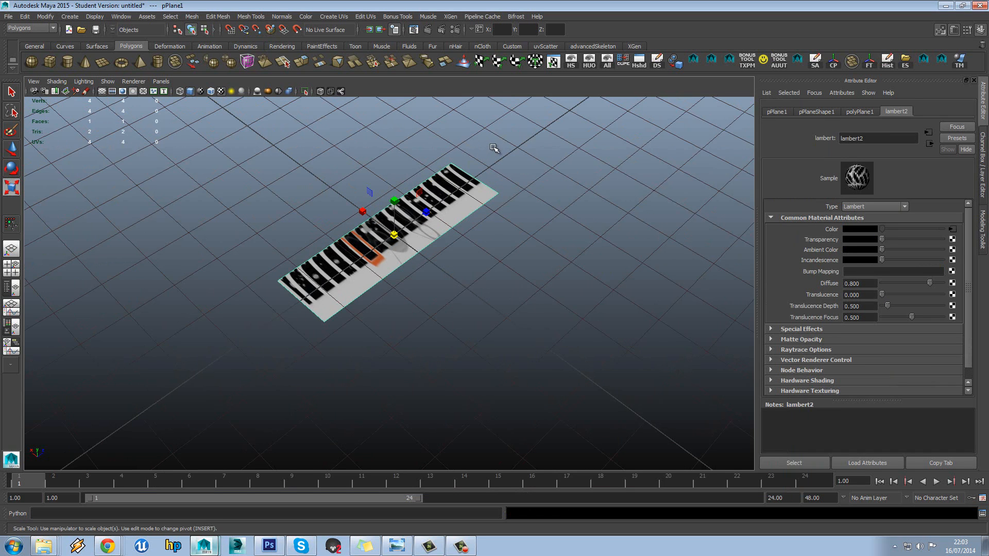
# - Open the UV Texture Editor for the plane and select its whole UV face over the tread image
pyautogui.click(553, 64)
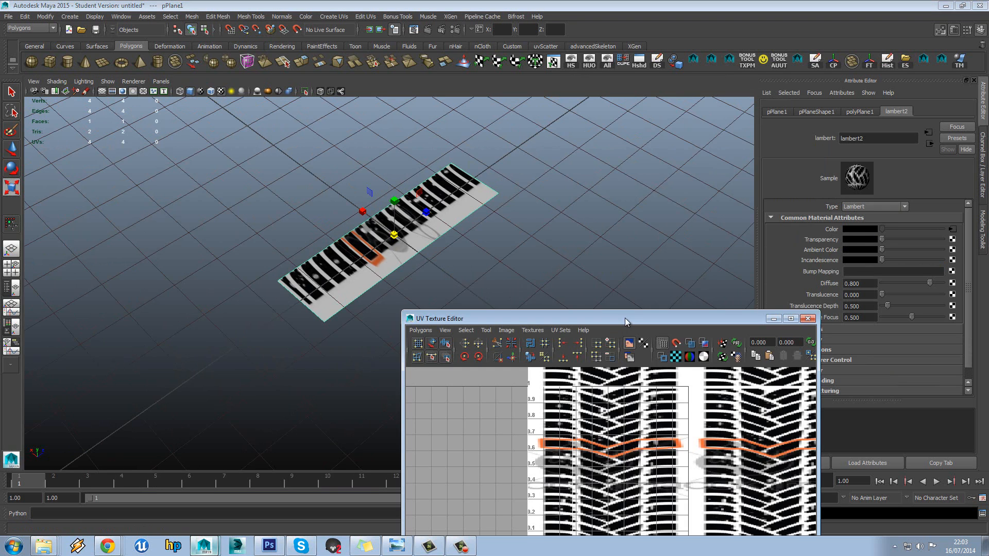
pyautogui.moveTo(625, 322); pyautogui.dragTo(637, 169)
pyautogui.keyDown('alt'); pyautogui.moveTo(636, 284); pyautogui.dragTo(610, 288, button='right'); pyautogui.keyUp('alt')
pyautogui.keyDown('alt'); pyautogui.moveTo(610, 289); pyautogui.dragTo(609, 264, button='middle'); pyautogui.keyUp('alt')
pyautogui.keyDown('alt'); pyautogui.moveTo(610, 265); pyautogui.dragTo(621, 294, button='right'); pyautogui.keyUp('alt')
pyautogui.moveTo(697, 359); pyautogui.dragTo(576, 263)
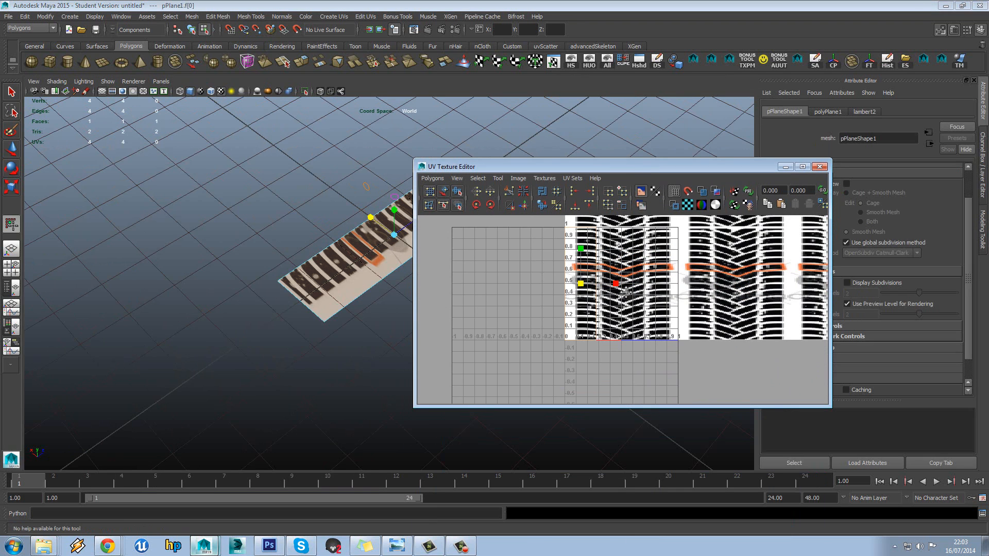
# - Try moving the plane's UVs by about -0.34 in U, and undo the move
pyautogui.keyDown('alt'); pyautogui.moveTo(626, 291); pyautogui.dragTo(626, 310, button='middle'); pyautogui.keyUp('alt')
pyautogui.moveTo(613, 312); pyautogui.dragTo(539, 297)
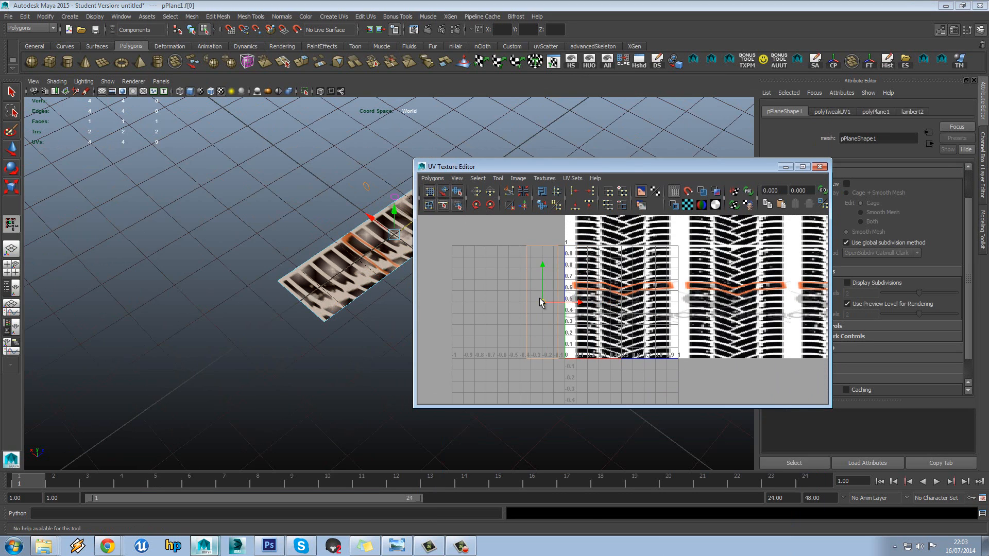
pyautogui.hotkey('ctrl', 'z')
# - Unitize the plane's UVs to fill the full texture space, close the UV Texture Editor, and return to object mode
pyautogui.click(432, 178)
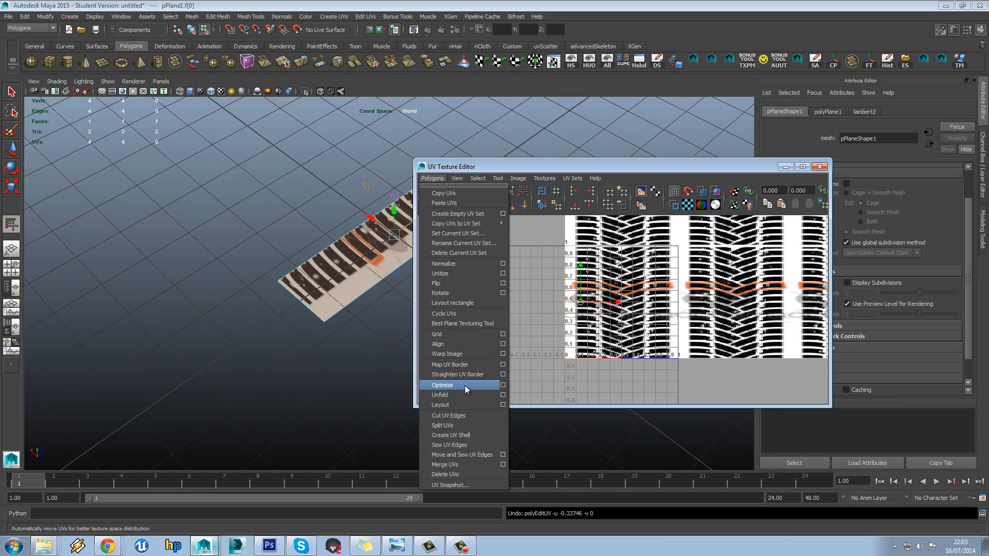
pyautogui.click(461, 283)
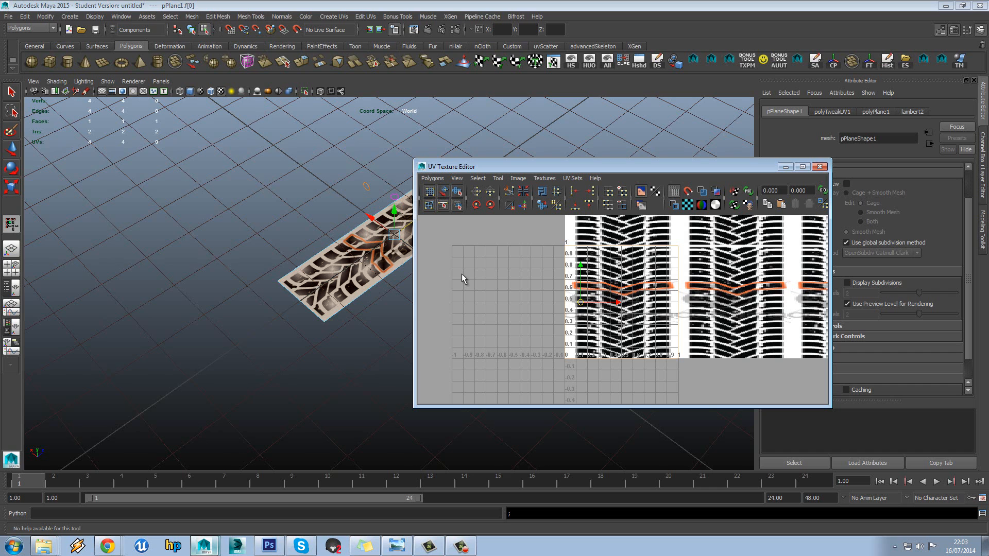
pyautogui.click(820, 166)
pyautogui.press('F8')
pyautogui.press('r')
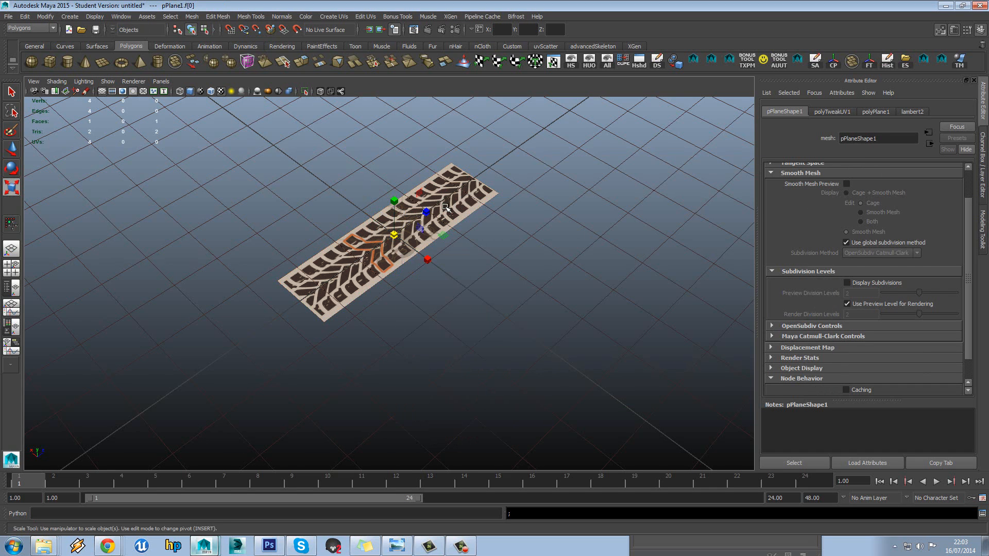
# - Examine the tread image on the plane up close and from several angles, briefly checking Photoshop's Image Size dialog
pyautogui.click(445, 207)
pyautogui.keyDown('alt'); pyautogui.moveTo(446, 208); pyautogui.dragTo(541, 248); pyautogui.keyUp('alt')
pyautogui.click(544, 247)
pyautogui.keyDown('alt'); pyautogui.moveTo(555, 286); pyautogui.dragTo(545, 243, button='middle'); pyautogui.keyUp('alt')
pyautogui.scroll(4, 546, 244)
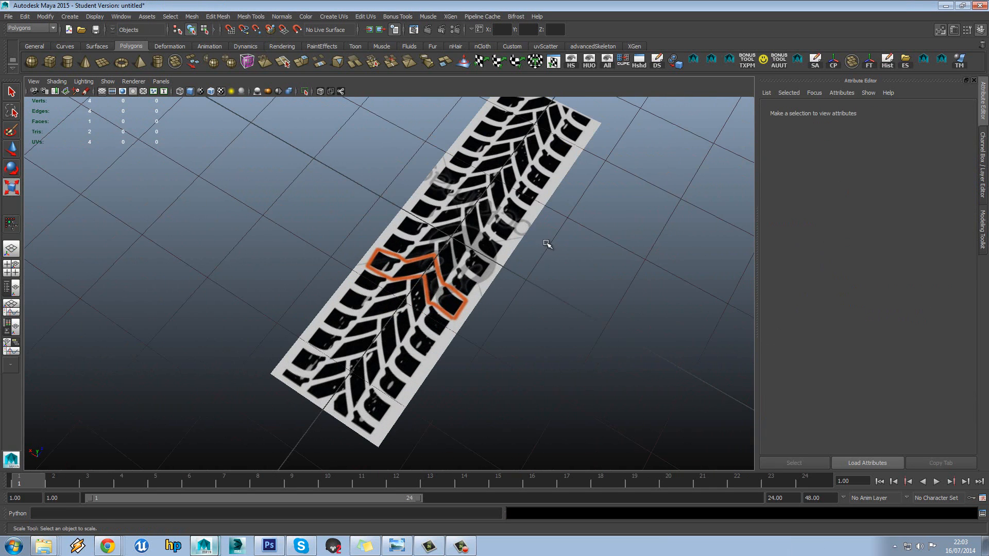
pyautogui.click(444, 229)
pyautogui.click(270, 549)
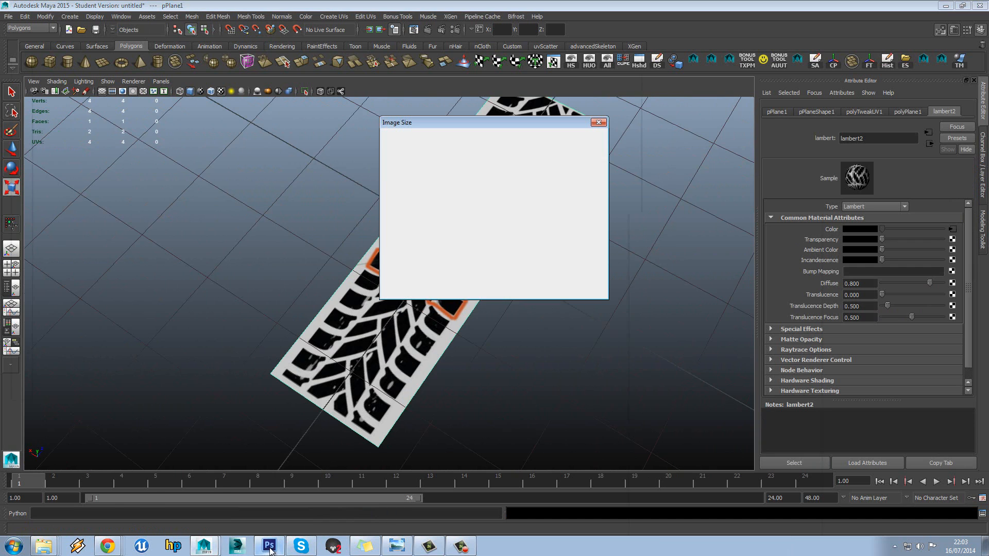
pyautogui.click(271, 551)
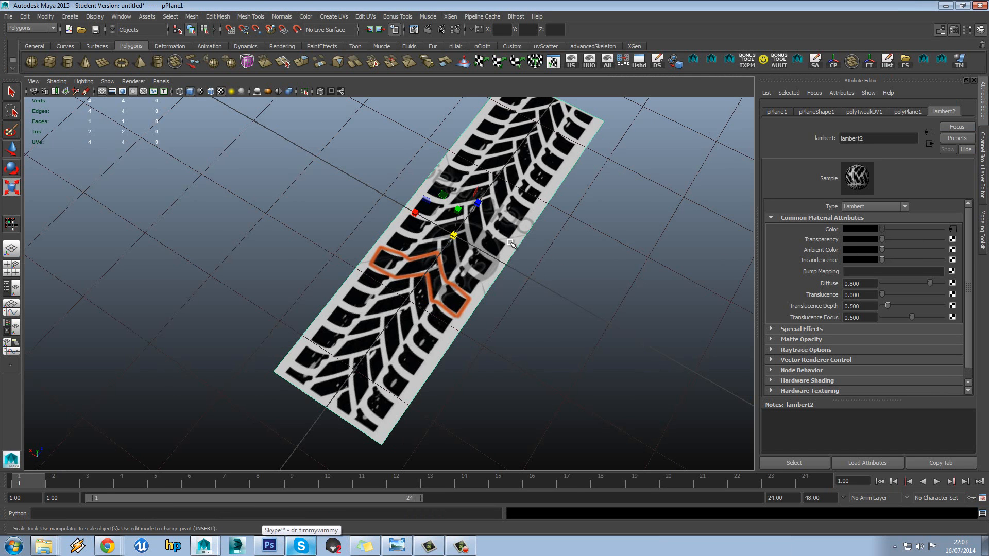
pyautogui.keyDown('alt'); pyautogui.moveTo(510, 243); pyautogui.dragTo(413, 208); pyautogui.keyUp('alt')
pyautogui.press('space')
pyautogui.press('f')
pyautogui.press('space')
pyautogui.keyDown('alt'); pyautogui.moveTo(413, 209); pyautogui.dragTo(429, 290, button='middle'); pyautogui.keyUp('alt')
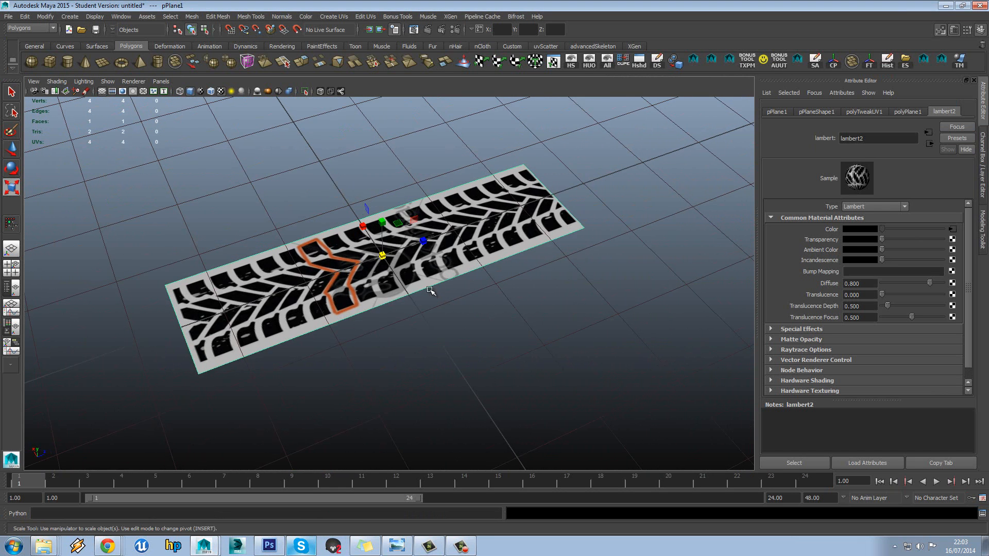
# - Create a polygon cube at the centre of the tread plane and make it see-through with per-object X-ray display
pyautogui.press('w')
pyautogui.keyDown('alt'); pyautogui.moveTo(404, 263); pyautogui.dragTo(432, 241); pyautogui.keyUp('alt')
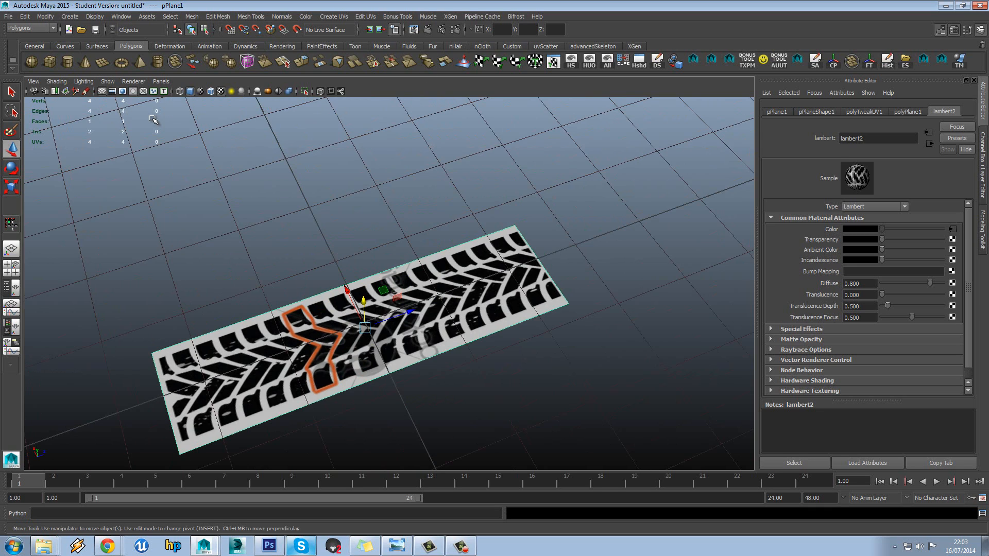
pyautogui.click(53, 58)
pyautogui.moveTo(397, 294); pyautogui.dragTo(430, 263, button='middle')
pyautogui.scroll(3, 429, 263)
pyautogui.hotkey('ctrl', 'z')
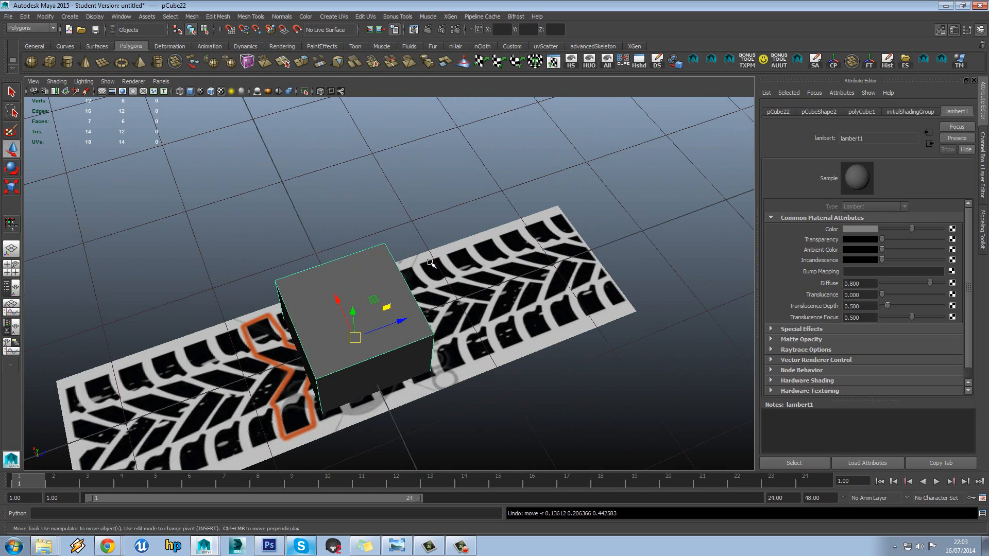
pyautogui.click(747, 63)
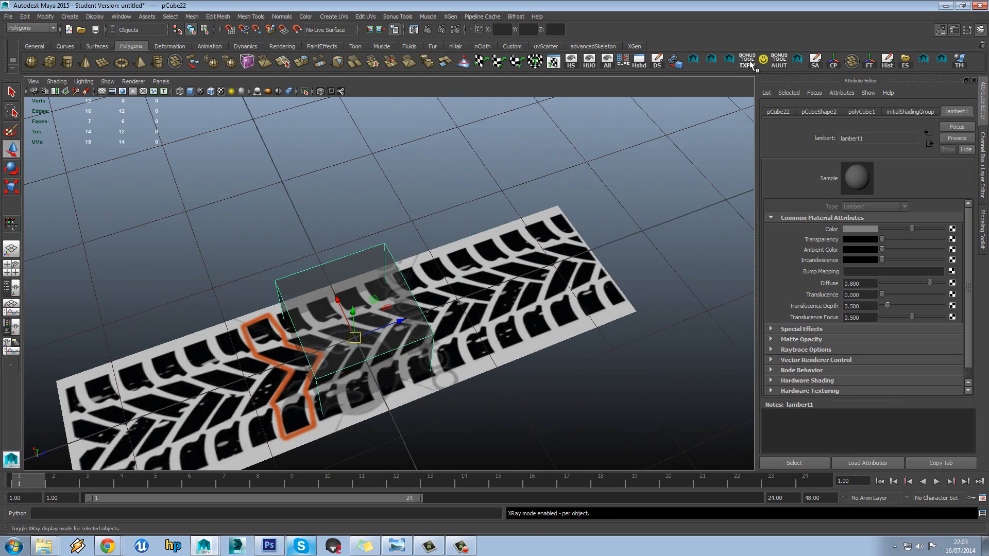
pyautogui.keyDown('alt'); pyautogui.moveTo(581, 230); pyautogui.dragTo(605, 192, button='middle'); pyautogui.keyUp('alt')
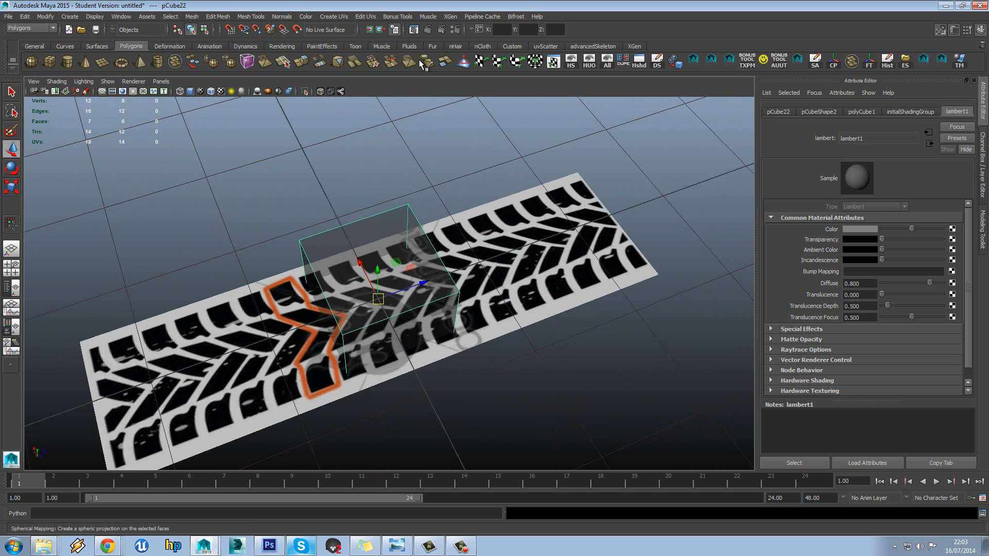
# - Try X-ray display for the whole viewport and turn it back off
pyautogui.click(409, 20)
pyautogui.click(408, 19)
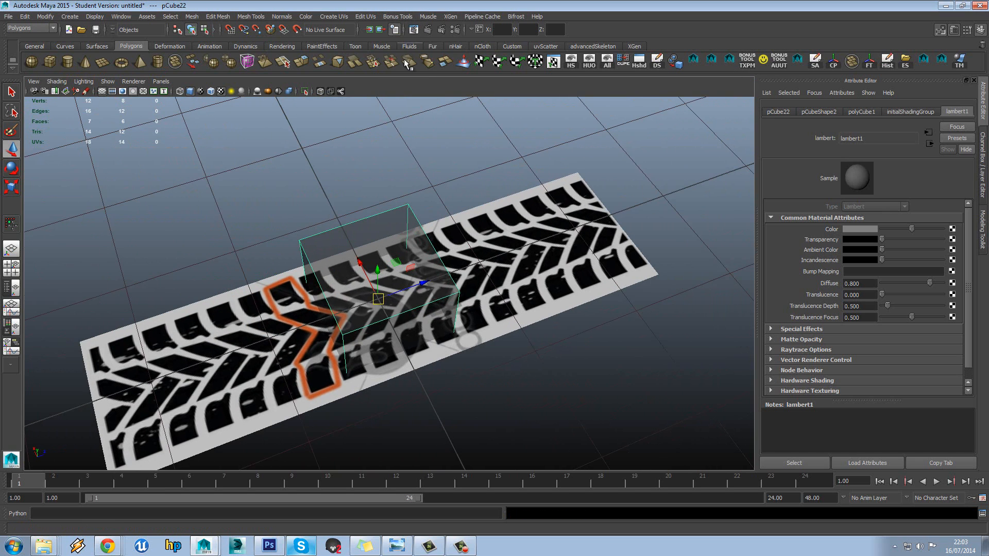
pyautogui.click(320, 92)
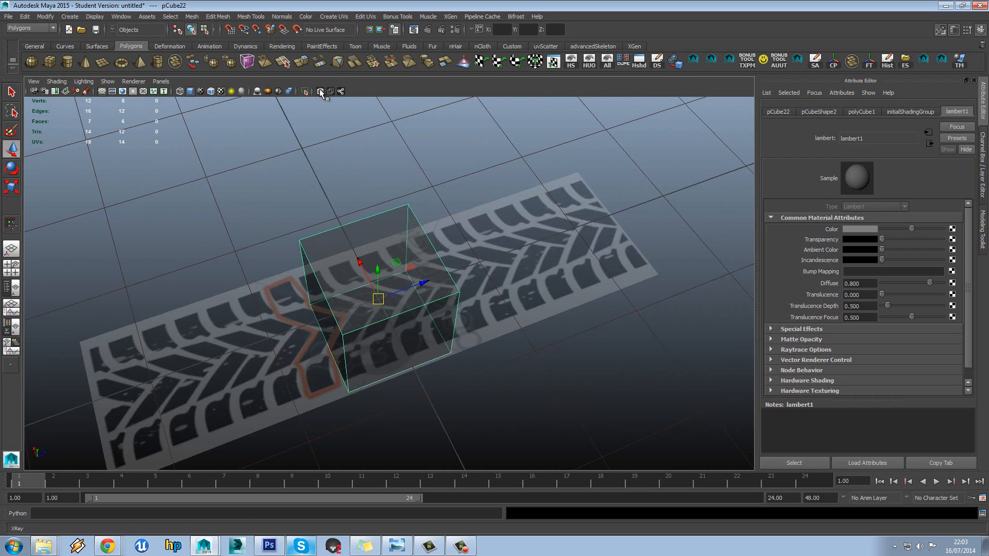
pyautogui.click(320, 92)
pyautogui.keyDown('alt'); pyautogui.moveTo(571, 218); pyautogui.dragTo(578, 211); pyautogui.keyUp('alt')
pyautogui.keyDown('alt'); pyautogui.moveTo(578, 211); pyautogui.dragTo(600, 144, button='middle'); pyautogui.keyUp('alt')
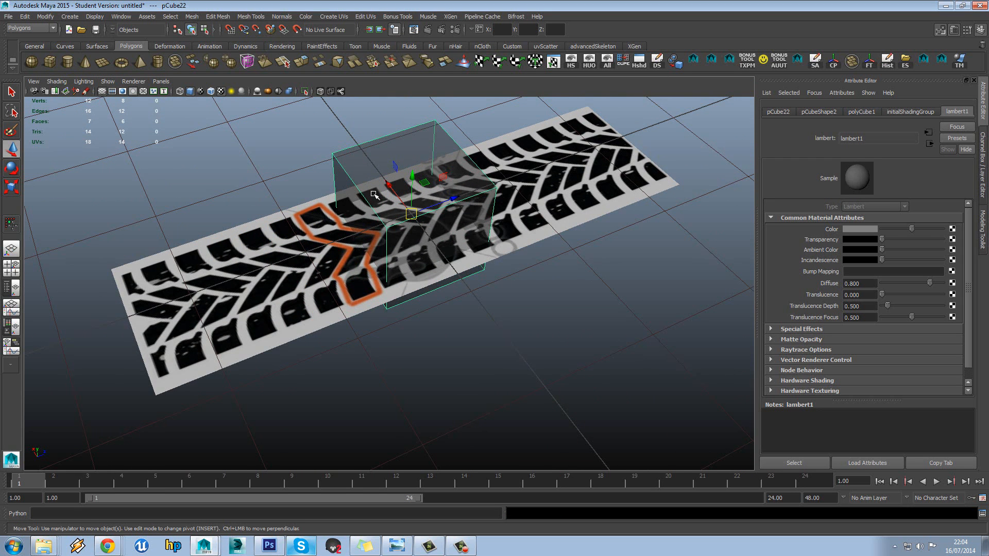
# - Delete the bottom face of the cube
pyautogui.keyDown('alt'); pyautogui.moveTo(404, 196); pyautogui.dragTo(388, 237); pyautogui.keyUp('alt')
pyautogui.press('space')
pyautogui.press('space')
pyautogui.keyDown('alt'); pyautogui.moveTo(409, 273); pyautogui.dragTo(419, 222); pyautogui.keyUp('alt')
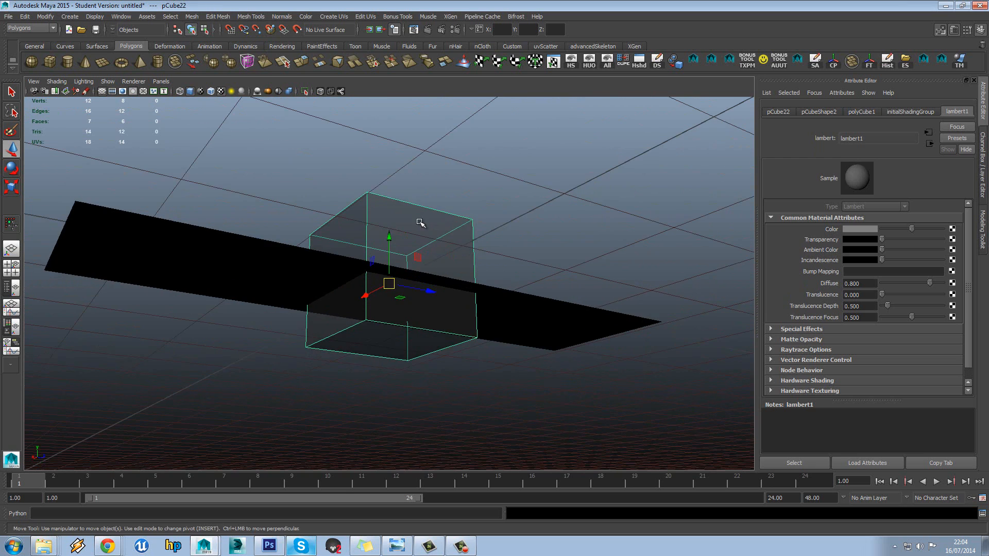
pyautogui.moveTo(418, 237); pyautogui.dragTo(412, 268, button='right')
pyautogui.click(389, 355)
pyautogui.press('Delete')
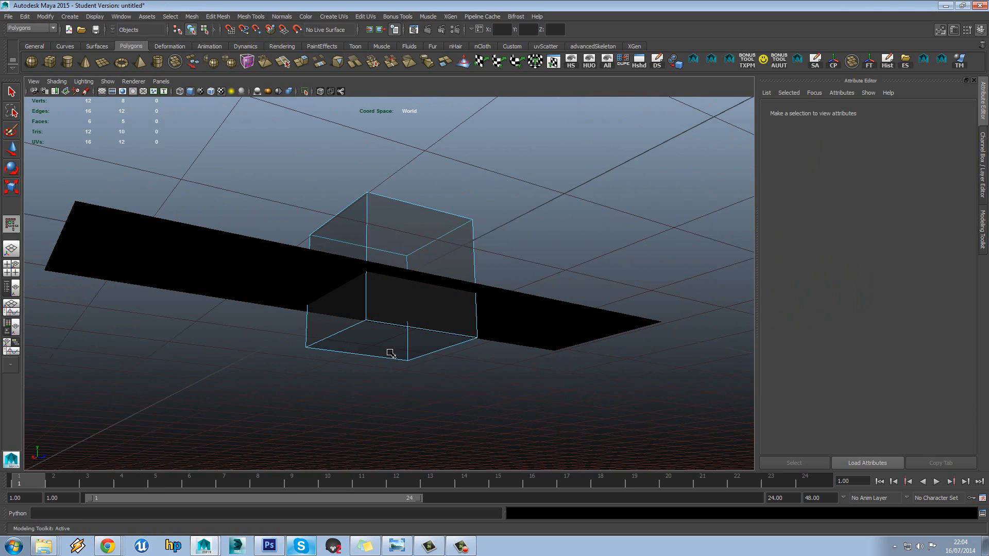
# - Lower the cube's top face to make it a shallow block just above the tread plane
pyautogui.keyDown('alt'); pyautogui.moveTo(387, 349); pyautogui.dragTo(412, 244); pyautogui.keyUp('alt')
pyautogui.click(386, 229)
pyautogui.doubleClick(404, 351)
# - In the top view, align the block with the outer left tread lug and fit its upper and lower edges to the lug
pyautogui.press('space')
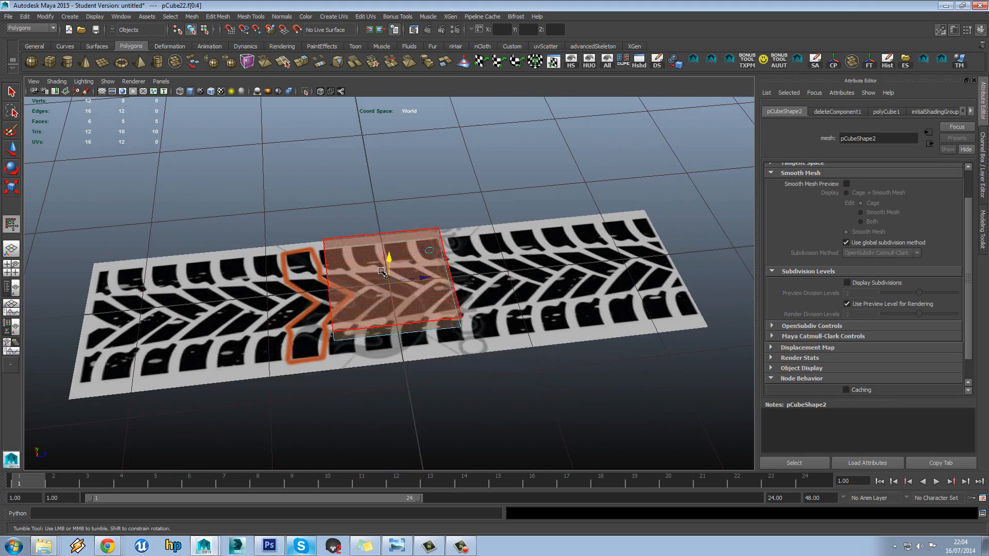
pyautogui.scroll(9, 392, 276)
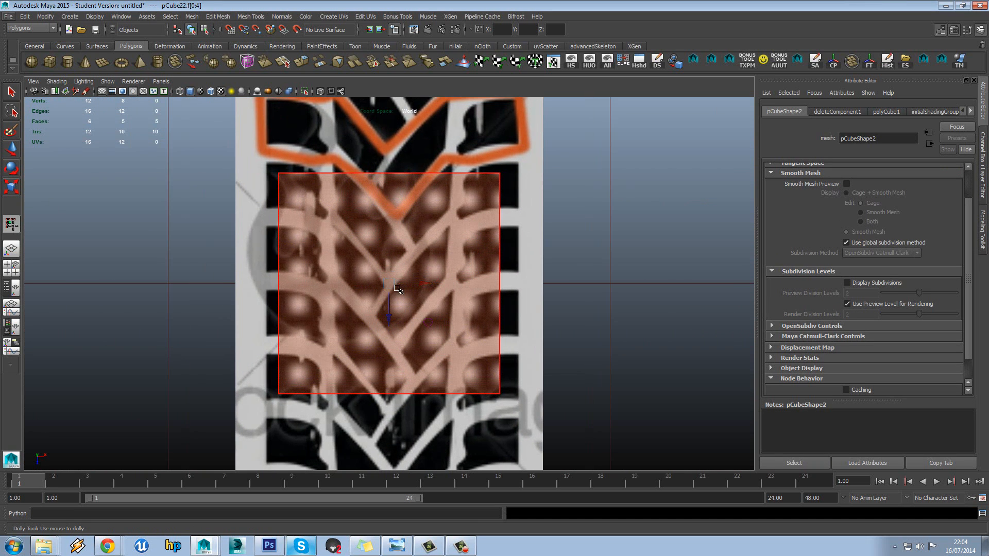
pyautogui.moveTo(425, 283); pyautogui.dragTo(413, 282)
pyautogui.moveTo(314, 179); pyautogui.dragTo(258, 174, button='right')
pyautogui.moveTo(251, 159); pyautogui.dragTo(512, 208)
pyautogui.moveTo(381, 194); pyautogui.dragTo(387, 252)
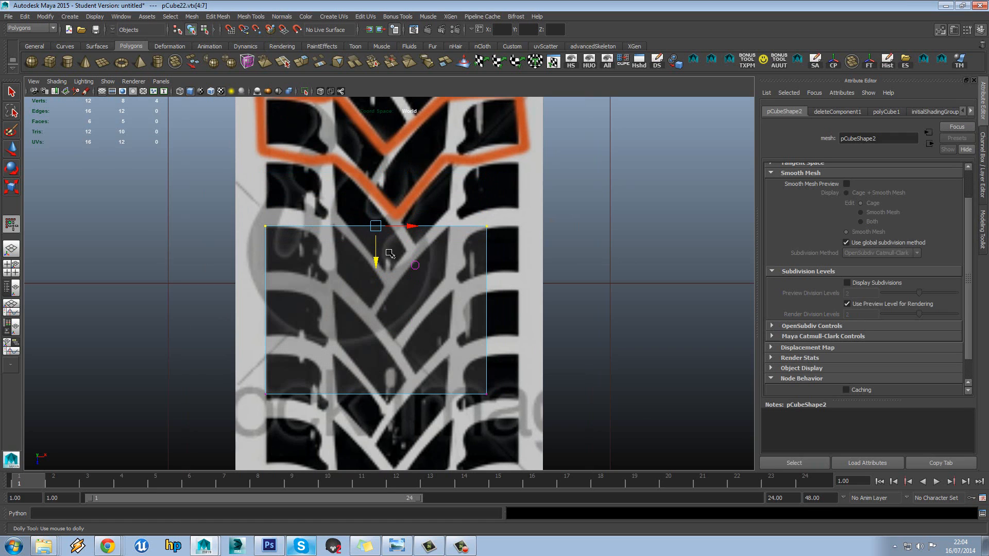
pyautogui.moveTo(317, 395); pyautogui.dragTo(551, 420)
pyautogui.moveTo(375, 430); pyautogui.dragTo(404, 307)
# - Move the block's right-hand vertices to the lug's inner end, slanting the block slightly, and return to object mode
pyautogui.moveTo(507, 221); pyautogui.dragTo(463, 275)
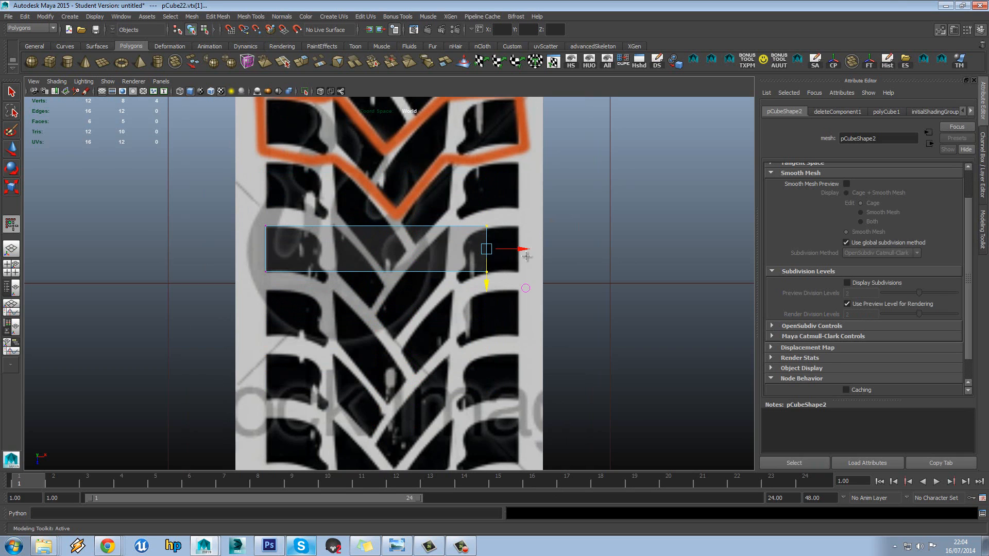
pyautogui.moveTo(513, 250); pyautogui.dragTo(330, 296)
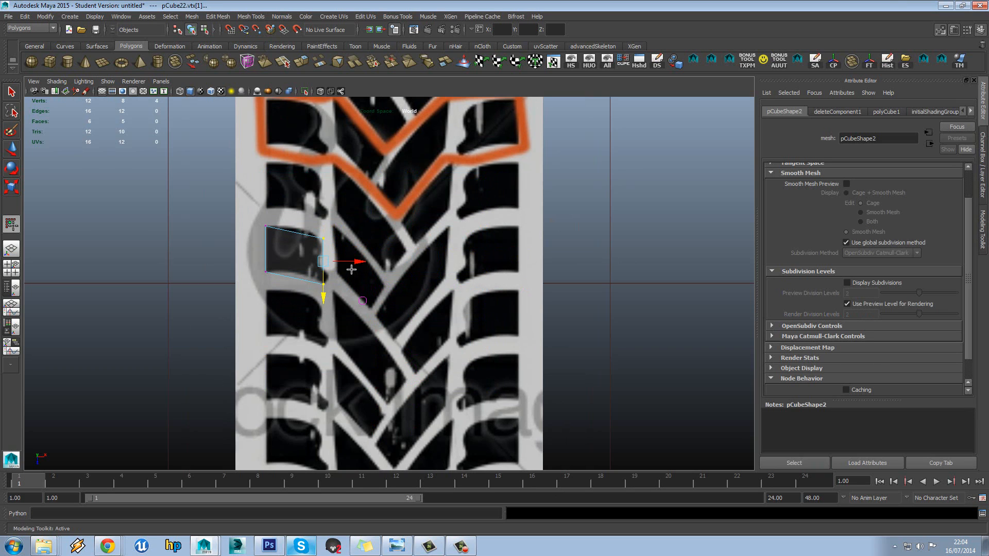
pyautogui.moveTo(355, 262); pyautogui.dragTo(357, 262)
pyautogui.moveTo(292, 251); pyautogui.dragTo(316, 236, button='right')
pyautogui.click(297, 250)
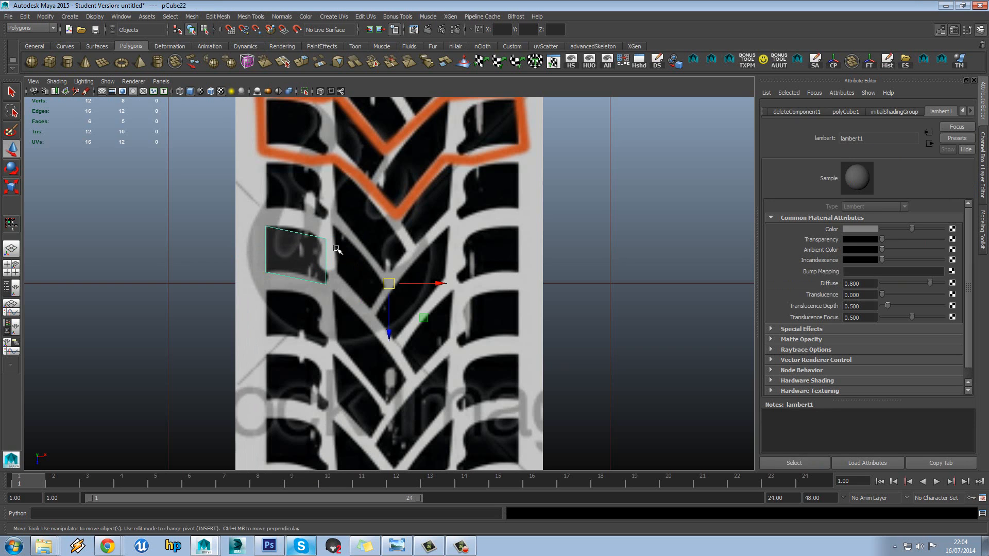
# - Reset the Duplicate Special options and create one instance of the lug block, mirrored across X onto the opposite side of the tread
pyautogui.keyDown('alt'); pyautogui.moveTo(336, 249); pyautogui.dragTo(335, 252, button='middle'); pyautogui.keyUp('alt')
pyautogui.scroll(1, 336, 251)
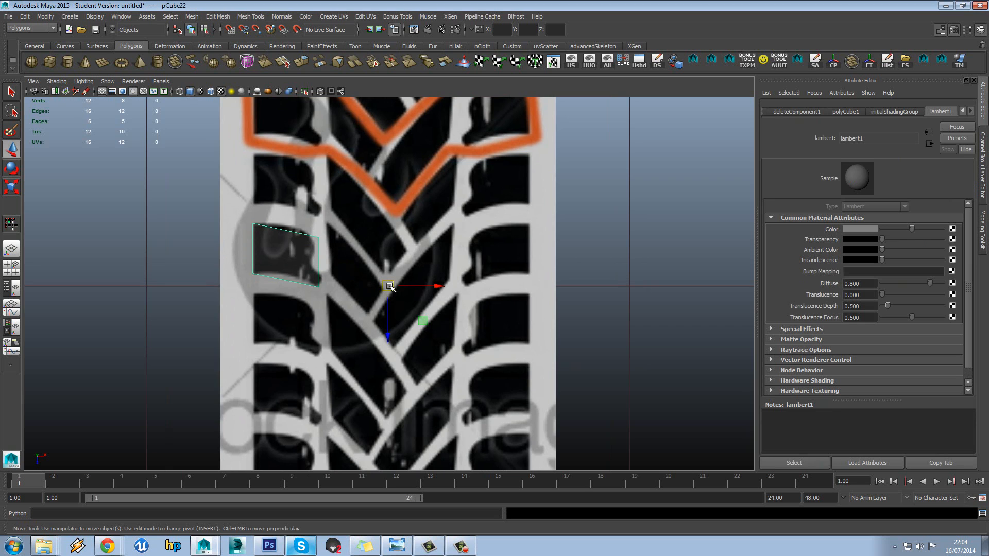
pyautogui.click(25, 16)
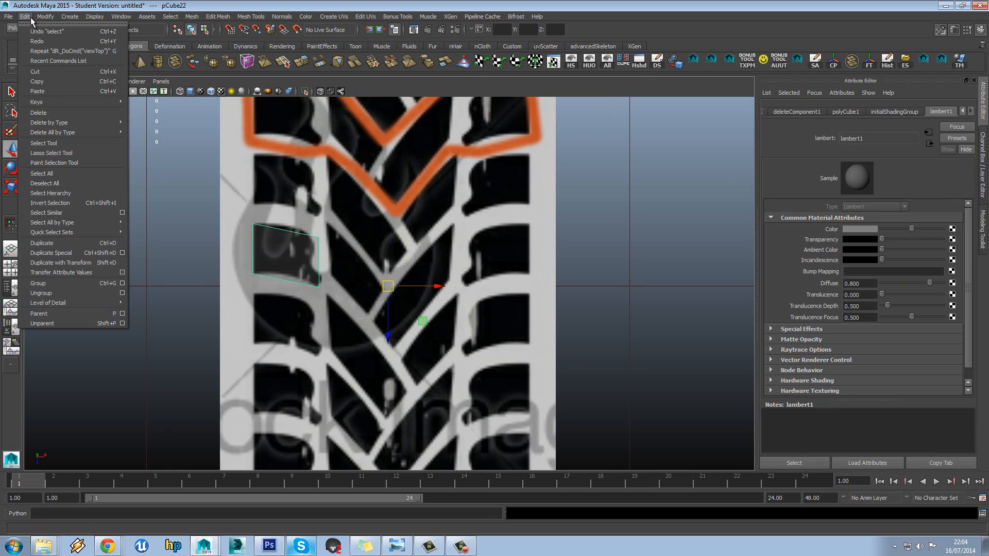
pyautogui.click(86, 92)
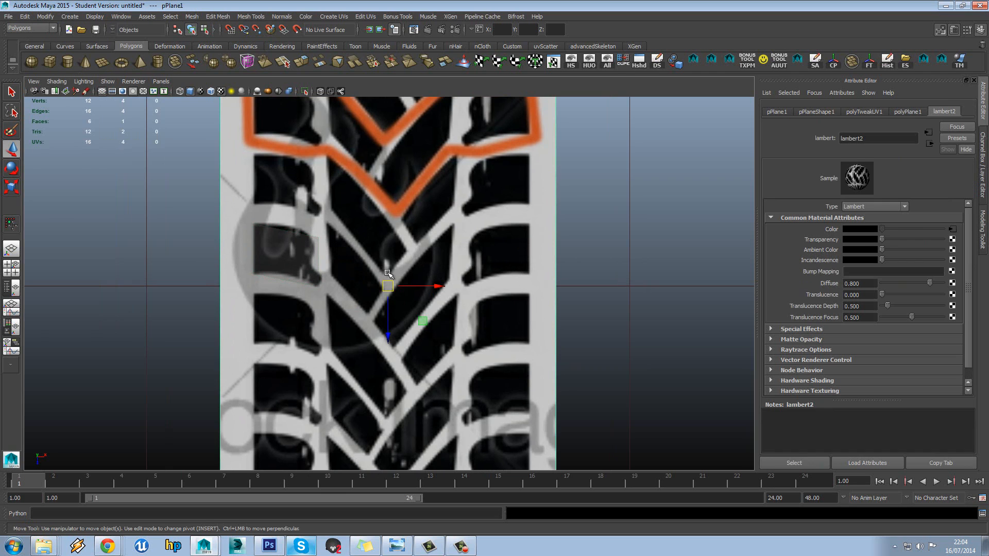
pyautogui.click(25, 16)
pyautogui.click(122, 253)
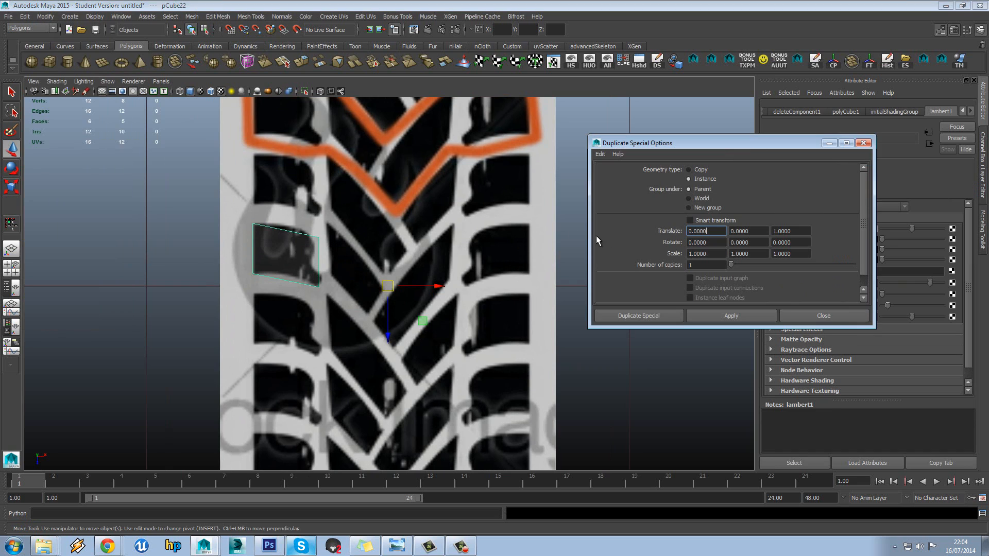
pyautogui.click(600, 154)
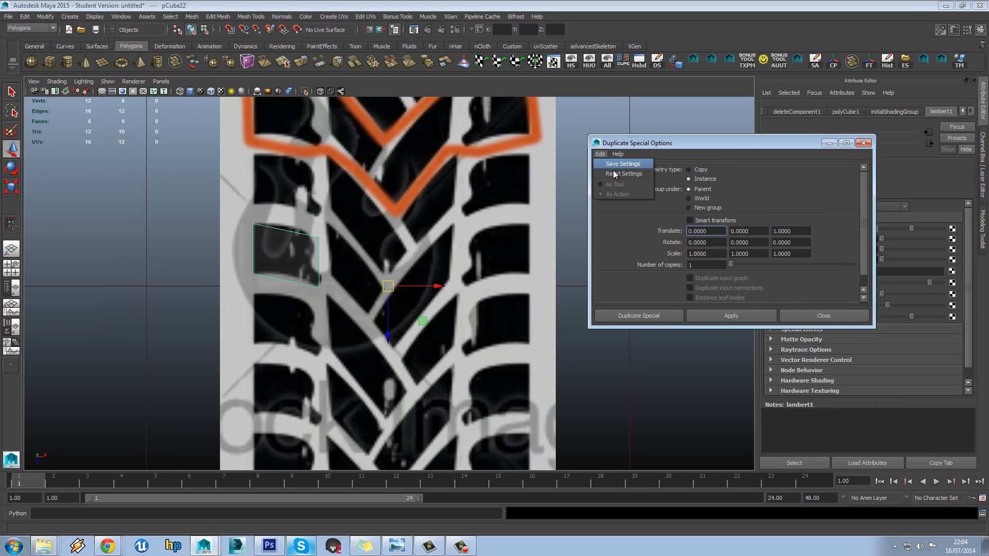
pyautogui.click(616, 175)
pyautogui.click(696, 182)
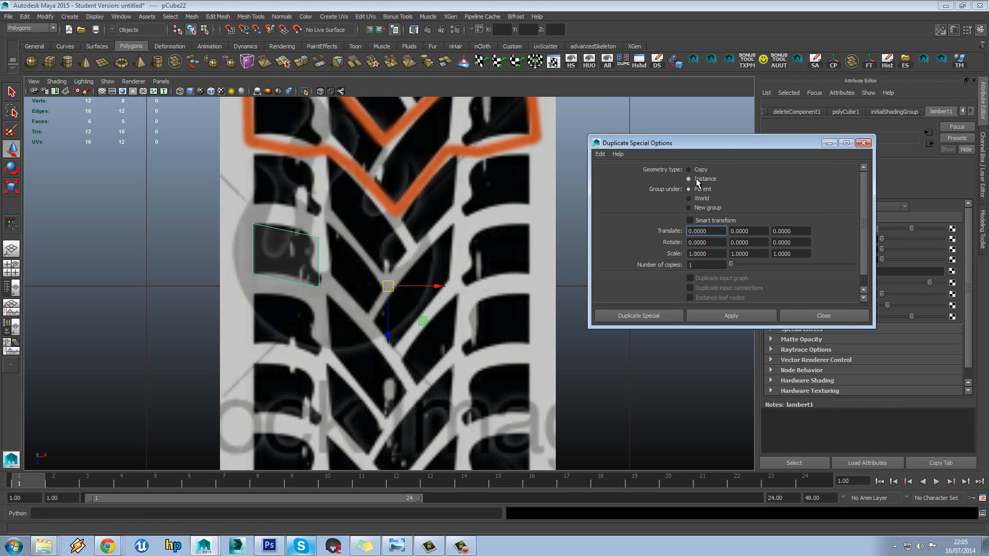
pyautogui.click(689, 252)
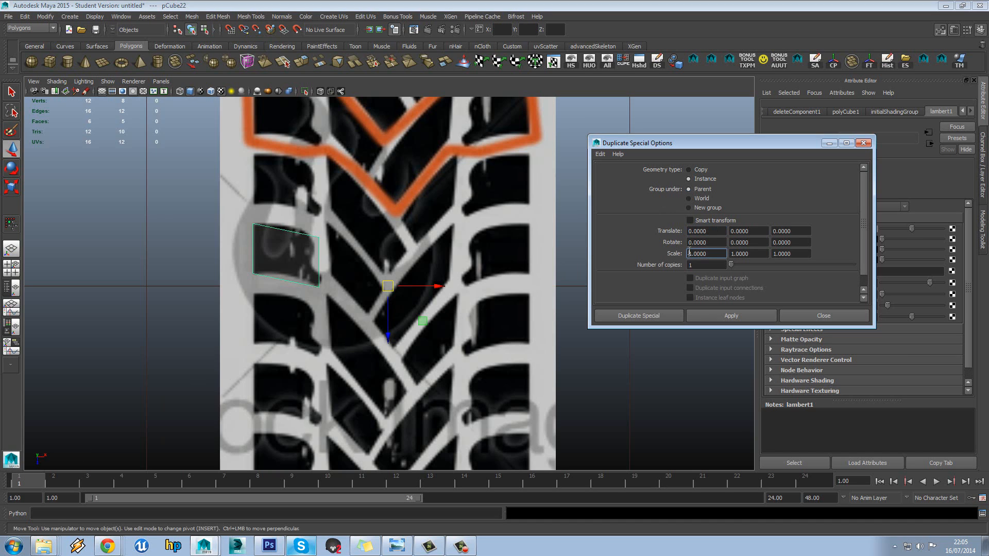
pyautogui.click(751, 315)
pyautogui.click(814, 318)
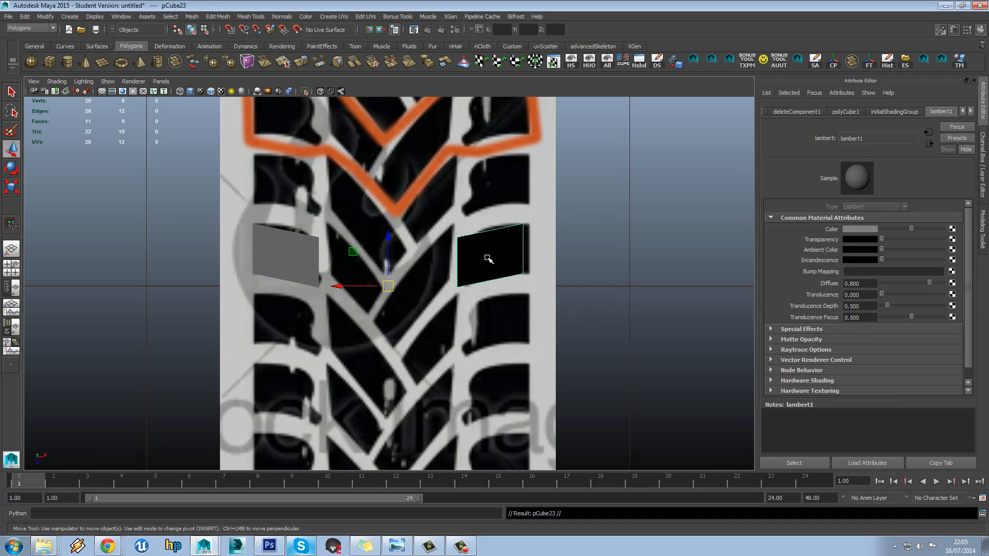
# - Switch the perspective view to a legacy renderer and show wireframes on the shaded objects
pyautogui.press('space')
pyautogui.moveTo(488, 257); pyautogui.dragTo(488, 239)
pyautogui.keyDown('alt'); pyautogui.moveTo(412, 255); pyautogui.dragTo(374, 220); pyautogui.keyUp('alt')
pyautogui.scroll(3, 459, 264)
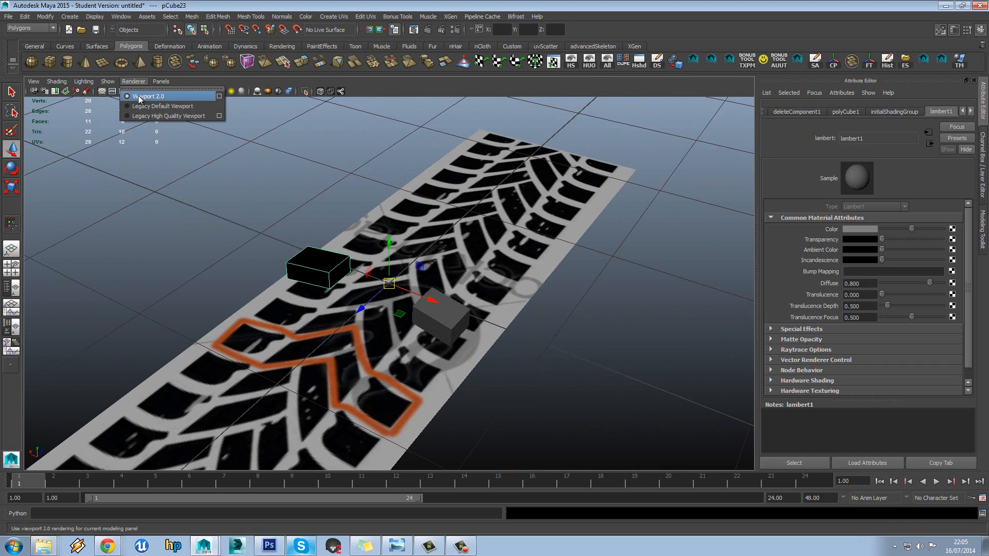
pyautogui.click(164, 91)
pyautogui.click(313, 183)
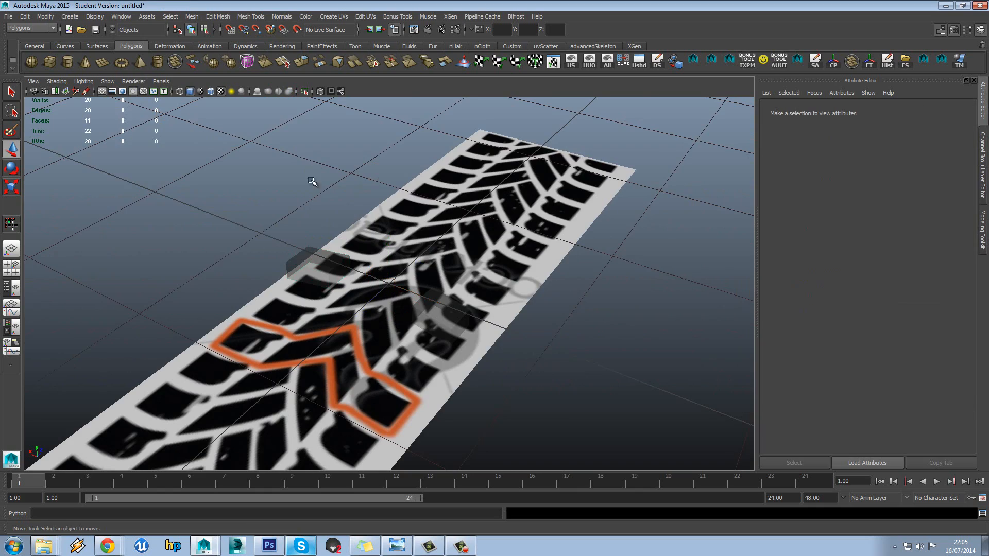
pyautogui.keyDown('alt'); pyautogui.moveTo(313, 184); pyautogui.dragTo(483, 288); pyautogui.keyUp('alt')
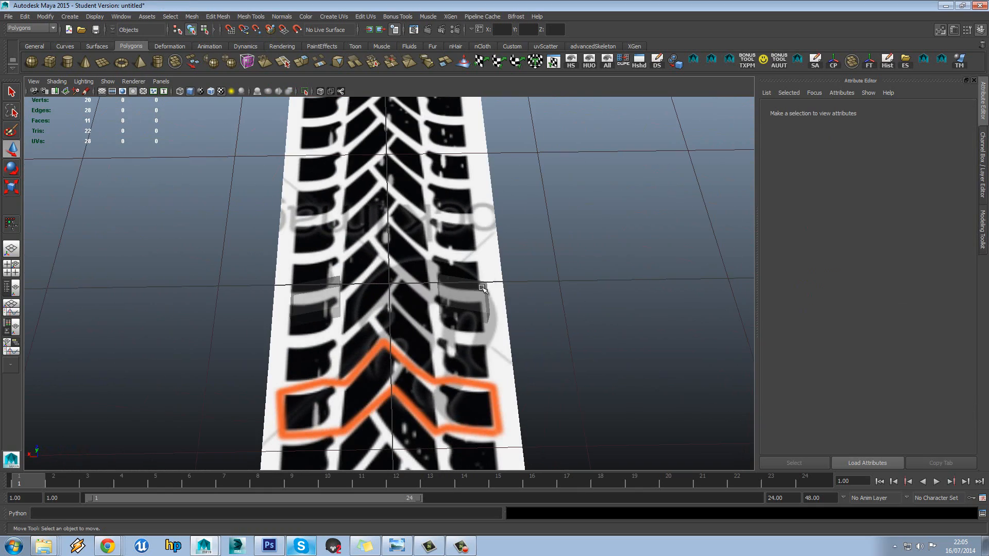
pyautogui.click(211, 91)
# - Adjust the block height by moving the mirrored instance's top face vertically, and return to object mode
pyautogui.moveTo(471, 250)
pyautogui.keyDown('alt'); pyautogui.mouseDown()
pyautogui.moveTo(320, 194)
pyautogui.moveTo(373, 233)
pyautogui.mouseUp(); pyautogui.keyUp('alt')
pyautogui.click(446, 260)
pyautogui.rightClick(448, 260)
pyautogui.moveTo(449, 270); pyautogui.dragTo(448, 283, button='right')
pyautogui.click(444, 250)
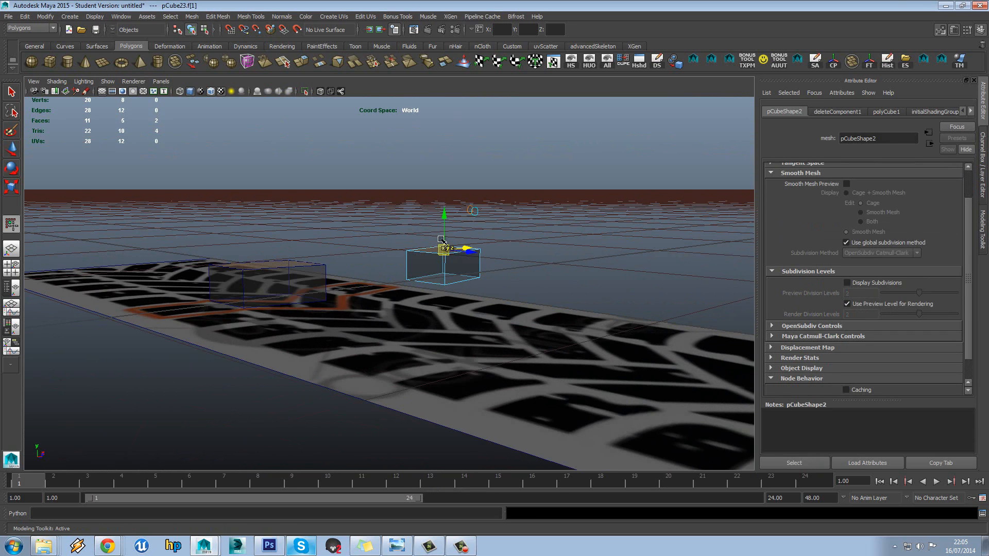
pyautogui.moveTo(445, 222); pyautogui.dragTo(335, 299)
pyautogui.moveTo(305, 290); pyautogui.dragTo(331, 278, button='right')
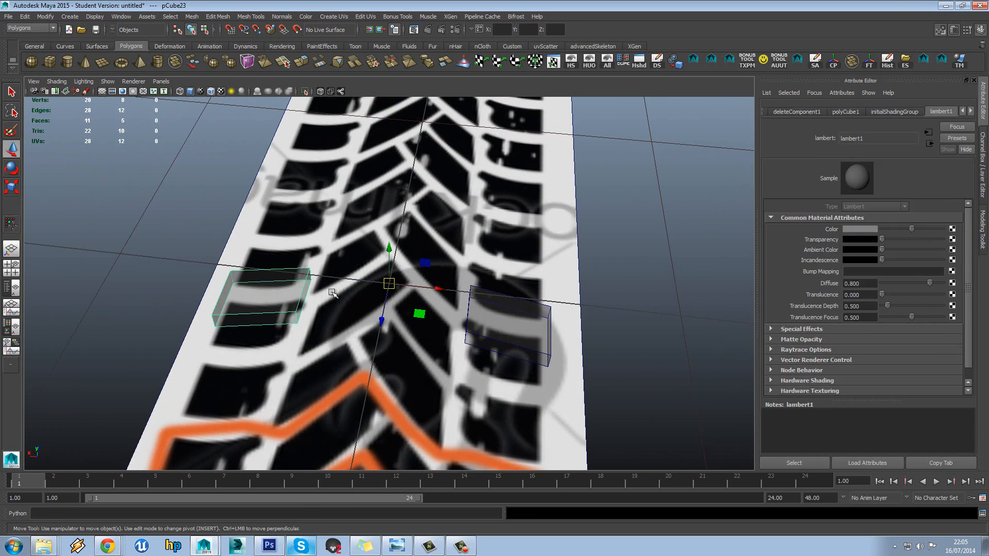
# - In the top view, duplicate the left outer lug block and move the copy's faces onto the left central chevron lug
pyautogui.moveTo(331, 280)
pyautogui.keyDown('alt'); pyautogui.mouseDown()
pyautogui.moveTo(349, 307)
pyautogui.moveTo(325, 298)
pyautogui.mouseUp(); pyautogui.keyUp('alt')
pyautogui.press('space')
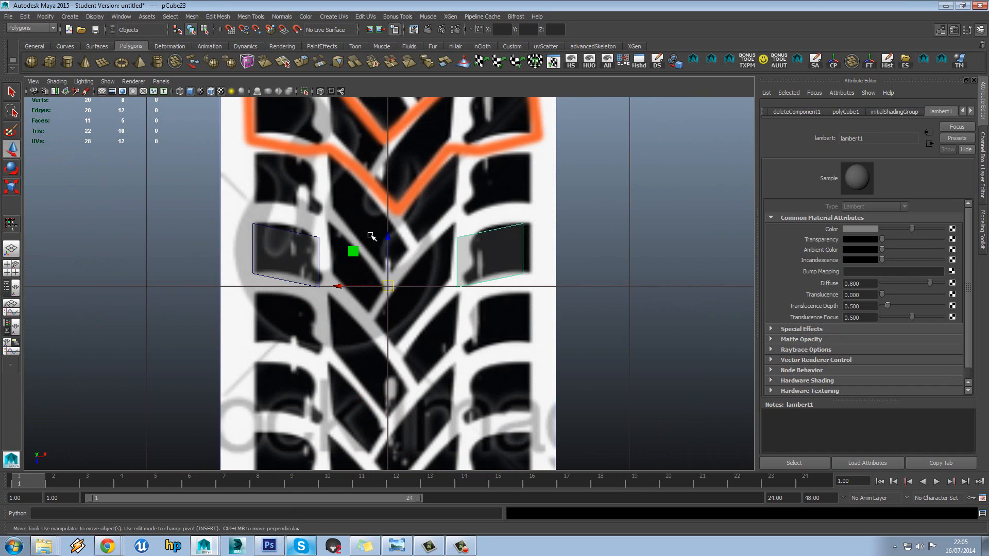
pyautogui.scroll(2, 381, 221)
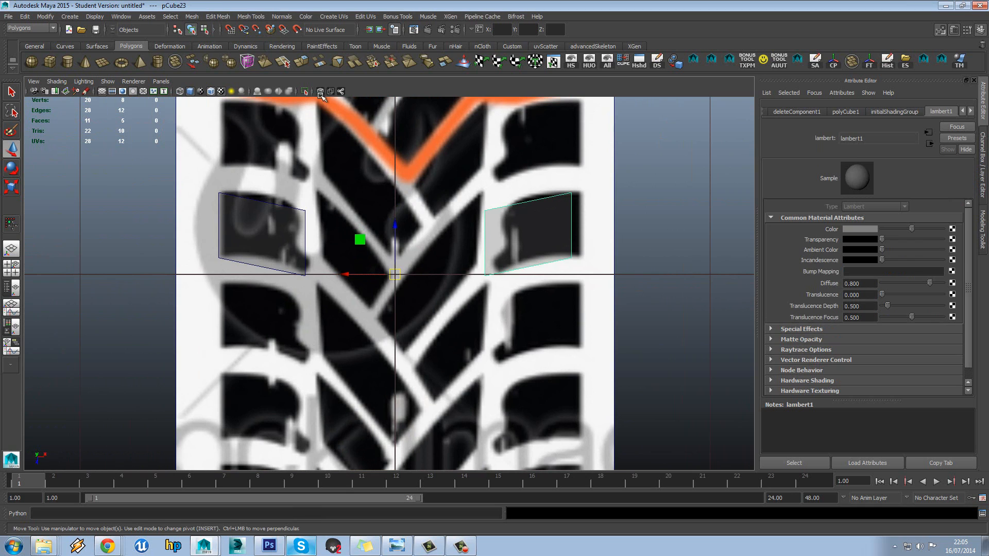
pyautogui.click(305, 245)
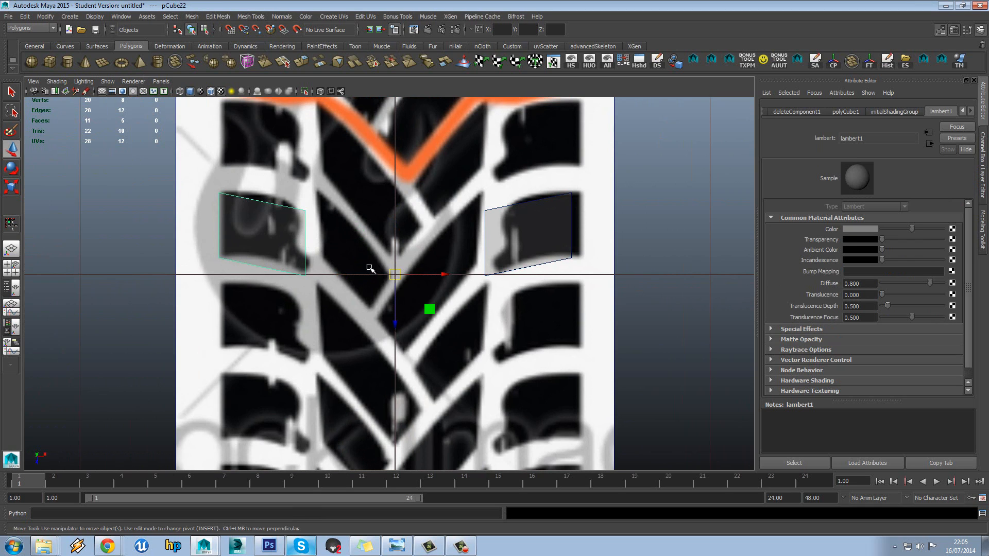
pyautogui.hotkey('ctrl', 'd')
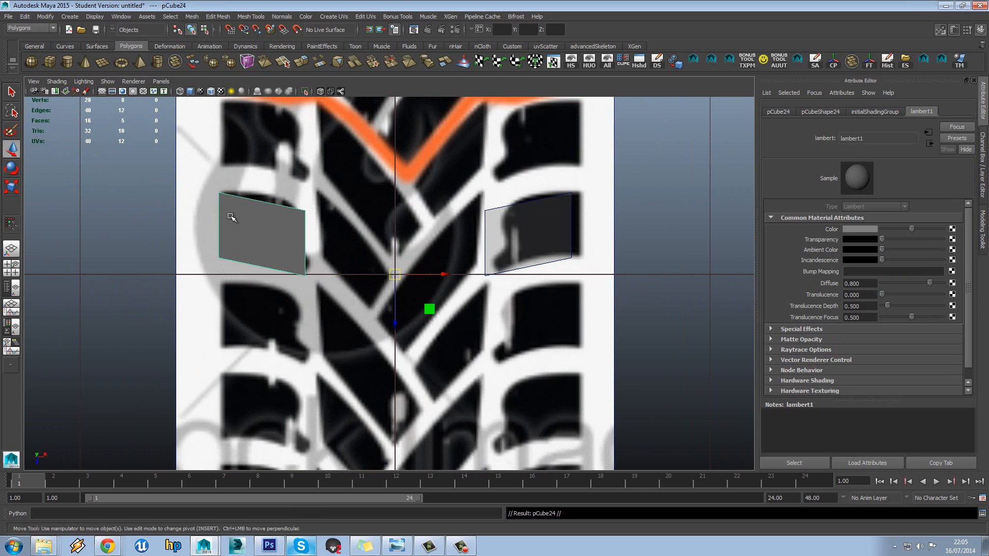
pyautogui.press('F11')
pyautogui.moveTo(173, 171); pyautogui.dragTo(319, 288)
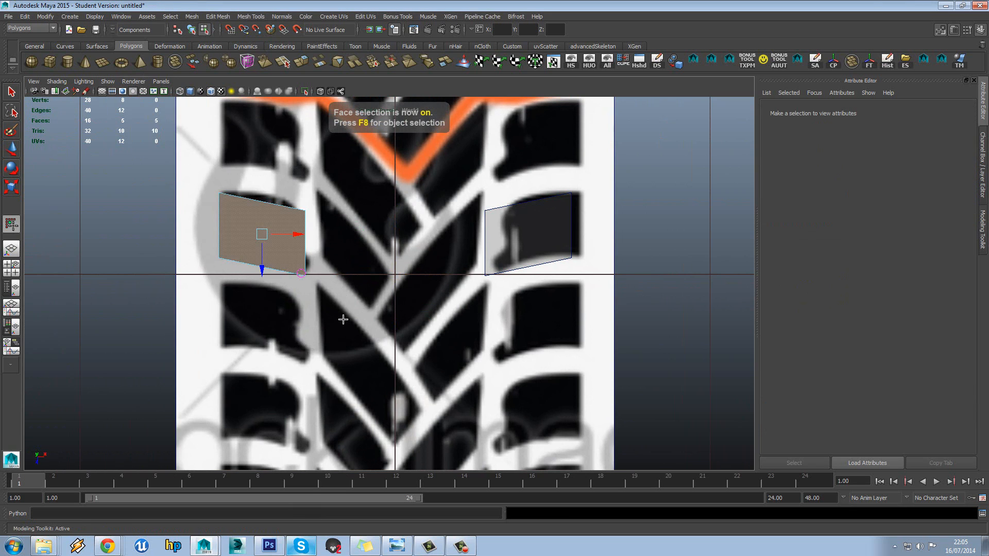
pyautogui.moveTo(298, 245); pyautogui.dragTo(399, 247)
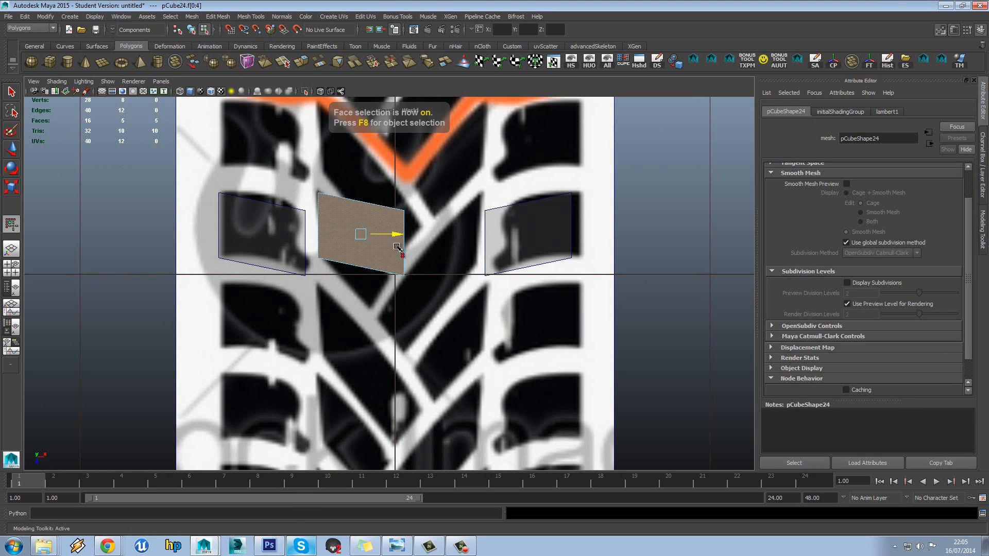
# - Move the copy's inner-end vertices down to the pointed end of the left chevron lug, and return to object mode
pyautogui.moveTo(342, 217); pyautogui.dragTo(370, 194, button='right')
pyautogui.click(412, 279)
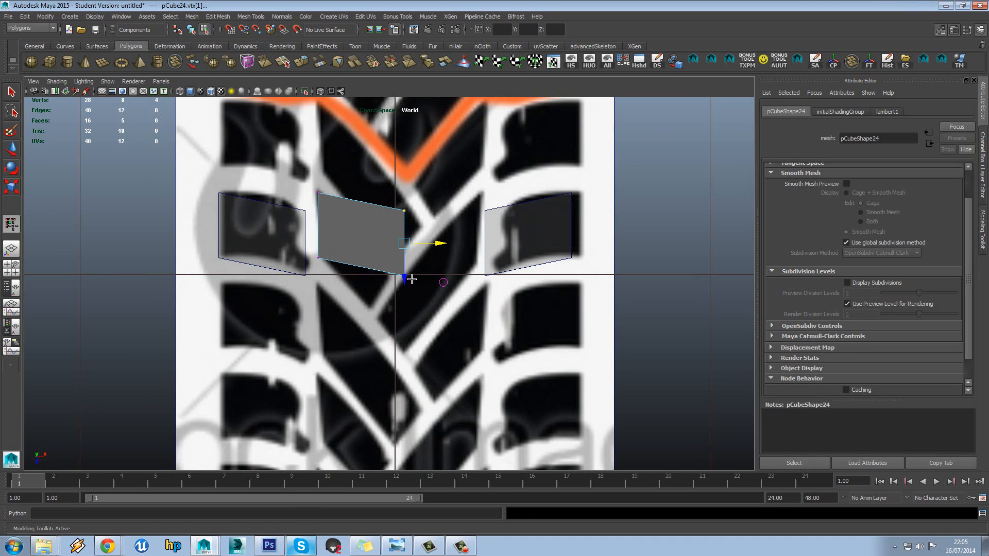
pyautogui.moveTo(407, 246); pyautogui.dragTo(370, 309)
pyautogui.click(390, 340)
pyautogui.moveTo(370, 309); pyautogui.dragTo(339, 256, button='right')
pyautogui.click(339, 256)
# - Dismiss the Auto Unwrap UVs options and turn on per-object X-ray display for the left chevron block
pyautogui.click(779, 61)
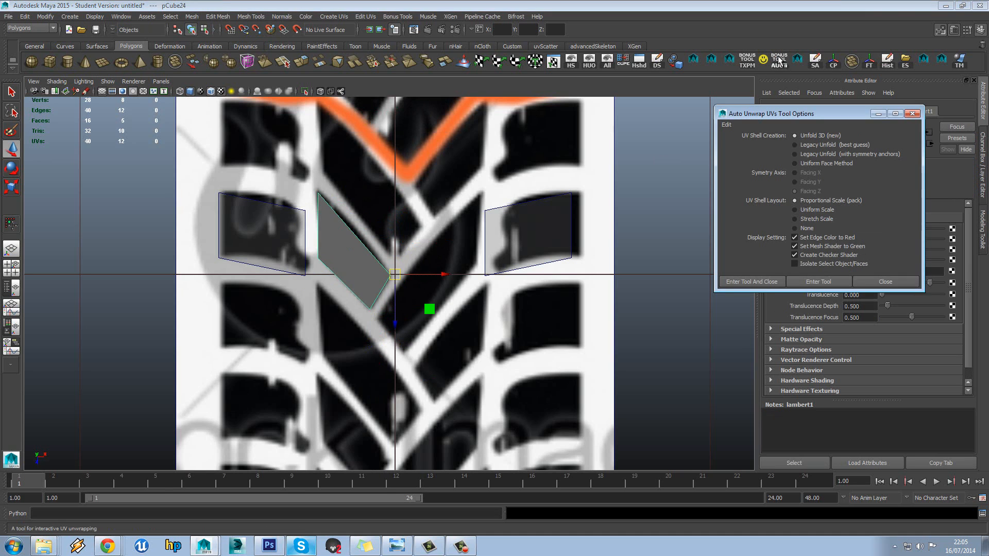
pyautogui.click(883, 282)
pyautogui.click(747, 64)
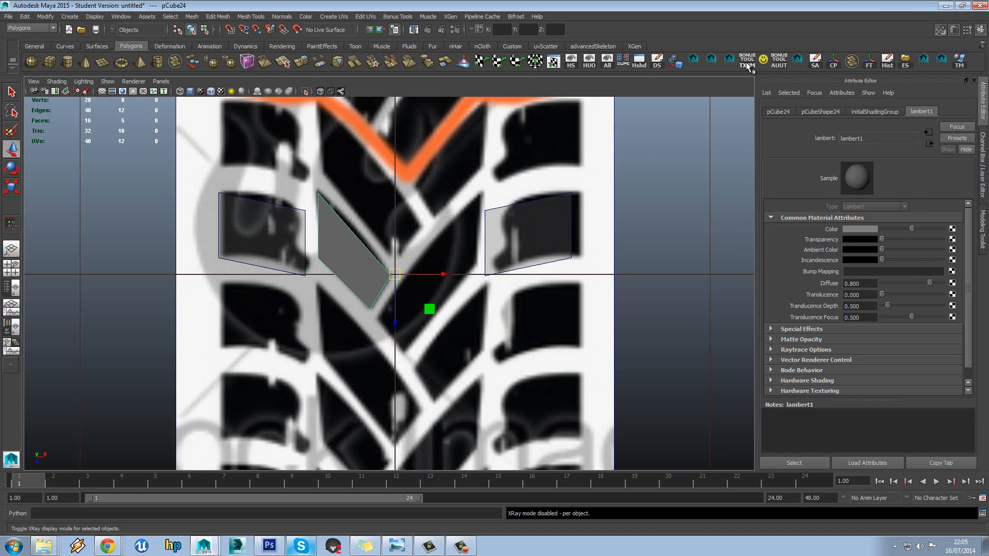
pyautogui.keyDown('alt'); pyautogui.moveTo(547, 199); pyautogui.dragTo(560, 195, button='middle'); pyautogui.keyUp('alt')
pyautogui.click(747, 64)
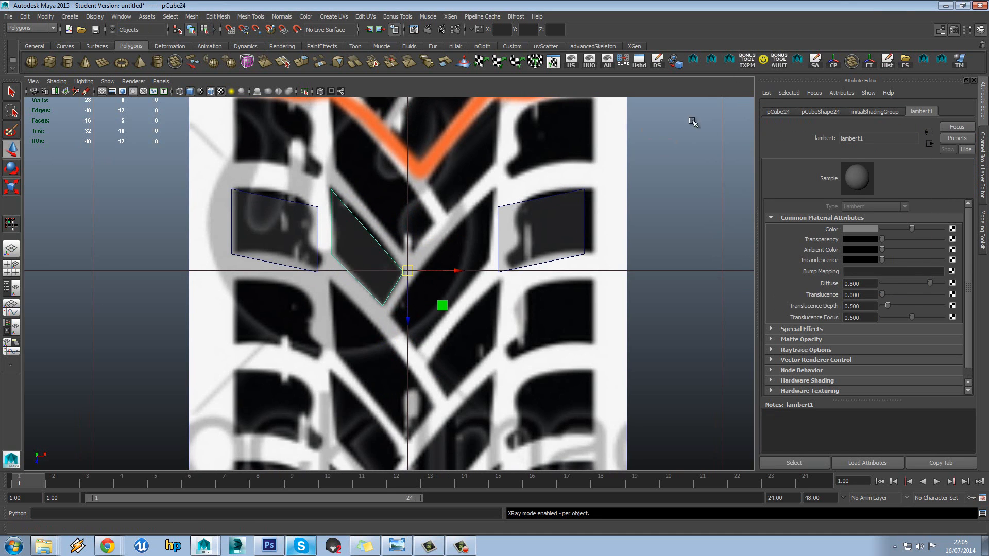
# - Nudge the left chevron block's lower outer vertex inward to follow the lug outline, and return to object mode
pyautogui.scroll(2, 347, 219)
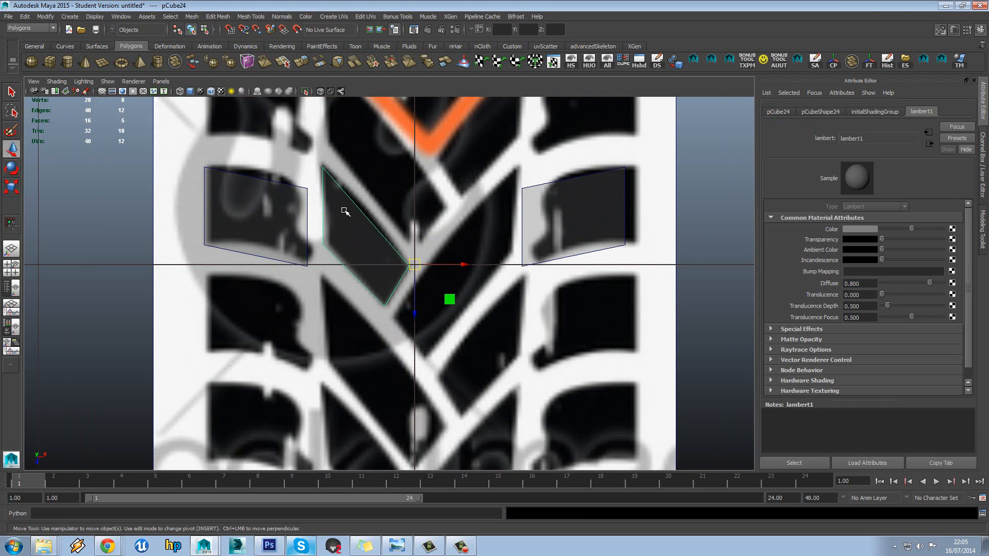
pyautogui.press('F9')
pyautogui.moveTo(357, 227); pyautogui.dragTo(333, 245)
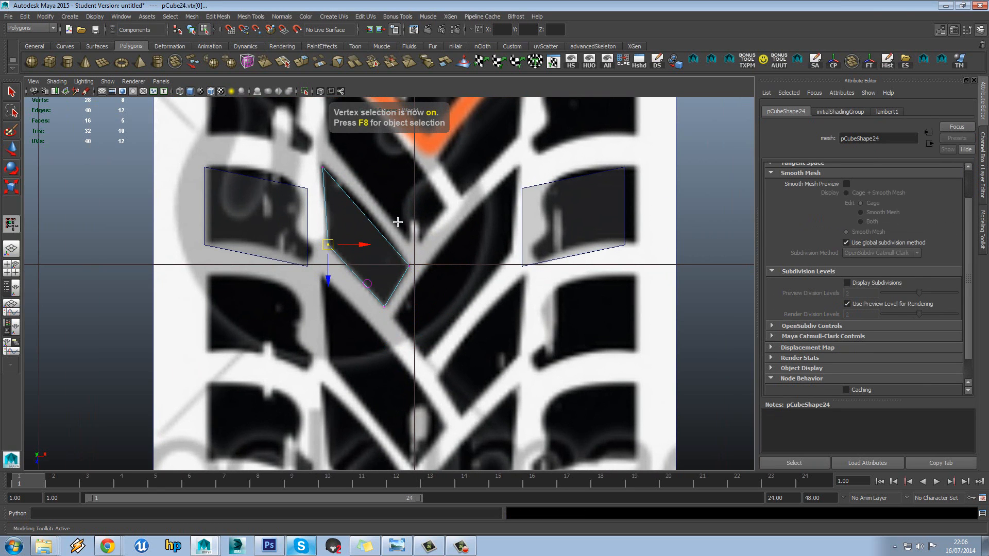
pyautogui.moveTo(356, 224); pyautogui.dragTo(384, 214, button='right')
pyautogui.click(349, 235)
pyautogui.keyDown('alt'); pyautogui.moveTo(419, 247); pyautogui.dragTo(406, 252, button='middle'); pyautogui.keyUp('alt')
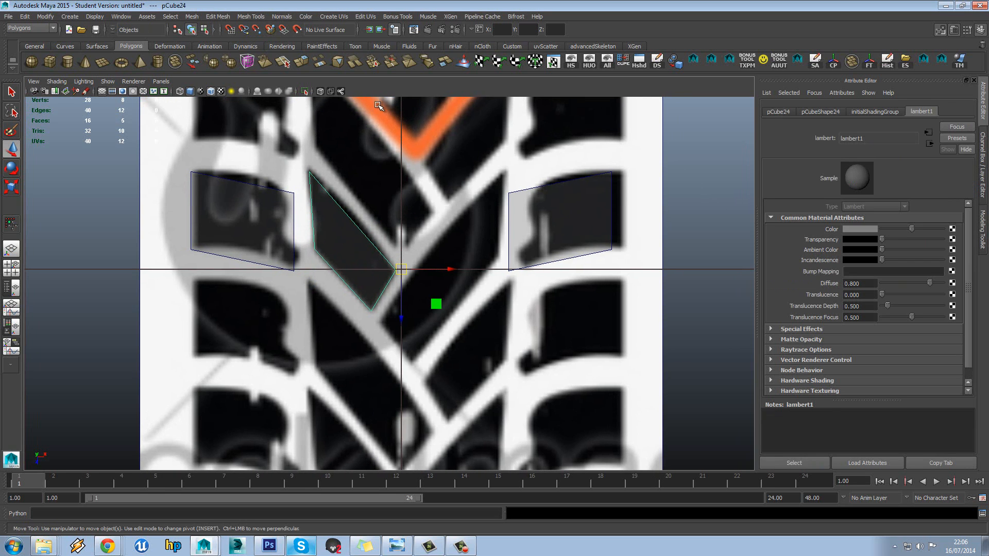
pyautogui.click(399, 16)
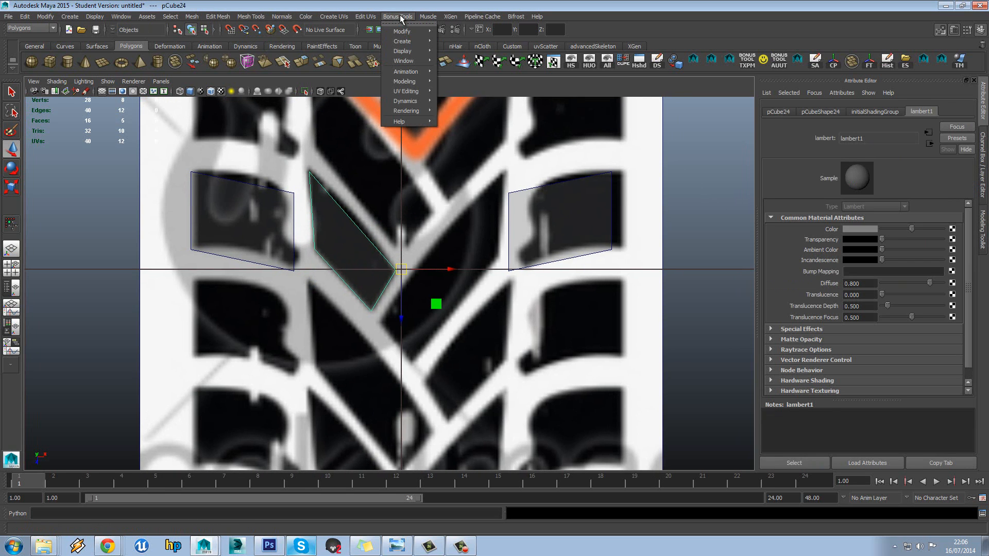
pyautogui.moveTo(416, 115)
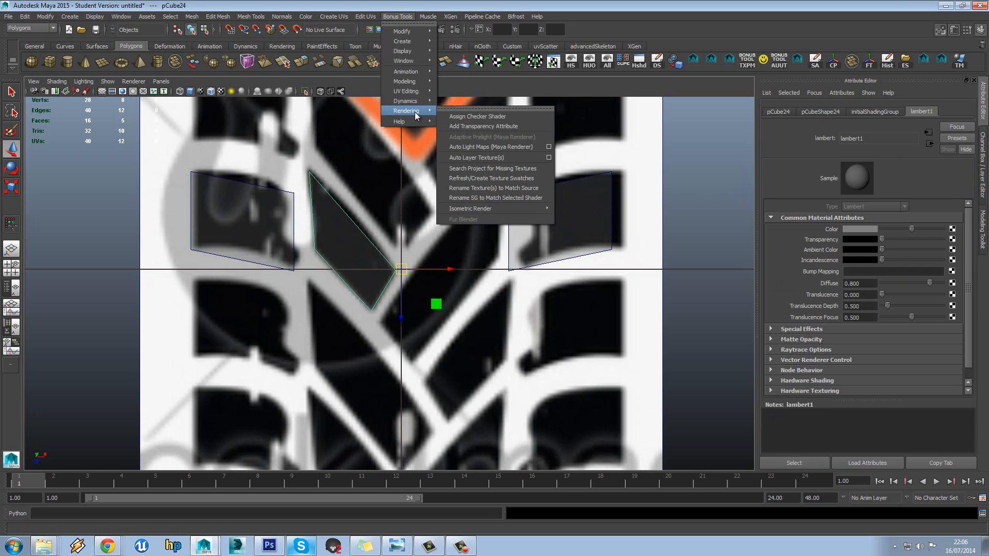
pyautogui.click(474, 117)
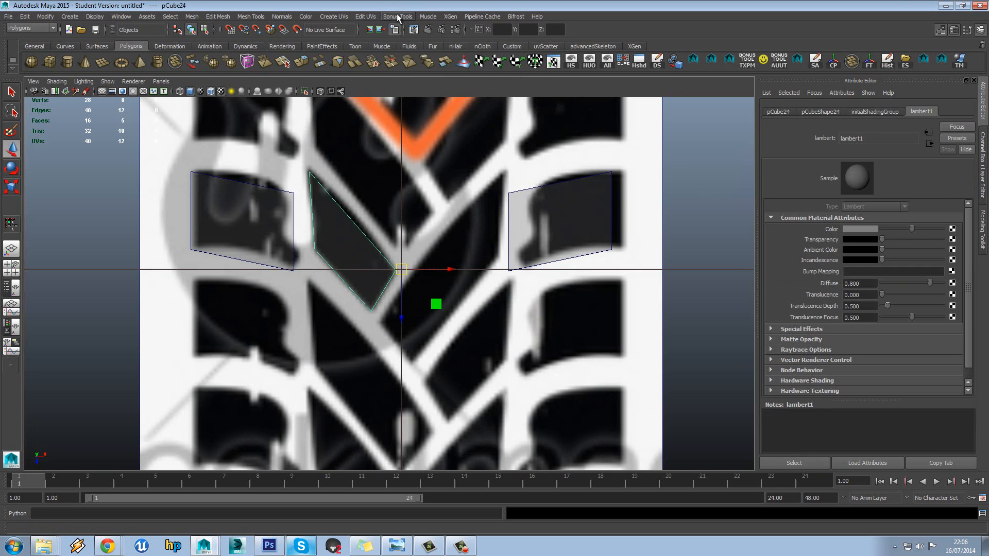
pyautogui.click(319, 93)
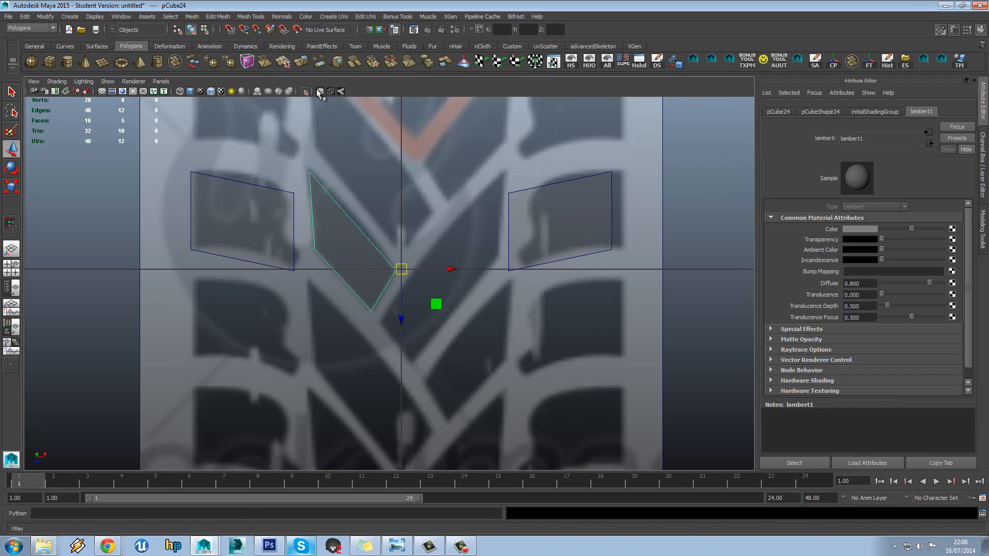
pyautogui.click(319, 92)
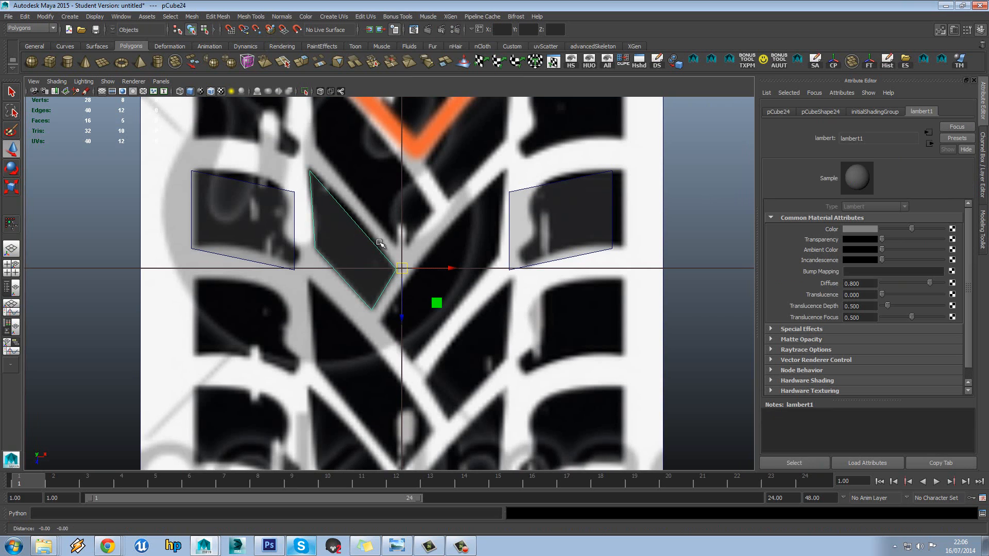
# - Duplicate the left chevron block, then move and rotate the copy's faces towards the right-hand chevron lug
pyautogui.press('Insert')
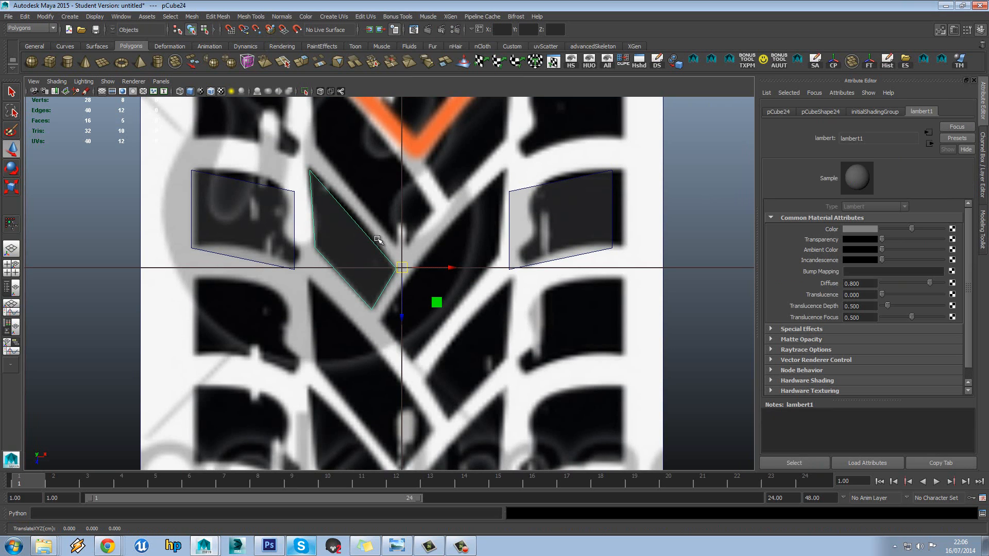
pyautogui.hotkey('ctrl', 'd')
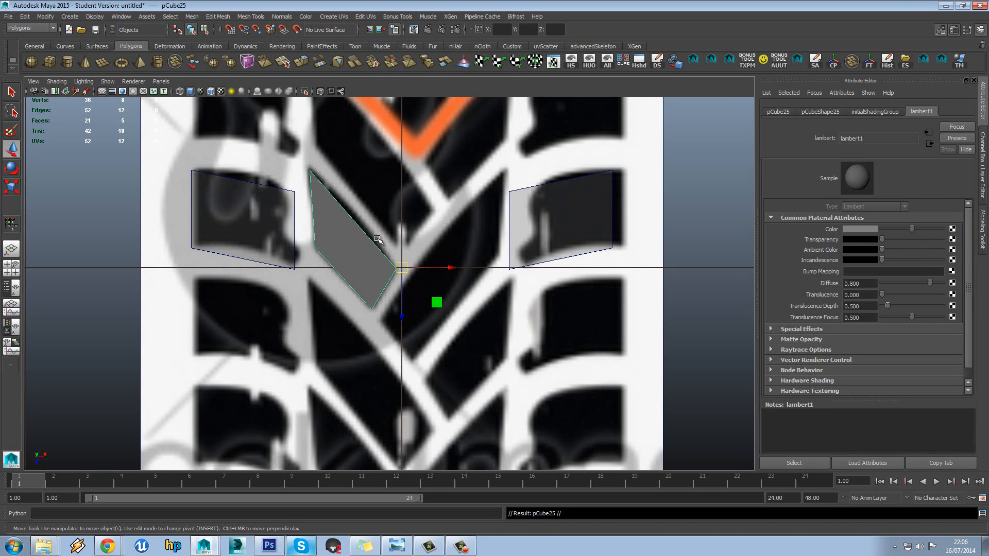
pyautogui.press('F11')
pyautogui.moveTo(342, 238); pyautogui.dragTo(344, 257, button='right')
pyautogui.click(344, 256)
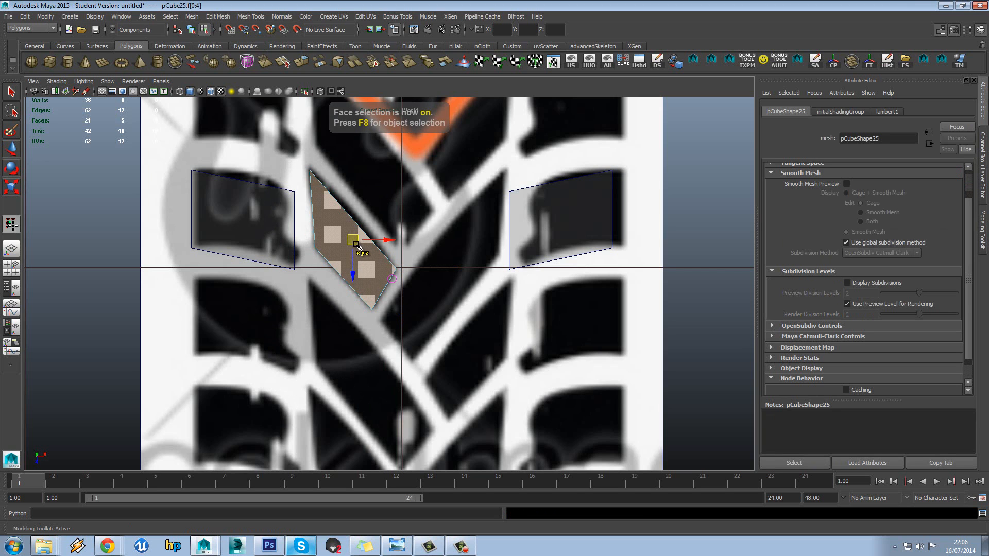
pyautogui.moveTo(360, 243); pyautogui.dragTo(432, 258)
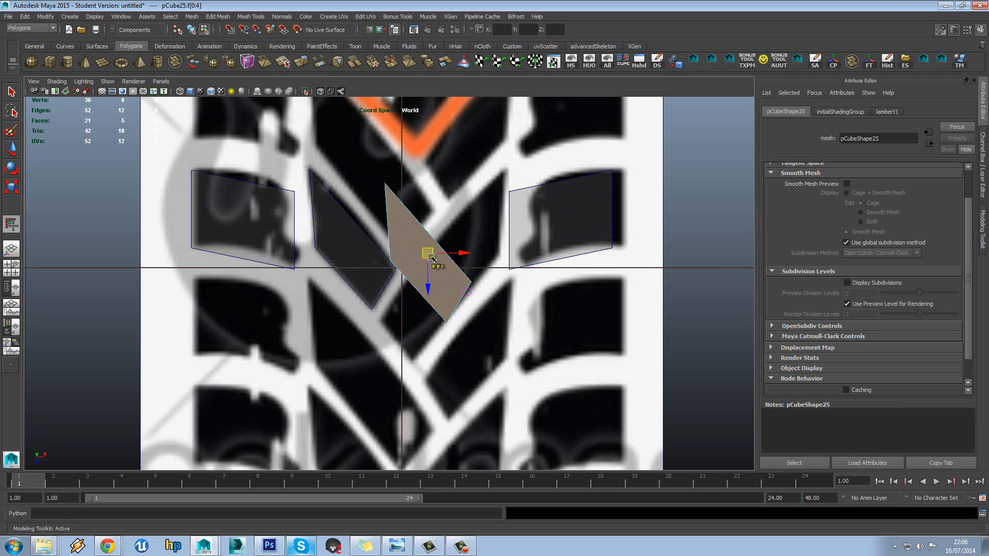
pyautogui.press('e')
pyautogui.moveTo(448, 291); pyautogui.dragTo(544, 277)
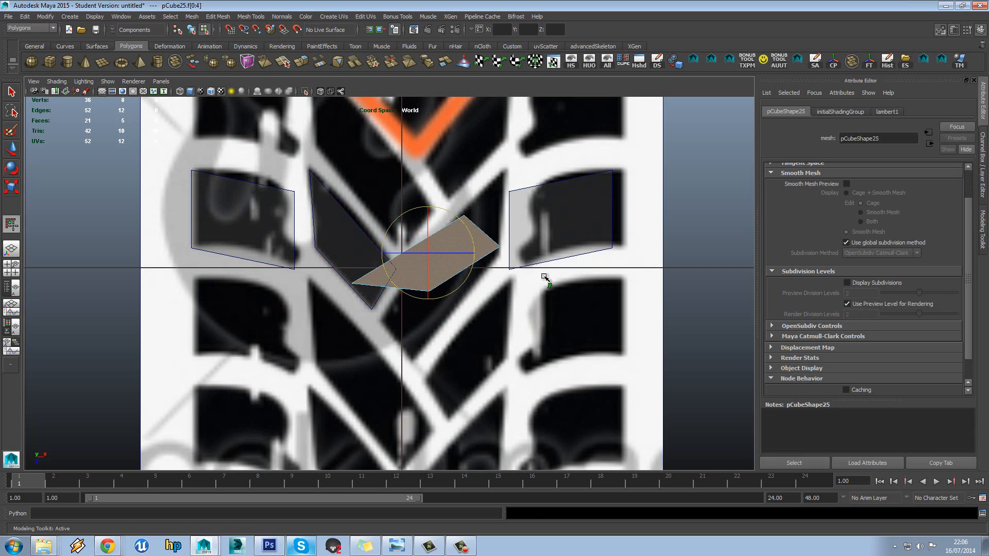
# - Move the new block's four corners onto the corners of the long right-hand chevron lug
pyautogui.moveTo(493, 233); pyautogui.dragTo(453, 233, button='right')
pyautogui.click(485, 198)
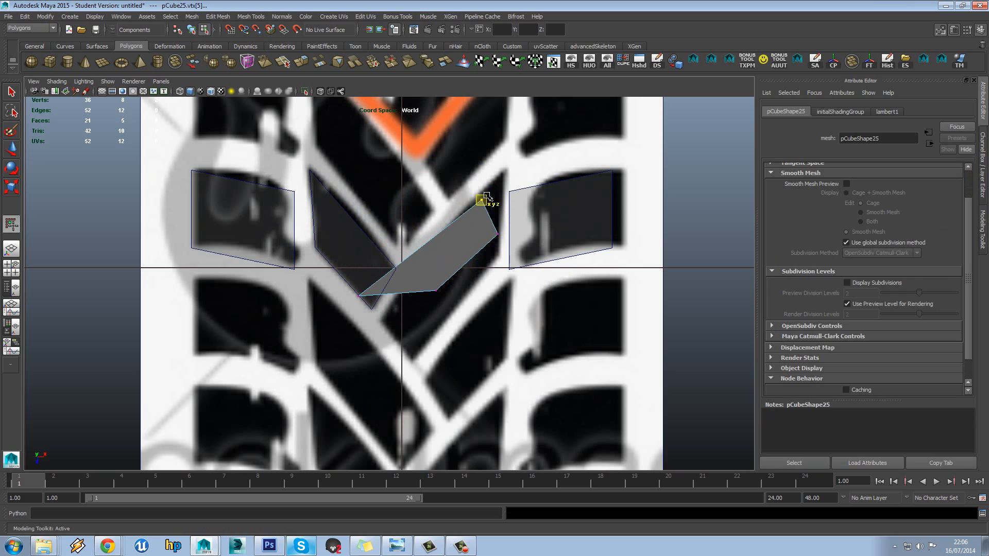
pyautogui.moveTo(486, 196); pyautogui.dragTo(503, 176)
pyautogui.click(498, 234)
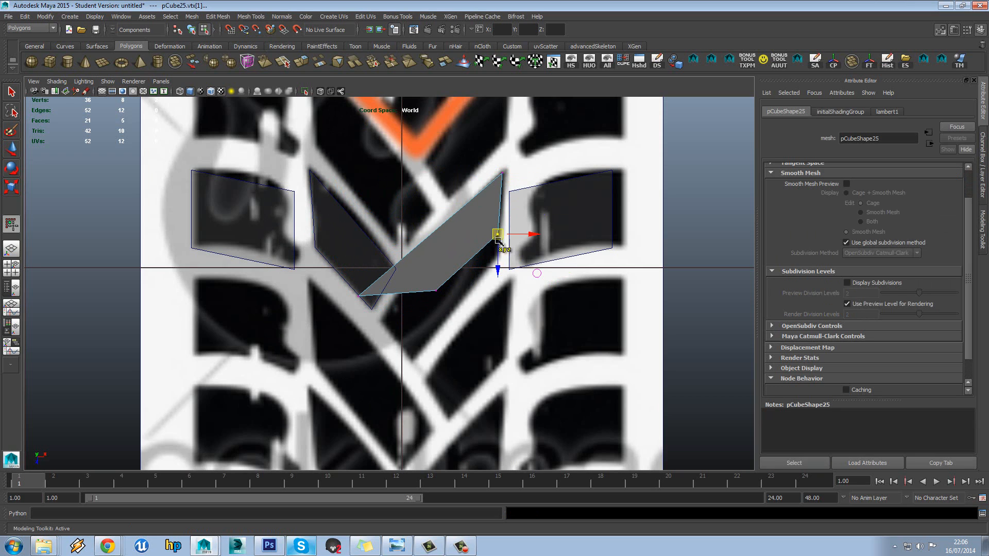
pyautogui.moveTo(498, 235); pyautogui.dragTo(498, 256)
pyautogui.click(435, 290)
pyautogui.moveTo(436, 290); pyautogui.dragTo(417, 356)
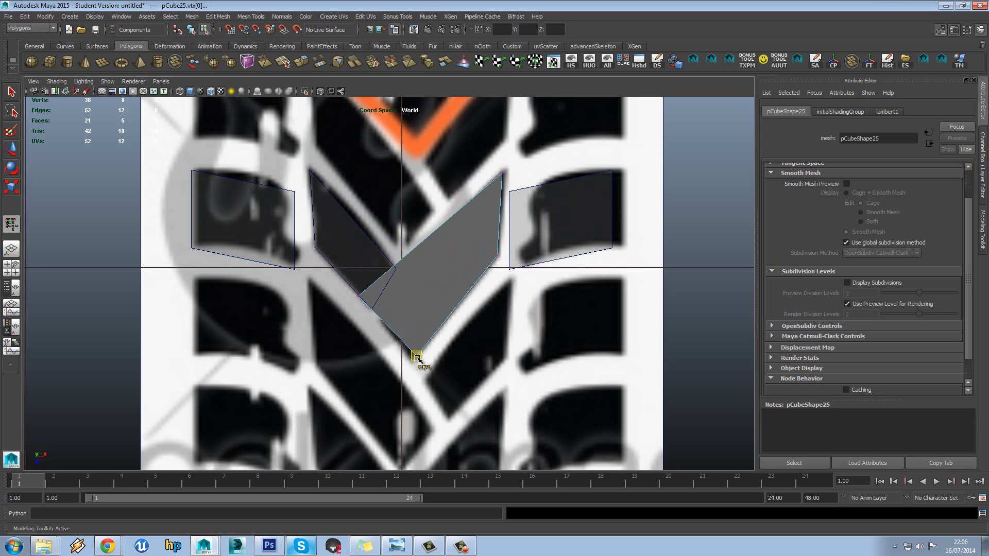
pyautogui.click(361, 298)
pyautogui.moveTo(360, 297); pyautogui.dragTo(379, 320)
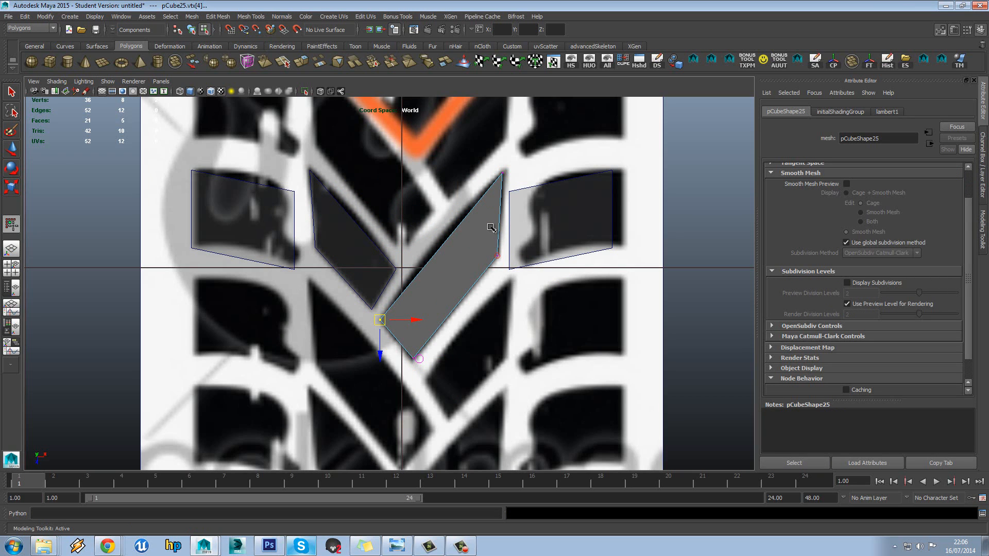
# - Adjust the two inner corner vertices of the left outer block to fit the lug's inner edge
pyautogui.moveTo(238, 208); pyautogui.dragTo(200, 204, button='right')
pyautogui.click(294, 189)
pyautogui.moveTo(293, 189); pyautogui.dragTo(286, 188)
pyautogui.click(295, 267)
pyautogui.moveTo(295, 268)
pyautogui.mouseDown()
pyautogui.moveTo(283, 257)
pyautogui.moveTo(298, 264)
pyautogui.mouseUp()
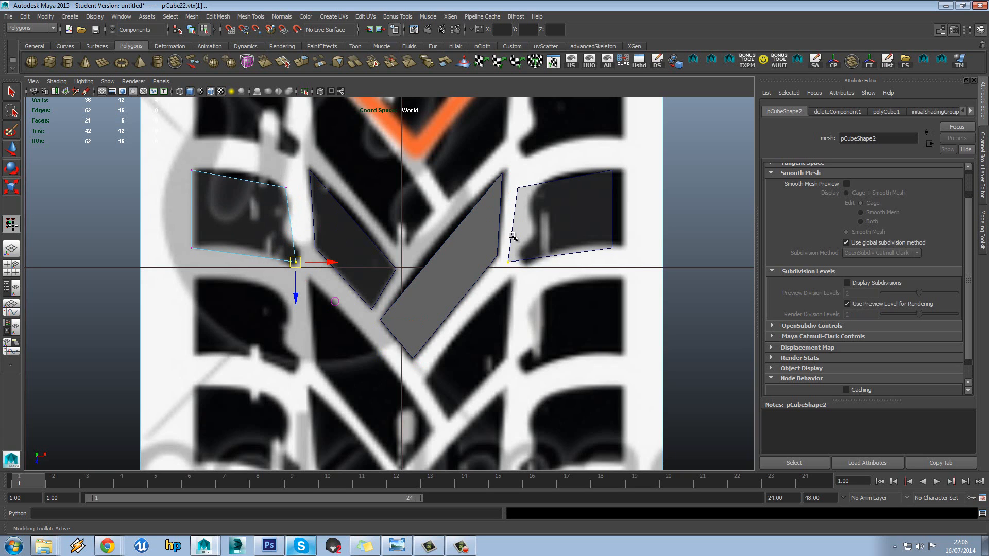
# - Return to object mode and shift the mirrored outer block about 0.03 along X onto the right outer lug, then deselect it
pyautogui.click(572, 201)
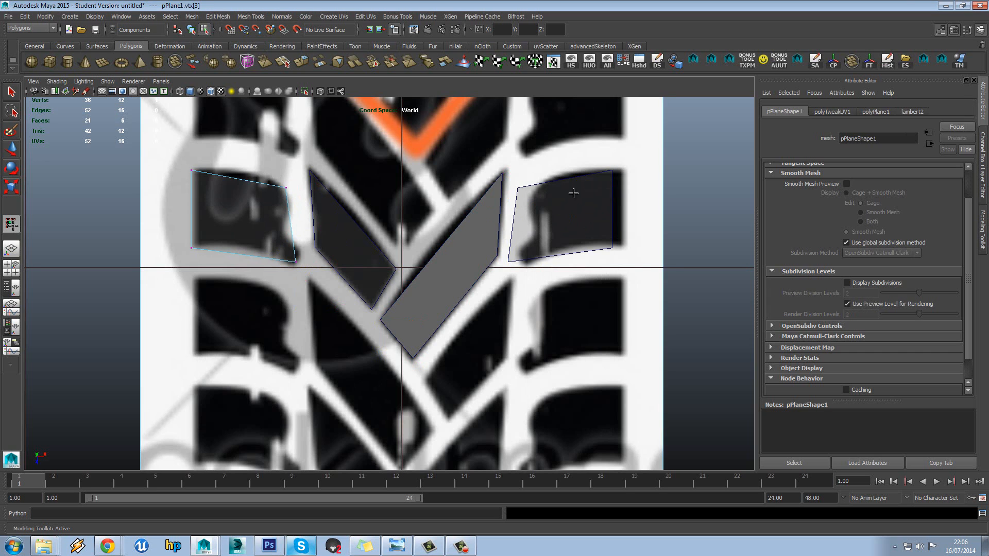
pyautogui.press('F8')
pyautogui.click(553, 201)
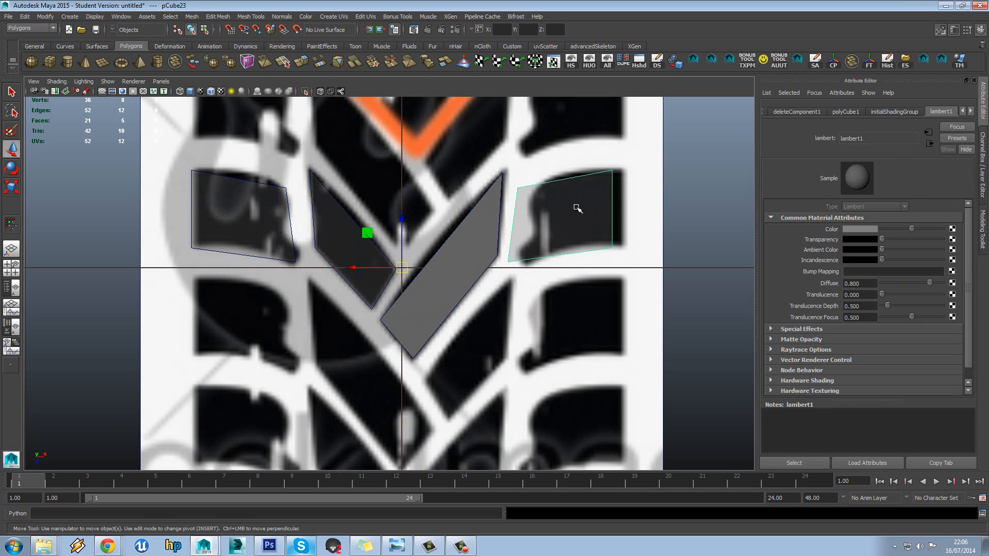
pyautogui.moveTo(572, 212); pyautogui.dragTo(475, 154, button='right')
pyautogui.click(557, 208)
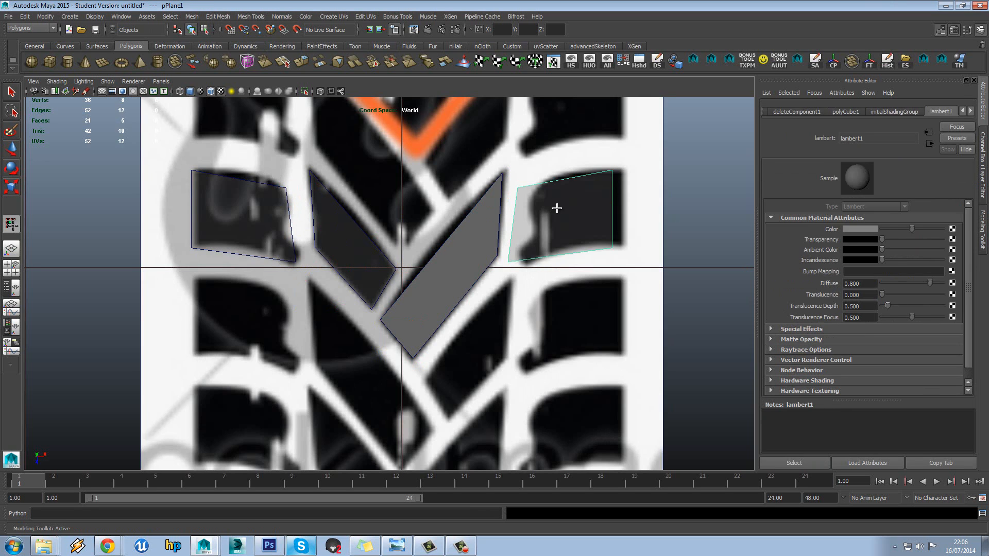
pyautogui.press('w')
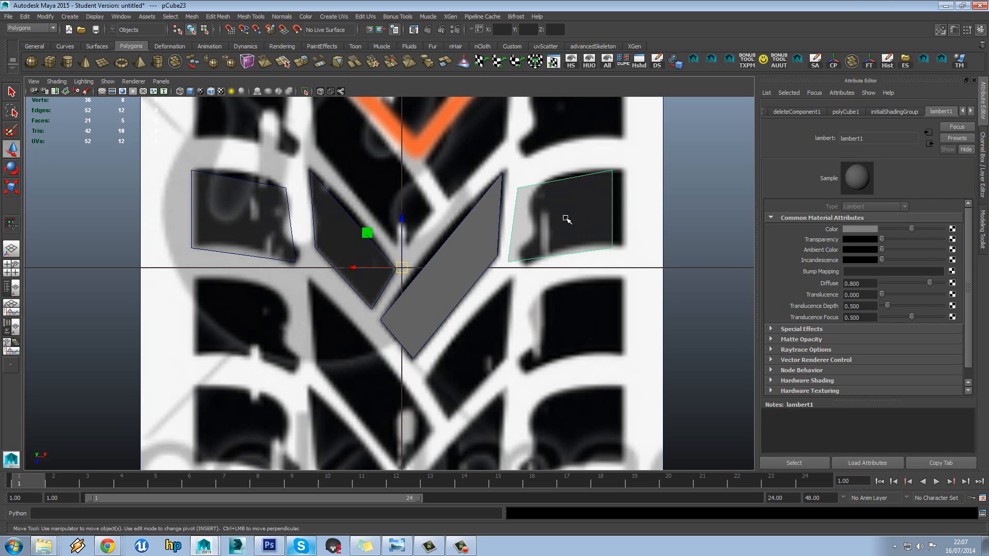
pyautogui.moveTo(360, 269); pyautogui.dragTo(369, 271)
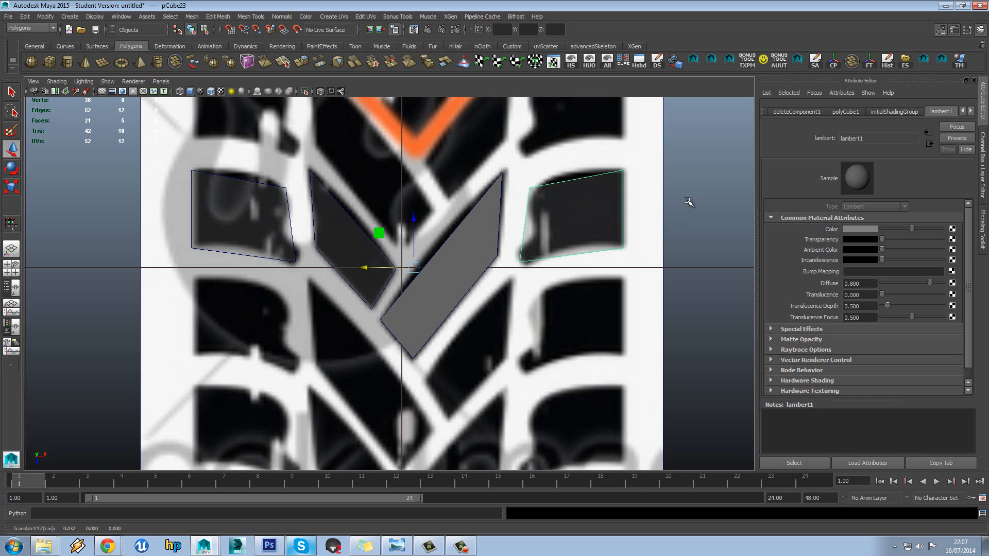
pyautogui.click(701, 193)
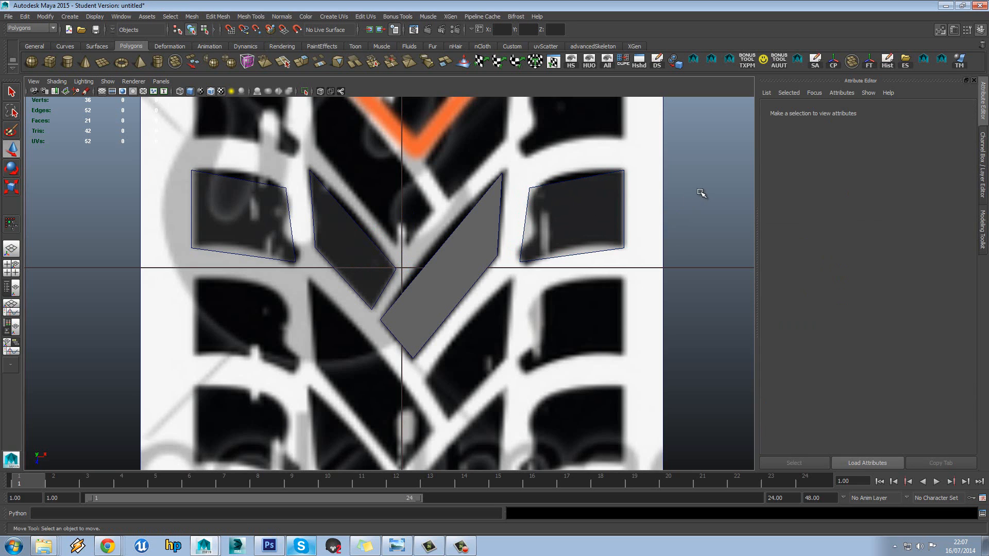
# - Select the left chevron block and both outer blocks, and turn off their per-object X-ray display
pyautogui.click(358, 238)
pyautogui.keyDown('shift'); pyautogui.click(258, 215); pyautogui.keyUp('shift')
pyautogui.keyDown('shift'); pyautogui.click(569, 213); pyautogui.keyUp('shift')
pyautogui.click(745, 67)
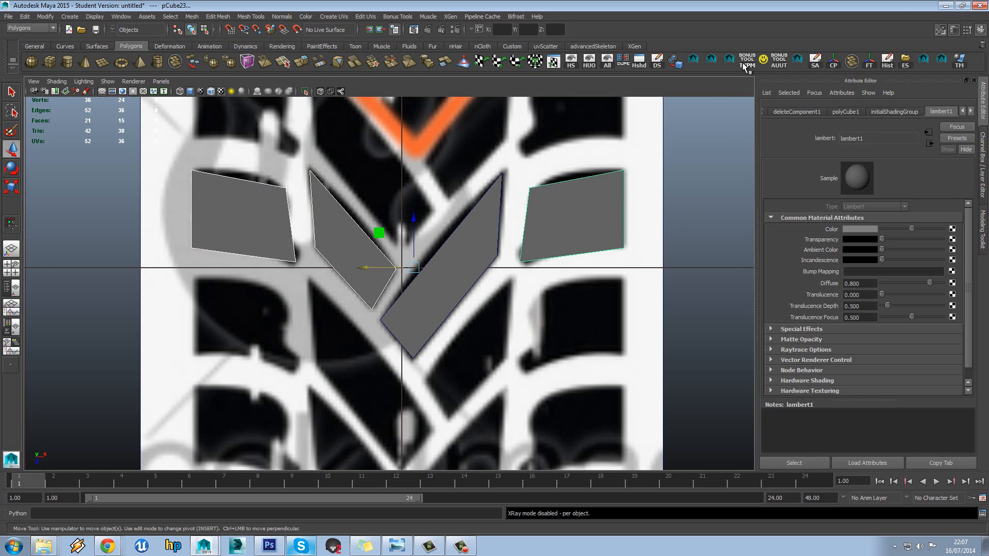
# - Switch to the perspective view and toggle backface culling on the tread image plane
pyautogui.click(668, 194)
pyautogui.scroll(-10, 598, 191)
pyautogui.scroll(8, 543, 214)
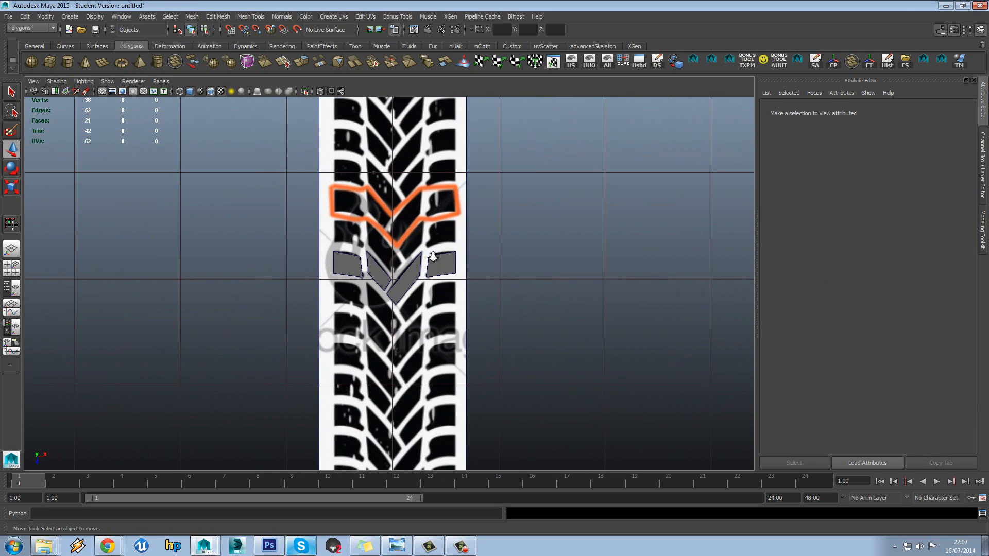
pyautogui.scroll(6, 433, 256)
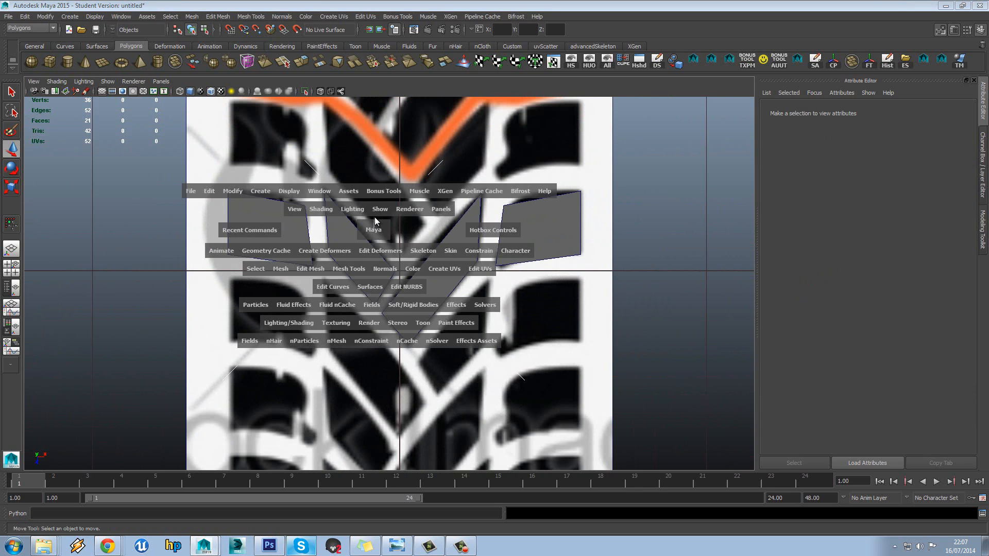
pyautogui.keyDown('alt'); pyautogui.moveTo(375, 230); pyautogui.dragTo(465, 162); pyautogui.keyUp('alt')
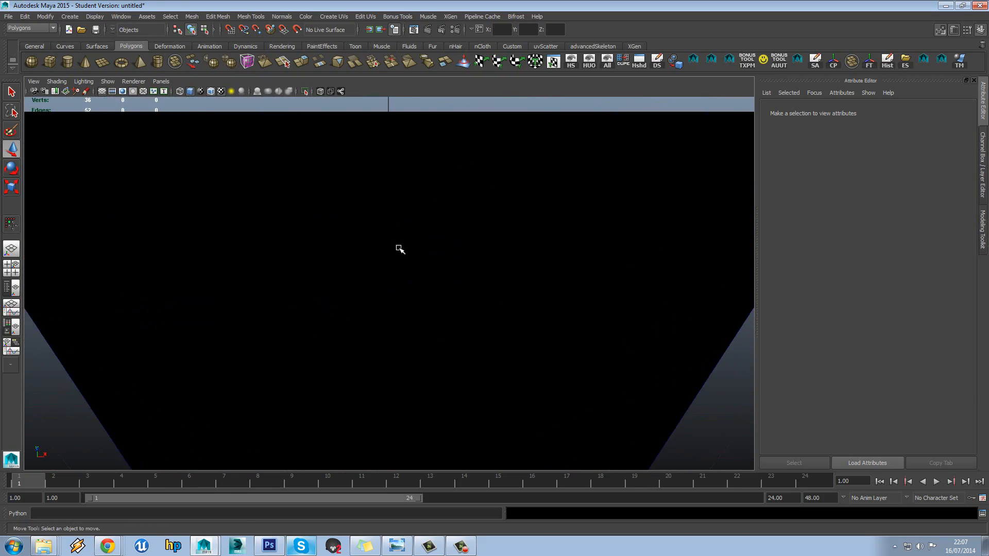
pyautogui.click(399, 248)
pyautogui.keyDown('alt'); pyautogui.moveTo(399, 248); pyautogui.dragTo(433, 280); pyautogui.keyUp('alt')
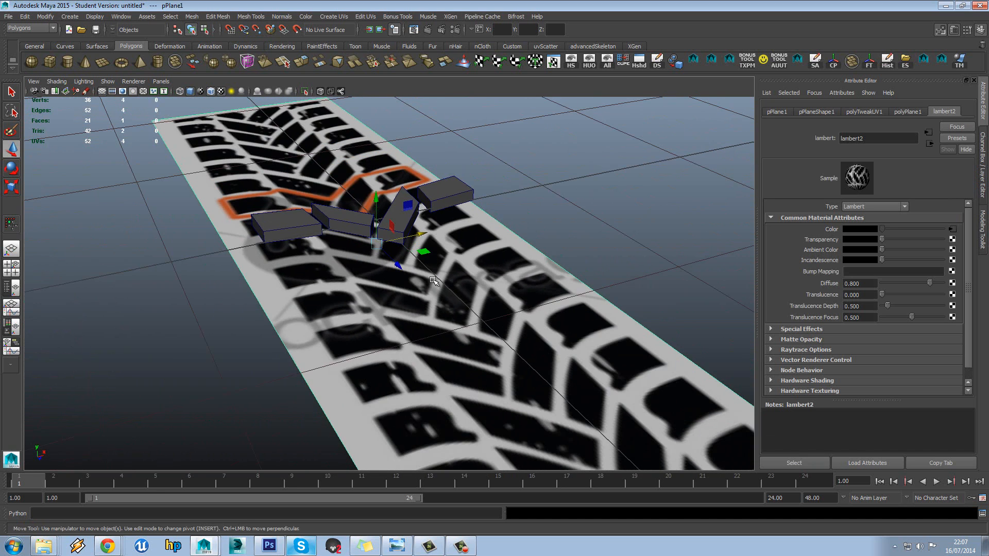
pyautogui.keyDown('shift'); pyautogui.rightClick(489, 281); pyautogui.keyUp('shift')
pyautogui.moveTo(509, 513)
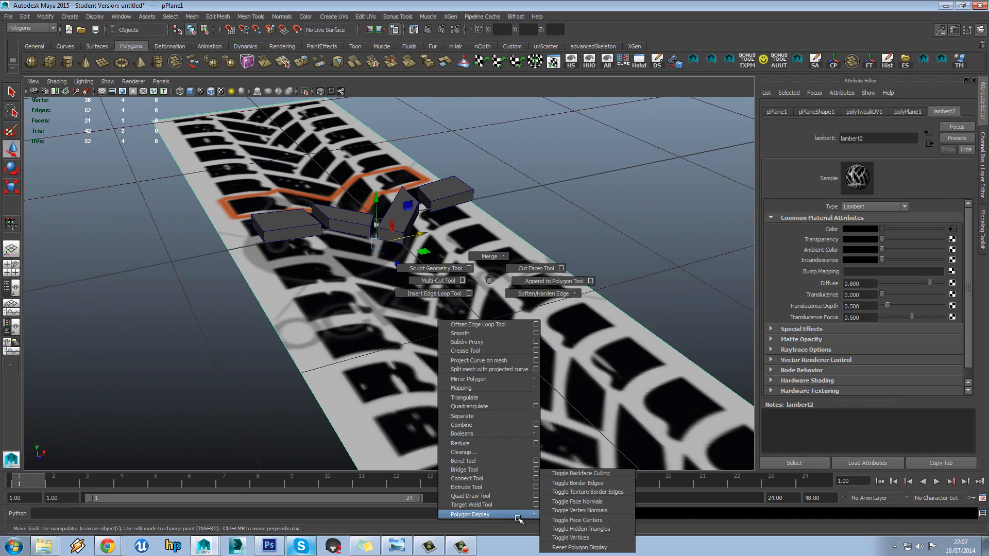
pyautogui.click(589, 473)
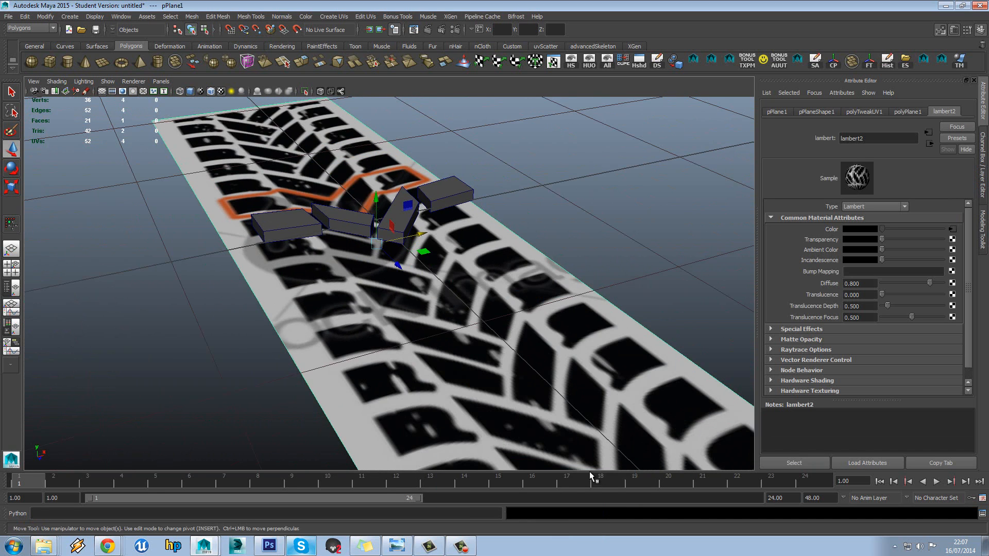
# - Examine the four tread blocks from beneath the image plane and from above, checking their fit over the tread lugs
pyautogui.keyDown('alt'); pyautogui.moveTo(591, 473); pyautogui.dragTo(450, 230); pyautogui.keyUp('alt')
pyautogui.scroll(5, 417, 280)
pyautogui.click(404, 293)
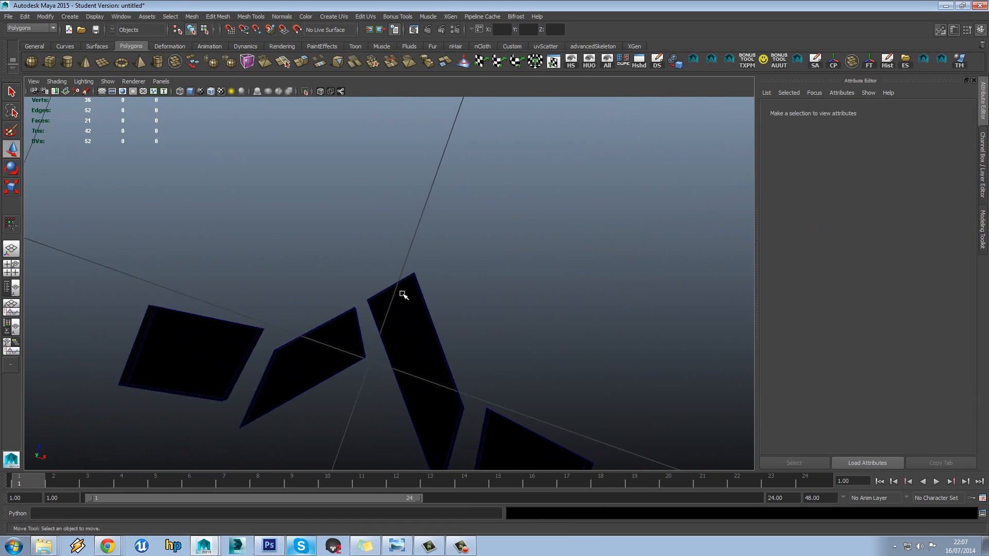
pyautogui.keyDown('alt'); pyautogui.moveTo(403, 293); pyautogui.dragTo(412, 378); pyautogui.keyUp('alt')
pyautogui.scroll(-3, 405, 232)
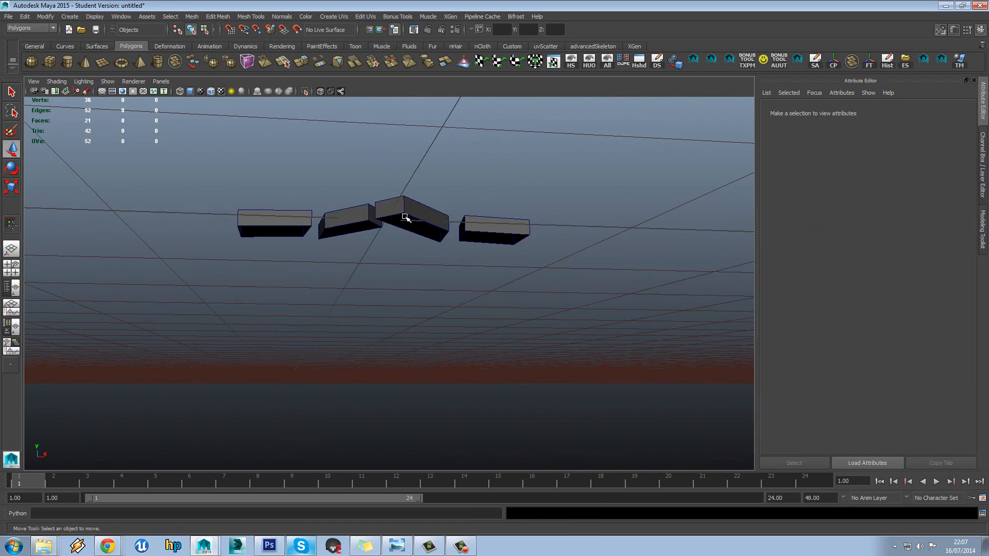
pyautogui.keyDown('alt'); pyautogui.moveTo(404, 217); pyautogui.dragTo(416, 286); pyautogui.keyUp('alt')
pyautogui.click(265, 218)
pyautogui.keyDown('shift'); pyautogui.click(310, 210); pyautogui.keyUp('shift')
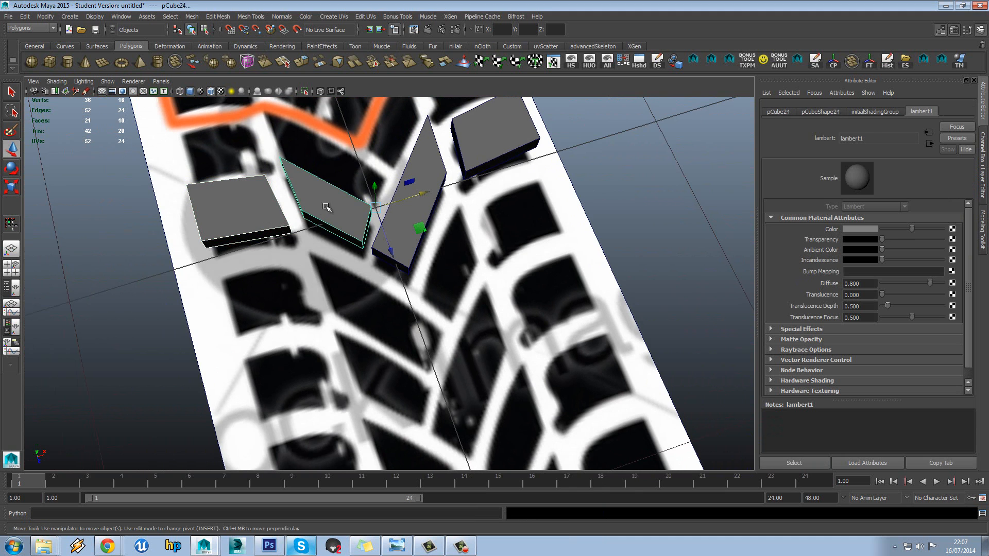
pyautogui.keyDown('shift'); pyautogui.click(412, 178); pyautogui.keyUp('shift')
pyautogui.keyDown('shift'); pyautogui.click(479, 148); pyautogui.keyUp('shift')
pyautogui.keyDown('alt'); pyautogui.moveTo(619, 167); pyautogui.dragTo(391, 226); pyautogui.keyUp('alt')
pyautogui.click(552, 200)
pyautogui.click(258, 235)
pyautogui.keyDown('alt'); pyautogui.moveTo(416, 246); pyautogui.dragTo(418, 218); pyautogui.keyUp('alt')
pyautogui.click(332, 188)
pyautogui.scroll(5, 340, 189)
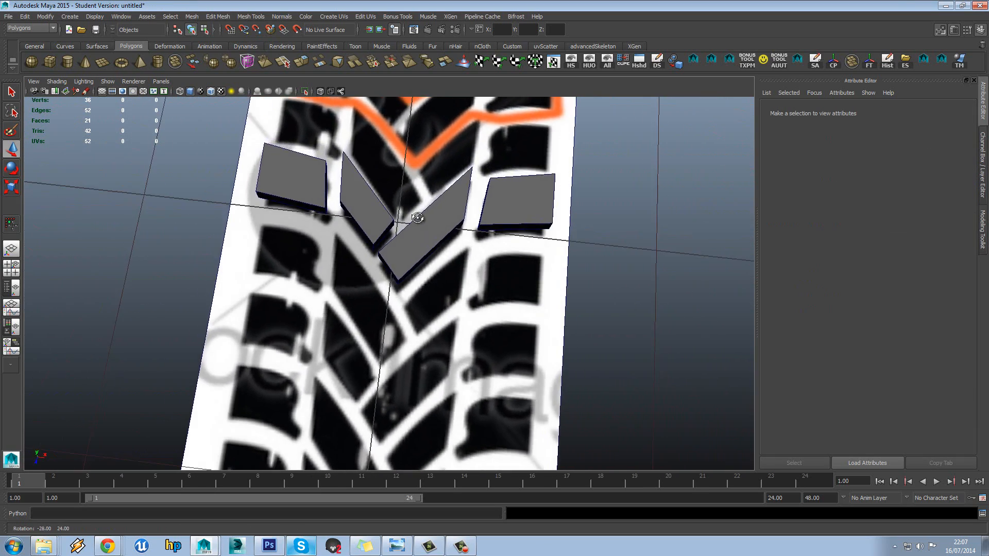
pyautogui.keyDown('alt'); pyautogui.moveTo(359, 203); pyautogui.dragTo(311, 236); pyautogui.keyUp('alt')
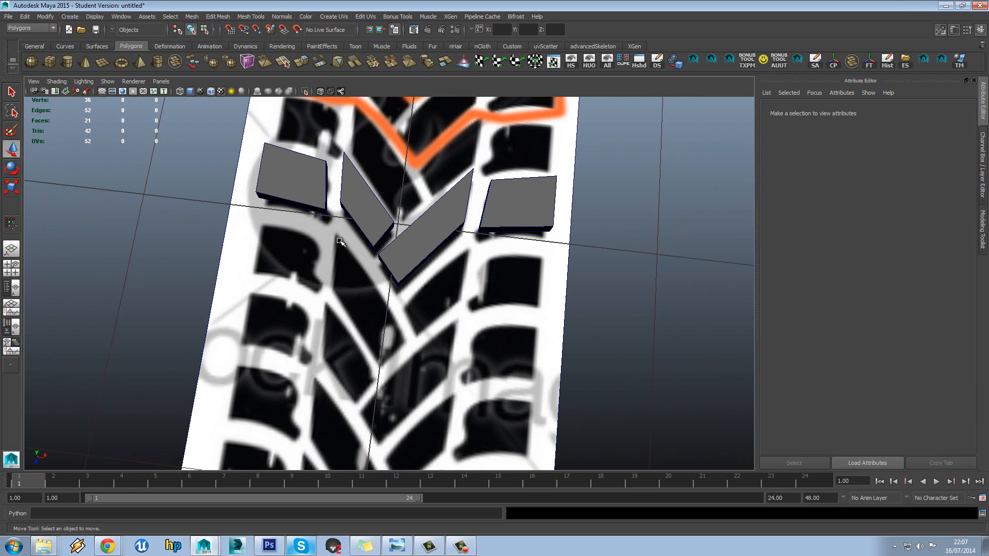
pyautogui.keyDown('alt'); pyautogui.moveTo(460, 251); pyautogui.dragTo(398, 244); pyautogui.keyUp('alt')
pyautogui.scroll(-10, 420, 196)
pyautogui.scroll(10, 381, 251)
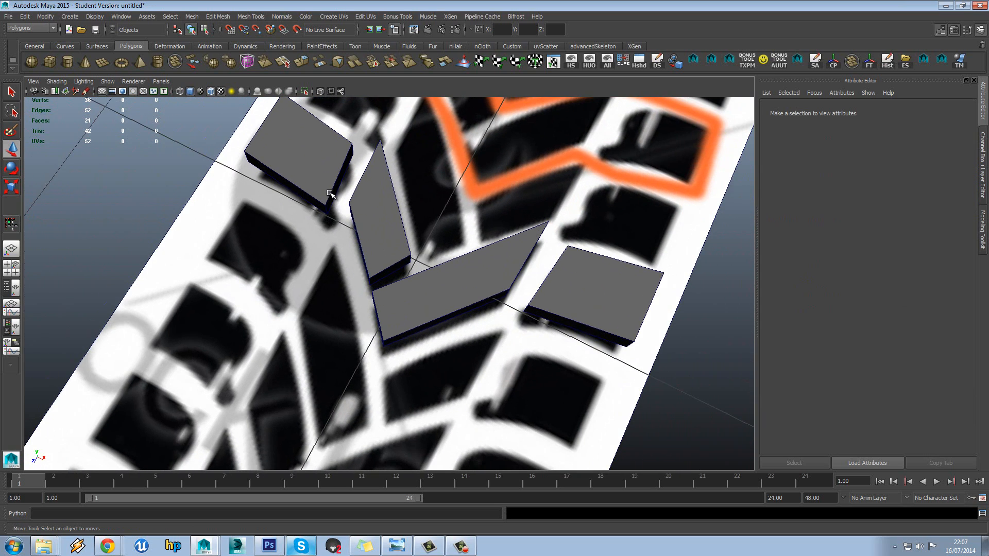
# - Select both outer blocks and both chevron blocks and combine them into a single mesh
pyautogui.click(330, 192)
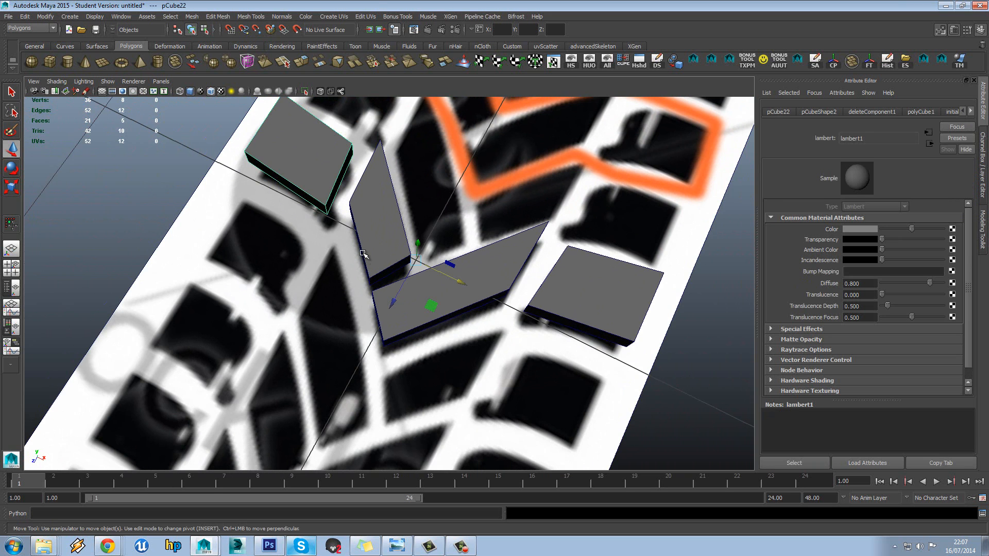
pyautogui.keyDown('alt'); pyautogui.moveTo(357, 243); pyautogui.dragTo(389, 251); pyautogui.keyUp('alt')
pyautogui.keyDown('shift'); pyautogui.click(364, 229); pyautogui.keyUp('shift')
pyautogui.keyDown('shift'); pyautogui.click(484, 223); pyautogui.keyUp('shift')
pyautogui.keyDown('shift'); pyautogui.click(582, 212); pyautogui.keyUp('shift')
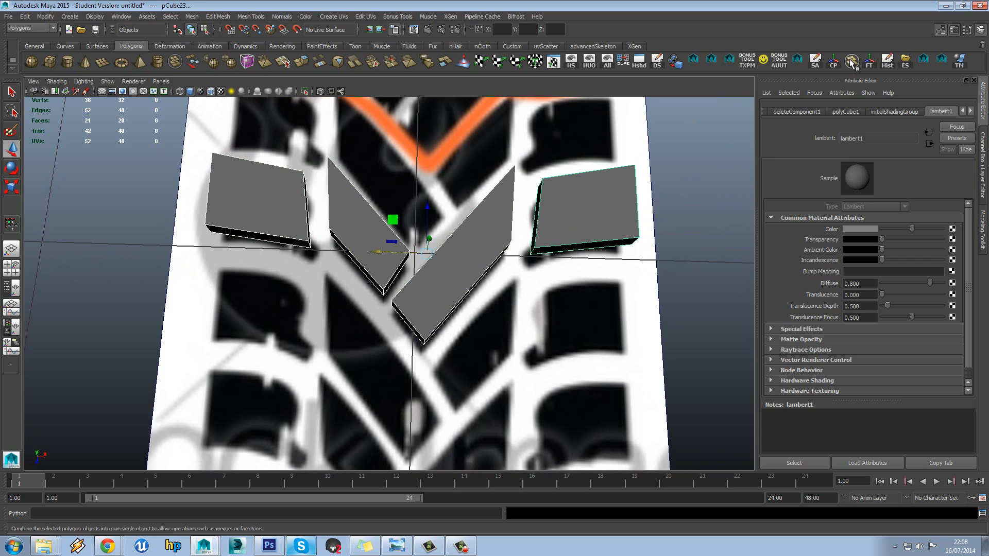
pyautogui.click(675, 62)
pyautogui.keyDown('alt'); pyautogui.moveTo(429, 201); pyautogui.dragTo(391, 253); pyautogui.keyUp('alt')
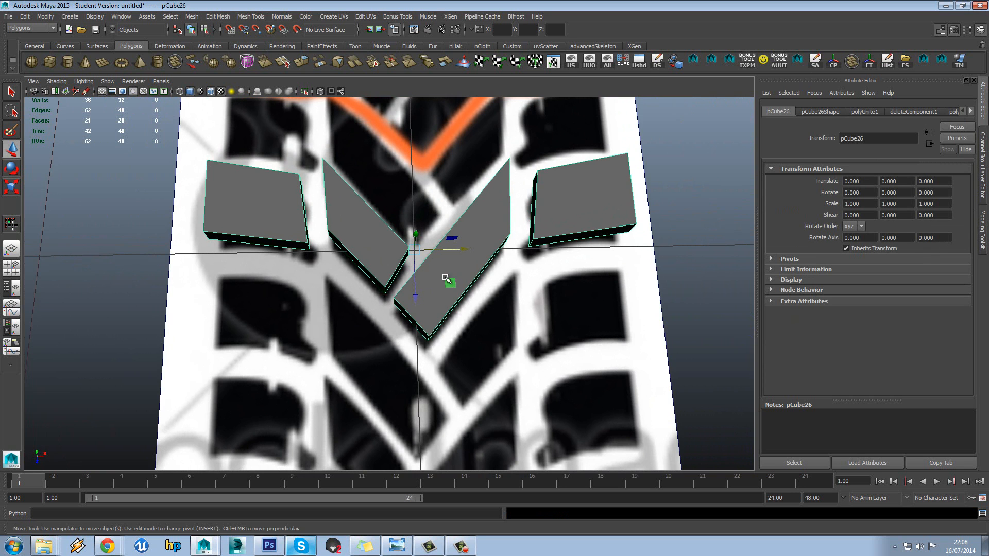
# - In edge mode, bridge the facing bottom edges of the left outer block and the left chevron block
pyautogui.moveTo(336, 221); pyautogui.dragTo(337, 197, button='right')
pyautogui.keyDown('alt'); pyautogui.moveTo(318, 211); pyautogui.dragTo(353, 198); pyautogui.keyUp('alt')
pyautogui.scroll(4, 292, 216)
pyautogui.click(281, 212)
pyautogui.keyDown('alt'); pyautogui.moveTo(281, 213); pyautogui.dragTo(293, 168); pyautogui.keyUp('alt')
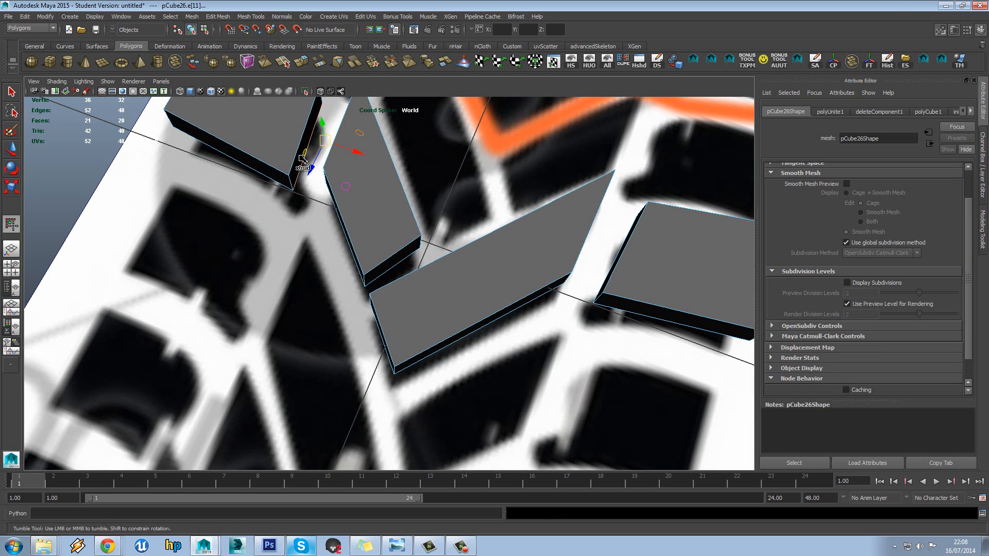
pyautogui.keyDown('shift'); pyautogui.rightClick(303, 158); pyautogui.keyUp('shift')
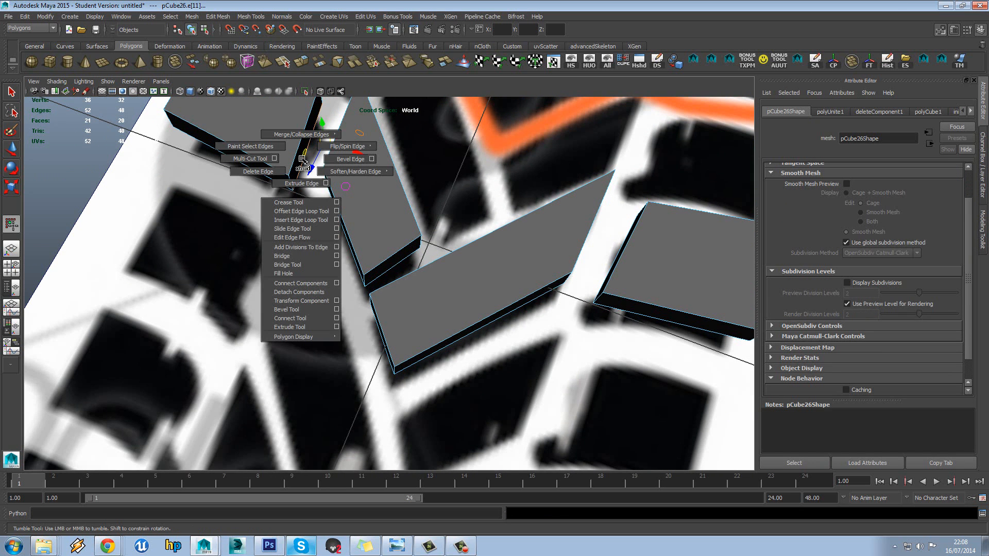
pyautogui.click(305, 256)
pyautogui.keyDown('alt'); pyautogui.moveTo(305, 256); pyautogui.dragTo(421, 223); pyautogui.keyUp('alt')
# - Bridge the facing bottom edges of the right chevron block and the right outer block
pyautogui.click(370, 223)
pyautogui.keyDown('shift'); pyautogui.rightClick(379, 225); pyautogui.keyUp('shift')
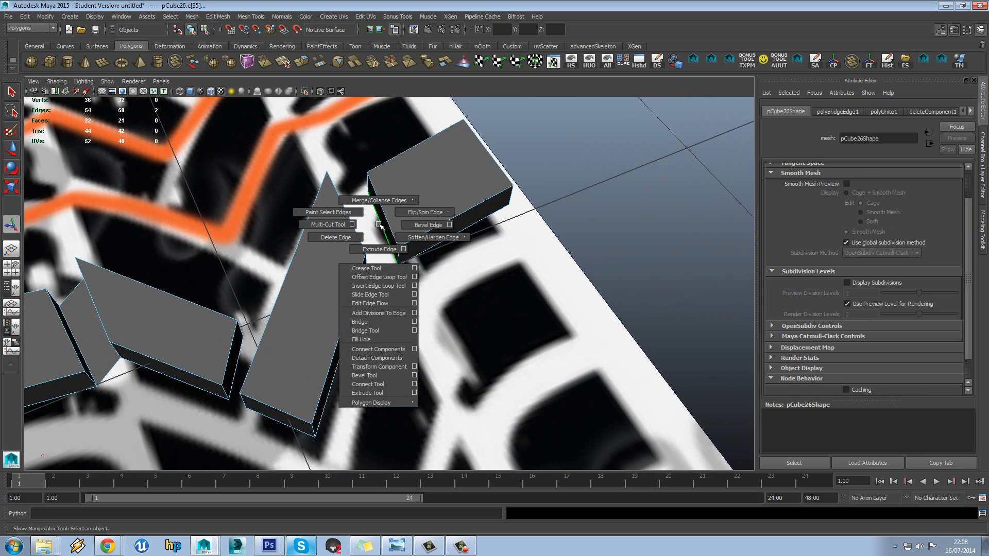
pyautogui.click(378, 325)
pyautogui.keyDown('alt'); pyautogui.moveTo(402, 297); pyautogui.dragTo(379, 236); pyautogui.keyUp('alt')
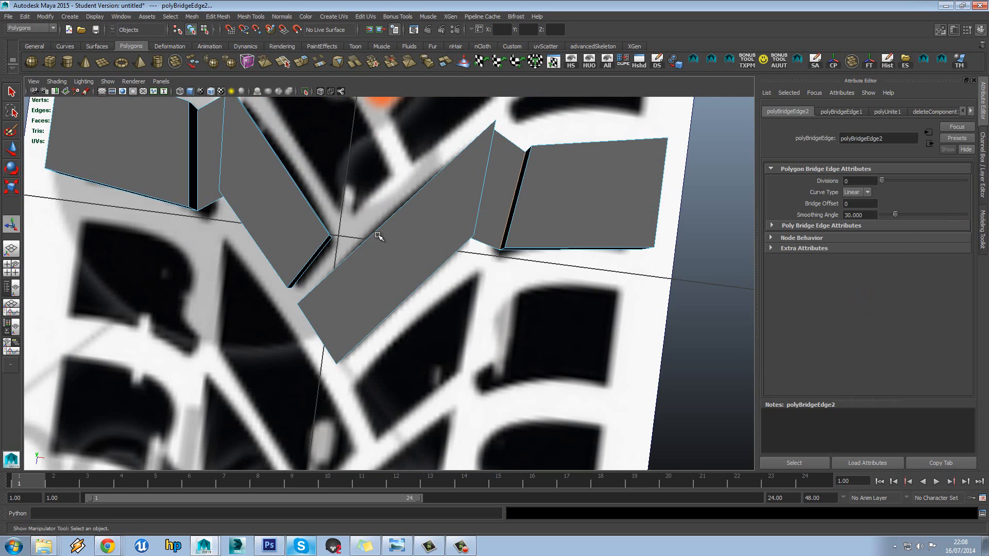
# - Insert an edge loop across the right chevron block near its lower tip, level with the left chevron block's inner end
pyautogui.click(374, 234)
pyautogui.keyDown('shift'); pyautogui.rightClick(372, 235); pyautogui.keyUp('shift')
pyautogui.click(373, 295)
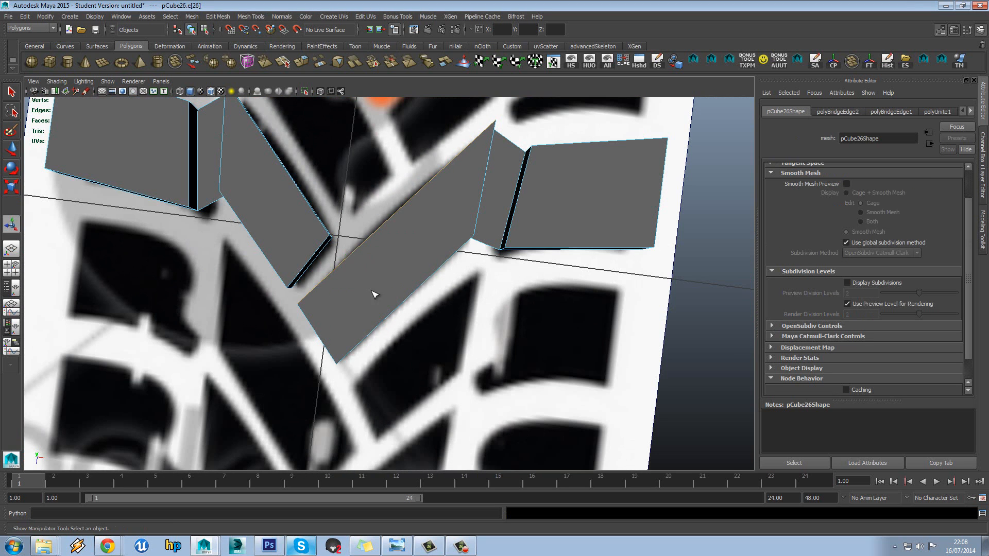
pyautogui.click(350, 259)
# - Bridge the left chevron block's inner bottom edge to the facing bottom edge of the right chevron's tip section
pyautogui.keyDown('alt'); pyautogui.moveTo(360, 265); pyautogui.dragTo(326, 265); pyautogui.keyUp('alt')
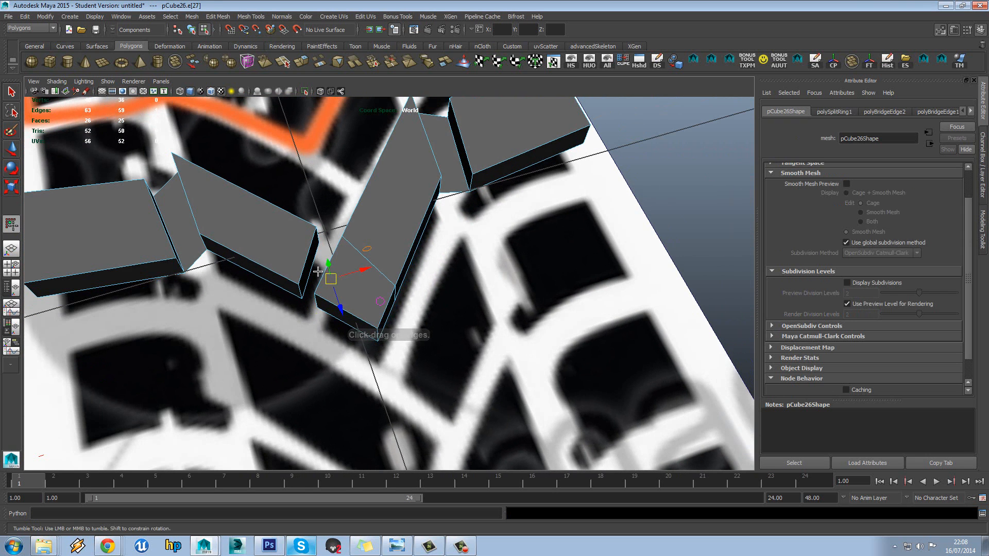
pyautogui.keyDown('shift'); pyautogui.moveTo(312, 268); pyautogui.dragTo(309, 369, button='right'); pyautogui.keyUp('shift')
pyautogui.keyDown('alt'); pyautogui.moveTo(327, 293); pyautogui.dragTo(430, 263); pyautogui.keyUp('alt')
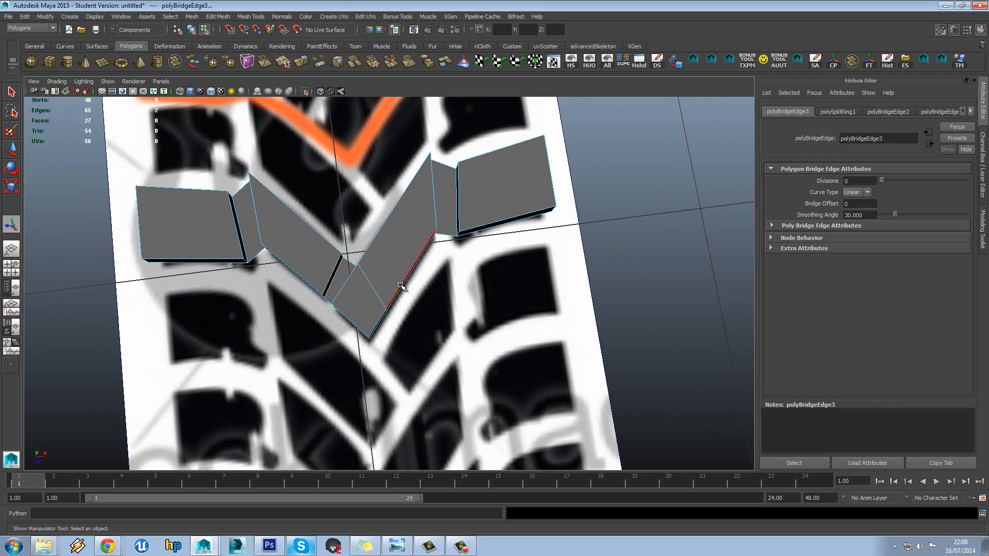
# - In the top view, move the two vertices at the new loop's outer end slightly up along the right chevron's lower edge
pyautogui.moveTo(401, 285); pyautogui.dragTo(374, 290, button='right')
pyautogui.moveTo(379, 297); pyautogui.dragTo(405, 324)
pyautogui.press('space')
pyautogui.click(396, 266)
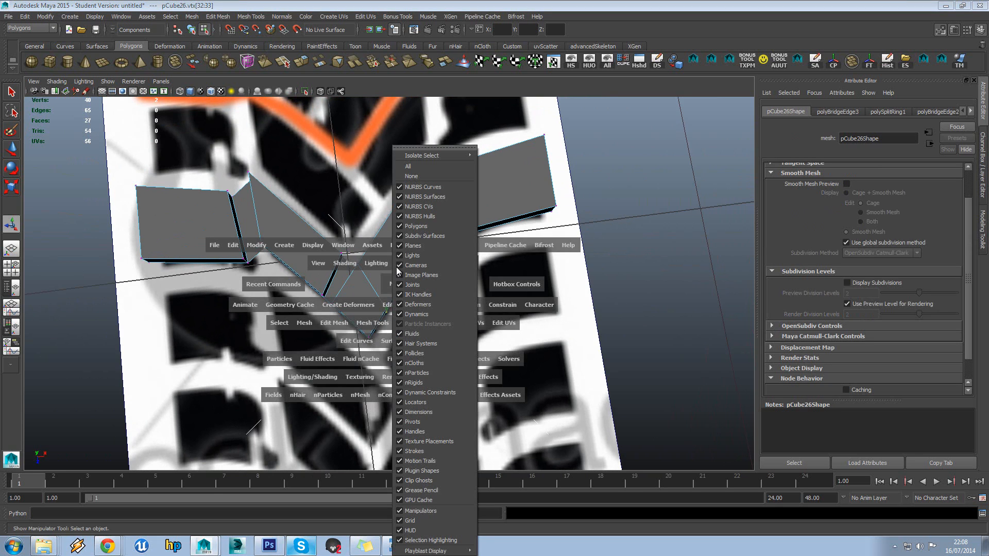
pyautogui.press('space')
pyautogui.moveTo(371, 282); pyautogui.dragTo(325, 282)
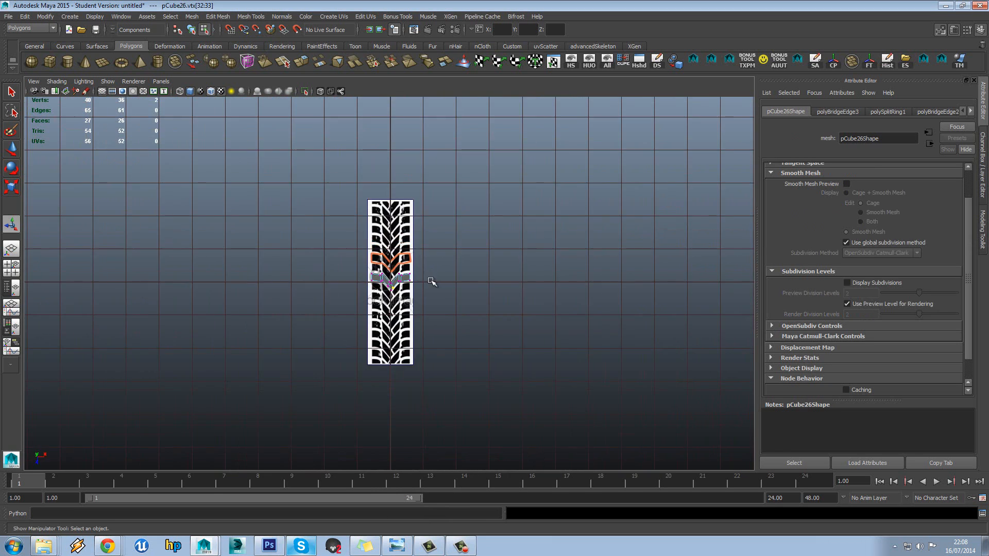
pyautogui.scroll(10, 412, 283)
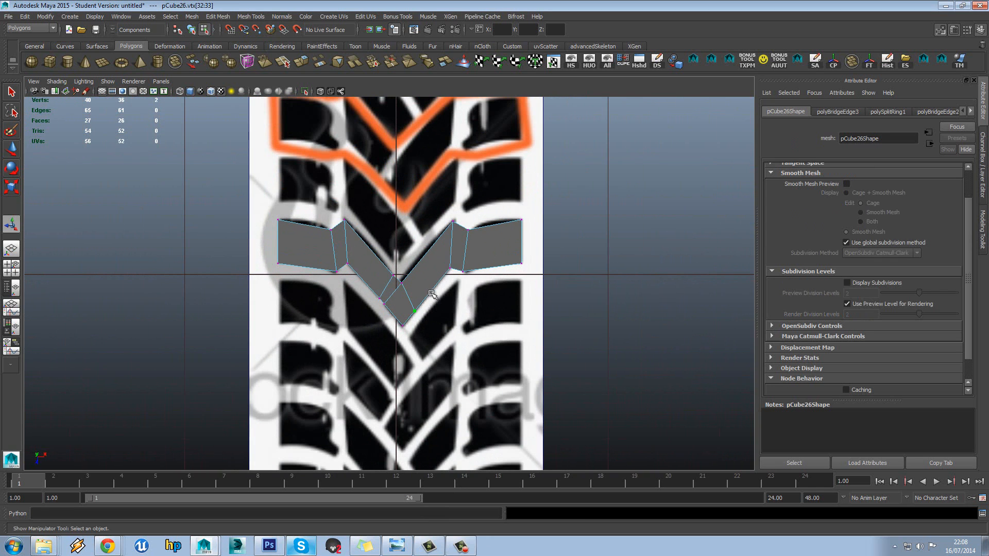
pyautogui.press('f')
pyautogui.scroll(-12, 423, 286)
pyautogui.scroll(4, 414, 278)
pyautogui.press('f')
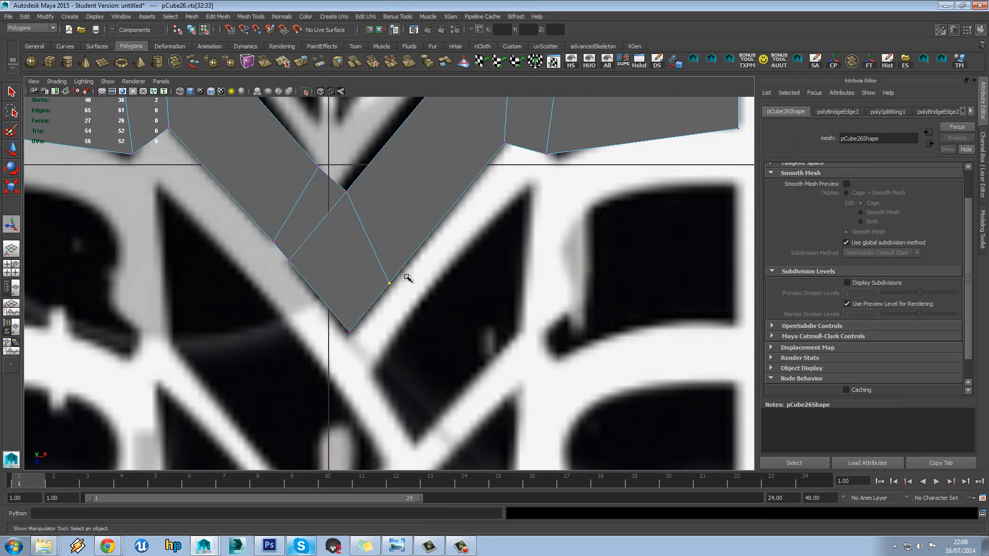
pyautogui.press('w')
pyautogui.moveTo(389, 284); pyautogui.dragTo(404, 267)
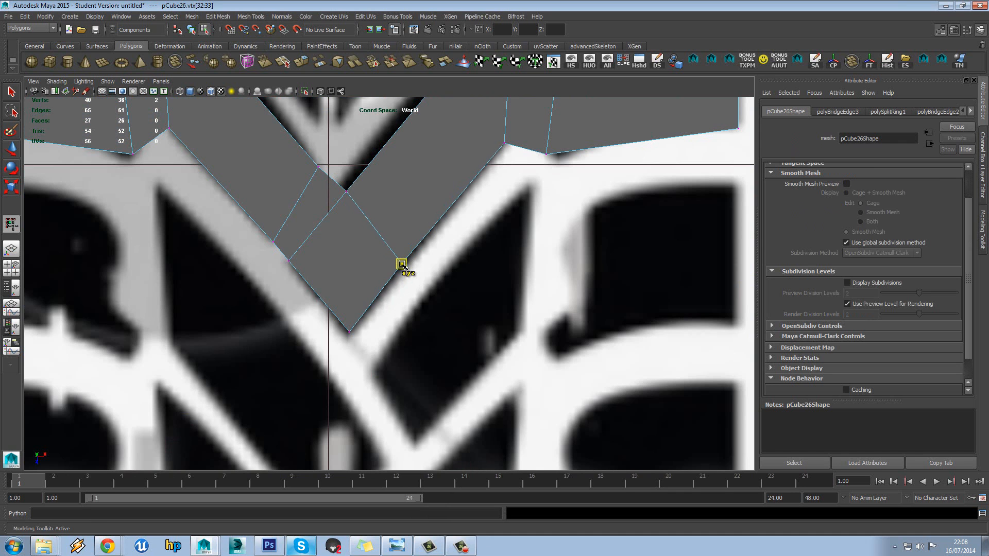
# - Return to object mode with the combined tread mesh selected
pyautogui.scroll(-10, 404, 265)
pyautogui.scroll(6, 414, 264)
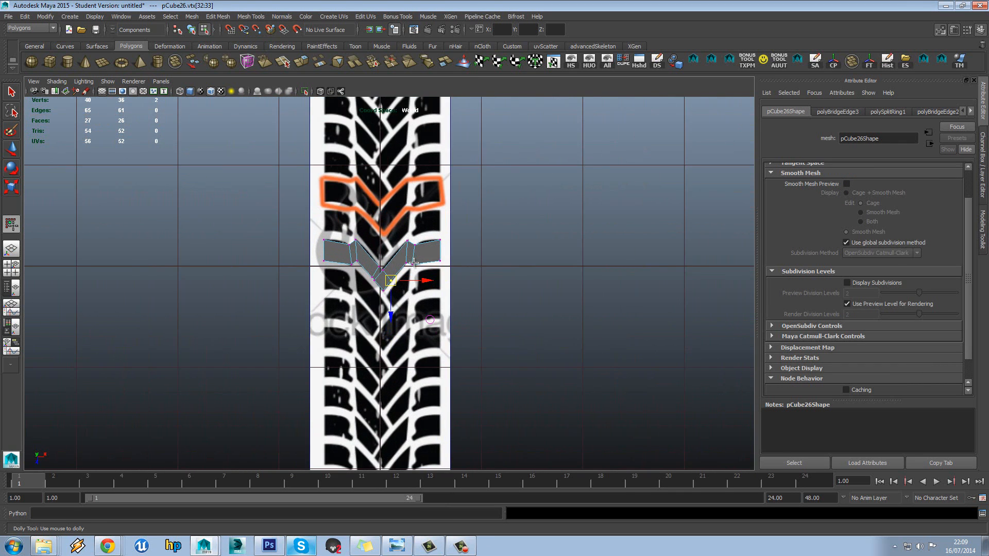
pyautogui.moveTo(413, 247); pyautogui.dragTo(424, 235, button='right')
pyautogui.click(417, 234)
pyautogui.scroll(4, 416, 233)
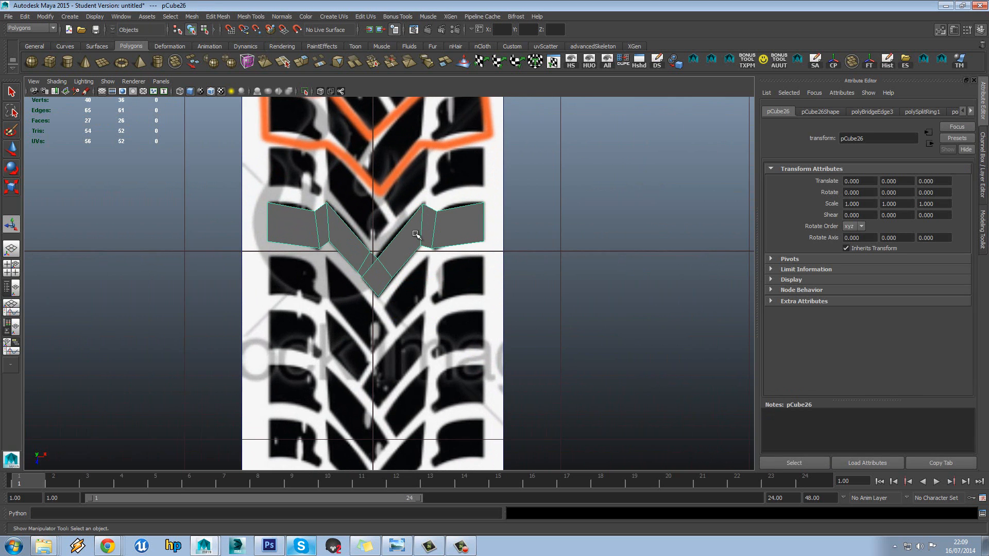
pyautogui.keyDown('alt'); pyautogui.moveTo(416, 233); pyautogui.dragTo(440, 266, button='middle'); pyautogui.keyUp('alt')
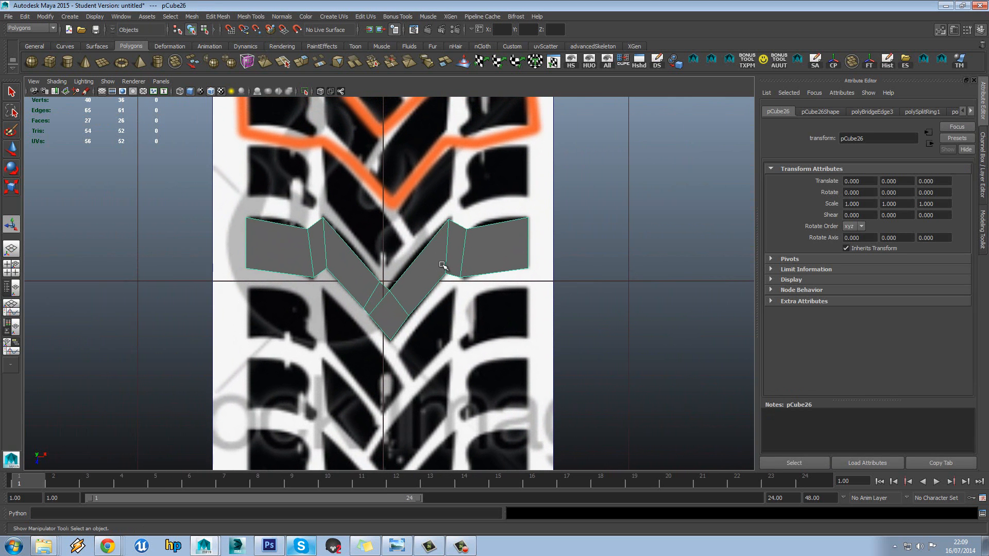
# - Extrude the full chain of bottom edges along the chevron-tip side of the tread segment, including both outer lugs and the bridged gaps
pyautogui.press('space')
pyautogui.moveTo(442, 265); pyautogui.dragTo(412, 269)
pyautogui.scroll(4, 445, 246)
pyautogui.keyDown('alt'); pyautogui.moveTo(583, 283); pyautogui.dragTo(559, 291); pyautogui.keyUp('alt')
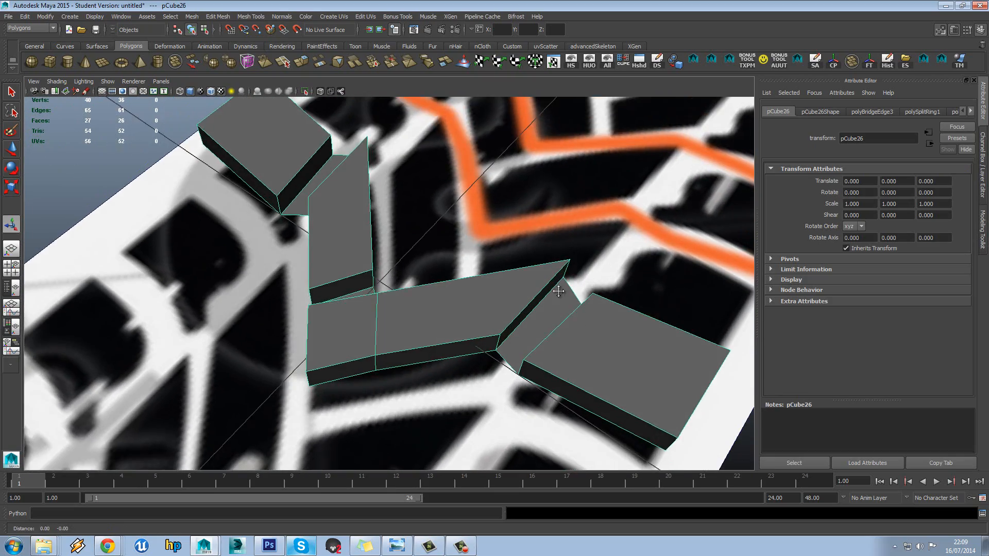
pyautogui.keyDown('alt'); pyautogui.moveTo(558, 291); pyautogui.dragTo(519, 234, button='middle'); pyautogui.keyUp('alt')
pyautogui.keyDown('alt'); pyautogui.moveTo(508, 298); pyautogui.dragTo(486, 265); pyautogui.keyUp('alt')
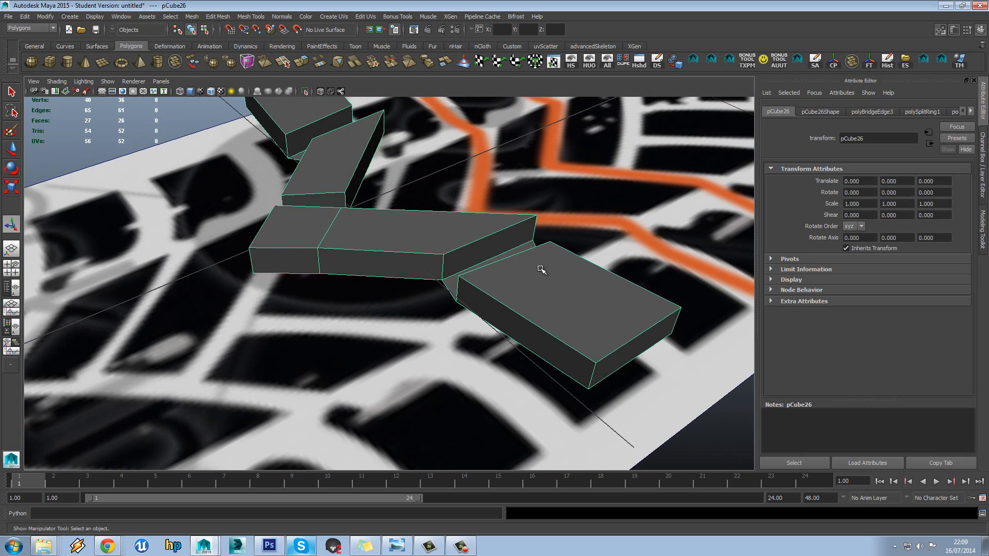
pyautogui.keyDown('alt'); pyautogui.moveTo(477, 244); pyautogui.dragTo(372, 208, button='middle'); pyautogui.keyUp('alt')
pyautogui.moveTo(465, 269); pyautogui.dragTo(465, 248, button='right')
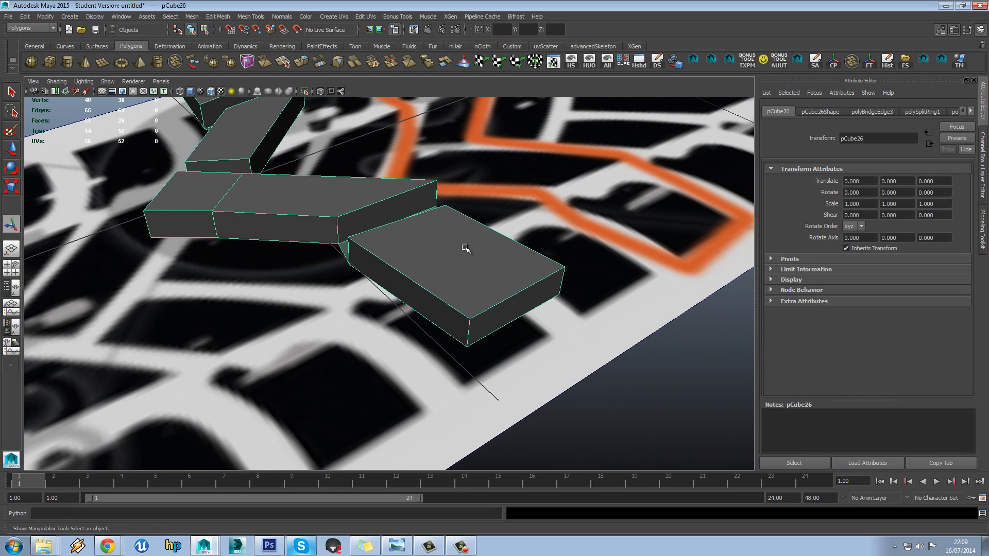
pyautogui.click(506, 324)
pyautogui.keyDown('alt'); pyautogui.moveTo(501, 315); pyautogui.dragTo(362, 265, button='right'); pyautogui.keyUp('alt')
pyautogui.keyDown('alt'); pyautogui.moveTo(362, 265); pyautogui.dragTo(500, 247); pyautogui.keyUp('alt')
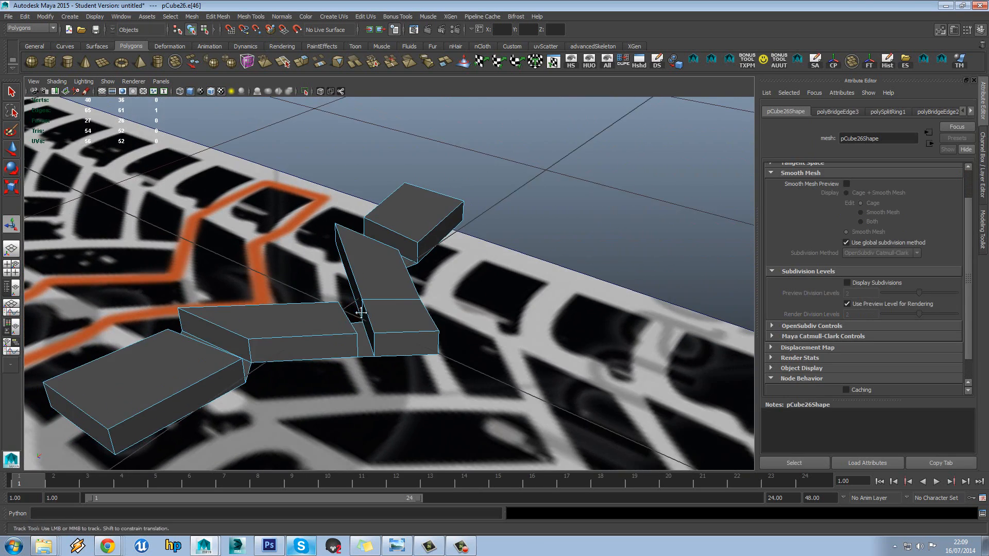
pyautogui.keyDown('alt'); pyautogui.moveTo(360, 312); pyautogui.dragTo(458, 234, button='middle'); pyautogui.keyUp('alt')
pyautogui.keyDown('alt'); pyautogui.moveTo(227, 342); pyautogui.dragTo(488, 282); pyautogui.keyUp('alt')
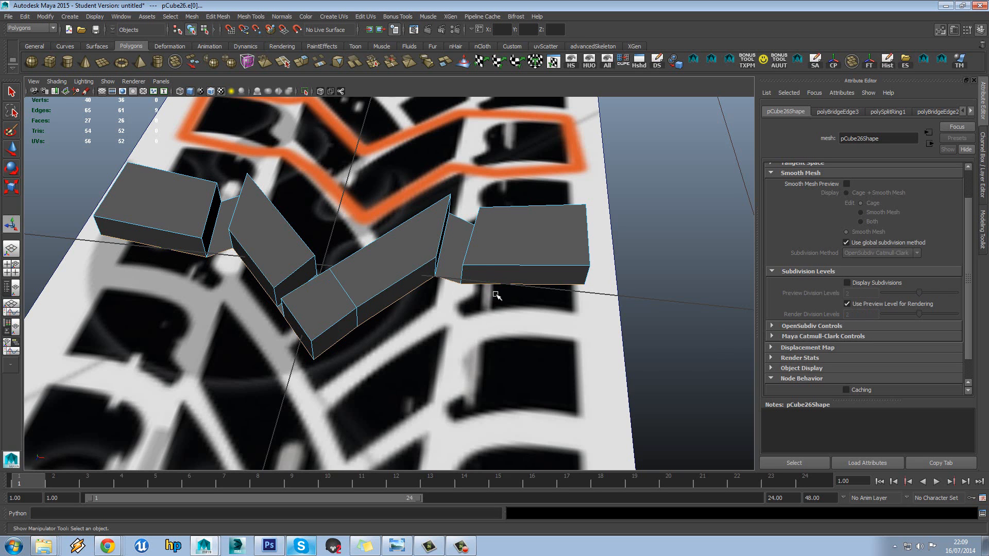
pyautogui.keyDown('shift'); pyautogui.moveTo(500, 286); pyautogui.dragTo(495, 310, button='right'); pyautogui.keyUp('shift')
# - Move the extruded edges outward along Z in the top view to form a narrow flat groove strip, and return to object mode
pyautogui.keyDown('alt'); pyautogui.moveTo(448, 221); pyautogui.dragTo(278, 194); pyautogui.keyUp('alt')
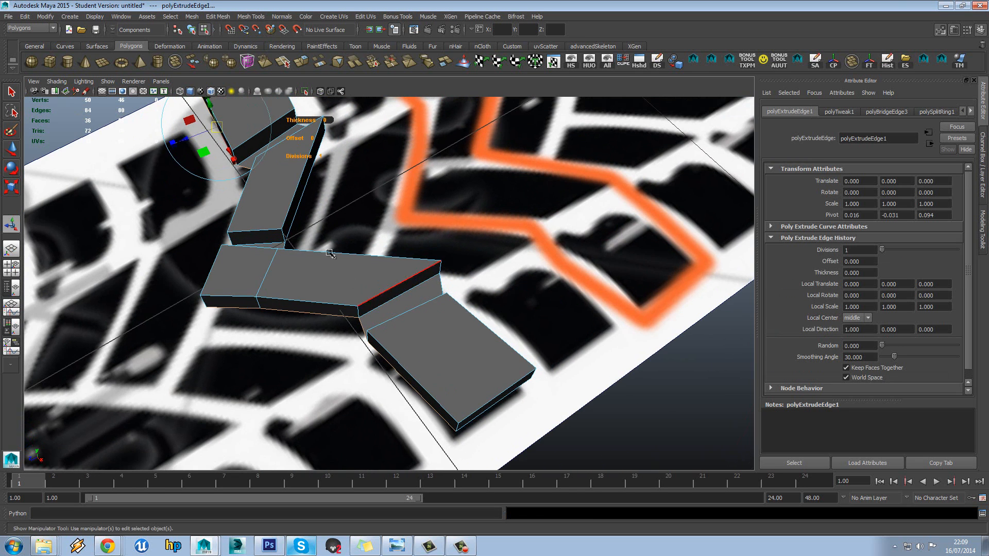
pyautogui.press('w')
pyautogui.moveTo(233, 286); pyautogui.dragTo(278, 275)
pyautogui.press('space')
pyautogui.press('f')
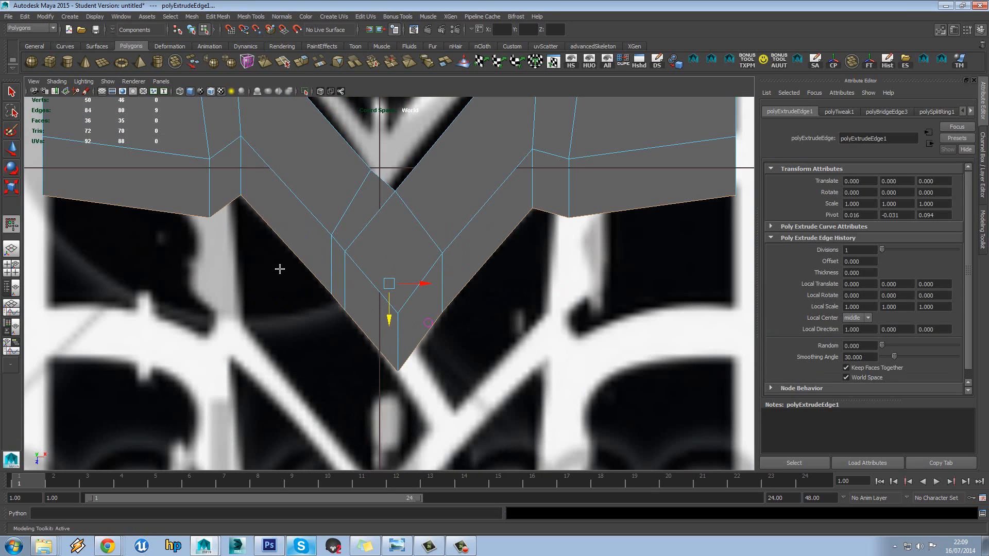
pyautogui.moveTo(384, 320)
pyautogui.mouseDown()
pyautogui.moveTo(390, 287)
pyautogui.moveTo(392, 309)
pyautogui.mouseUp()
pyautogui.scroll(-10, 474, 265)
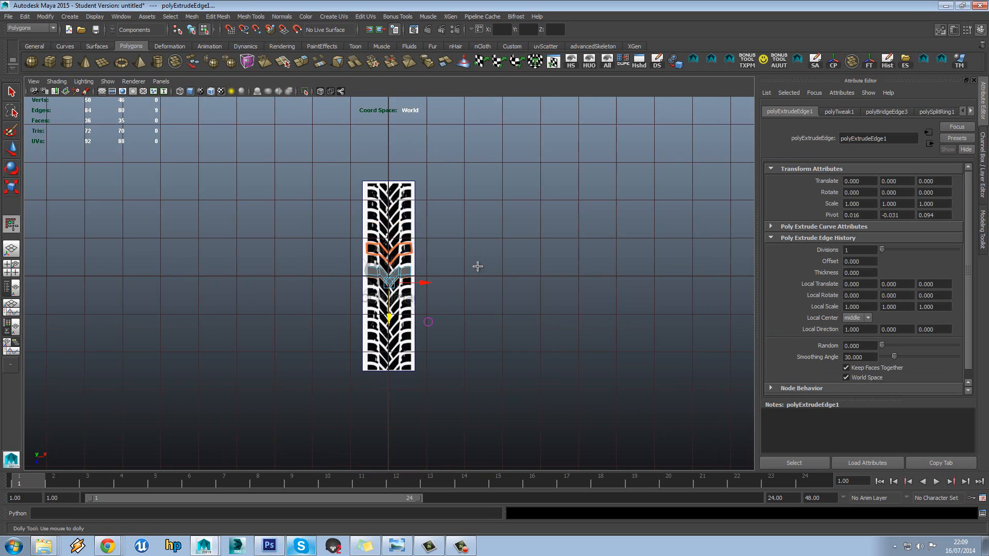
pyautogui.press('f')
pyautogui.press('space')
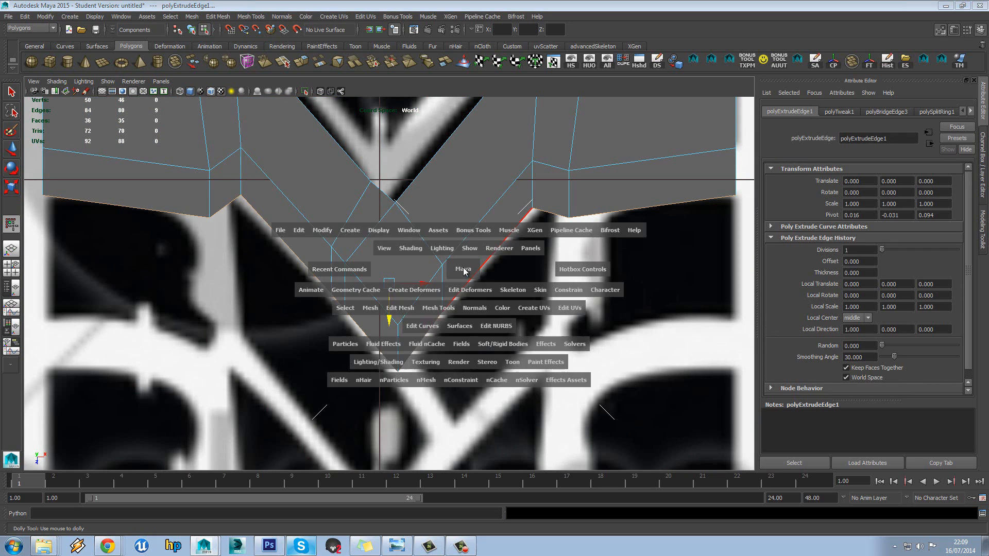
pyautogui.moveTo(463, 269); pyautogui.dragTo(300, 210)
pyautogui.scroll(-4, 438, 264)
pyautogui.press('F8')
# - Scale down the top face of the left outer lug uniformly so its sides slope inward
pyautogui.keyDown('alt'); pyautogui.moveTo(361, 227); pyautogui.dragTo(402, 250); pyautogui.keyUp('alt')
pyautogui.press('w')
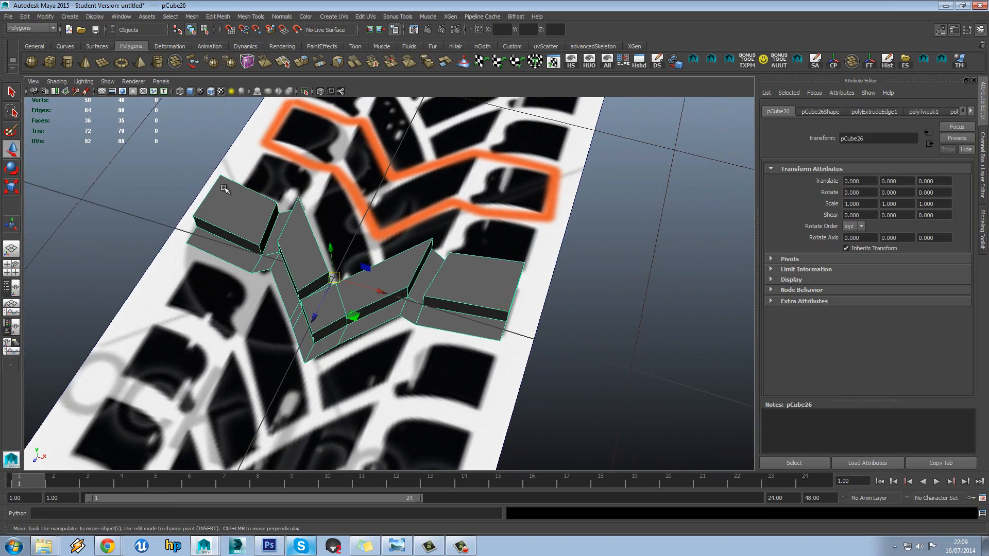
pyautogui.moveTo(224, 189); pyautogui.dragTo(225, 209, button='right')
pyautogui.click(229, 210)
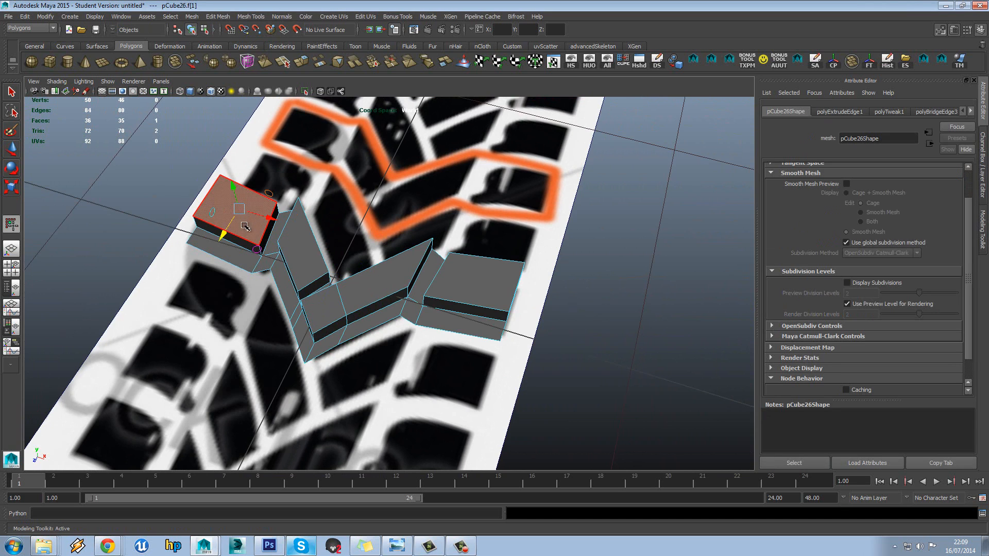
pyautogui.press('r')
pyautogui.moveTo(241, 211); pyautogui.dragTo(232, 213)
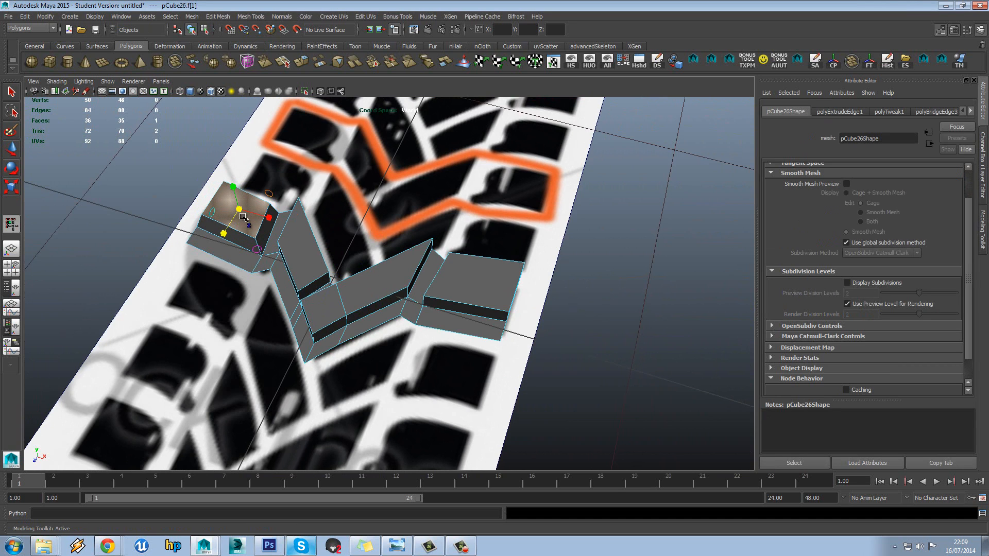
pyautogui.hotkey('ctrl', 'z')
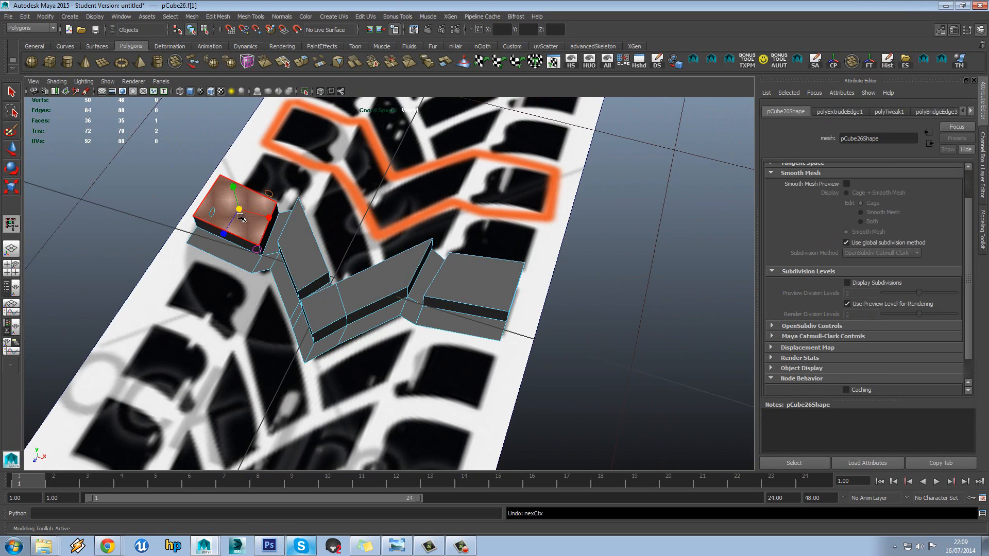
pyautogui.moveTo(240, 210); pyautogui.dragTo(231, 218)
# - Scale down the top faces of the left chevron block, the two-part right chevron block and the right outer lug in the same way
pyautogui.click(297, 246)
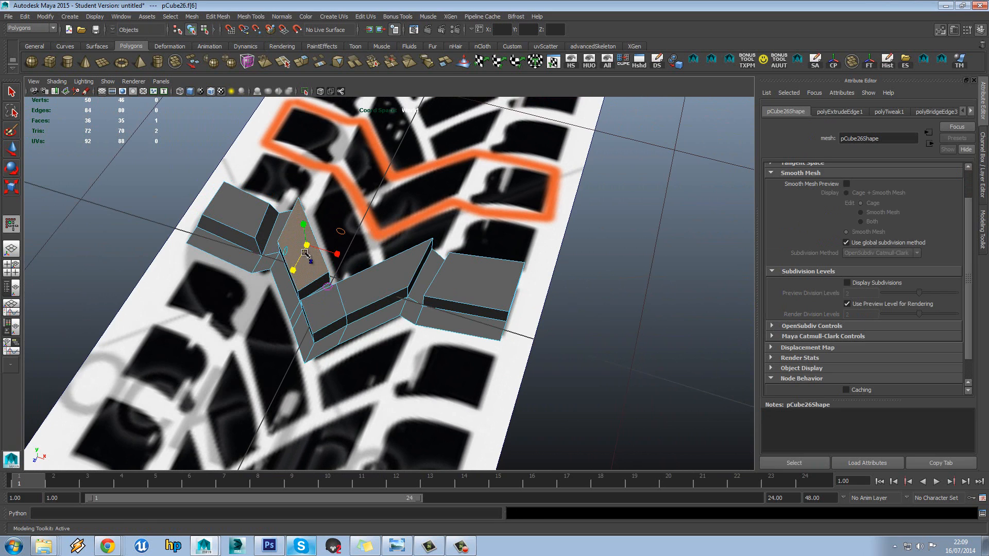
pyautogui.moveTo(306, 244); pyautogui.dragTo(298, 250)
pyautogui.click(319, 291)
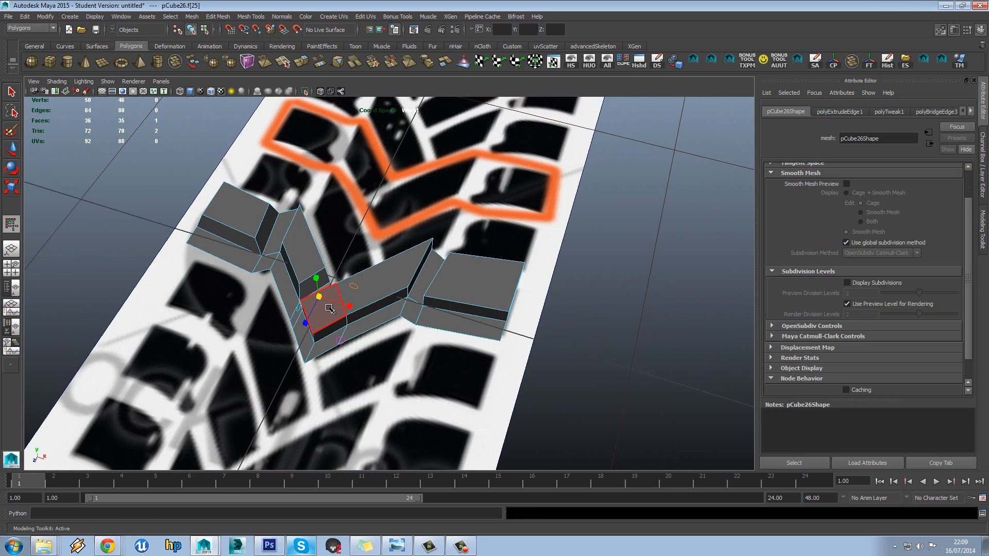
pyautogui.keyDown('shift'); pyautogui.click(355, 284); pyautogui.keyUp('shift')
pyautogui.moveTo(355, 284); pyautogui.dragTo(356, 286)
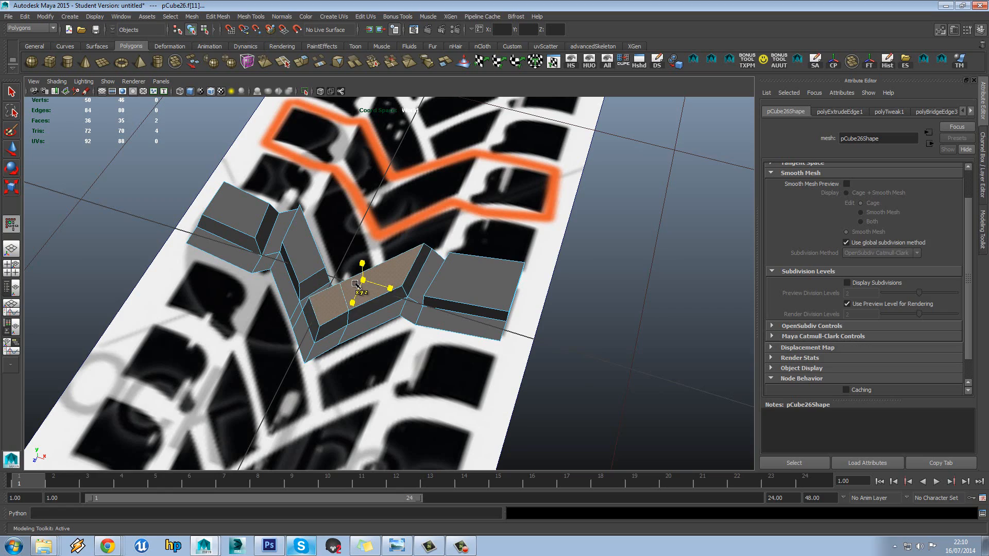
pyautogui.click(494, 285)
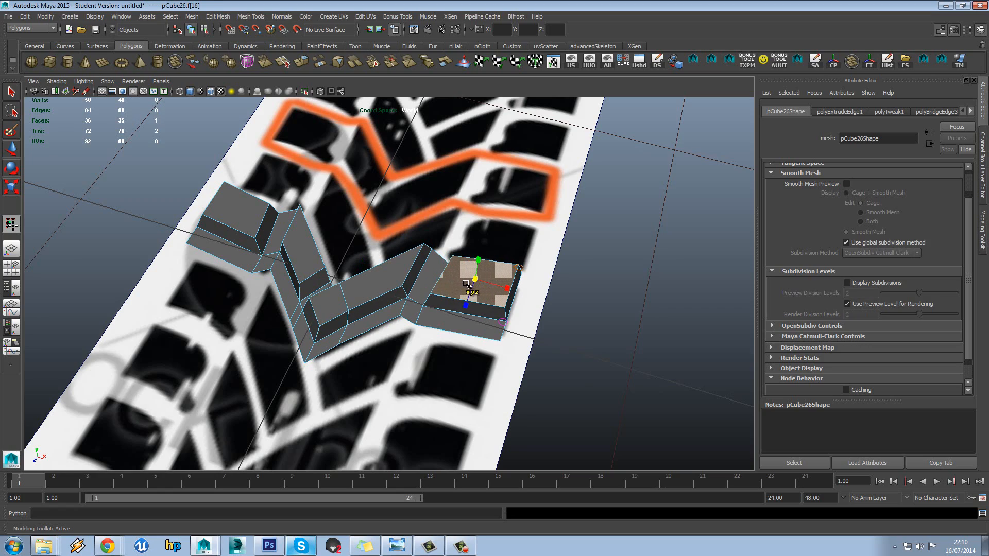
# - Select all five top faces of the tread blocks, lower them slightly to flatten the blocks, and return to object mode
pyautogui.keyDown('alt'); pyautogui.moveTo(467, 284); pyautogui.dragTo(391, 262); pyautogui.keyUp('alt')
pyautogui.keyDown('shift'); pyautogui.click(363, 238); pyautogui.keyUp('shift')
pyautogui.keyDown('shift'); pyautogui.click(296, 233); pyautogui.keyUp('shift')
pyautogui.keyDown('shift'); pyautogui.click(311, 201); pyautogui.keyUp('shift')
pyautogui.keyDown('shift'); pyautogui.click(291, 174); pyautogui.keyUp('shift')
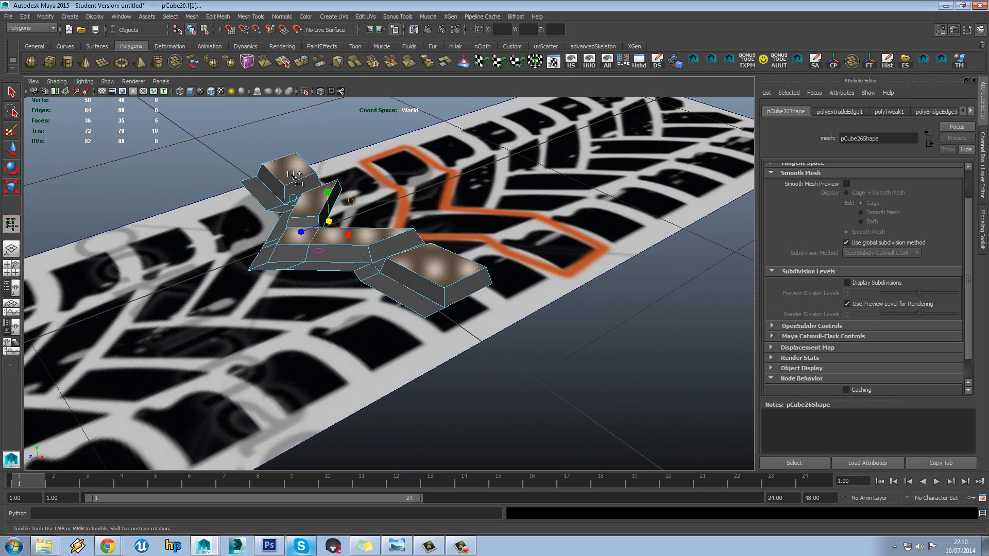
pyautogui.keyDown('alt'); pyautogui.moveTo(303, 185); pyautogui.dragTo(326, 221); pyautogui.keyUp('alt')
pyautogui.moveTo(278, 152); pyautogui.dragTo(295, 142, button='right')
pyautogui.click(283, 163)
pyautogui.scroll(-2, 288, 162)
pyautogui.keyDown('alt'); pyautogui.moveTo(337, 186); pyautogui.dragTo(326, 194); pyautogui.keyUp('alt')
pyautogui.keyDown('alt'); pyautogui.moveTo(342, 217); pyautogui.dragTo(354, 207, button='middle'); pyautogui.keyUp('alt')
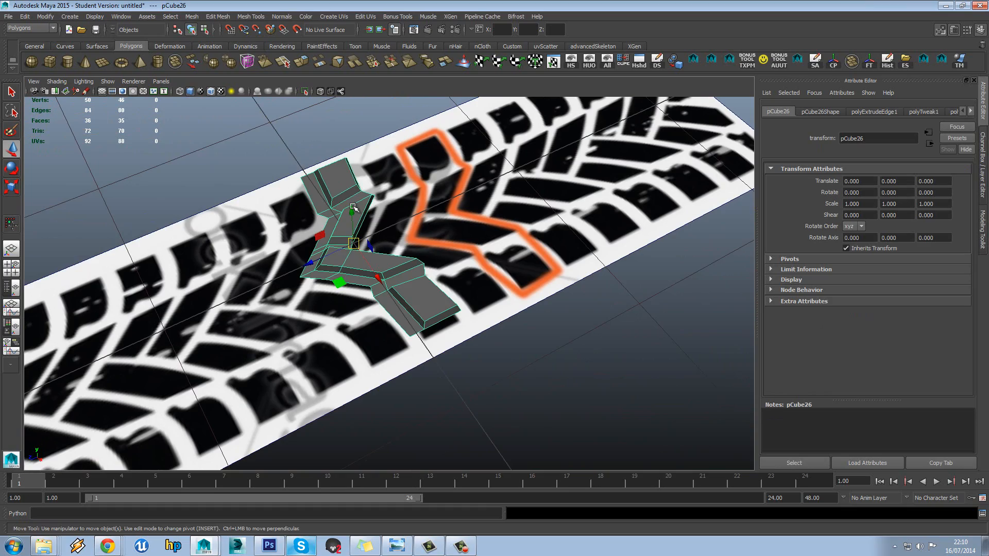
pyautogui.keyDown('alt'); pyautogui.moveTo(459, 286); pyautogui.dragTo(376, 282); pyautogui.keyUp('alt')
pyautogui.click(486, 161)
pyautogui.keyDown('alt'); pyautogui.moveTo(482, 166); pyautogui.dragTo(540, 186); pyautogui.keyUp('alt')
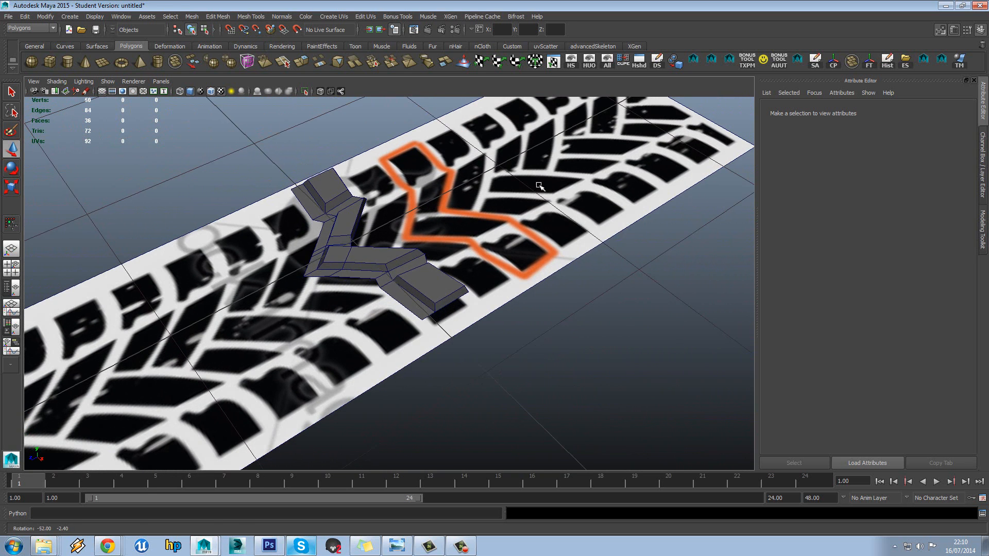
# - Extrude the two bottom edges at the outer end of the right lug and move them outward as a flat side strip
pyautogui.click(442, 289)
pyautogui.scroll(2, 441, 289)
pyautogui.moveTo(441, 289); pyautogui.dragTo(441, 260, button='right')
pyautogui.click(441, 321)
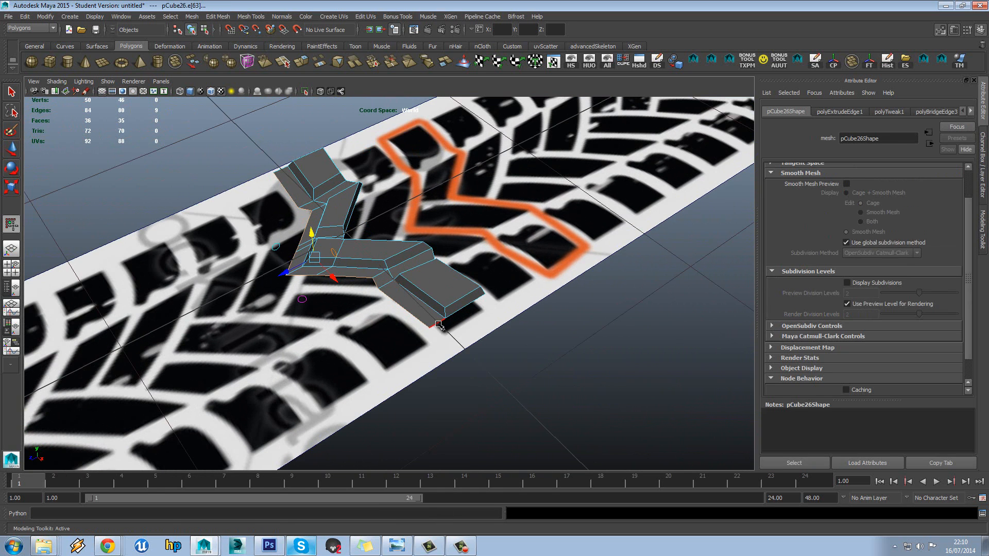
pyautogui.keyDown('shift'); pyautogui.rightClick(470, 306); pyautogui.keyUp('shift')
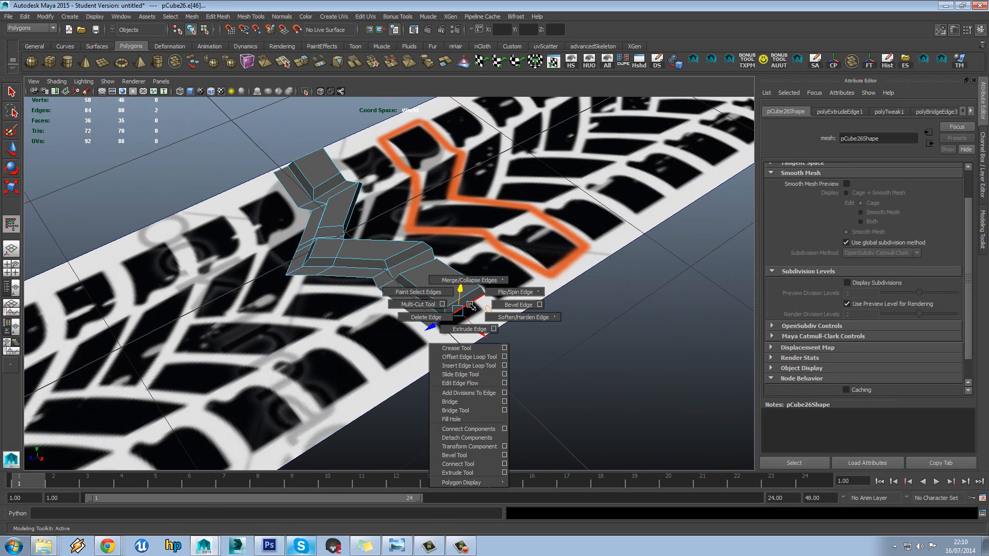
pyautogui.keyDown('shift'); pyautogui.moveTo(469, 304); pyautogui.dragTo(469, 328, button='right'); pyautogui.keyUp('shift')
pyautogui.press('w')
pyautogui.moveTo(477, 326); pyautogui.dragTo(432, 300)
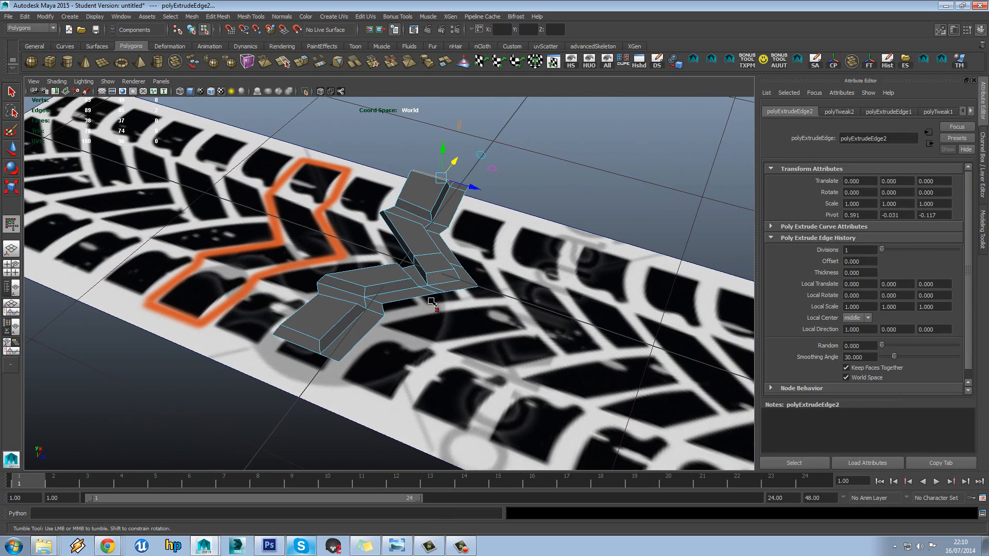
# - Extrude the two bottom edges at the left lug's outer end and move them outward as a matching side strip
pyautogui.click(331, 359)
pyautogui.keyDown('shift'); pyautogui.moveTo(304, 350); pyautogui.dragTo(305, 376, button='right'); pyautogui.keyUp('shift')
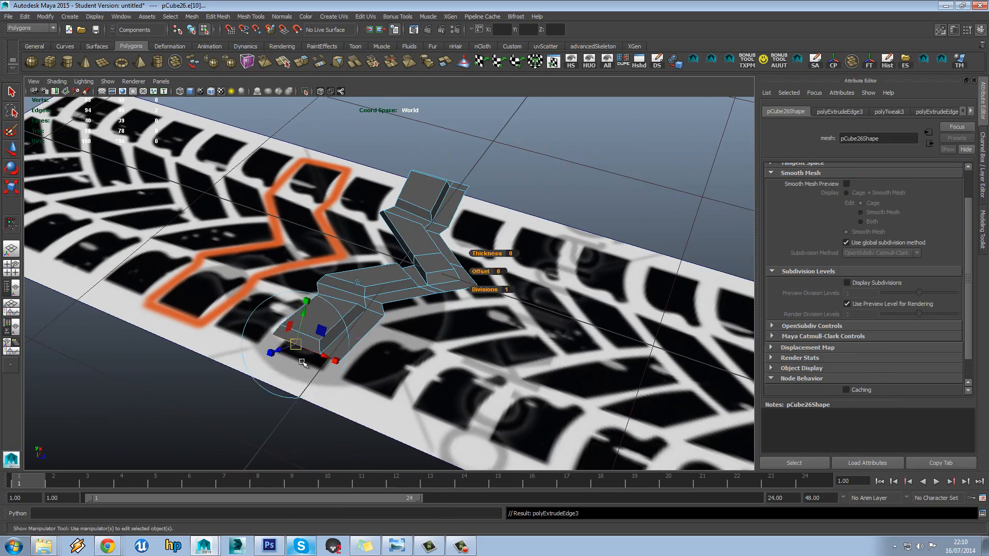
pyautogui.keyDown('alt'); pyautogui.moveTo(305, 361); pyautogui.dragTo(381, 285); pyautogui.keyUp('alt')
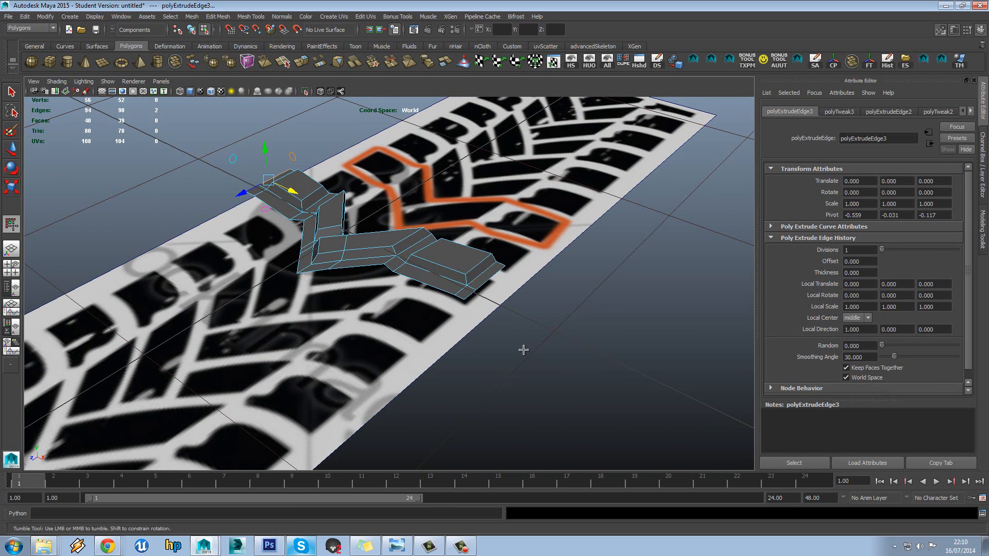
pyautogui.keyDown('alt'); pyautogui.moveTo(523, 350); pyautogui.dragTo(563, 332); pyautogui.keyUp('alt')
# - Move the six outermost vertices of both side strips slightly down so the tread's ends slope away, and return to object mode
pyautogui.keyDown('alt'); pyautogui.moveTo(558, 252); pyautogui.dragTo(559, 215); pyautogui.keyUp('alt')
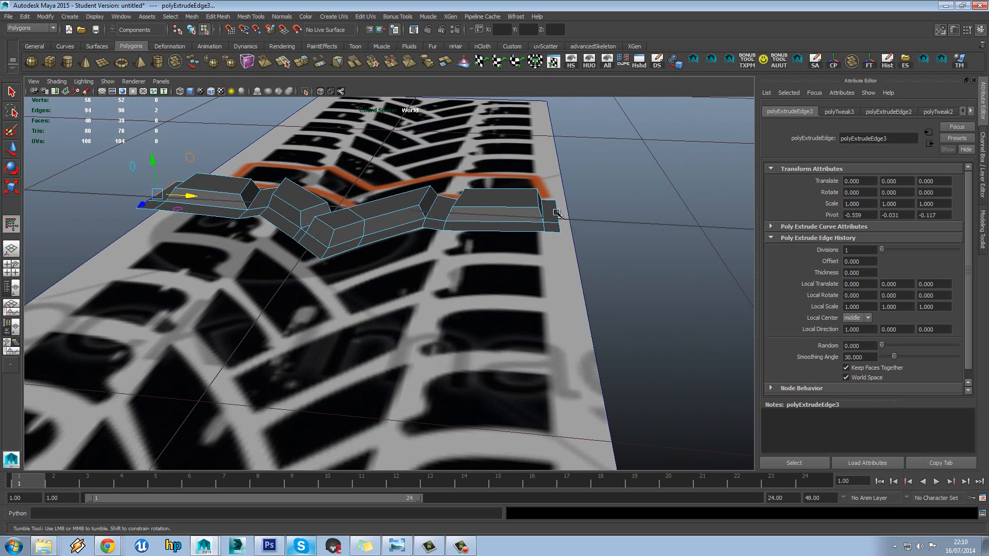
pyautogui.keyDown('alt'); pyautogui.moveTo(593, 271); pyautogui.dragTo(263, 239); pyautogui.keyUp('alt')
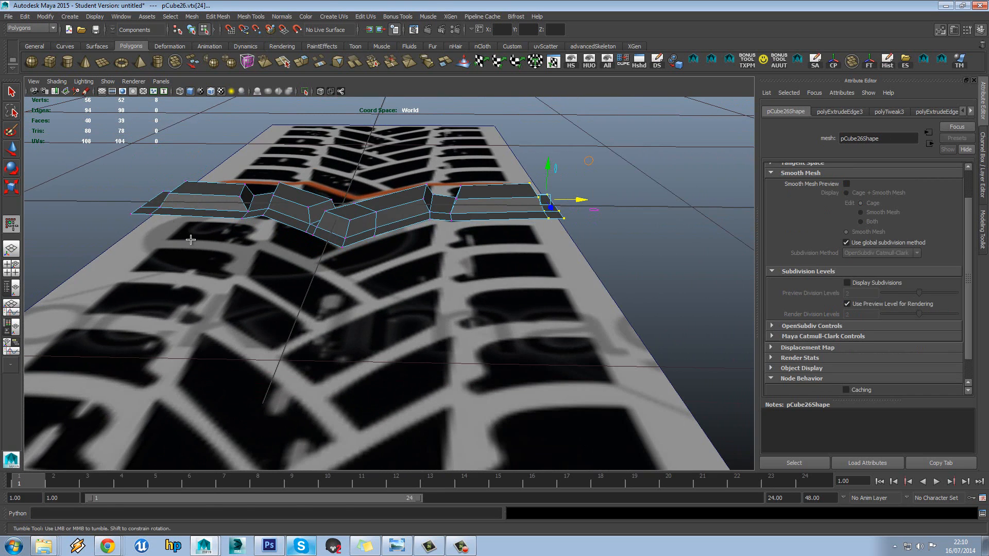
pyautogui.keyDown('shift'); pyautogui.moveTo(191, 241); pyautogui.dragTo(117, 169); pyautogui.keyUp('shift')
pyautogui.keyDown('alt'); pyautogui.moveTo(124, 175); pyautogui.dragTo(221, 155); pyautogui.keyUp('alt')
pyautogui.moveTo(351, 164); pyautogui.dragTo(350, 175)
pyautogui.keyDown('alt'); pyautogui.moveTo(410, 194); pyautogui.dragTo(548, 246); pyautogui.keyUp('alt')
pyautogui.keyDown('alt'); pyautogui.moveTo(549, 246); pyautogui.dragTo(152, 215); pyautogui.keyUp('alt')
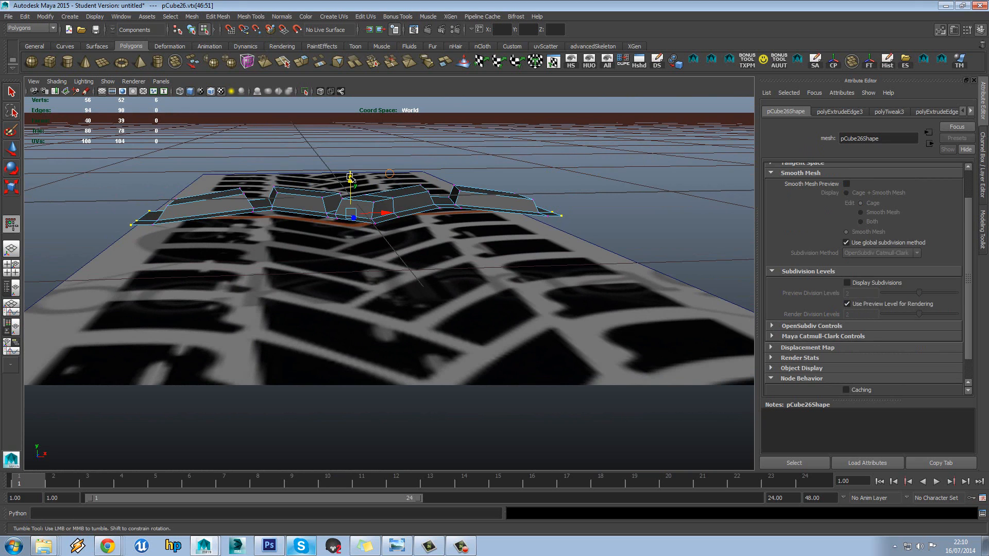
pyautogui.keyDown('alt'); pyautogui.moveTo(485, 195); pyautogui.dragTo(414, 216); pyautogui.keyUp('alt')
pyautogui.moveTo(414, 216); pyautogui.dragTo(448, 202, button='right')
pyautogui.click(407, 221)
# - Isolate the tread segment by hiding all unselected objects, including the reference image plane
pyautogui.scroll(-1, 414, 229)
pyautogui.scroll(-2, 413, 230)
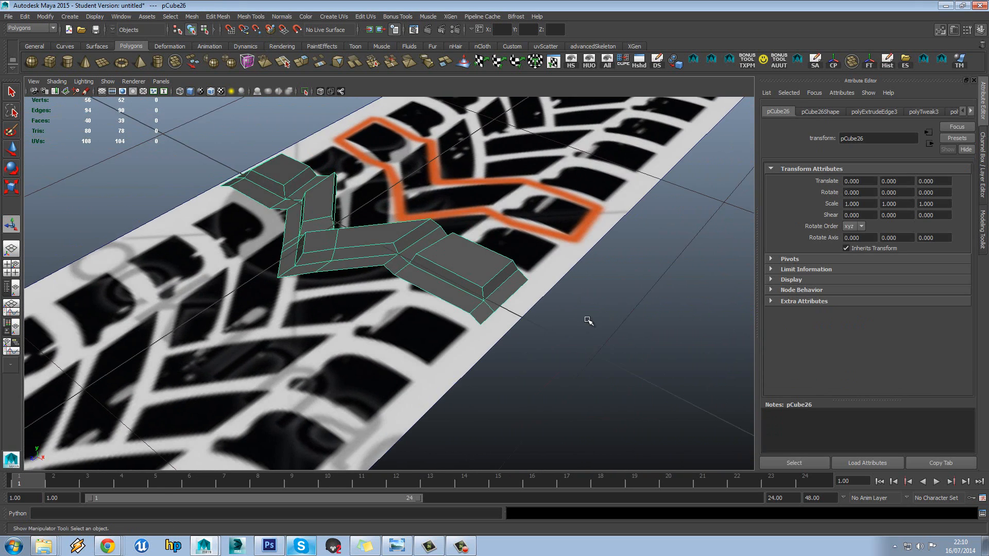
pyautogui.click(587, 324)
pyautogui.keyDown('alt'); pyautogui.moveTo(587, 325); pyautogui.dragTo(584, 302); pyautogui.keyUp('alt')
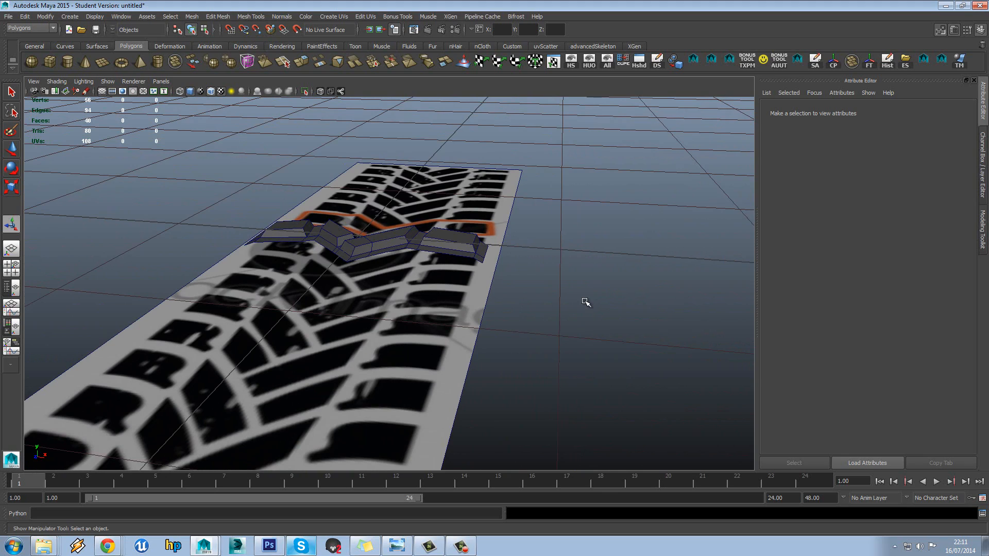
pyautogui.keyDown('alt'); pyautogui.moveTo(585, 302); pyautogui.dragTo(373, 213); pyautogui.keyUp('alt')
pyautogui.click(372, 213)
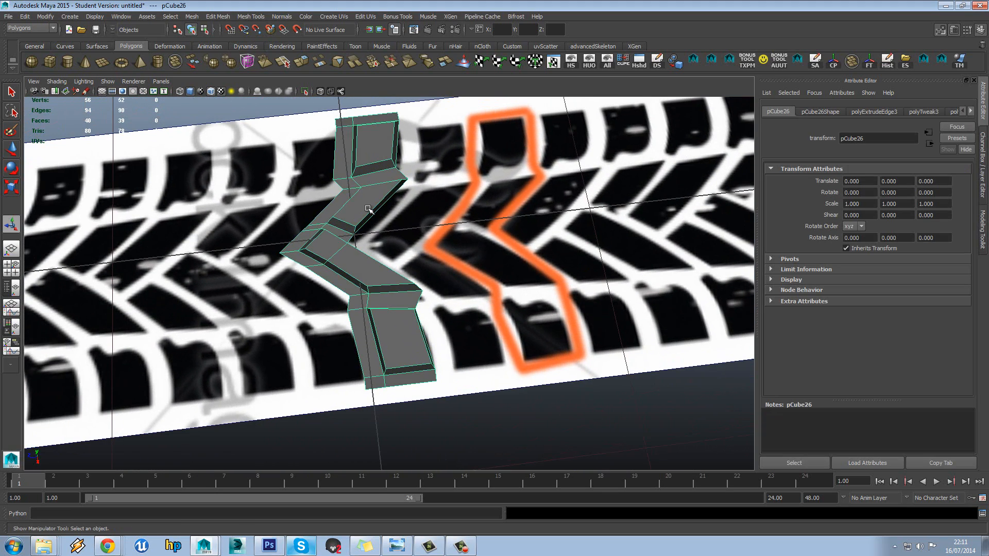
pyautogui.press('w')
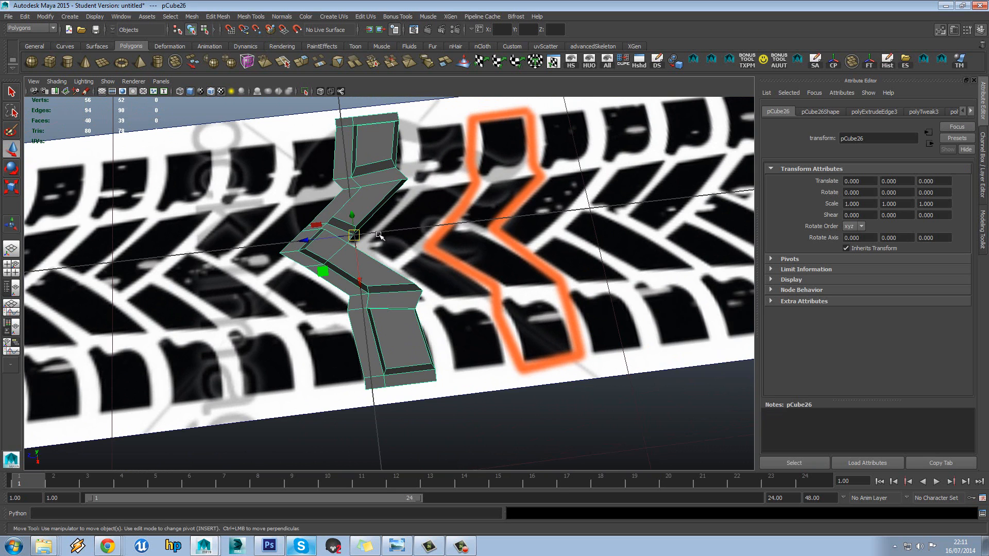
pyautogui.scroll(-2, 378, 234)
pyautogui.scroll(1, 379, 235)
pyautogui.click(589, 62)
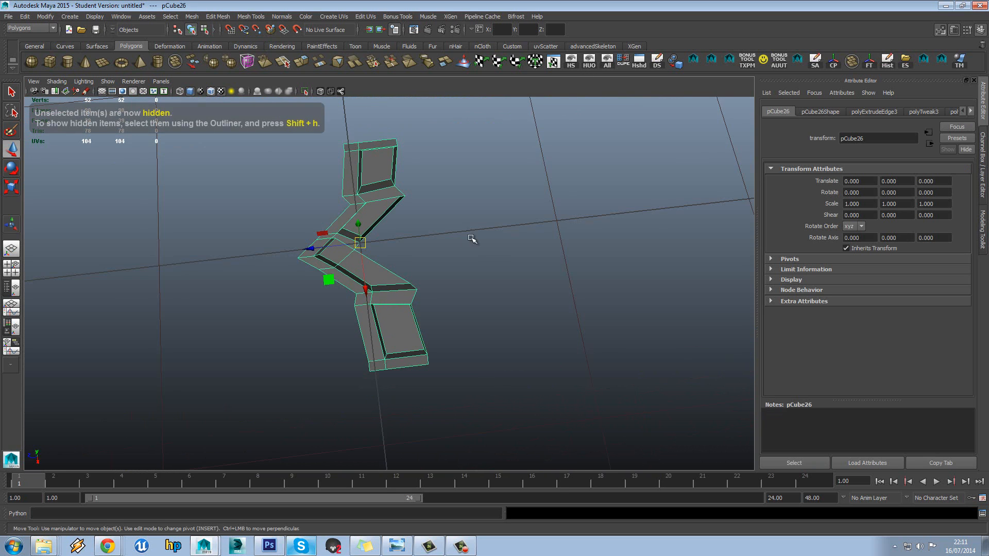
# - Duplicate the tread segment and move the copy 0.296 along Z so it sits against the original
pyautogui.keyDown('alt'); pyautogui.moveTo(470, 236); pyautogui.dragTo(475, 240); pyautogui.keyUp('alt')
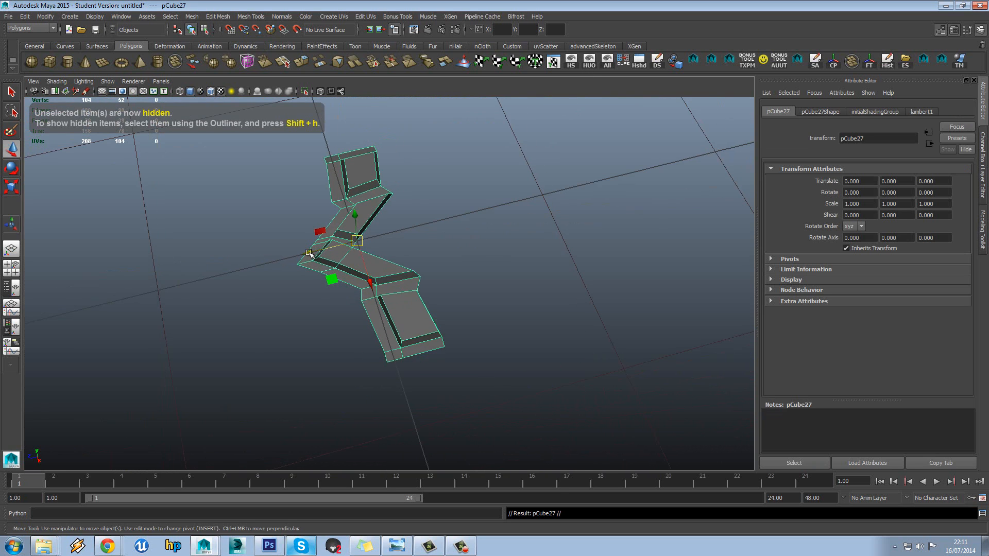
pyautogui.moveTo(308, 253); pyautogui.dragTo(336, 269)
pyautogui.keyDown('alt'); pyautogui.moveTo(348, 267); pyautogui.dragTo(375, 311, button='right'); pyautogui.keyUp('alt')
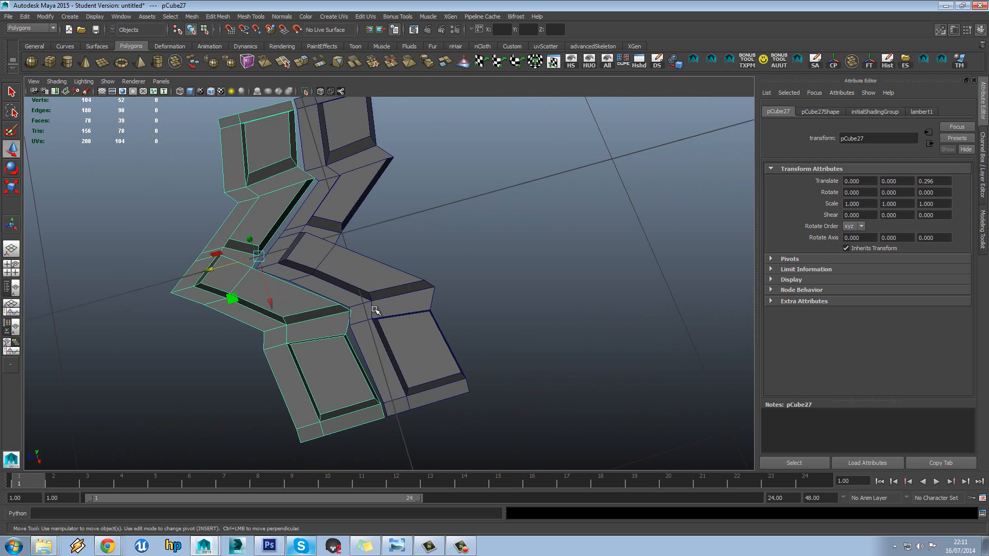
# - Move the duplicated tread segment along Z to 0.289 so it sits closer to the original
pyautogui.keyDown('alt'); pyautogui.moveTo(375, 311); pyautogui.dragTo(332, 288); pyautogui.keyUp('alt')
pyautogui.click(338, 252)
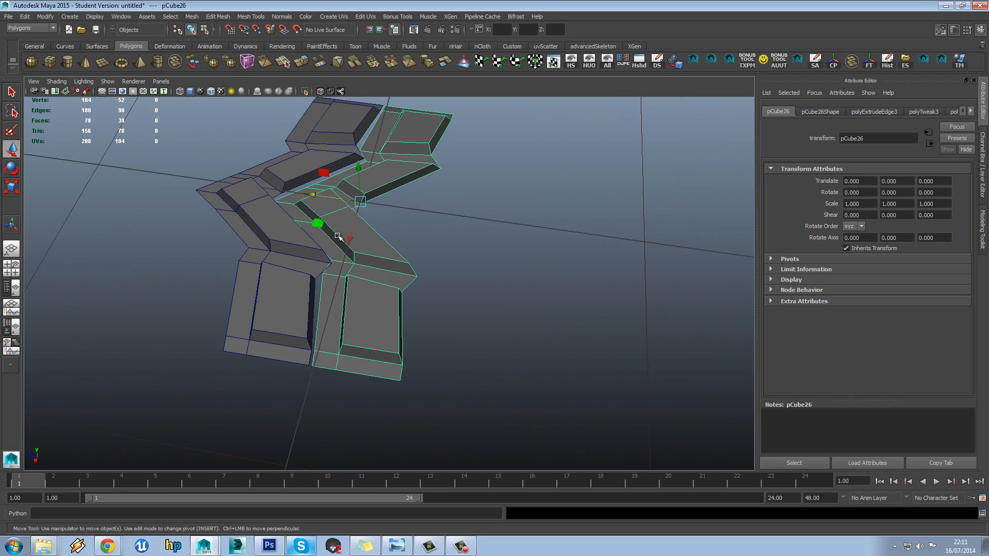
pyautogui.keyDown('alt'); pyautogui.moveTo(337, 236); pyautogui.dragTo(306, 211); pyautogui.keyUp('alt')
pyautogui.keyDown('alt'); pyautogui.moveTo(406, 129); pyautogui.dragTo(414, 177); pyautogui.keyUp('alt')
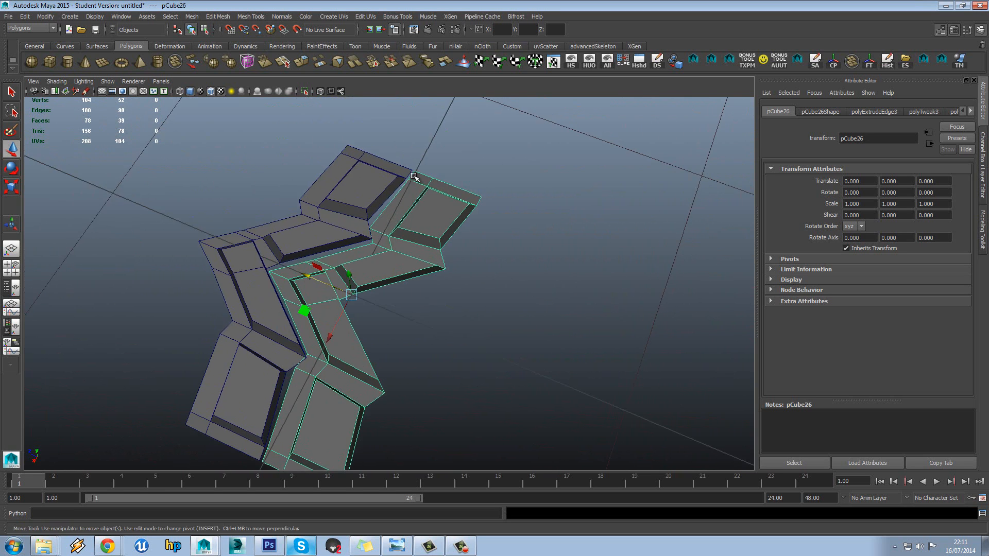
pyautogui.keyDown('alt'); pyautogui.moveTo(361, 227); pyautogui.dragTo(398, 286); pyautogui.keyUp('alt')
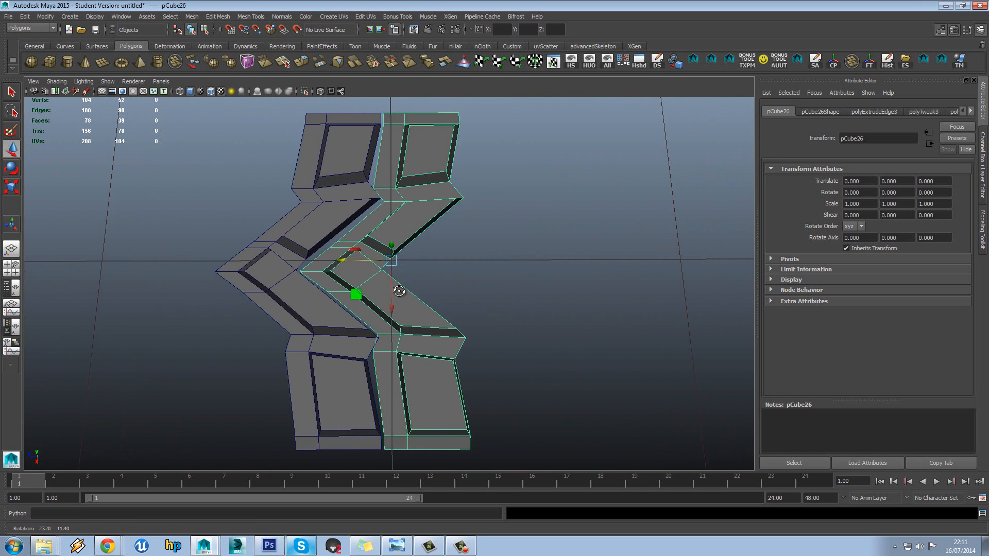
pyautogui.click(326, 323)
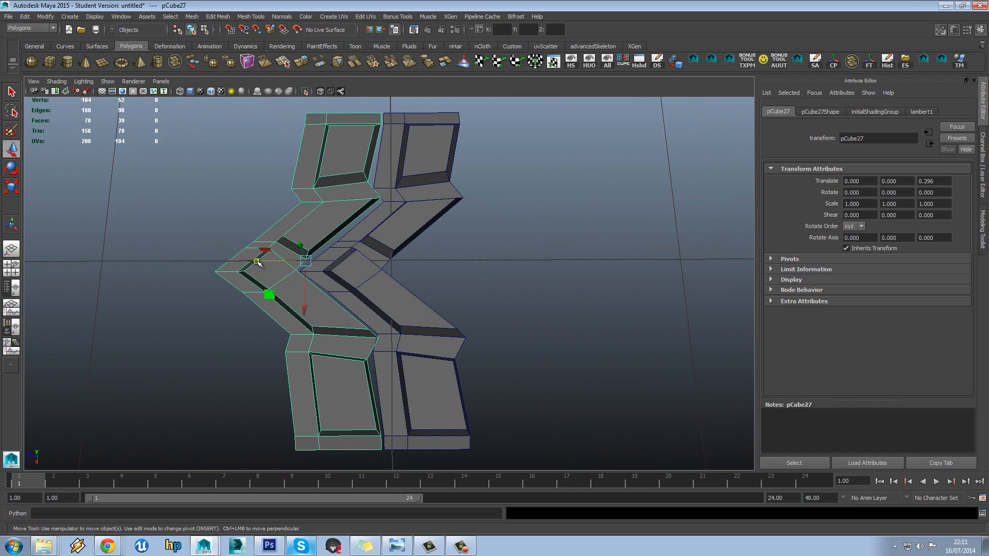
pyautogui.moveTo(257, 261); pyautogui.dragTo(258, 262)
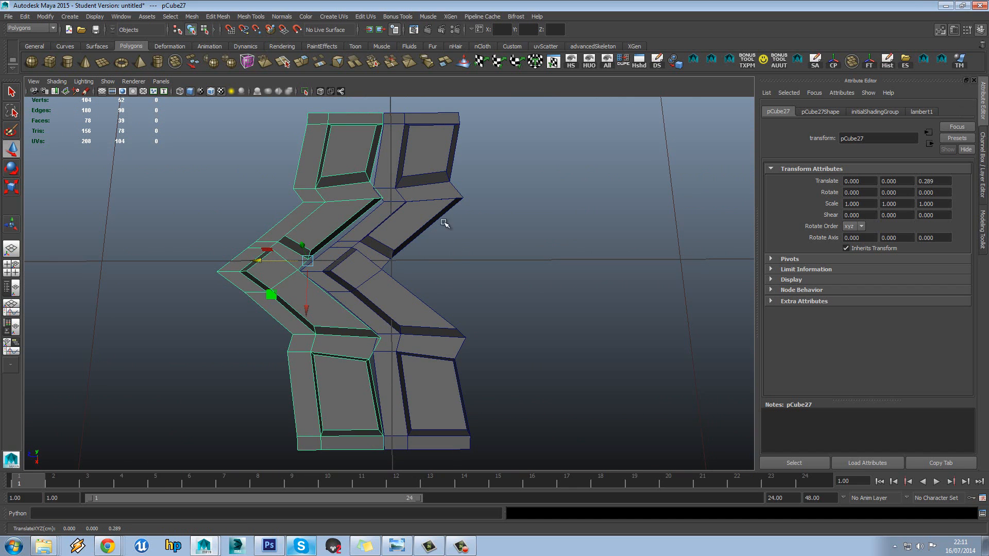
# - Show the hidden reference image plane again and turn on X-Ray display for both tread segments
pyautogui.click(608, 61)
pyautogui.scroll(1, 376, 248)
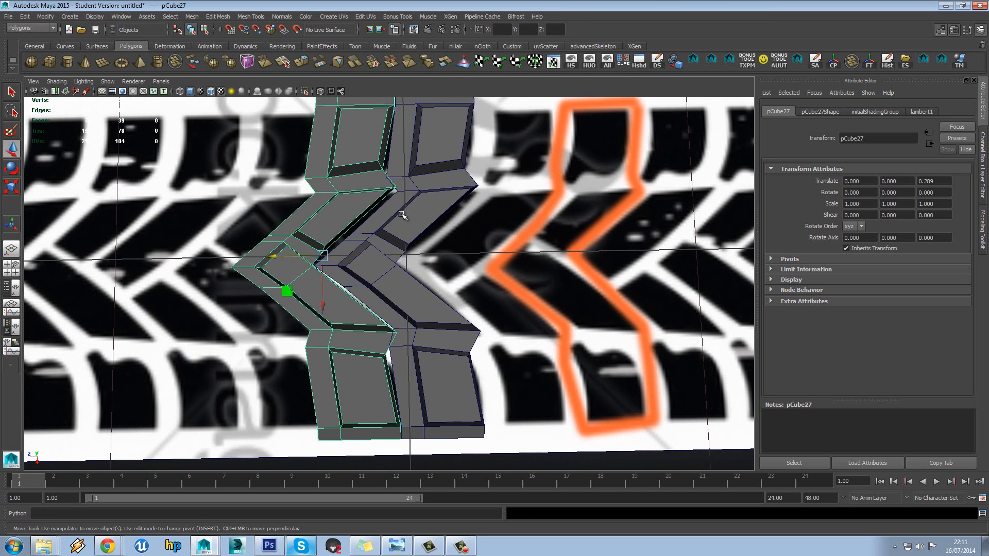
pyautogui.click(452, 205)
pyautogui.click(749, 65)
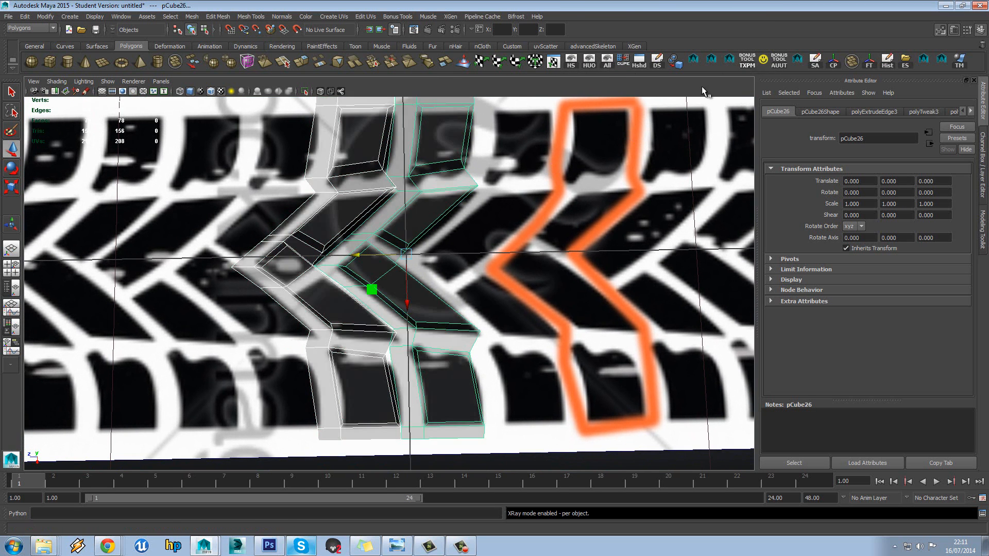
# - Switch to the top view and hide the cameras and the grid there
pyautogui.keyDown('alt'); pyautogui.moveTo(381, 220); pyautogui.dragTo(391, 217, button='middle'); pyautogui.keyUp('alt')
pyautogui.scroll(1, 390, 217)
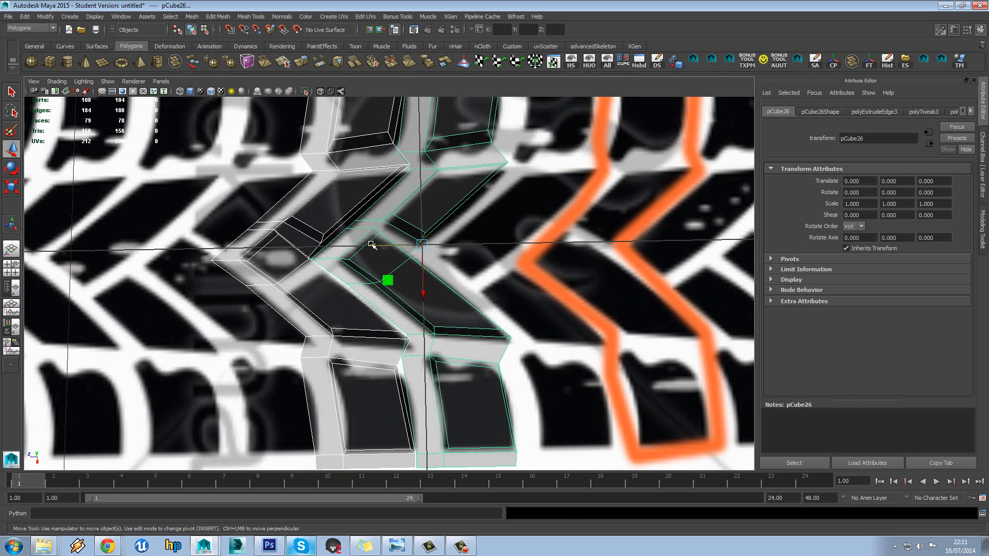
pyautogui.press('space')
pyautogui.click(350, 251)
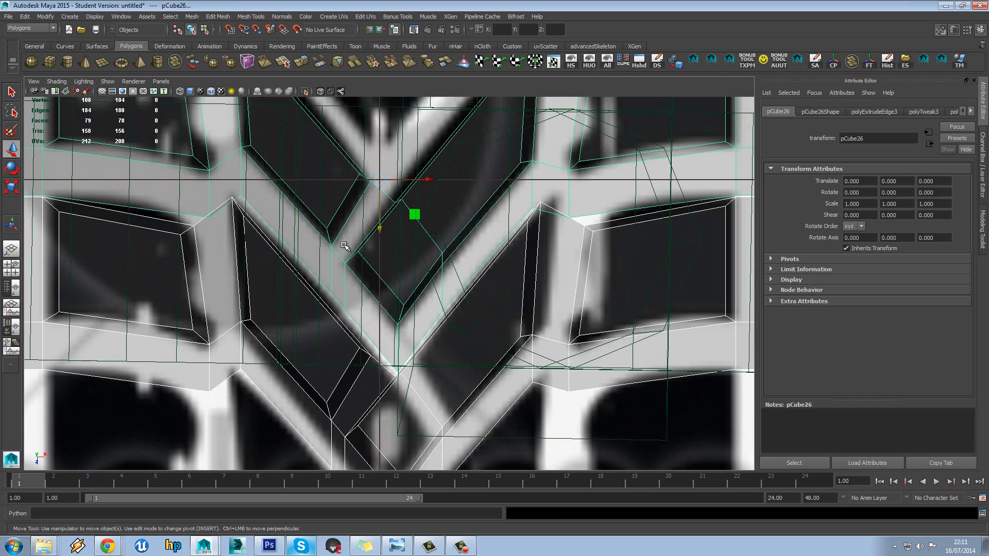
pyautogui.scroll(-8, 372, 240)
pyautogui.scroll(9, 409, 243)
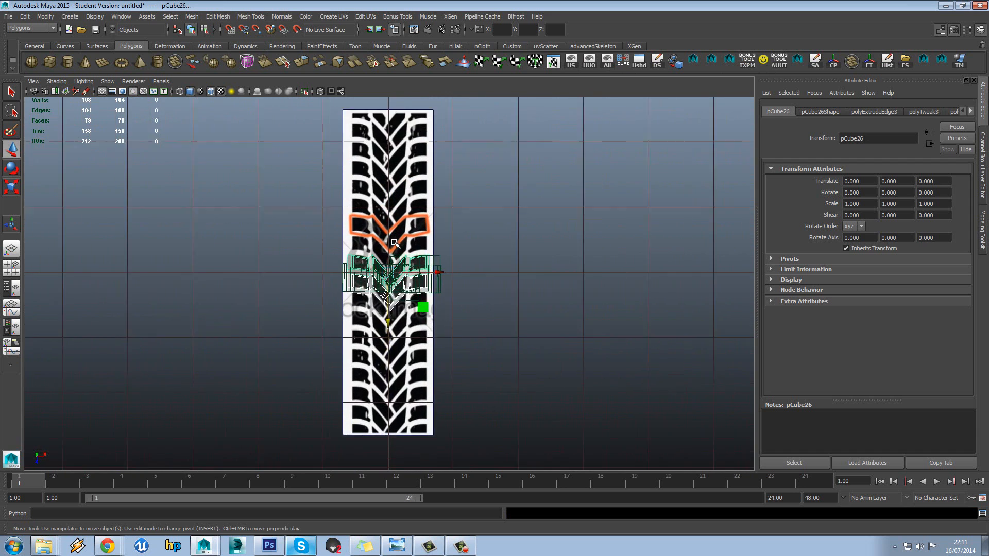
pyautogui.click(514, 244)
pyautogui.scroll(1, 507, 251)
pyautogui.click(485, 256)
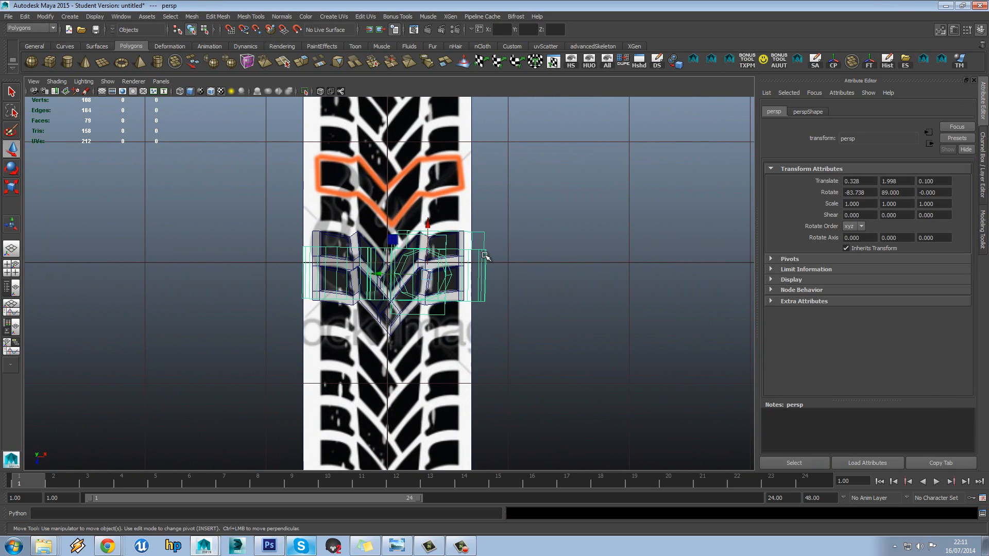
pyautogui.click(106, 82)
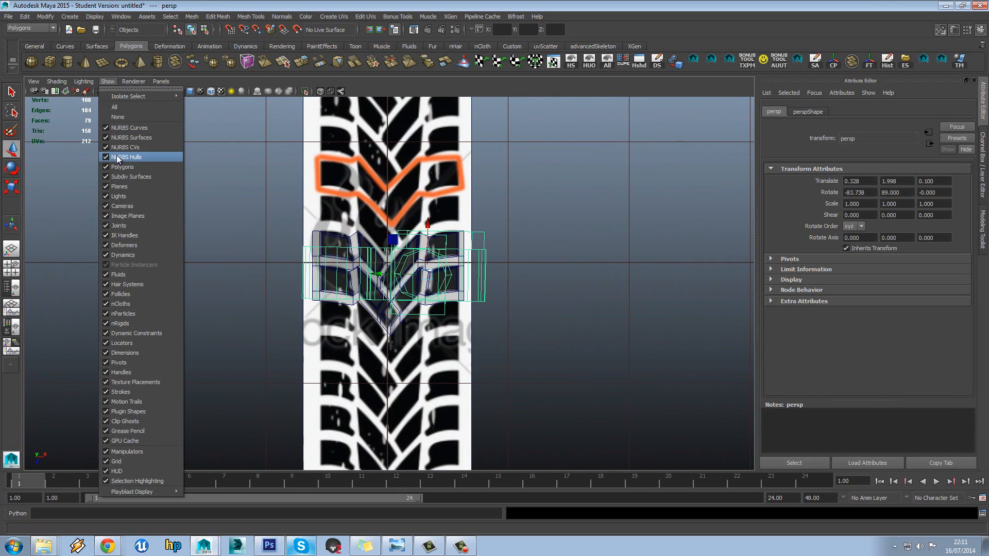
pyautogui.click(109, 205)
pyautogui.click(524, 235)
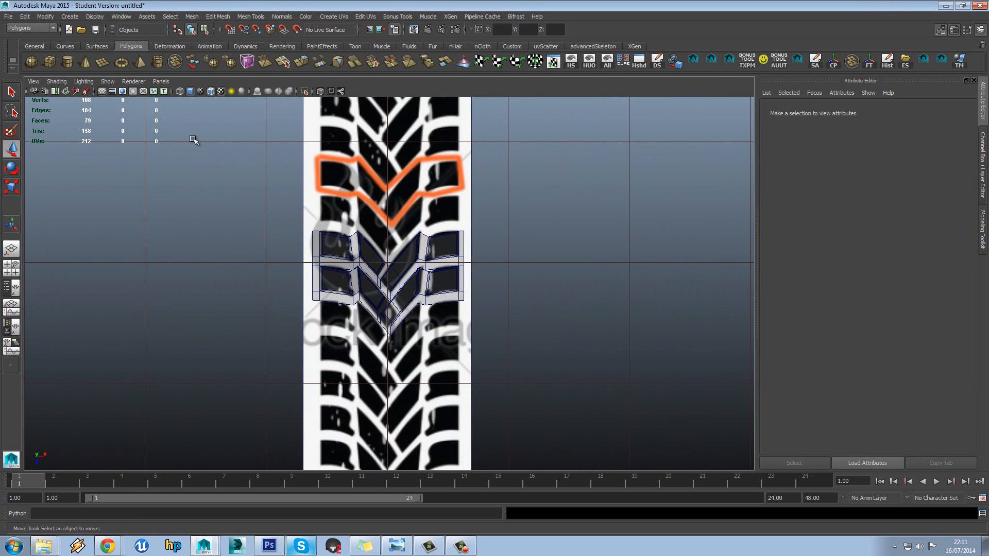
pyautogui.click(103, 91)
# - Move the duplicated segment along Z to 0.275 to match the reference spacing, and accept the student version save notice
pyautogui.scroll(1, 415, 265)
pyautogui.click(415, 265)
pyautogui.scroll(3, 415, 265)
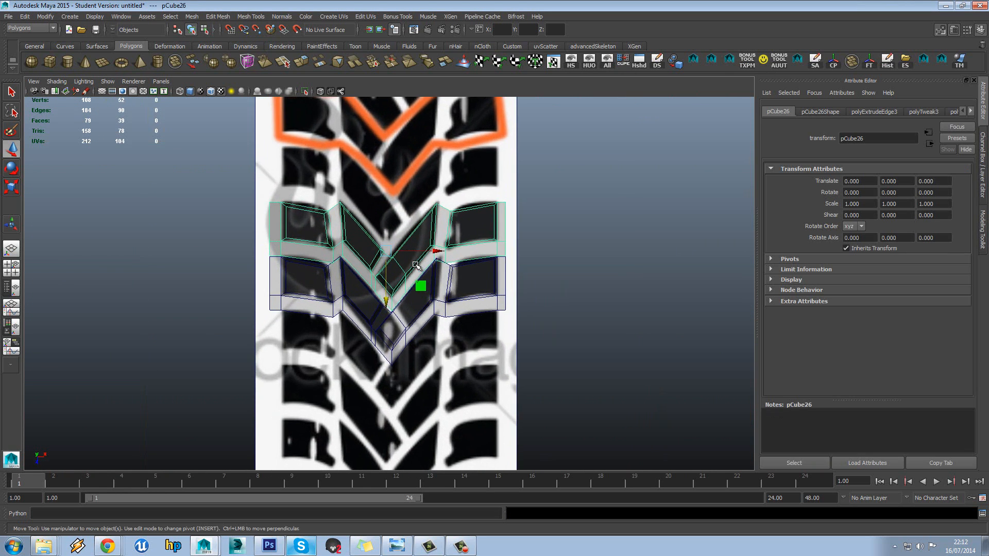
pyautogui.scroll(1, 415, 265)
pyautogui.scroll(2, 471, 309)
pyautogui.click(622, 289)
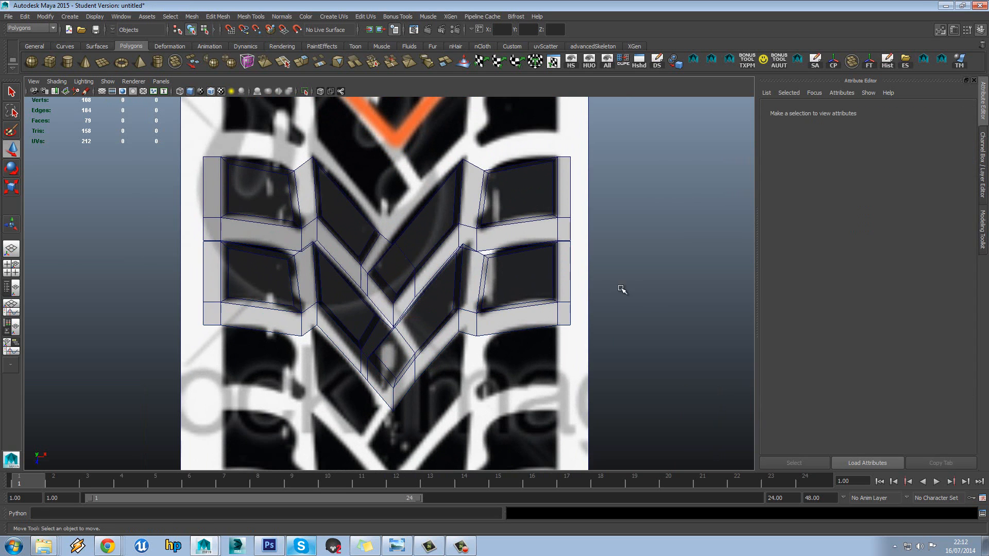
pyautogui.click(448, 298)
pyautogui.moveTo(383, 363)
pyautogui.mouseDown()
pyautogui.moveTo(385, 376)
pyautogui.moveTo(389, 359)
pyautogui.mouseUp()
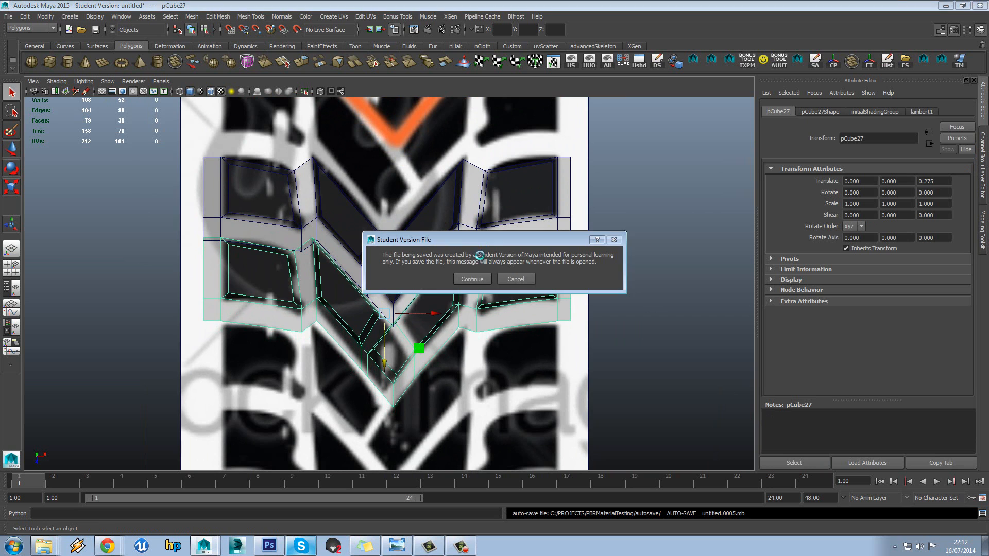
pyautogui.click(472, 279)
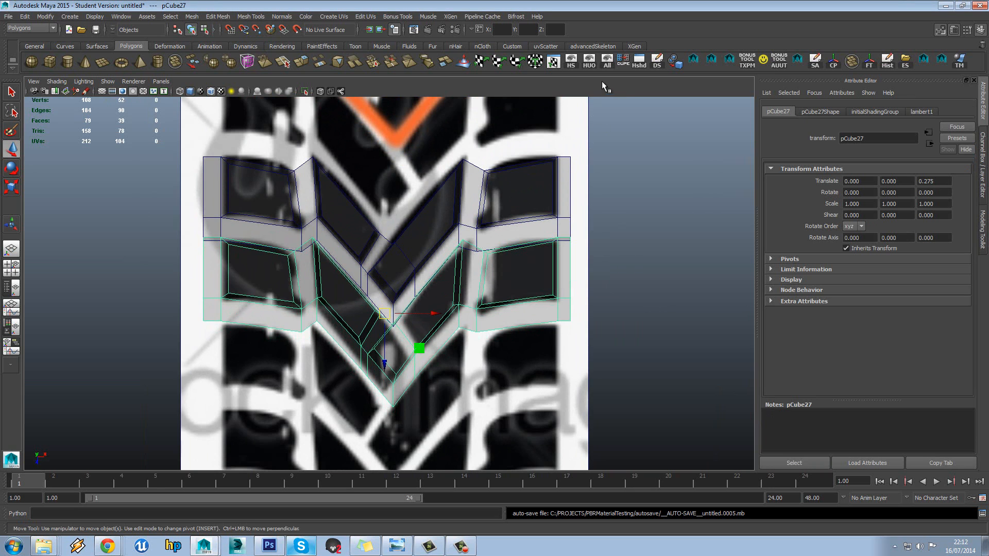
# - Isolate both tread segments by hiding all unselected objects, return to the perspective view and turn off X-Ray display
pyautogui.keyDown('shift'); pyautogui.click(516, 205); pyautogui.keyUp('shift')
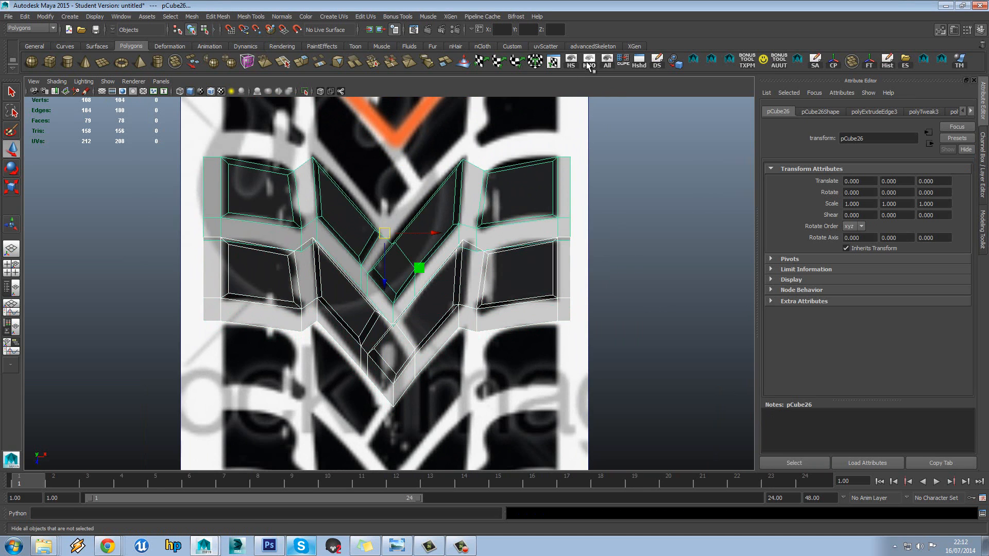
pyautogui.hotkey('alt', 'h')
pyautogui.press('space')
pyautogui.moveTo(530, 242); pyautogui.dragTo(532, 220)
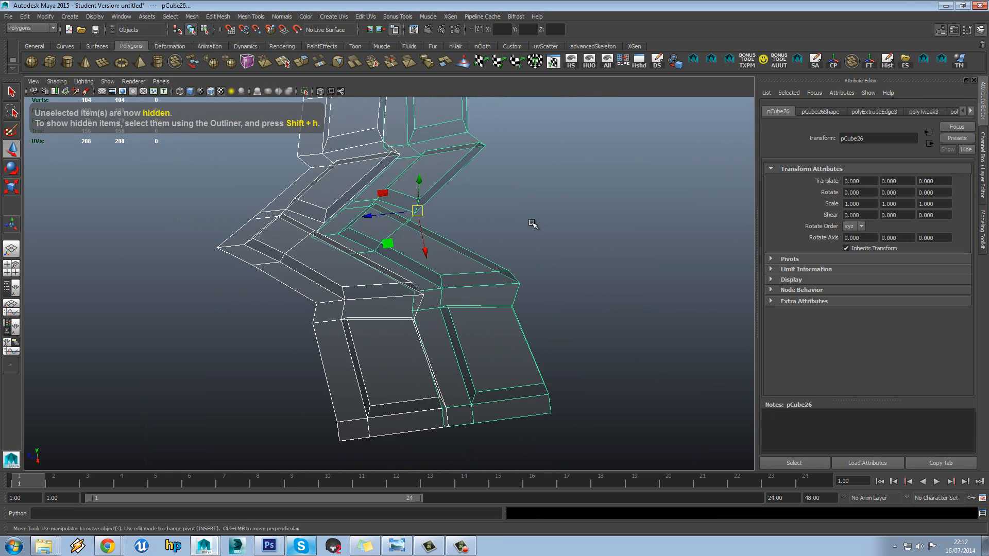
pyautogui.click(522, 232)
pyautogui.click(352, 263)
pyautogui.keyDown('shift'); pyautogui.click(418, 244); pyautogui.keyUp('shift')
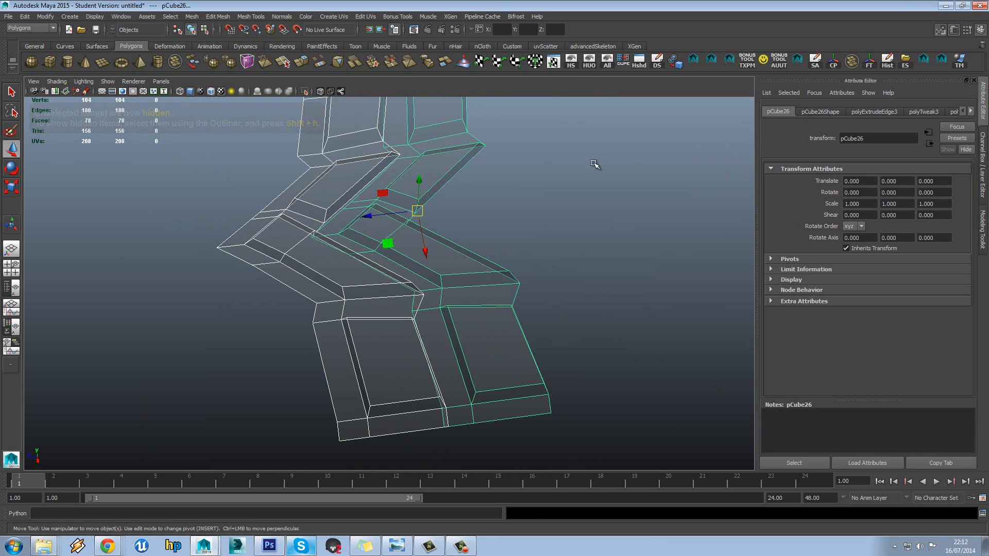
pyautogui.click(747, 61)
pyautogui.click(612, 227)
# - Put the original segment into vertex mode and select the border vertex where its centre block meets the side lug
pyautogui.keyDown('alt'); pyautogui.moveTo(612, 227); pyautogui.dragTo(494, 252); pyautogui.keyUp('alt')
pyautogui.click(381, 217)
pyautogui.keyDown('alt'); pyautogui.moveTo(393, 214); pyautogui.dragTo(426, 221); pyautogui.keyUp('alt')
pyautogui.scroll(5, 415, 230)
pyautogui.scroll(-2, 449, 224)
pyautogui.scroll(-2, 425, 221)
pyautogui.keyDown('alt'); pyautogui.moveTo(503, 249); pyautogui.dragTo(418, 230, button='middle'); pyautogui.keyUp('alt')
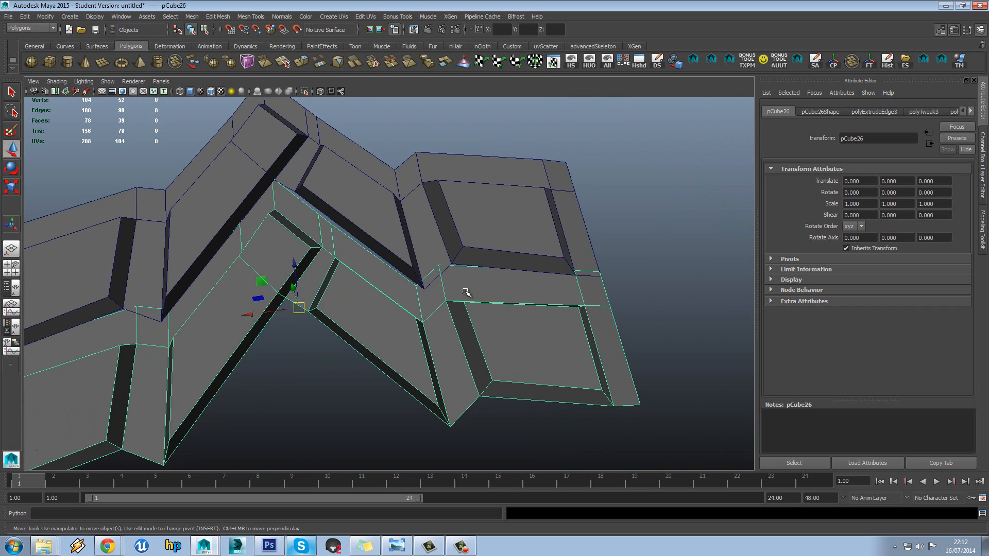
pyautogui.moveTo(466, 292); pyautogui.dragTo(429, 288, button='right')
pyautogui.scroll(3, 429, 288)
pyautogui.scroll(-4, 430, 280)
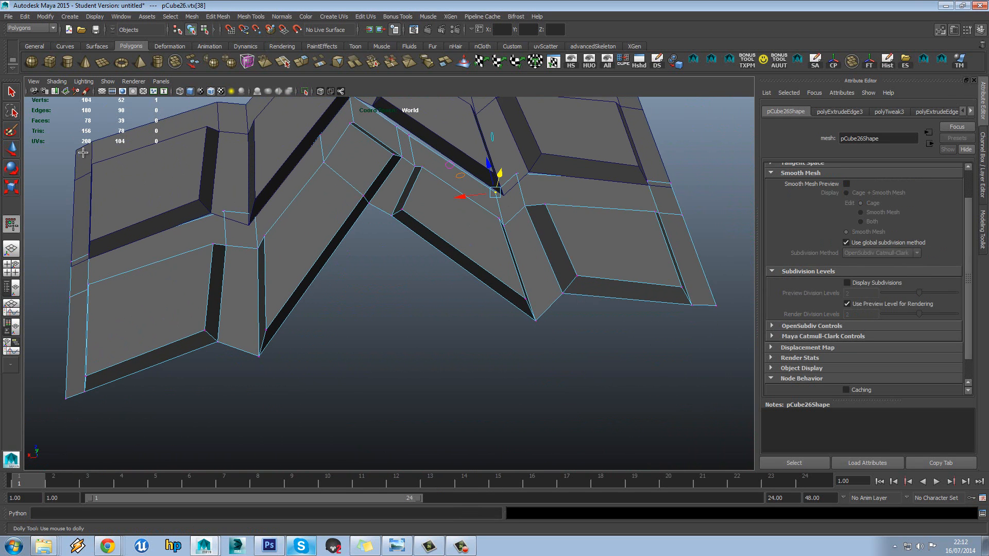
# - Set the perspective camera's near clip plane to 0.1
pyautogui.click(34, 81)
pyautogui.click(99, 227)
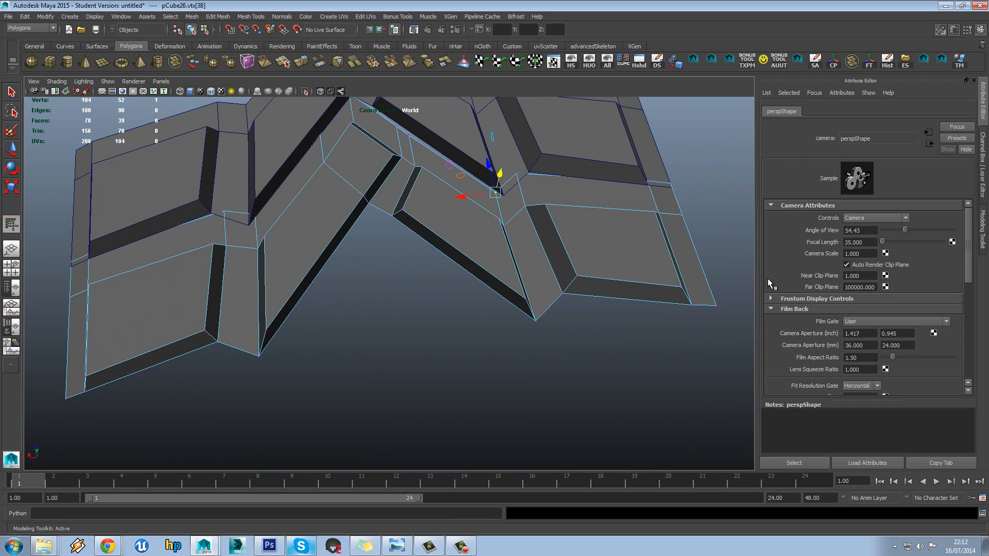
pyautogui.write('0.1')
pyautogui.press('Return')
pyautogui.scroll(6, 527, 189)
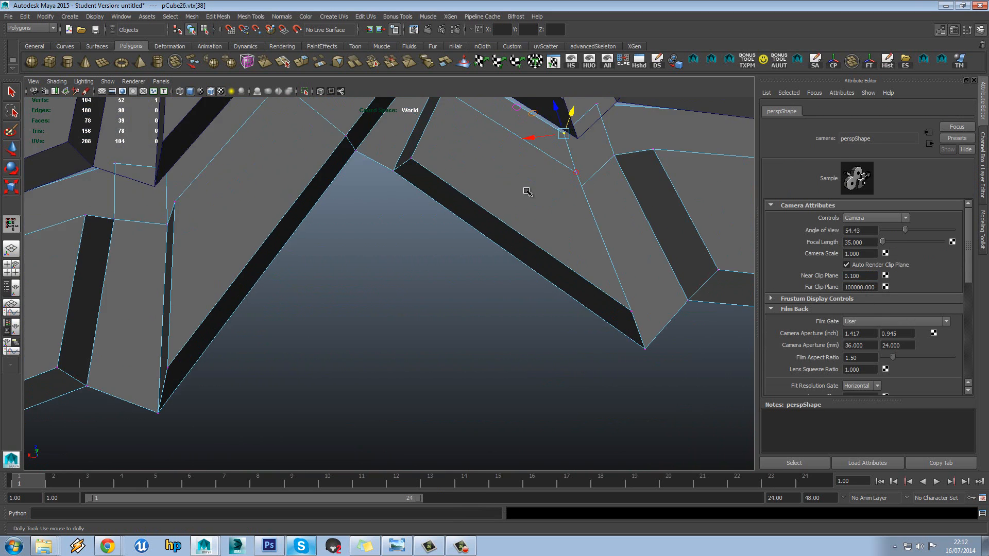
# - Snap the original segment's two border vertices between centre block and side lug onto the copy's matching corners
pyautogui.scroll(-4, 528, 189)
pyautogui.keyDown('alt'); pyautogui.moveTo(556, 177); pyautogui.dragTo(481, 228, button='middle'); pyautogui.keyUp('alt')
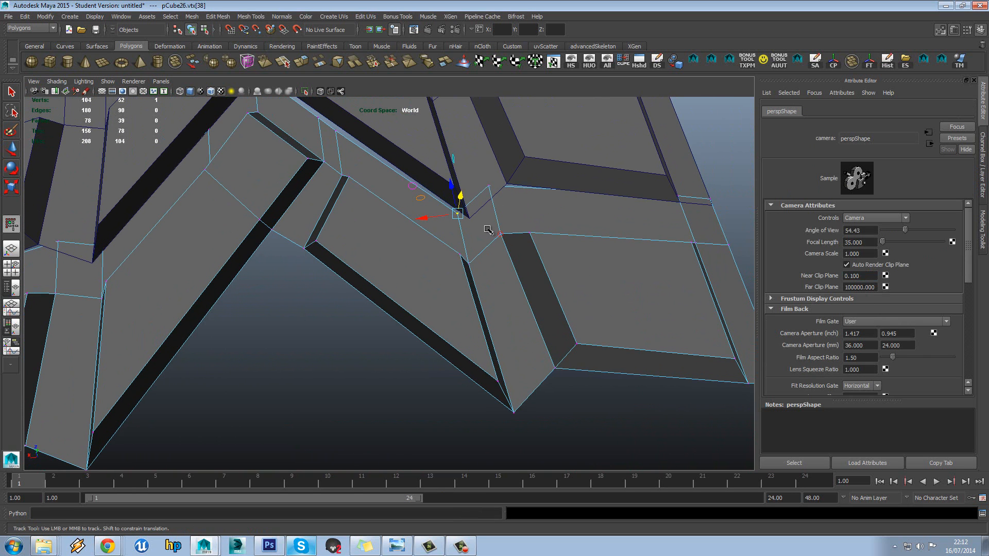
pyautogui.moveTo(488, 230)
pyautogui.keyDown('alt'); pyautogui.mouseDown()
pyautogui.moveTo(514, 215)
pyautogui.moveTo(499, 229)
pyautogui.mouseUp(); pyautogui.keyUp('alt')
pyautogui.keyDown('alt'); pyautogui.moveTo(499, 229); pyautogui.dragTo(485, 267, button='middle'); pyautogui.keyUp('alt')
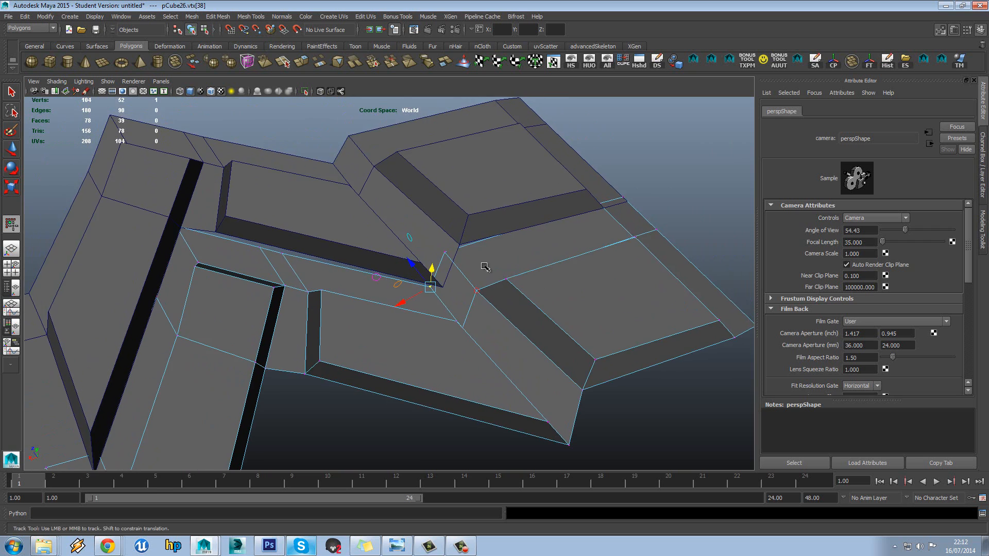
pyautogui.keyDown('alt'); pyautogui.moveTo(484, 266); pyautogui.dragTo(448, 302); pyautogui.keyUp('alt')
pyautogui.press('v')
pyautogui.click(464, 264)
pyautogui.press('v')
pyautogui.moveTo(465, 265); pyautogui.dragTo(484, 262)
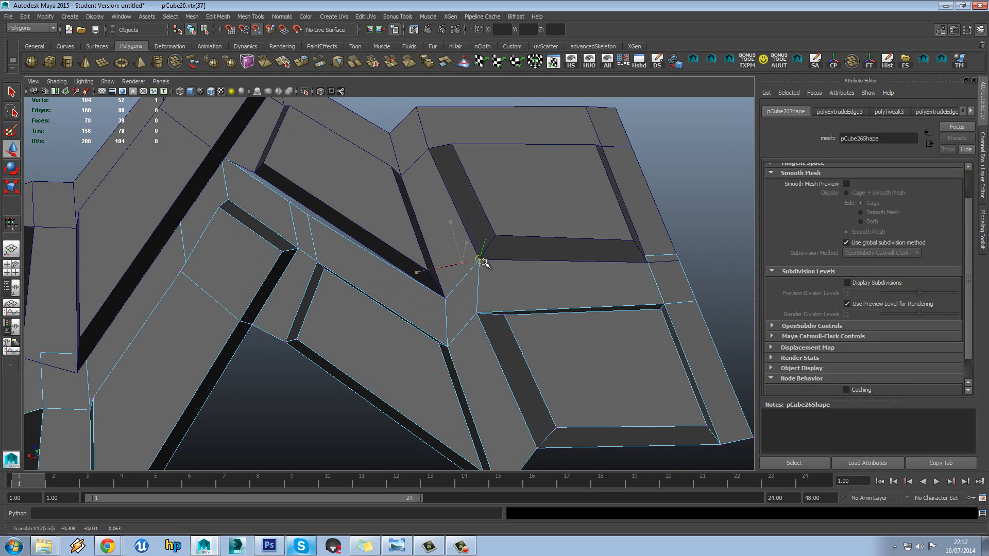
# - Snap the two border vertices at that side lug's outer end onto the copy's matching corners
pyautogui.click(647, 261)
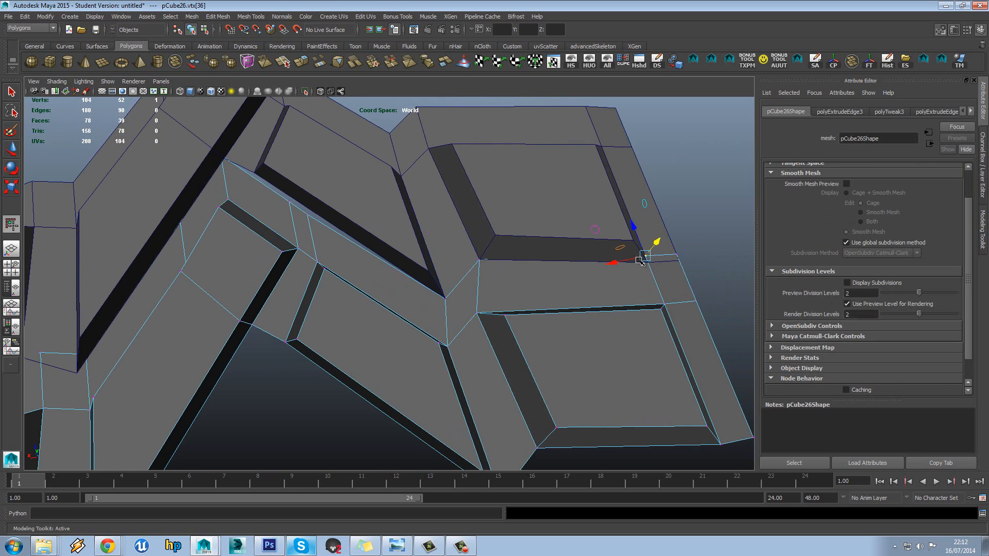
pyautogui.click(678, 255)
pyautogui.press('v')
pyautogui.moveTo(677, 255); pyautogui.dragTo(678, 263)
# - On the opposite side lug, snap the original segment's two outer border vertices onto the copy's corners
pyautogui.keyDown('alt'); pyautogui.moveTo(365, 264); pyautogui.dragTo(466, 323, button='middle'); pyautogui.keyUp('alt')
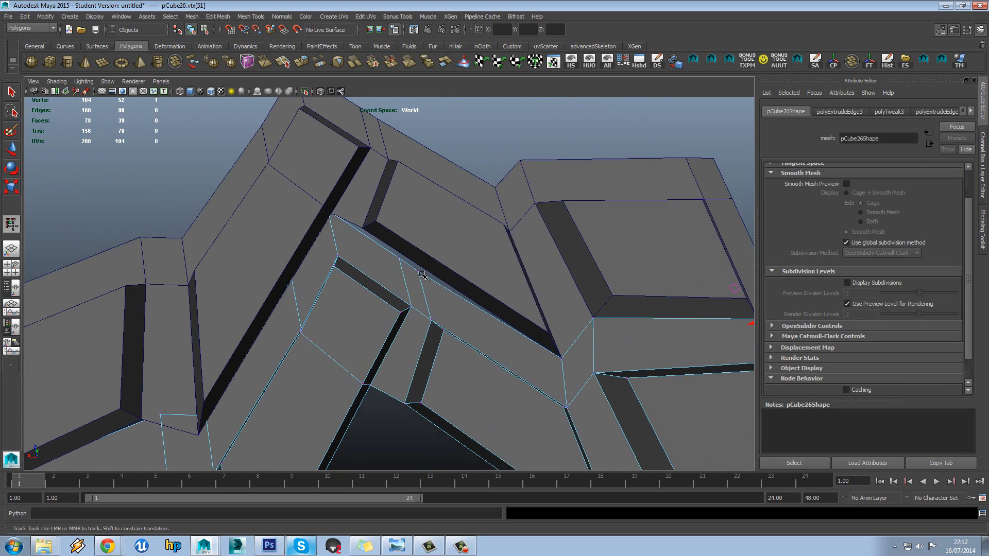
pyautogui.keyDown('alt'); pyautogui.moveTo(422, 276); pyautogui.dragTo(695, 124, button='middle'); pyautogui.keyUp('alt')
pyautogui.keyDown('alt'); pyautogui.moveTo(397, 241); pyautogui.dragTo(433, 221, button='middle'); pyautogui.keyUp('alt')
pyautogui.click(244, 333)
pyautogui.press('F8')
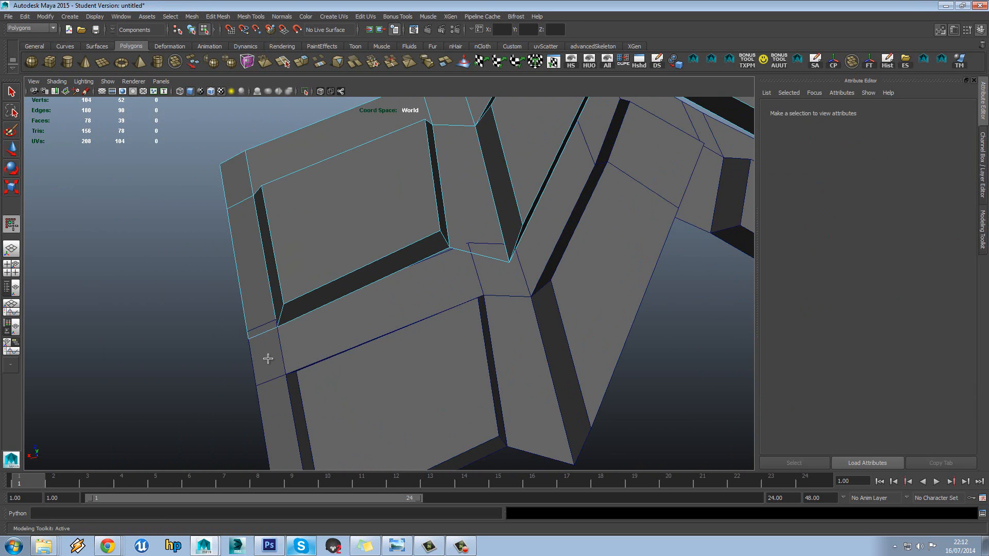
pyautogui.click(268, 358)
pyautogui.press('w')
pyautogui.moveTo(258, 347); pyautogui.dragTo(249, 339)
pyautogui.press('q')
pyautogui.press('w')
pyautogui.moveTo(270, 304); pyautogui.dragTo(277, 327)
pyautogui.press('v')
pyautogui.press('q')
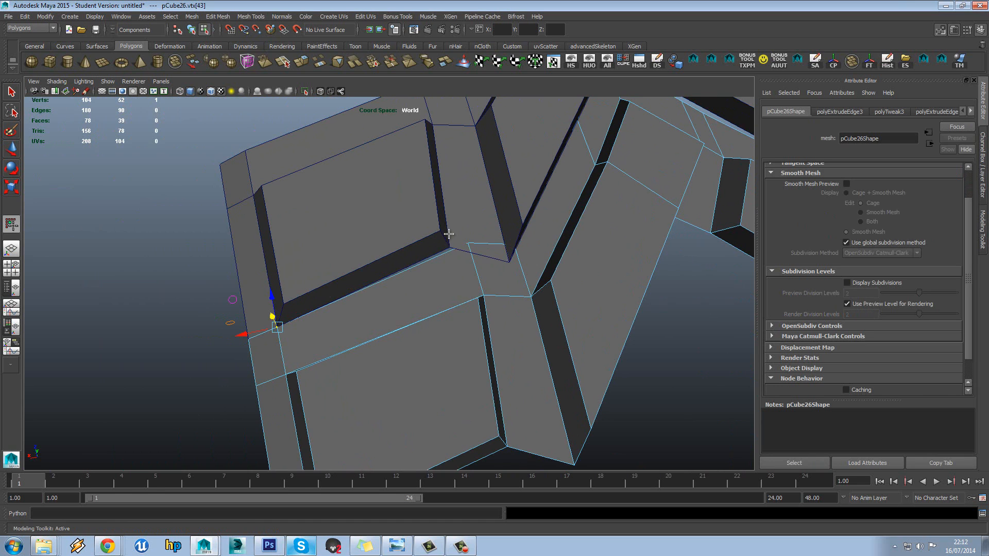
# - Snap the two inner border vertices of the opposite side lug onto the copy's matching corners
pyautogui.press('w')
pyautogui.moveTo(450, 233)
pyautogui.mouseDown()
pyautogui.moveTo(484, 256)
pyautogui.moveTo(446, 248)
pyautogui.mouseUp()
pyautogui.press('v')
pyautogui.press('q')
pyautogui.moveTo(505, 236); pyautogui.dragTo(528, 257)
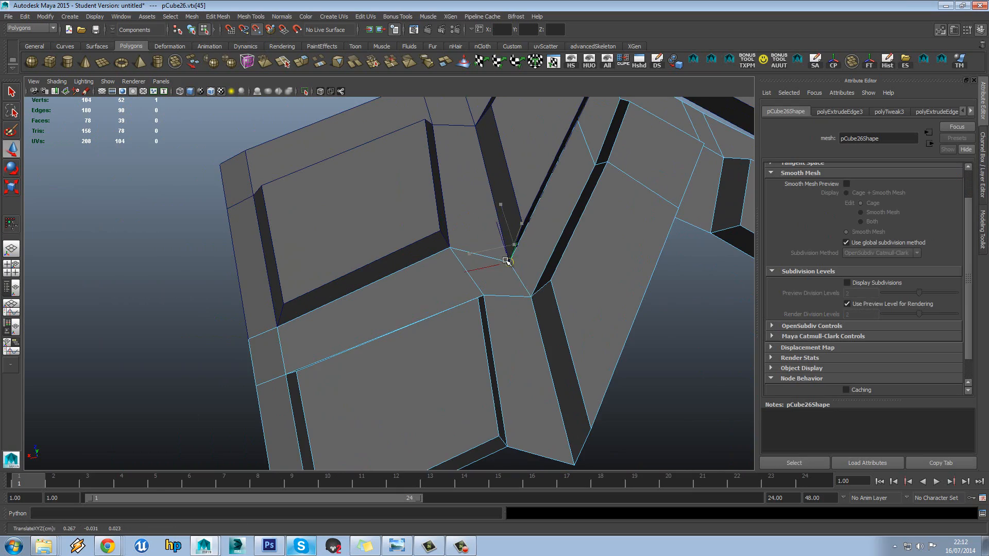
# - Snap the copy-side border vertex at the V-shaped tip onto the neighbouring segment's matching corner
pyautogui.keyDown('alt'); pyautogui.moveTo(609, 202); pyautogui.dragTo(462, 320); pyautogui.keyUp('alt')
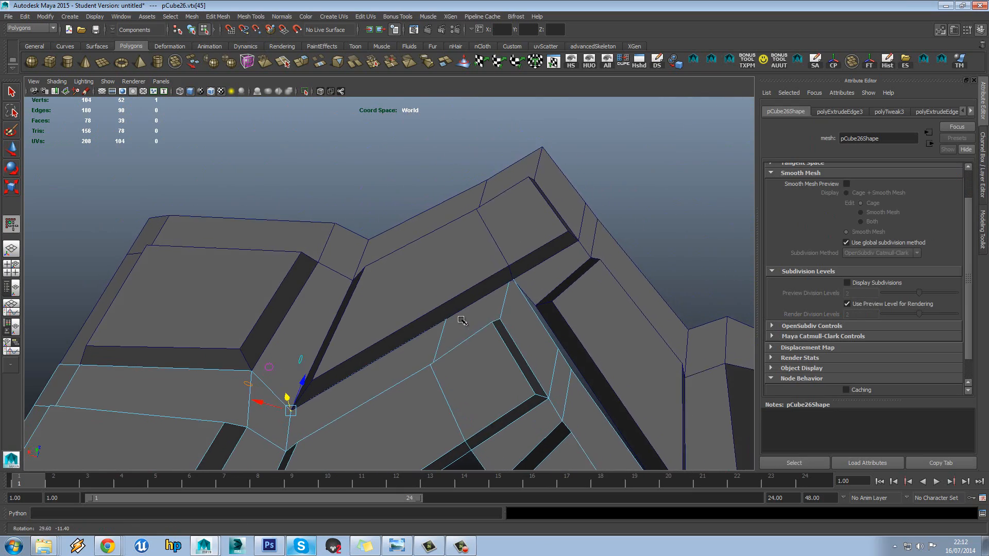
pyautogui.keyDown('alt'); pyautogui.moveTo(508, 341); pyautogui.dragTo(453, 291, button='middle'); pyautogui.keyUp('alt')
pyautogui.keyDown('alt'); pyautogui.moveTo(513, 298); pyautogui.dragTo(477, 294, button='right'); pyautogui.keyUp('alt')
pyautogui.keyDown('alt'); pyautogui.moveTo(477, 294); pyautogui.dragTo(275, 324); pyautogui.keyUp('alt')
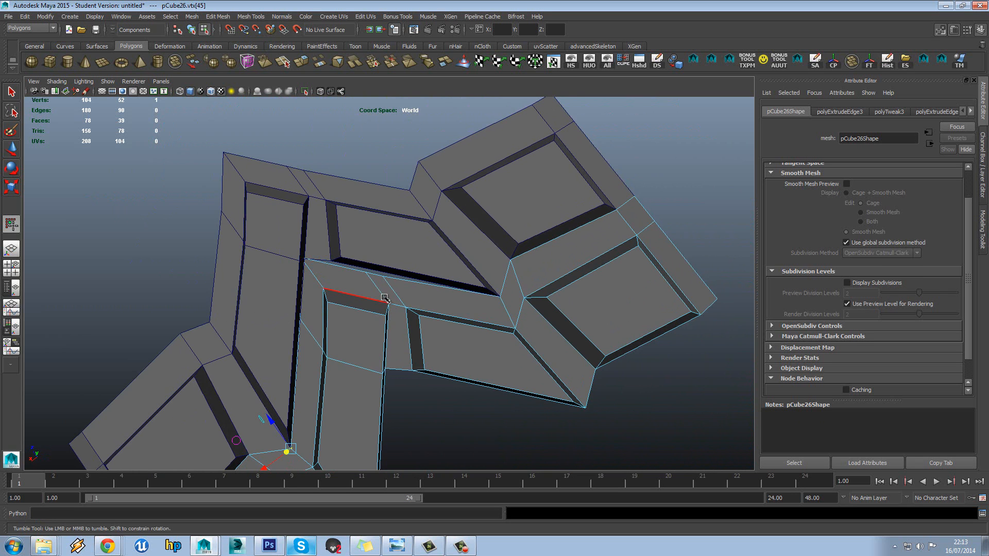
pyautogui.scroll(3, 408, 290)
pyautogui.keyDown('alt'); pyautogui.moveTo(398, 290); pyautogui.dragTo(332, 258, button='middle'); pyautogui.keyUp('alt')
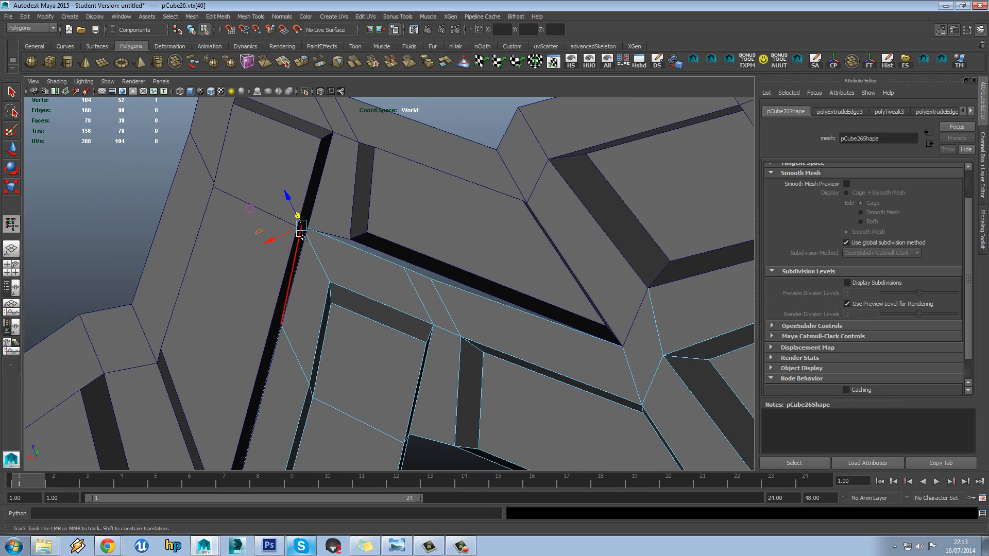
pyautogui.keyDown('alt'); pyautogui.moveTo(300, 349); pyautogui.dragTo(335, 300, button='middle'); pyautogui.keyUp('alt')
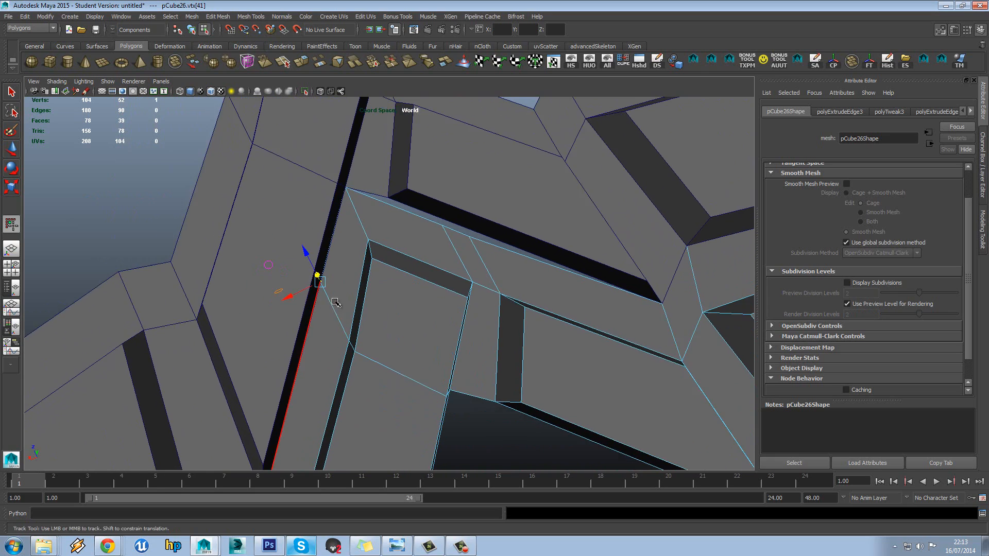
# - Try to snap the border vertex beside the V tip onto the tip corner, and undo it
pyautogui.scroll(-5, 340, 304)
pyautogui.keyDown('alt'); pyautogui.moveTo(390, 318); pyautogui.dragTo(425, 273); pyautogui.keyUp('alt')
pyautogui.moveTo(351, 260); pyautogui.dragTo(369, 240)
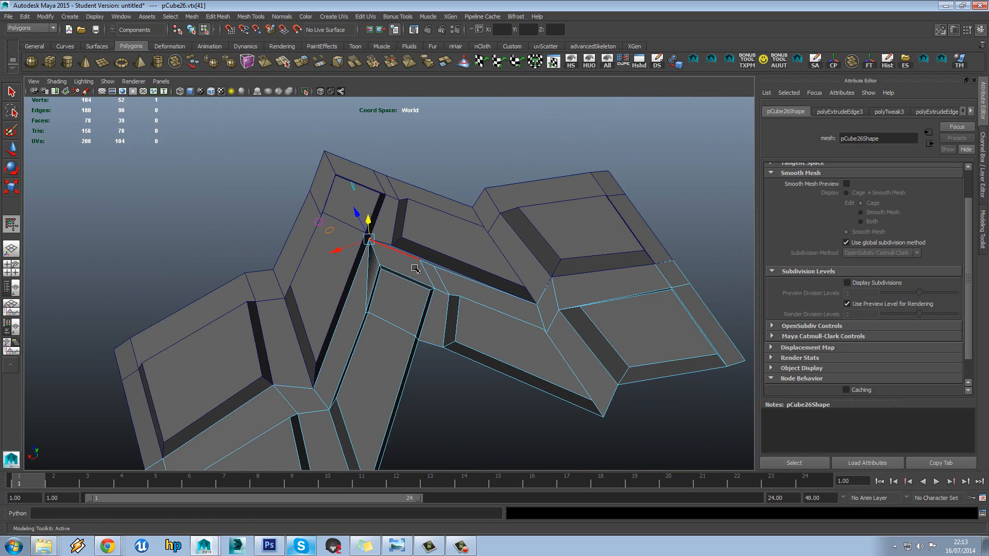
pyautogui.keyDown('alt'); pyautogui.moveTo(412, 273); pyautogui.dragTo(407, 283); pyautogui.keyUp('alt')
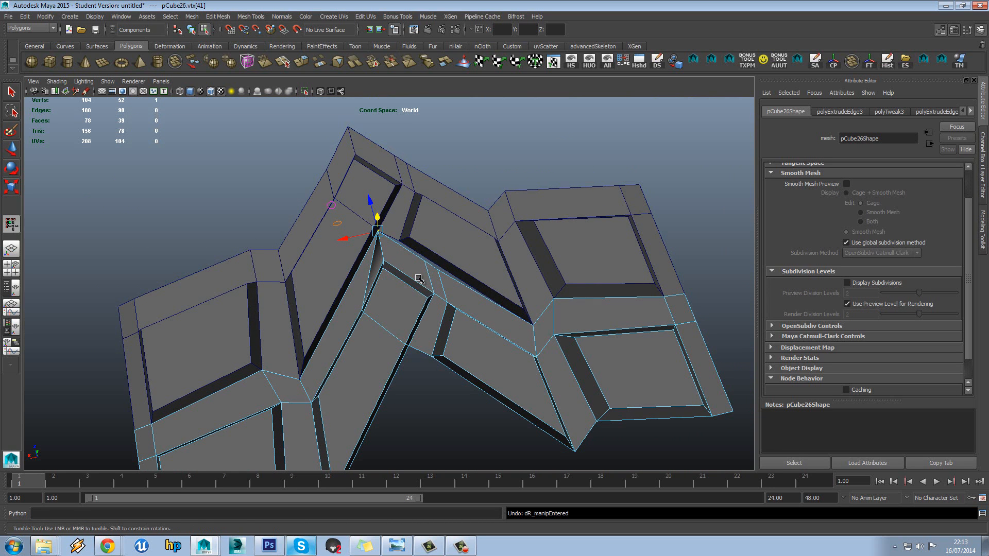
pyautogui.hotkey('ctrl', 'z')
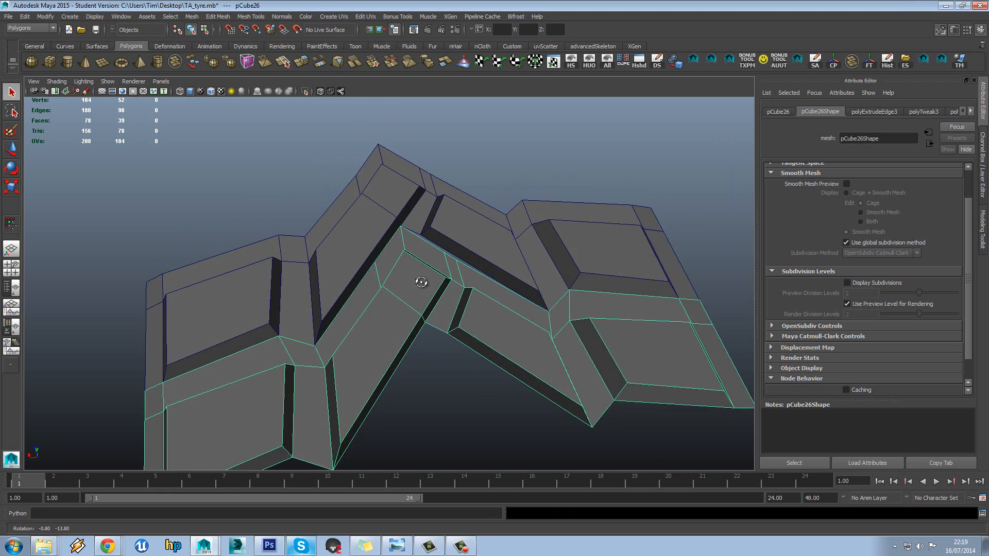
# - In vertex mode, snap the segment's border vertex beside the V tip onto the tip corner
pyautogui.scroll(3, 402, 261)
pyautogui.keyDown('alt'); pyautogui.moveTo(403, 261); pyautogui.dragTo(409, 217); pyautogui.keyUp('alt')
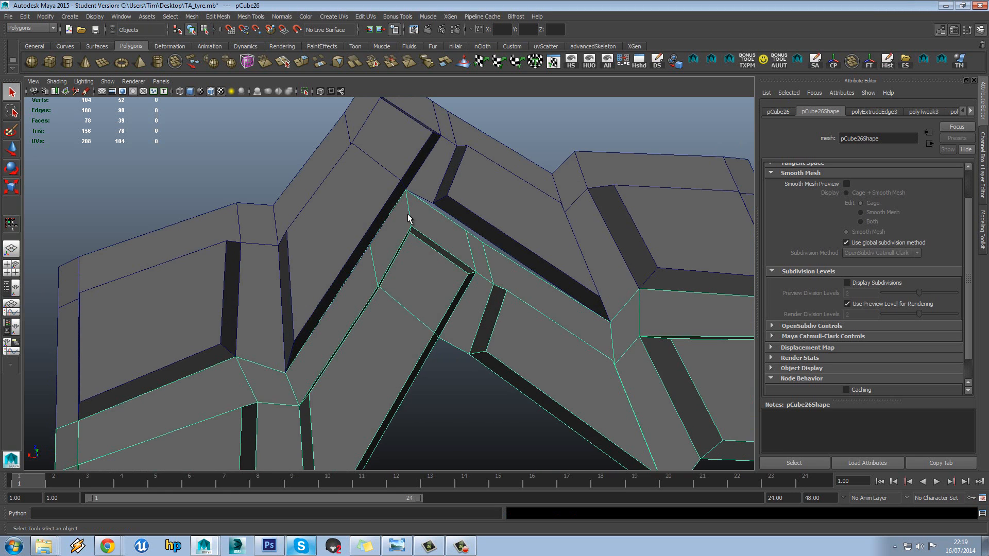
pyautogui.moveTo(404, 217); pyautogui.dragTo(364, 215, button='right')
pyautogui.click(369, 243)
pyautogui.press('w')
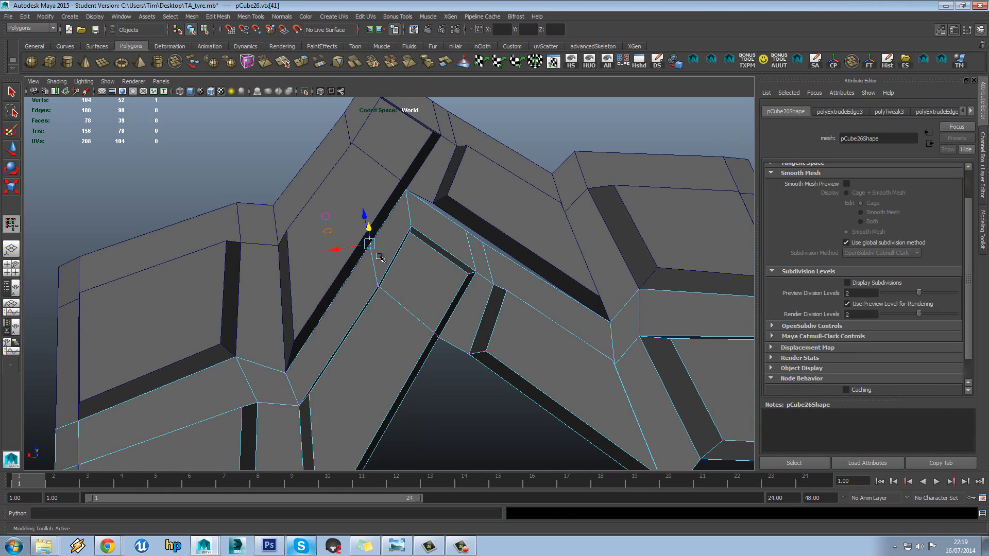
pyautogui.keyDown('alt'); pyautogui.moveTo(403, 192); pyautogui.dragTo(442, 237); pyautogui.keyUp('alt')
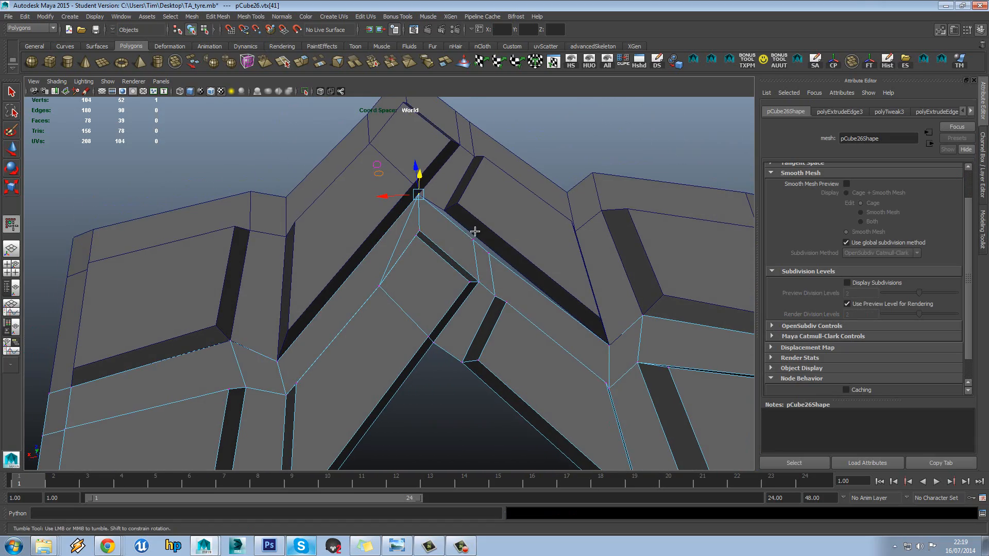
# - Snap the two border vertices on the shorter arm of the V onto the neighbouring segment's block corners
pyautogui.click(444, 211)
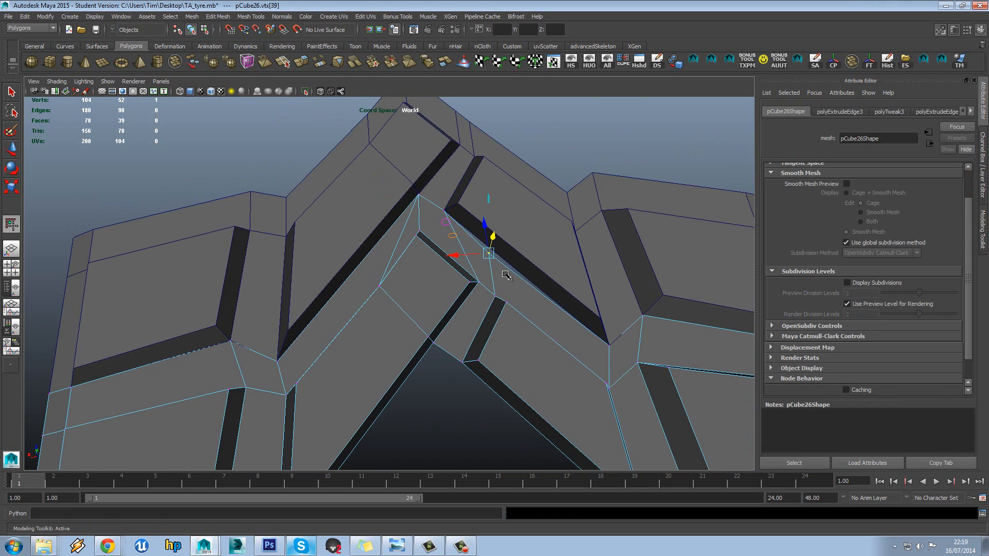
pyautogui.keyDown('alt'); pyautogui.moveTo(506, 275); pyautogui.dragTo(442, 254, button='middle'); pyautogui.keyUp('alt')
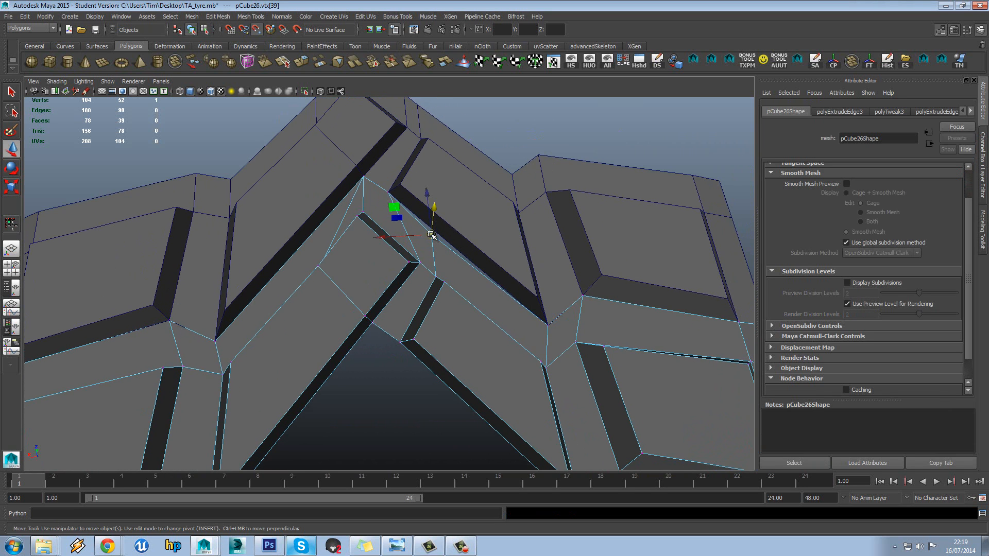
pyautogui.moveTo(431, 234); pyautogui.dragTo(517, 275)
pyautogui.moveTo(526, 271); pyautogui.dragTo(553, 285, button='right')
pyautogui.press('q')
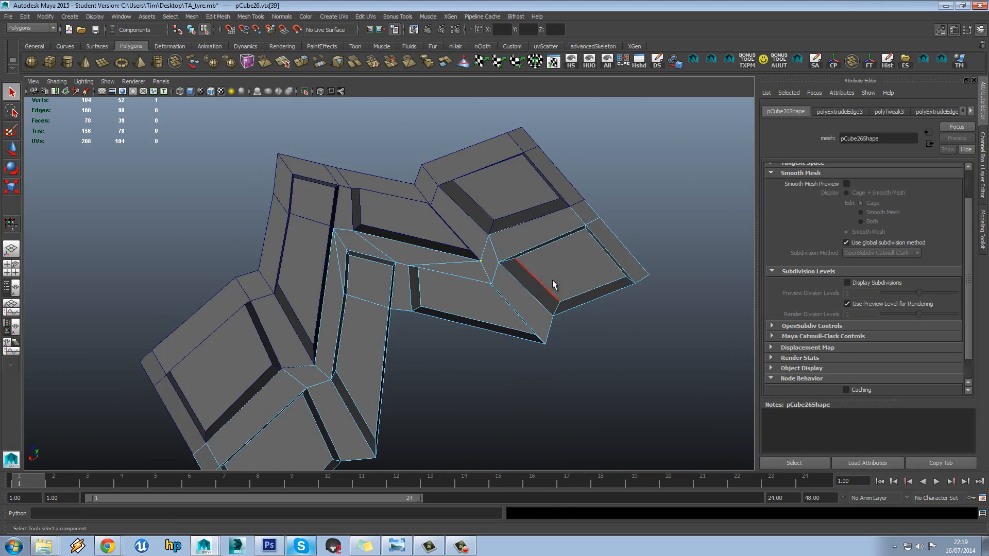
# - In the top view, scale down slightly the two top faces of the V's longer raised block
pyautogui.keyDown('alt'); pyautogui.moveTo(569, 286); pyautogui.dragTo(383, 260); pyautogui.keyUp('alt')
pyautogui.rightClick(375, 251)
pyautogui.keyDown('alt'); pyautogui.moveTo(441, 236); pyautogui.dragTo(404, 240); pyautogui.keyUp('alt')
pyautogui.press('space')
pyautogui.scroll(3, 418, 239)
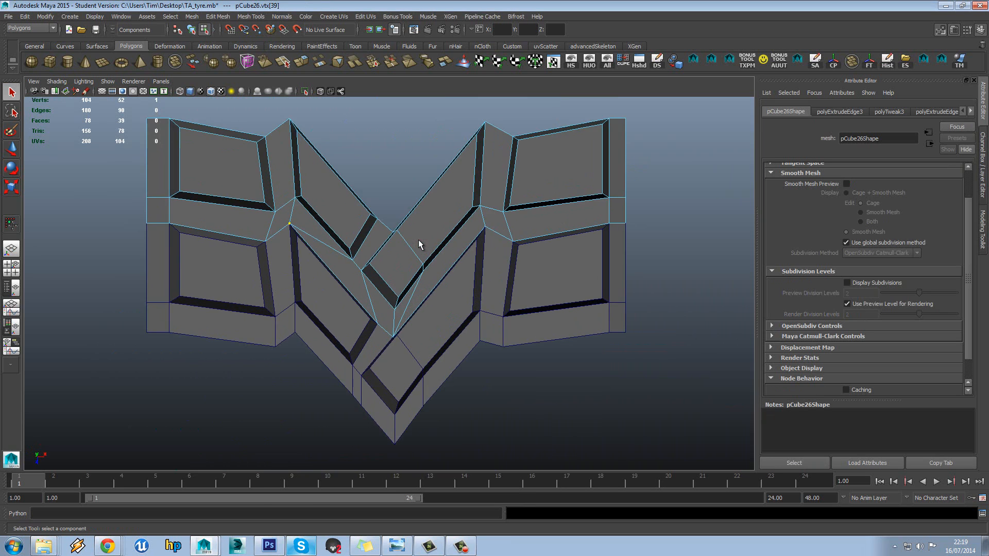
pyautogui.scroll(1, 435, 215)
pyautogui.keyDown('alt'); pyautogui.moveTo(444, 195); pyautogui.dragTo(440, 219, button='middle'); pyautogui.keyUp('alt')
pyautogui.click(437, 221)
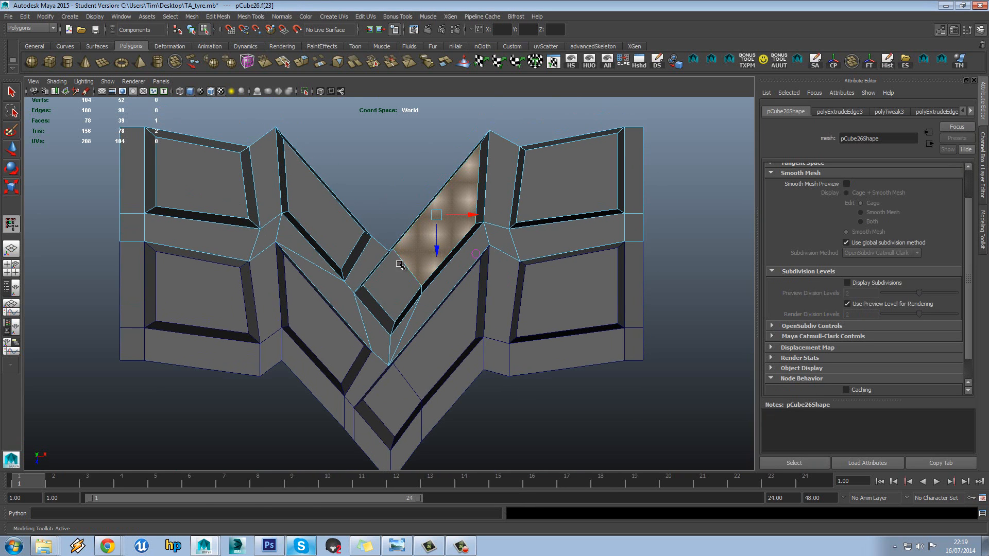
pyautogui.keyDown('shift'); pyautogui.click(390, 278); pyautogui.keyUp('shift')
pyautogui.press('w')
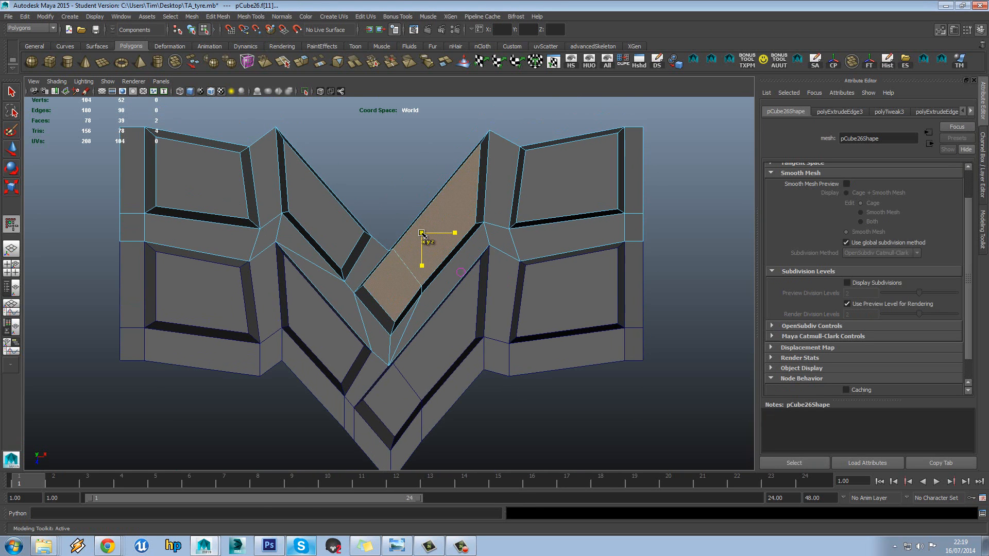
pyautogui.moveTo(422, 236); pyautogui.dragTo(423, 236)
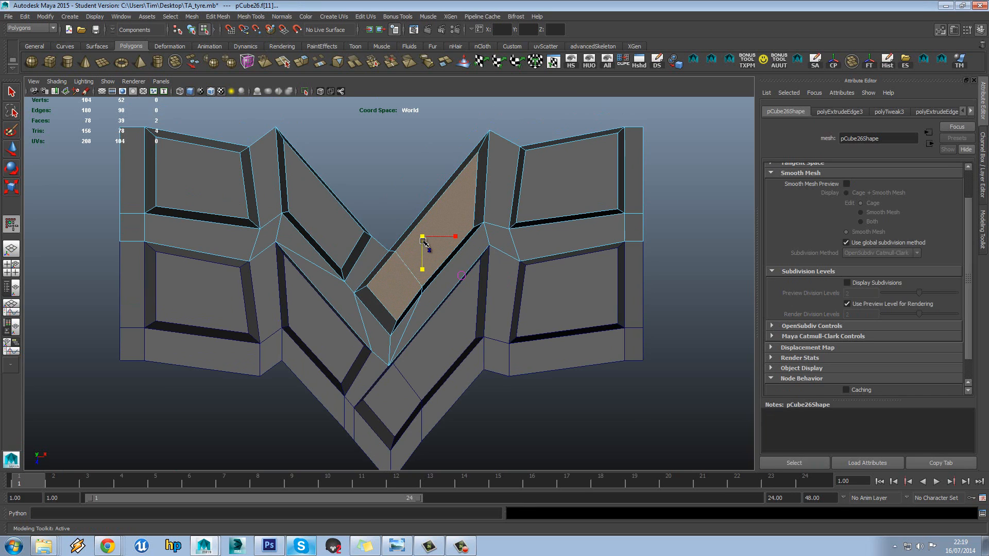
# - Scale down slightly the top face of the V's shorter raised block, and return to object mode in perspective
pyautogui.click(332, 214)
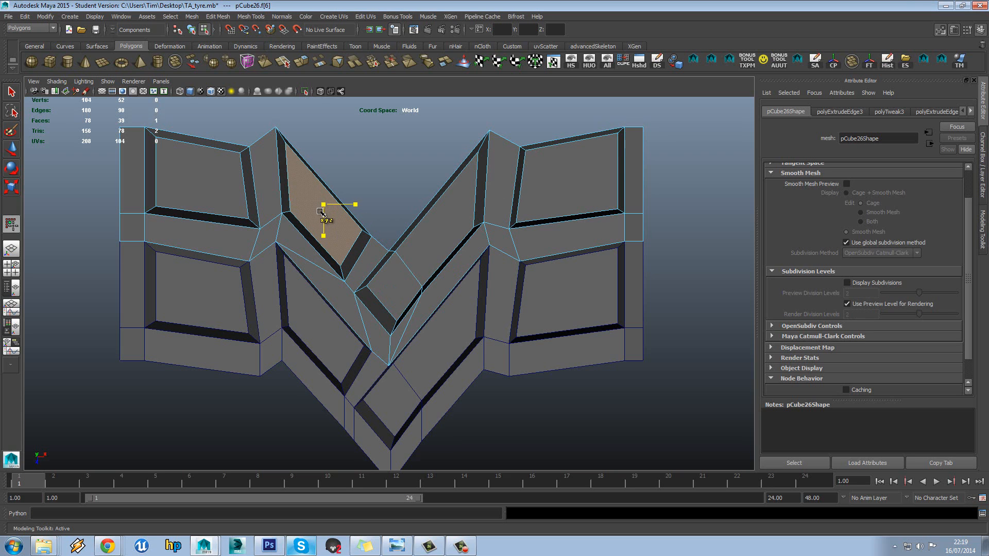
pyautogui.moveTo(325, 208); pyautogui.dragTo(325, 208)
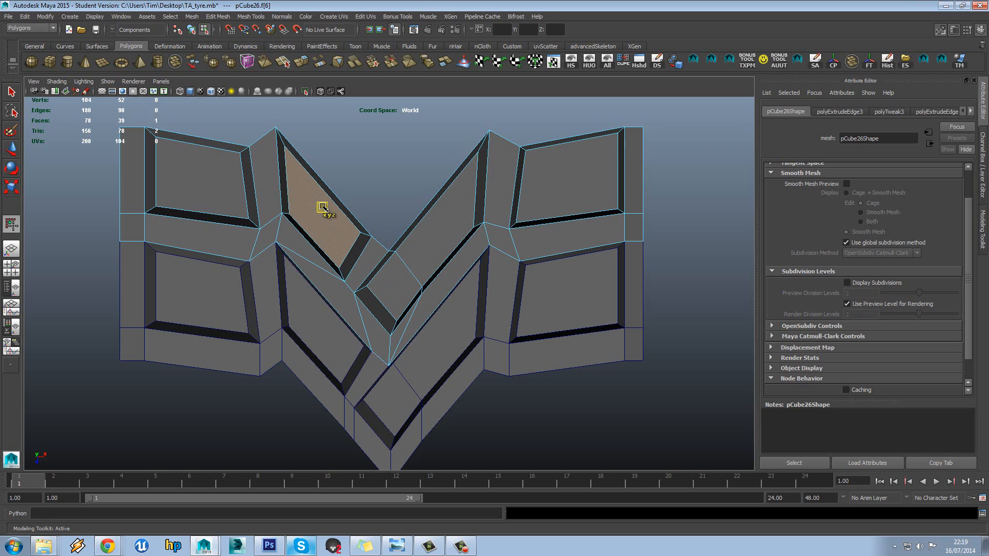
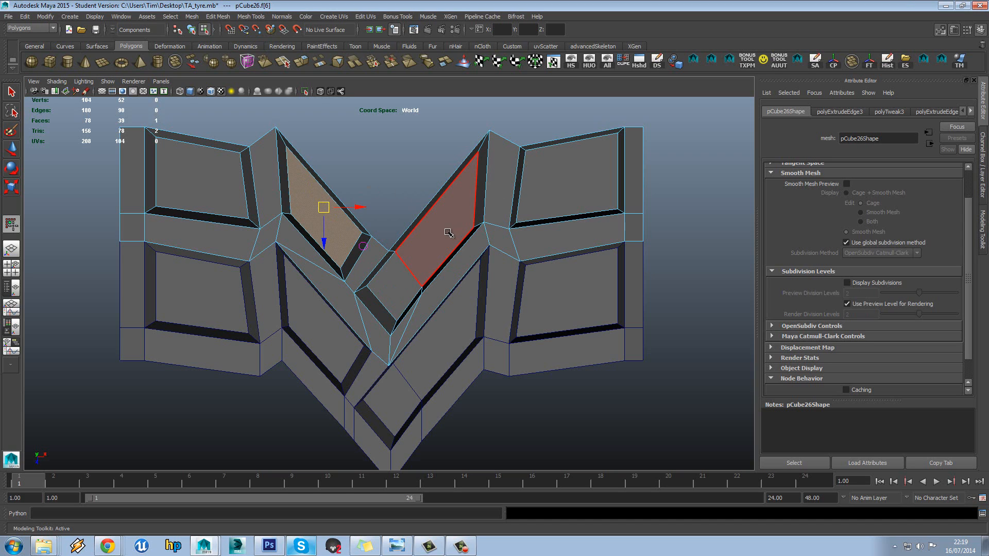
pyautogui.press('space')
pyautogui.moveTo(447, 232); pyautogui.dragTo(447, 212)
pyautogui.keyDown('alt'); pyautogui.moveTo(485, 245); pyautogui.dragTo(381, 286); pyautogui.keyUp('alt')
pyautogui.rightClick(377, 288)
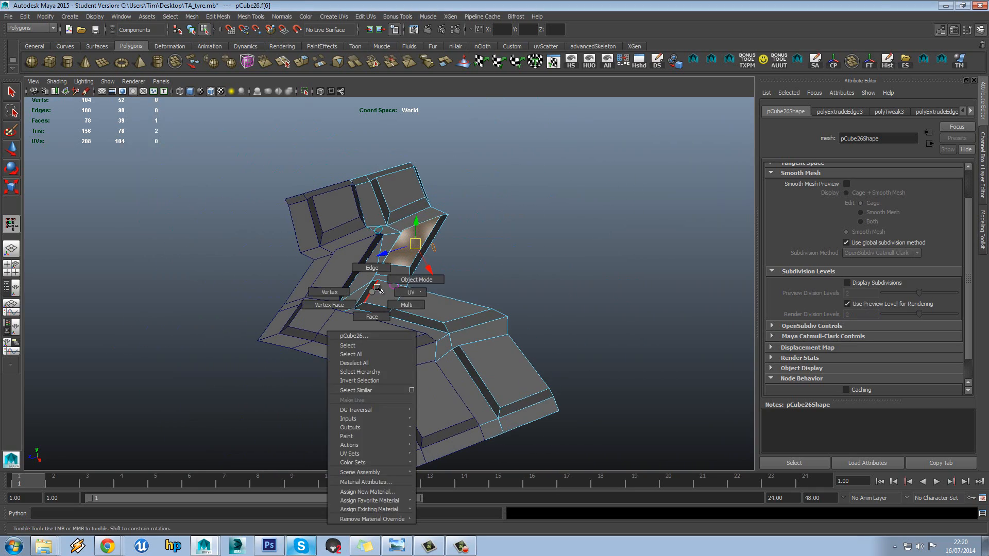
pyautogui.moveTo(376, 287); pyautogui.dragTo(378, 286, button='right')
# - Delete the duplicated tread segment, keeping only the original
pyautogui.keyDown('alt'); pyautogui.moveTo(443, 282); pyautogui.dragTo(371, 327); pyautogui.keyUp('alt')
pyautogui.click(481, 278)
pyautogui.scroll(-1, 477, 279)
pyautogui.click(343, 329)
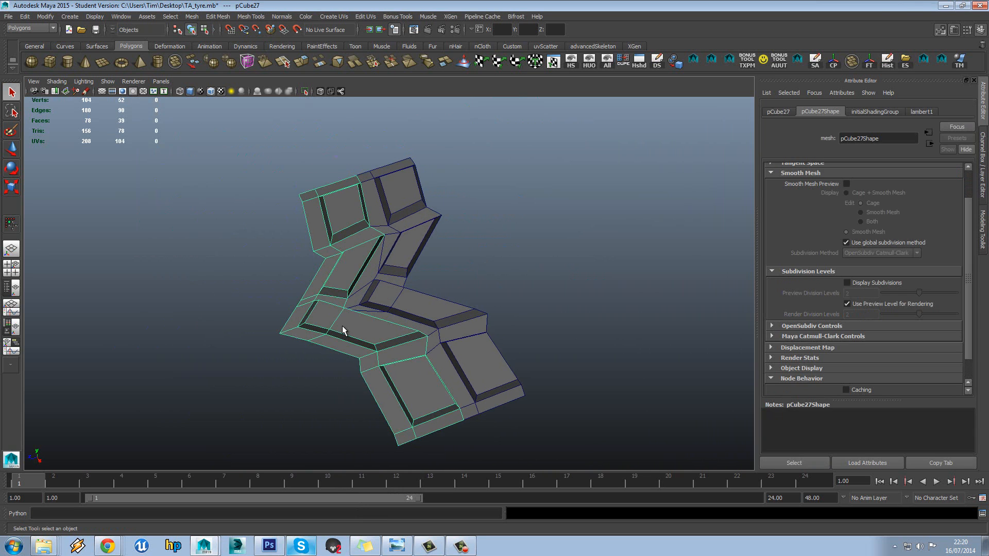
pyautogui.press('Delete')
# - Select the remaining segment and snap its pivot to the inner corner of the V
pyautogui.click(382, 294)
pyautogui.keyDown('alt'); pyautogui.moveTo(382, 294); pyautogui.dragTo(483, 287); pyautogui.keyUp('alt')
pyautogui.keyDown('alt'); pyautogui.moveTo(476, 291); pyautogui.dragTo(378, 235); pyautogui.keyUp('alt')
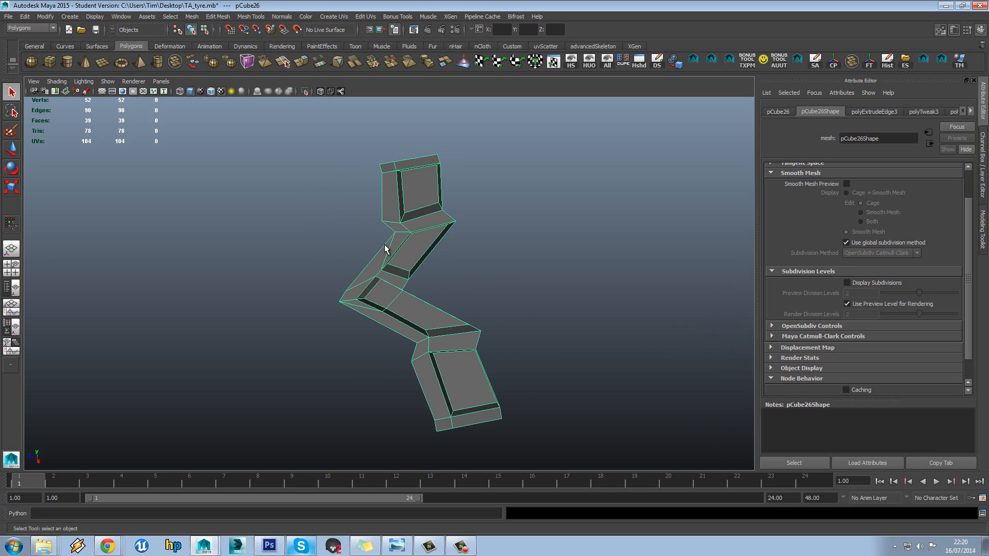
pyautogui.press('w')
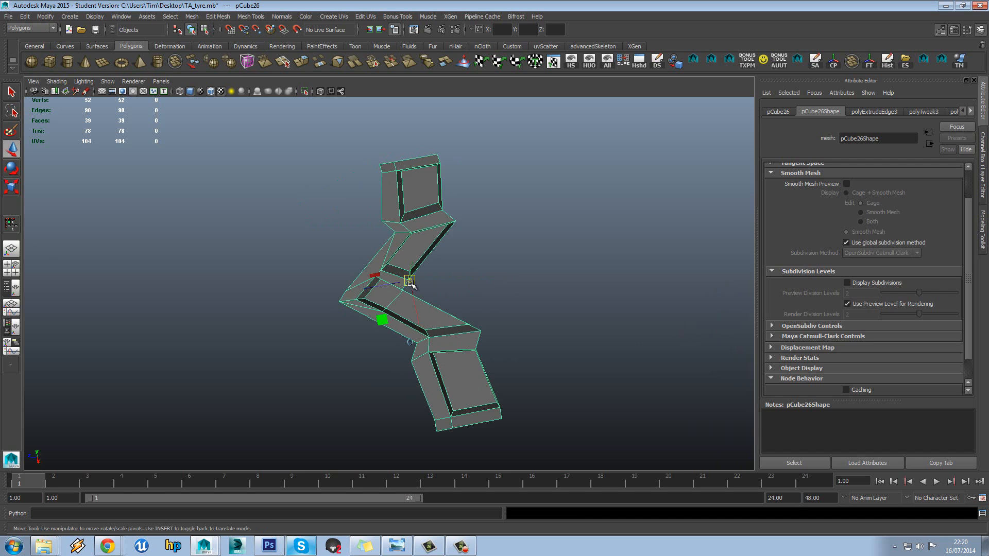
pyautogui.moveTo(410, 281); pyautogui.dragTo(338, 301)
pyautogui.press('Insert')
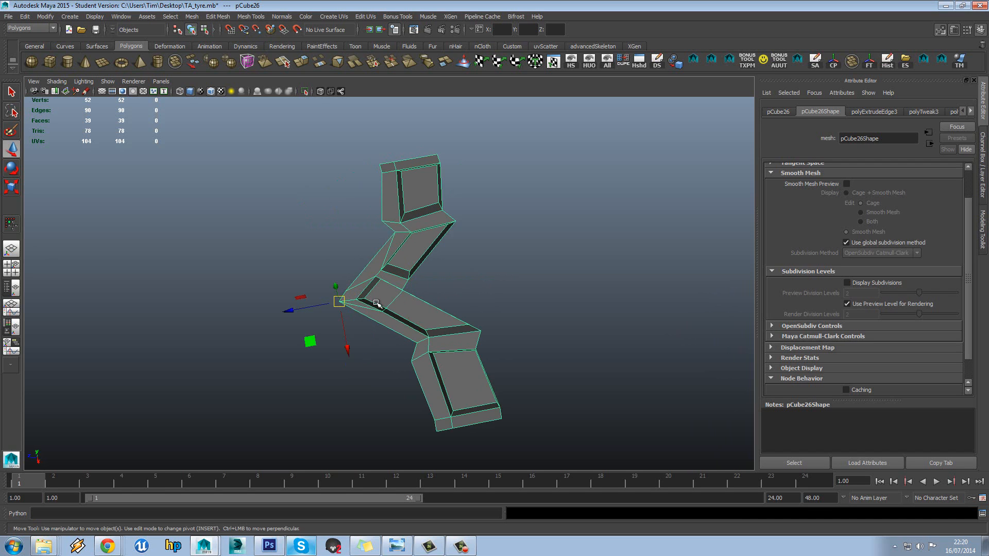
pyautogui.keyDown('alt'); pyautogui.moveTo(441, 307); pyautogui.dragTo(348, 289); pyautogui.keyUp('alt')
pyautogui.press('Insert')
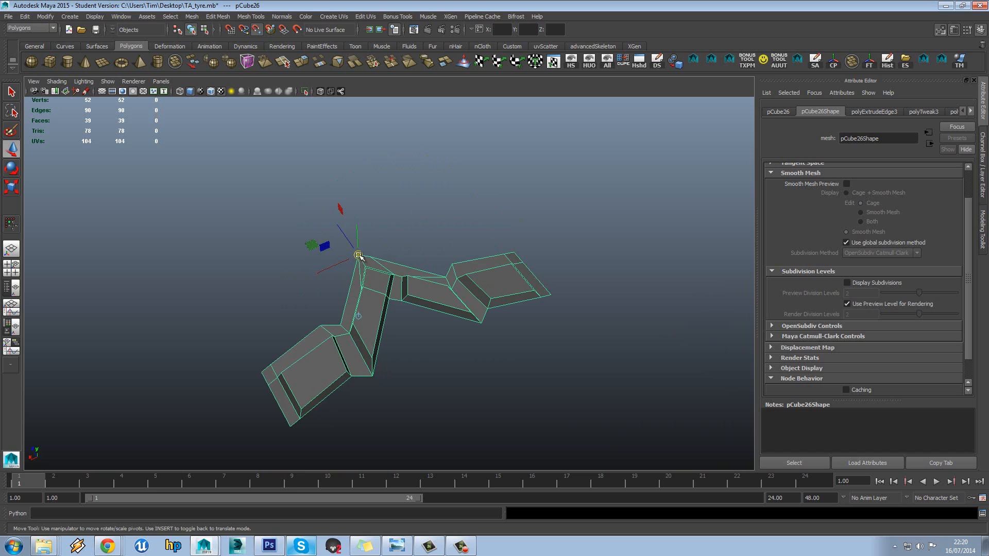
pyautogui.moveTo(358, 255); pyautogui.dragTo(489, 326)
pyautogui.press('Insert')
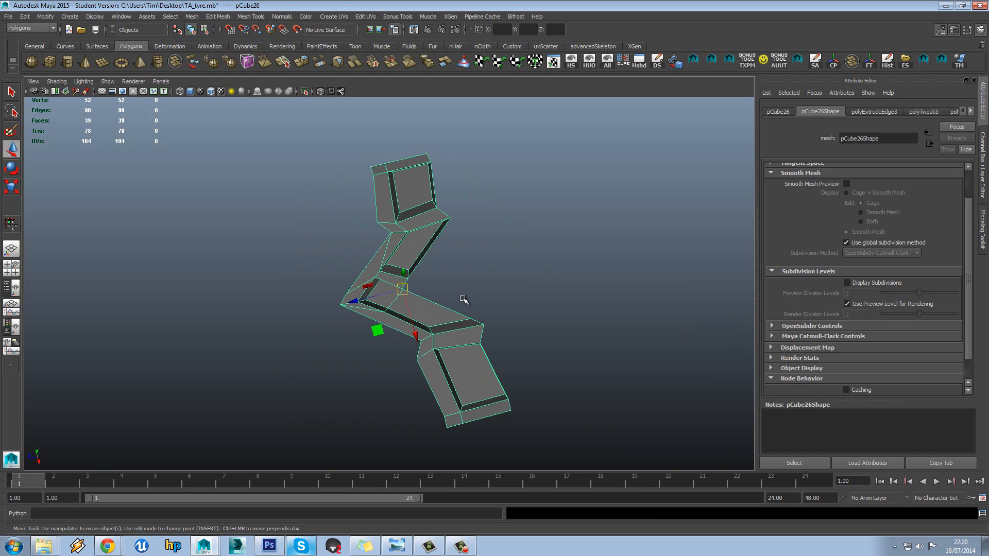
# - Duplicate the segment and snap the copy's inner V corner onto the original's outer tip
pyautogui.hotkey('ctrl', 'd')
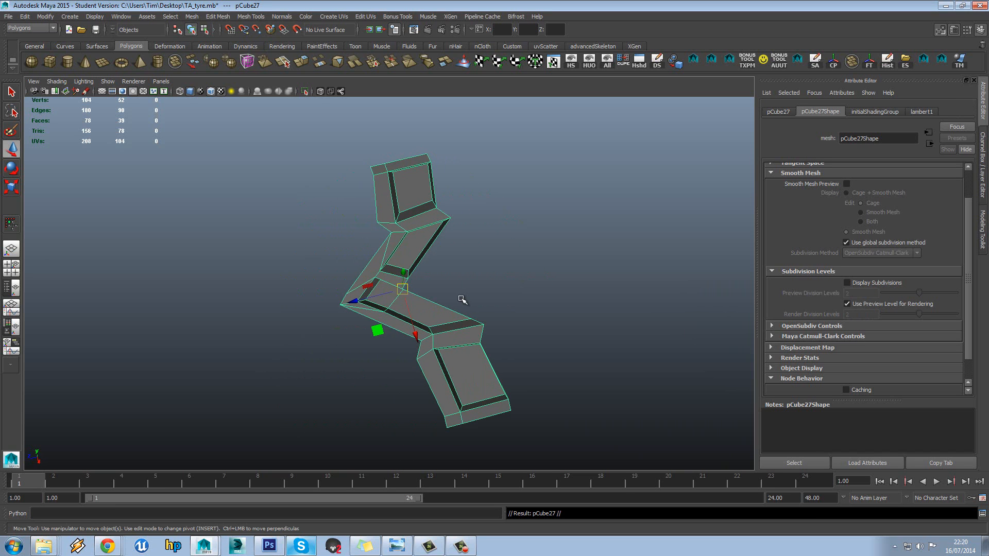
pyautogui.moveTo(402, 295); pyautogui.dragTo(313, 345)
pyautogui.click(490, 283)
pyautogui.keyDown('alt'); pyautogui.moveTo(490, 284); pyautogui.dragTo(536, 276); pyautogui.keyUp('alt')
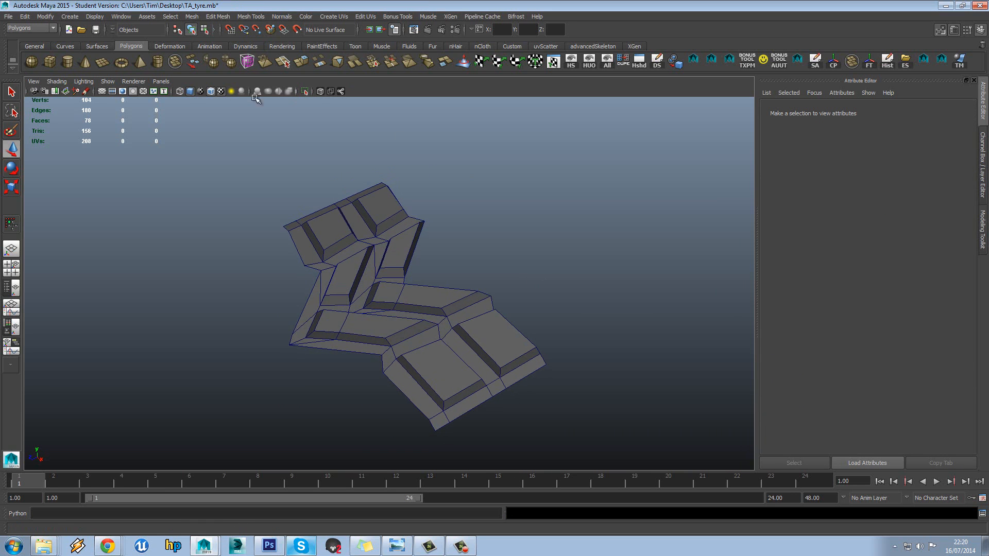
# - Turn off wireframe on shaded in the viewport, and delete the test copy of the segment
pyautogui.click(210, 92)
pyautogui.keyDown('alt'); pyautogui.moveTo(282, 151); pyautogui.dragTo(334, 159); pyautogui.keyUp('alt')
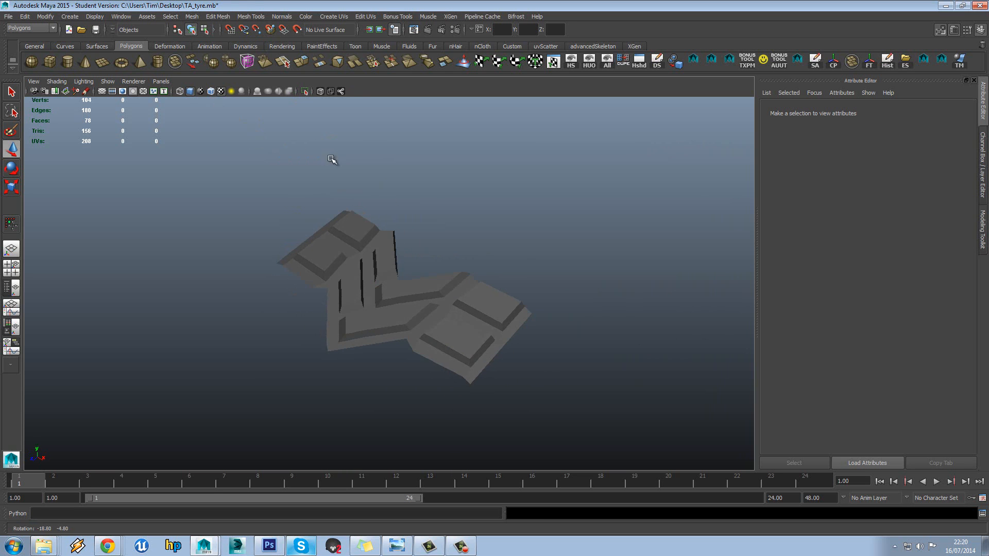
pyautogui.click(338, 256)
pyautogui.press('Delete')
pyautogui.keyDown('alt'); pyautogui.moveTo(359, 244); pyautogui.dragTo(386, 229); pyautogui.keyUp('alt')
pyautogui.click(394, 231)
pyautogui.click(468, 214)
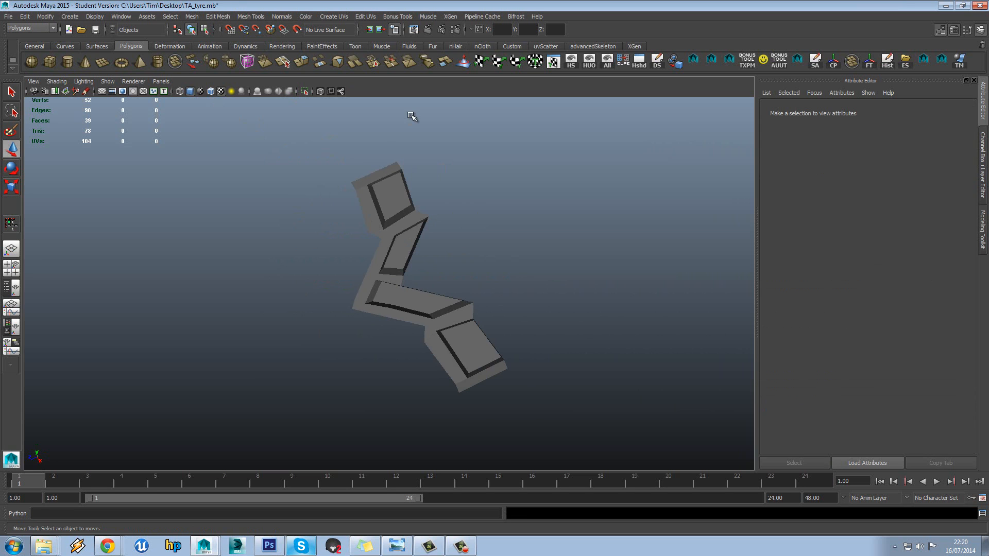
# - Select the tread segment and save the scene
pyautogui.keyDown('alt'); pyautogui.moveTo(412, 117); pyautogui.dragTo(449, 199); pyautogui.keyUp('alt')
pyautogui.click(413, 208)
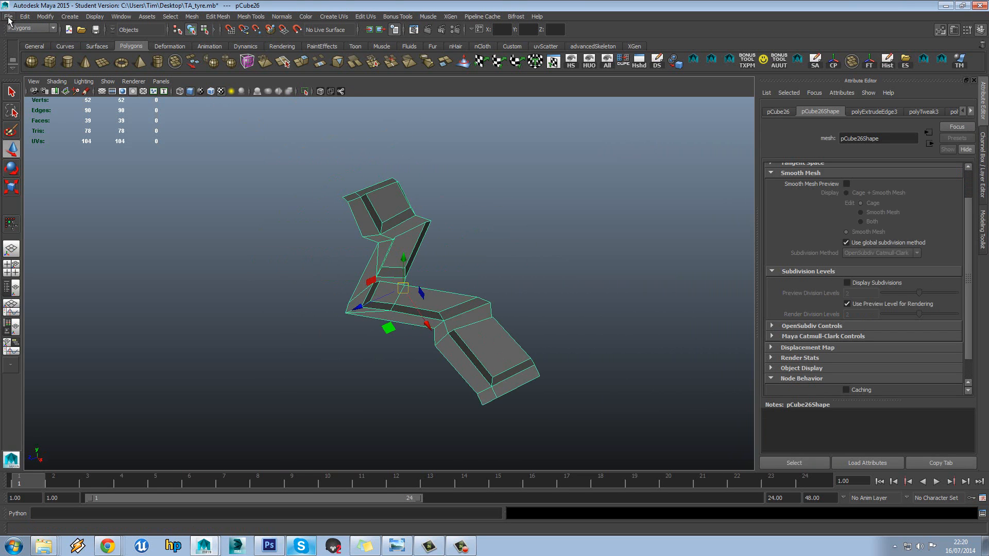
pyautogui.click(8, 17)
pyautogui.click(31, 48)
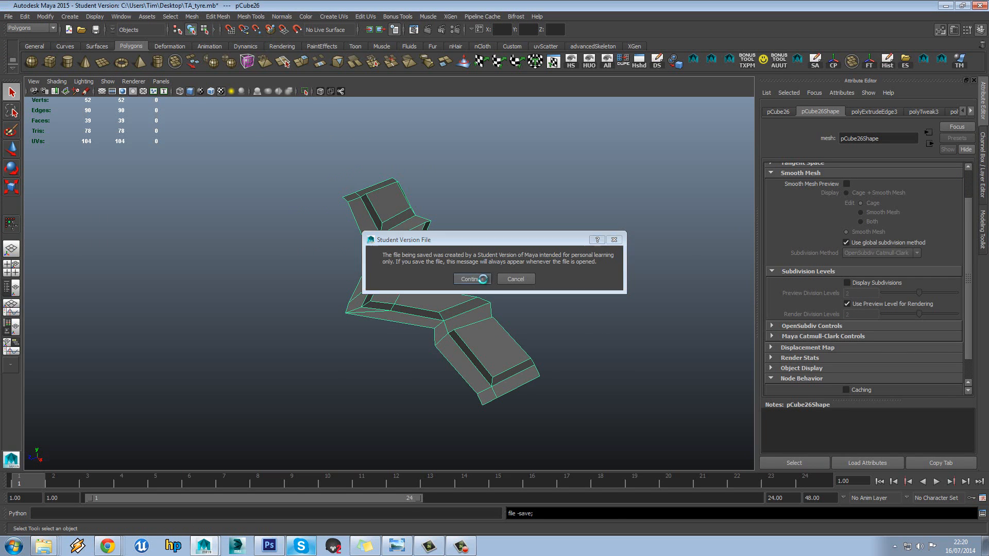
# - Accept the student version notice to finish saving the scene, and deselect the tread mesh
pyautogui.click(482, 279)
pyautogui.press('w')
pyautogui.keyDown('alt'); pyautogui.moveTo(508, 254); pyautogui.dragTo(459, 259); pyautogui.keyUp('alt')
pyautogui.click(488, 260)
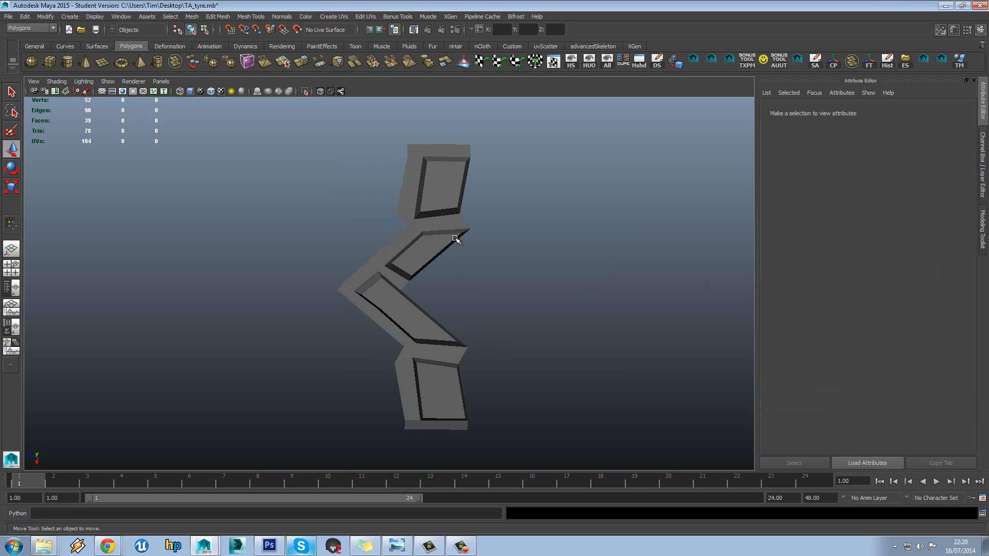
# - Switch the viewport to the top orthographic view, looking straight down on the V-shaped tread mesh
pyautogui.click(420, 146)
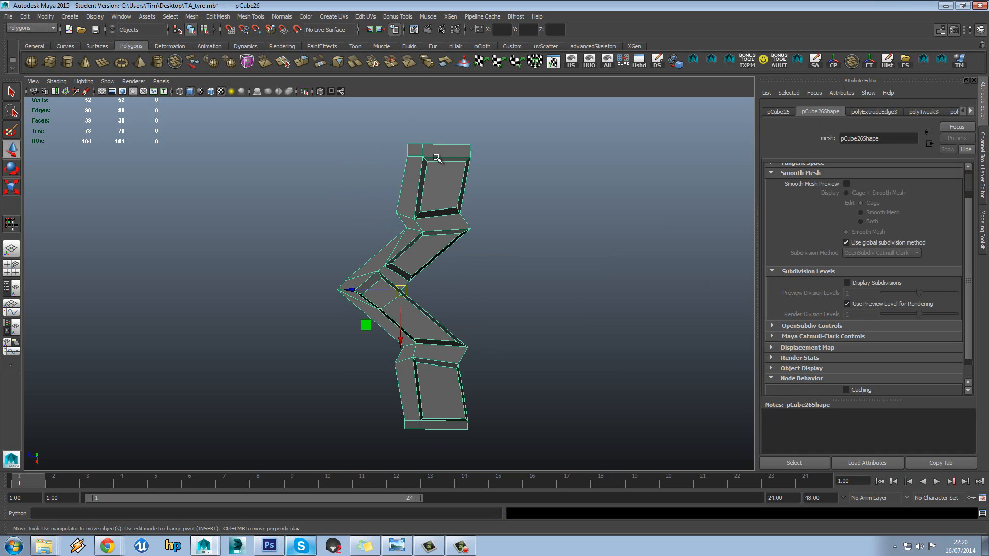
pyautogui.click(334, 17)
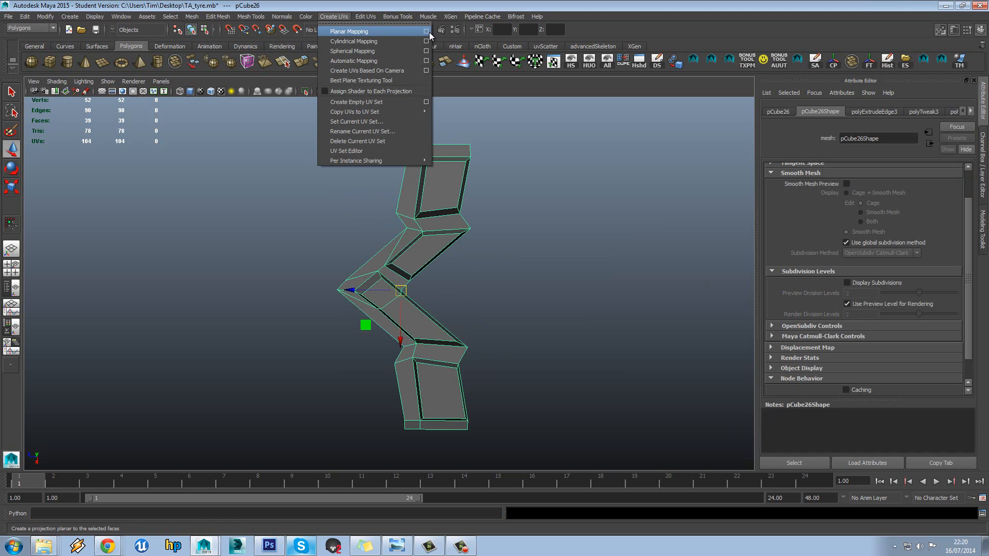
pyautogui.click(551, 205)
pyautogui.keyDown('alt'); pyautogui.moveTo(551, 205); pyautogui.dragTo(485, 228); pyautogui.keyUp('alt')
pyautogui.press('space')
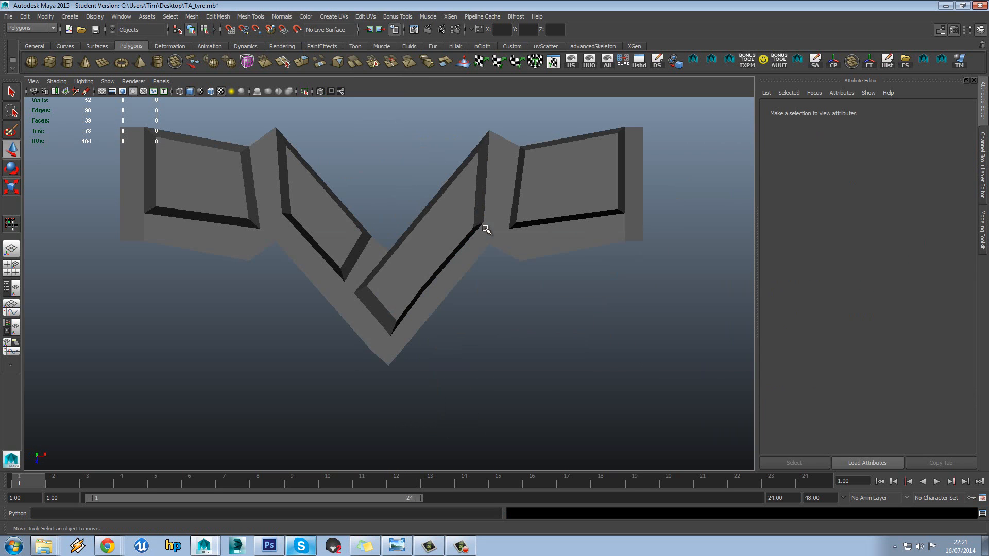
# - Create UVs based on camera for the whole V-shaped tread mesh from the top view
pyautogui.click(334, 17)
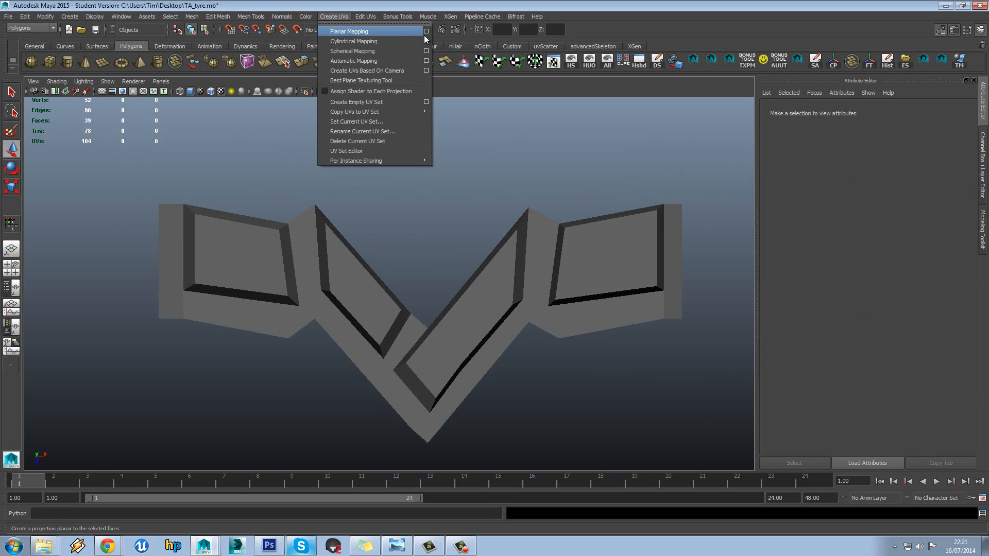
pyautogui.click(388, 70)
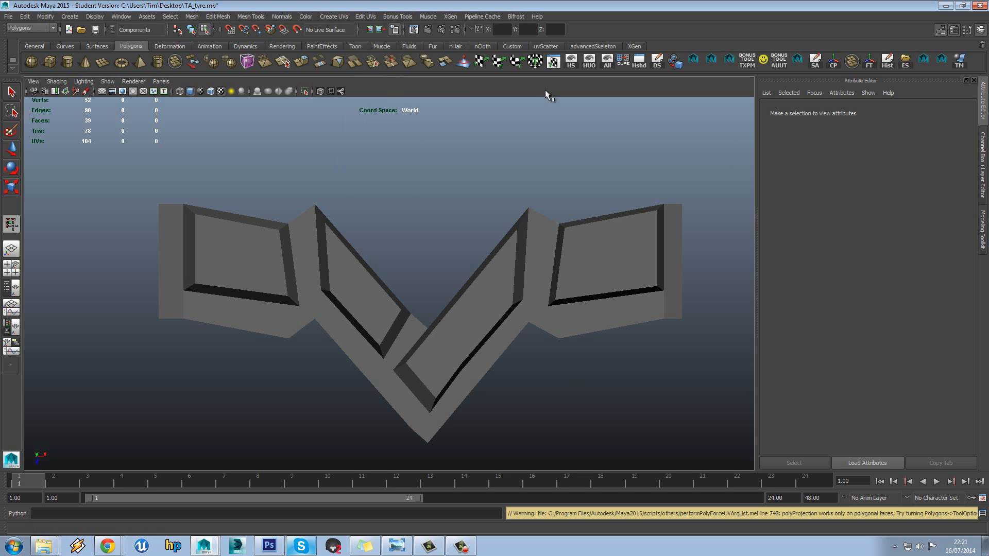
pyautogui.click(561, 214)
pyautogui.moveTo(534, 227); pyautogui.dragTo(554, 222, button='right')
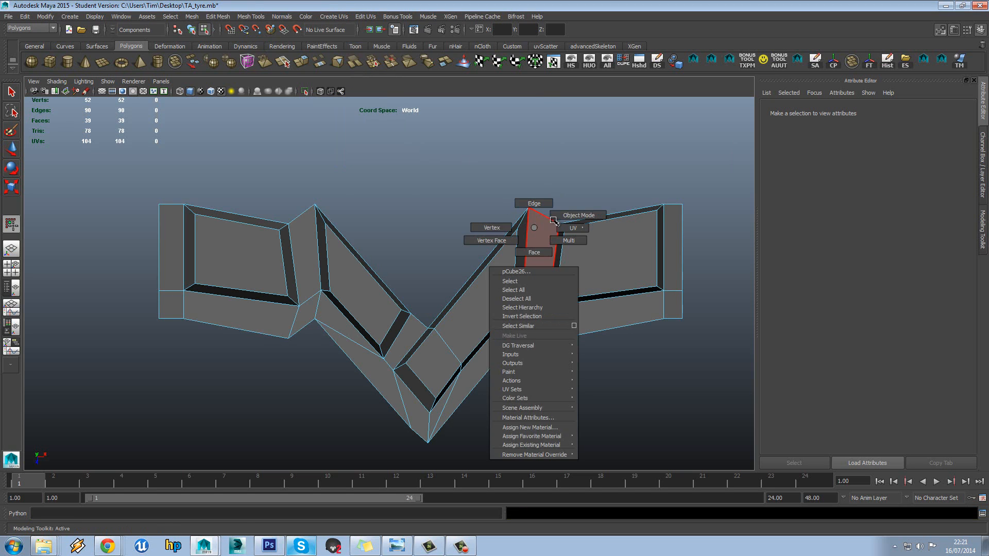
pyautogui.click(554, 221)
pyautogui.click(334, 16)
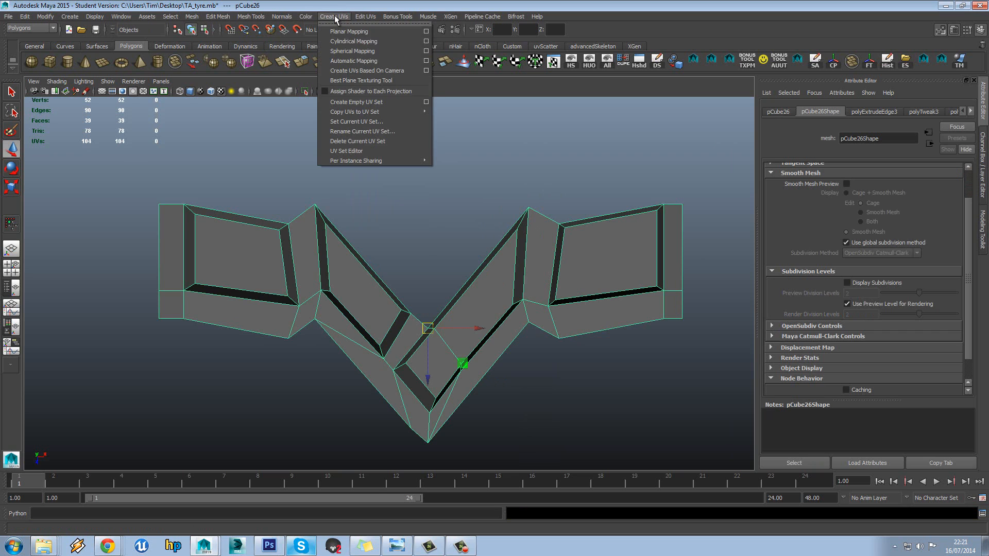
pyautogui.click(372, 69)
# - Open the UV Texture Editor and squash the tread's UV shell vertically to match the mesh's proportions
pyautogui.click(587, 65)
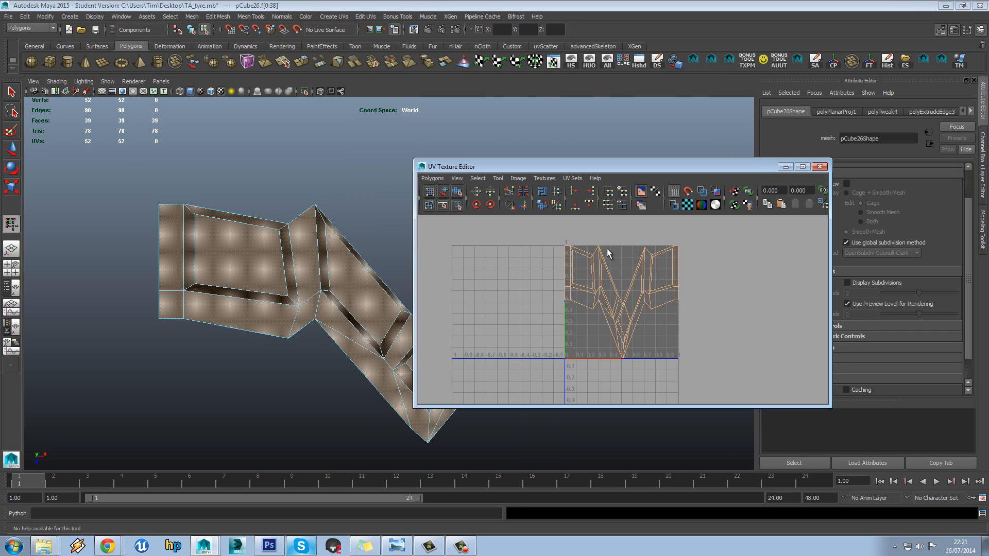
pyautogui.scroll(3, 639, 283)
pyautogui.moveTo(617, 258); pyautogui.dragTo(618, 280)
pyautogui.scroll(1, 655, 269)
pyautogui.scroll(3, 657, 265)
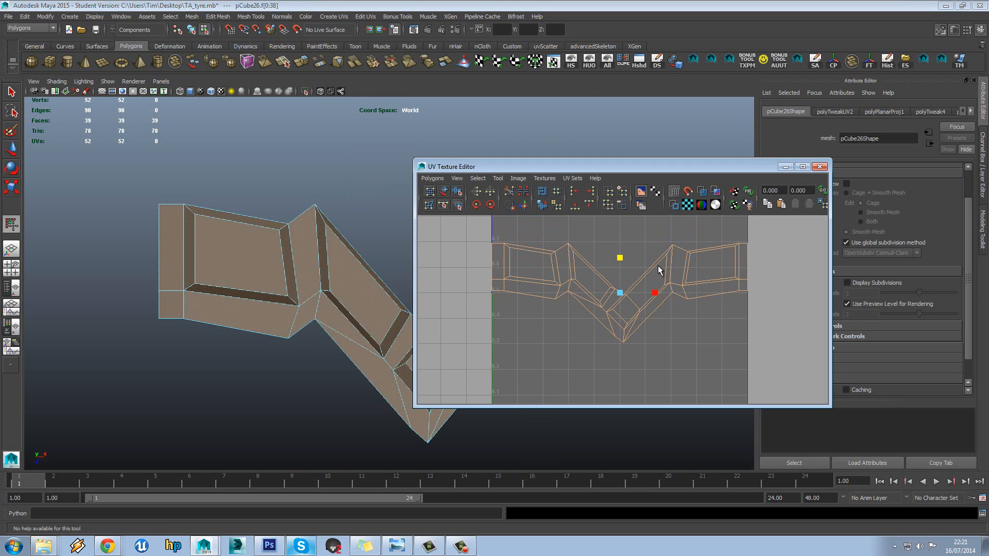
# - Examine the UVs of the raised tread faces one by one in the UV Texture Editor
pyautogui.moveTo(665, 260); pyautogui.dragTo(666, 280, button='right')
pyautogui.click(630, 310)
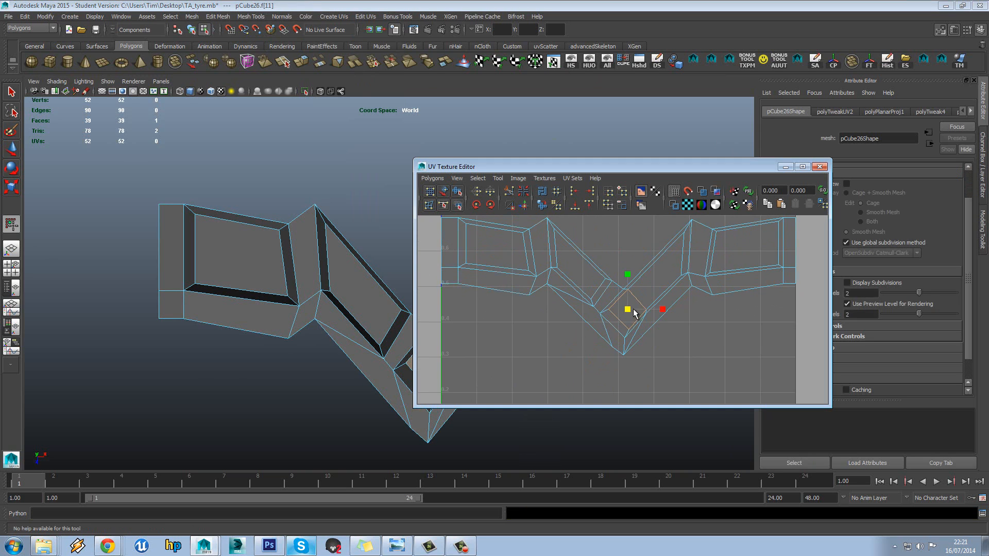
pyautogui.keyDown('shift'); pyautogui.click(658, 280); pyautogui.keyUp('shift')
pyautogui.moveTo(648, 286); pyautogui.dragTo(645, 285)
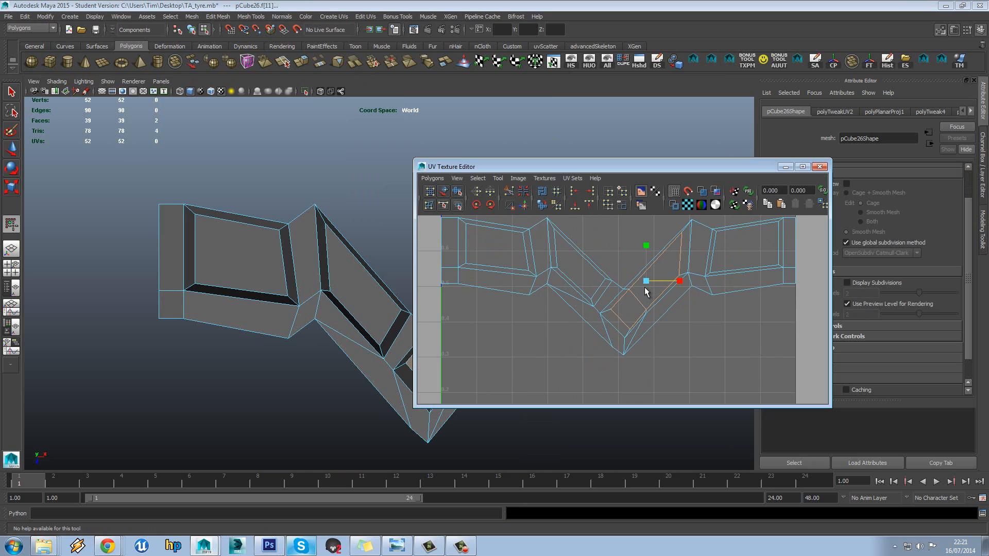
pyautogui.moveTo(646, 246); pyautogui.dragTo(648, 251)
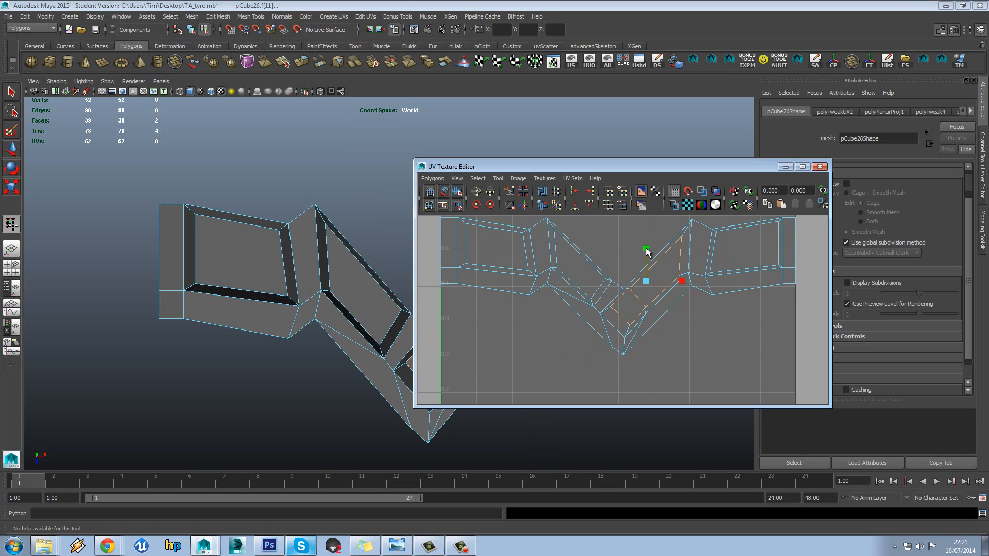
pyautogui.click(743, 247)
pyautogui.click(571, 274)
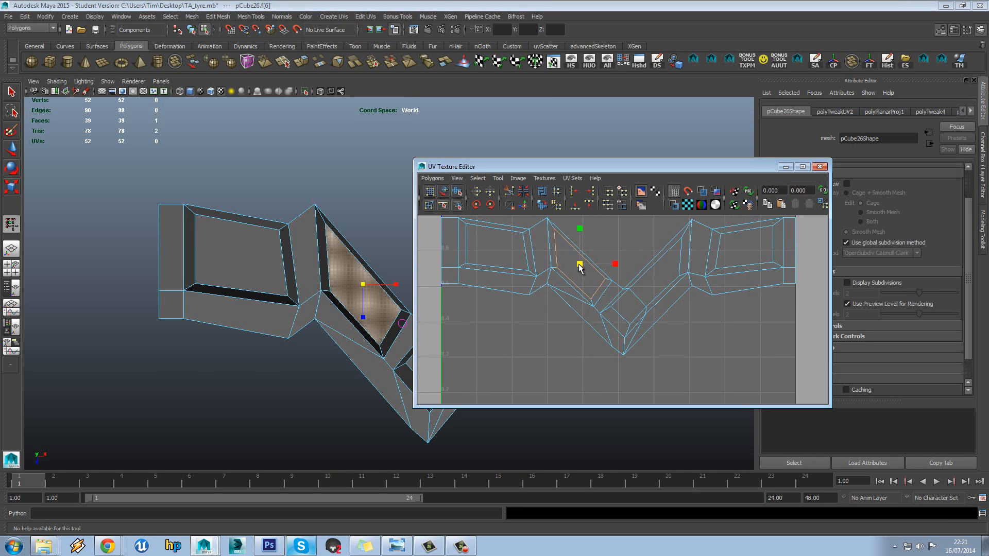
pyautogui.moveTo(578, 266); pyautogui.dragTo(579, 268)
pyautogui.press('w')
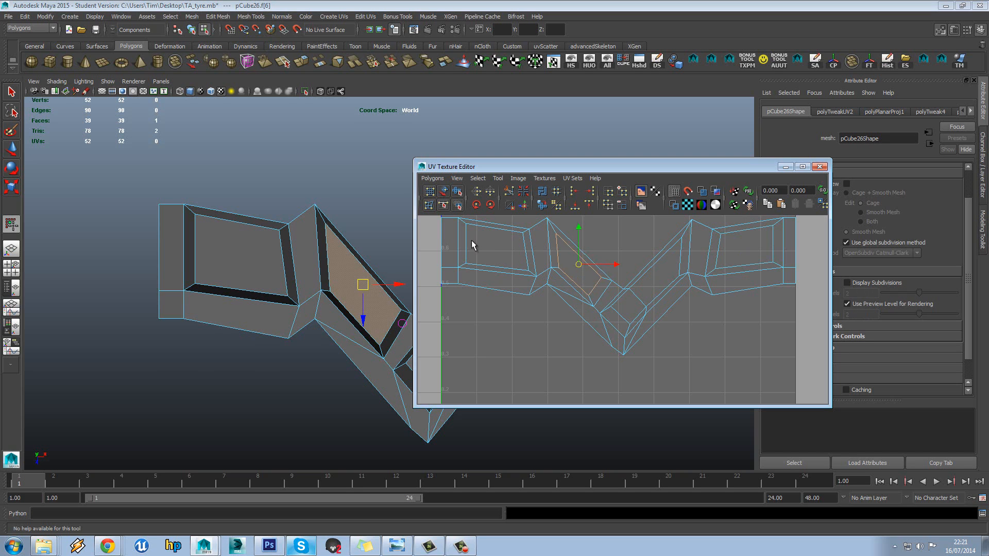
pyautogui.click(482, 245)
pyautogui.press('r')
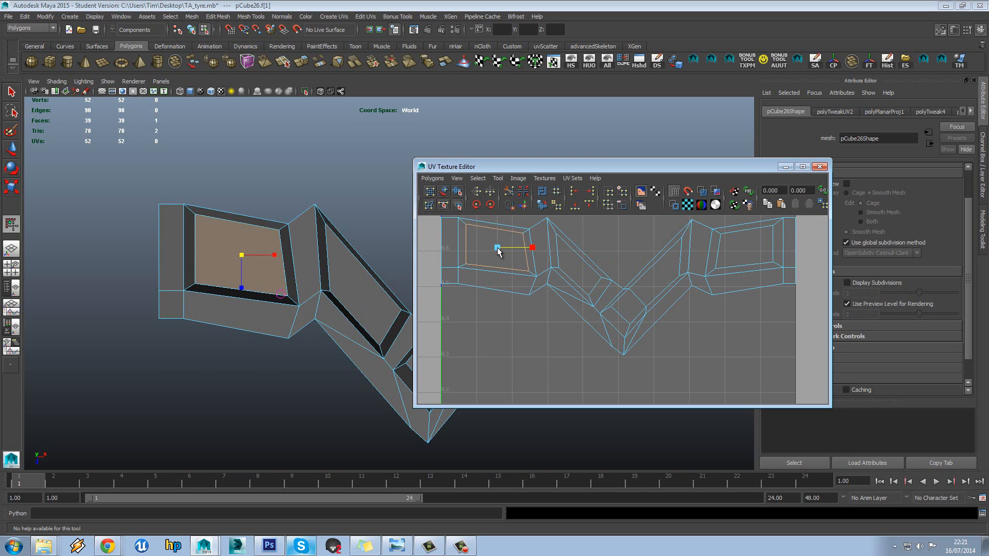
pyautogui.scroll(-3, 692, 273)
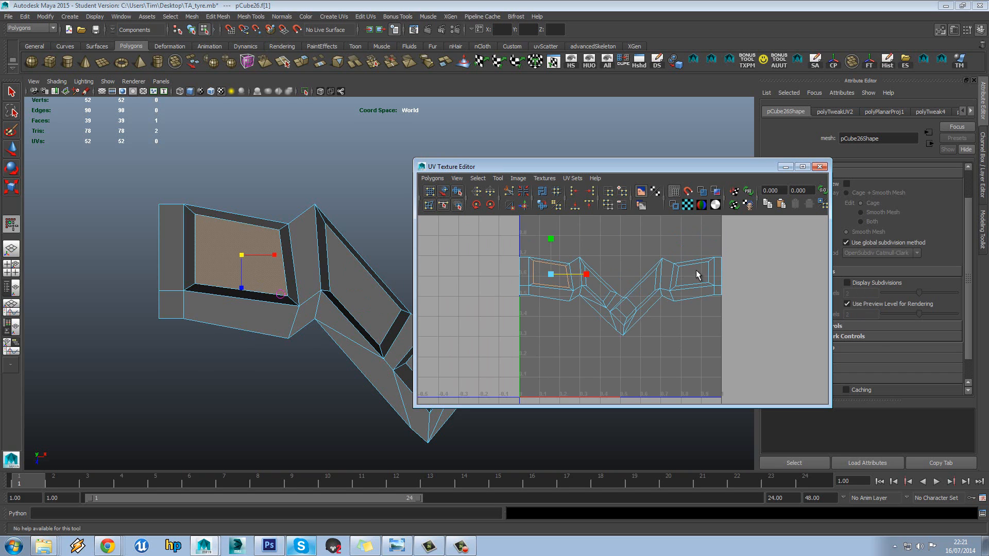
# - Close the UV Texture Editor and return to object mode with the whole tread mesh selected
pyautogui.click(819, 167)
pyautogui.keyDown('alt'); pyautogui.moveTo(378, 327); pyautogui.dragTo(345, 305); pyautogui.keyUp('alt')
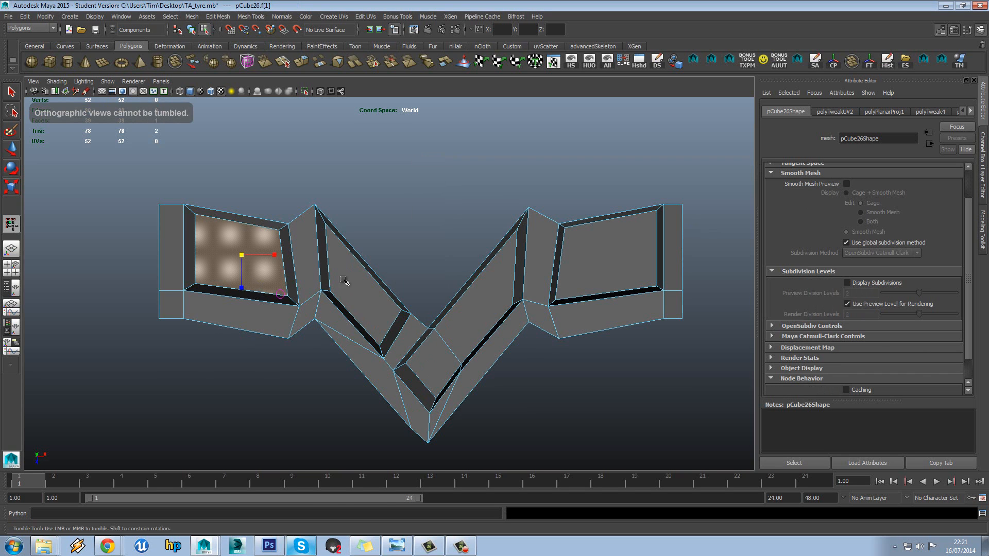
pyautogui.moveTo(342, 280); pyautogui.dragTo(385, 267, button='right')
pyautogui.press('q')
pyautogui.click(323, 296)
pyautogui.scroll(-8, 407, 245)
pyautogui.keyDown('alt'); pyautogui.click(407, 245); pyautogui.keyUp('alt')
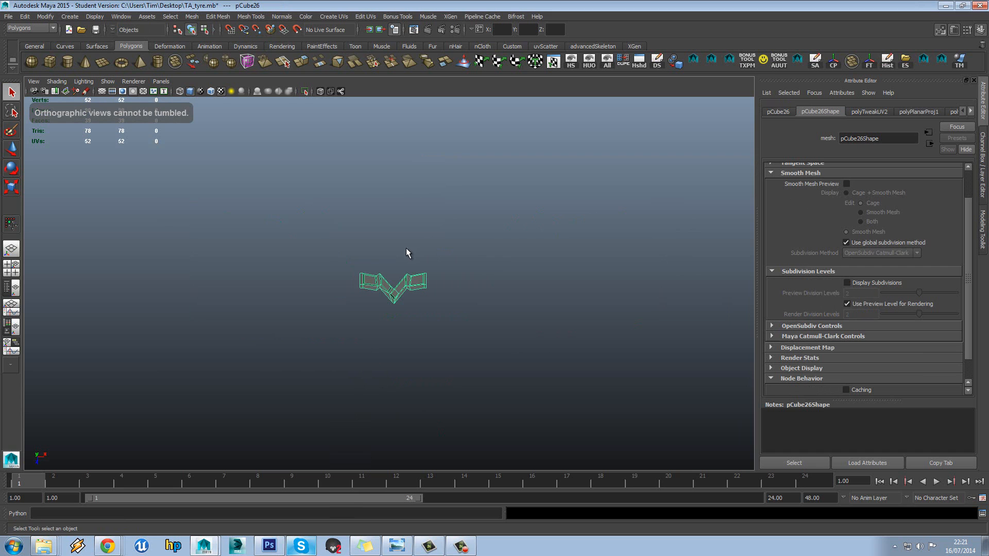
# - Return to the perspective view and display the grid around the tread mesh
pyautogui.press('space')
pyautogui.moveTo(412, 266); pyautogui.dragTo(500, 231)
pyautogui.moveTo(373, 235); pyautogui.dragTo(389, 228, button='right')
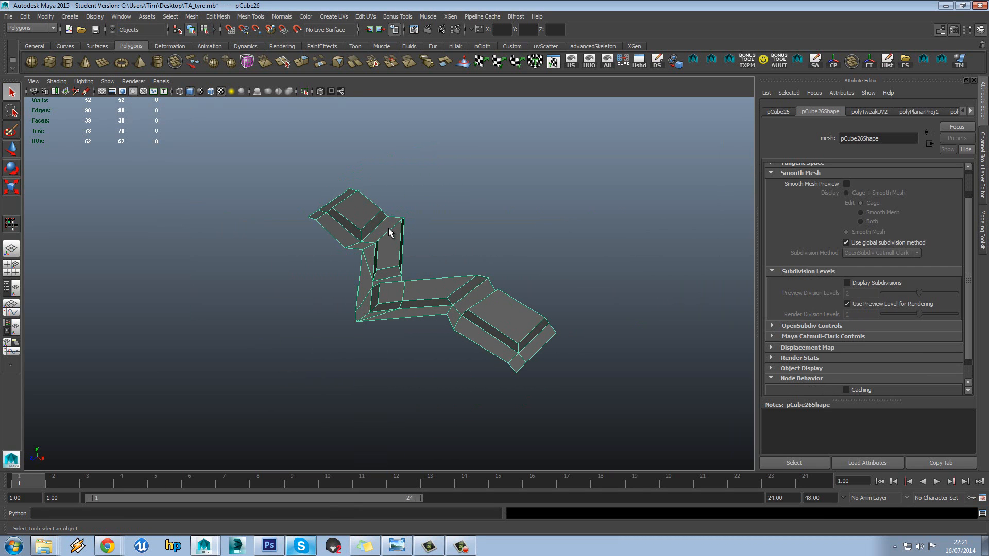
pyautogui.moveTo(396, 244)
pyautogui.keyDown('alt'); pyautogui.mouseDown()
pyautogui.moveTo(380, 237)
pyautogui.moveTo(381, 246)
pyautogui.moveTo(390, 236)
pyautogui.mouseUp(); pyautogui.keyUp('alt')
pyautogui.scroll(-1, 391, 235)
pyautogui.keyDown('alt'); pyautogui.moveTo(414, 266); pyautogui.dragTo(440, 230, button='middle'); pyautogui.keyUp('alt')
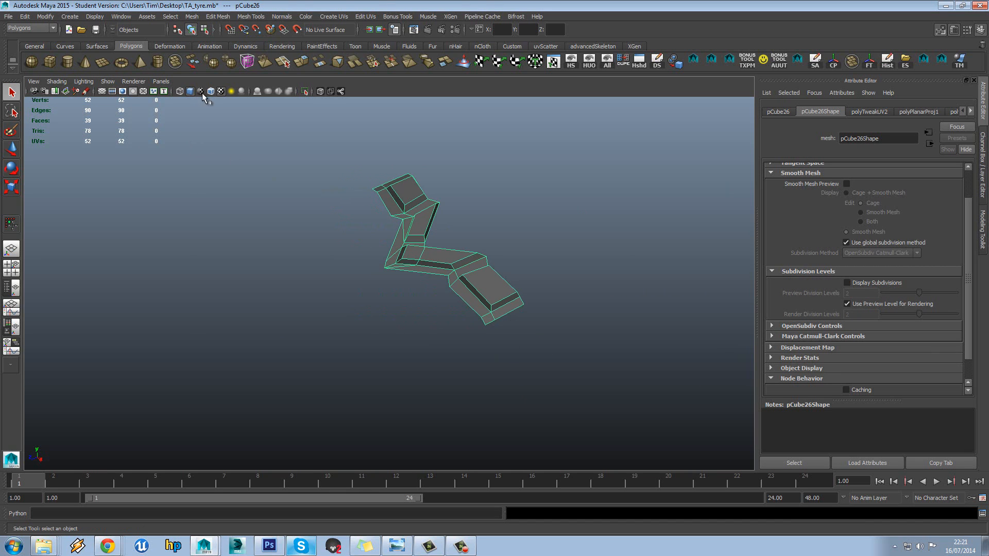
pyautogui.click(102, 91)
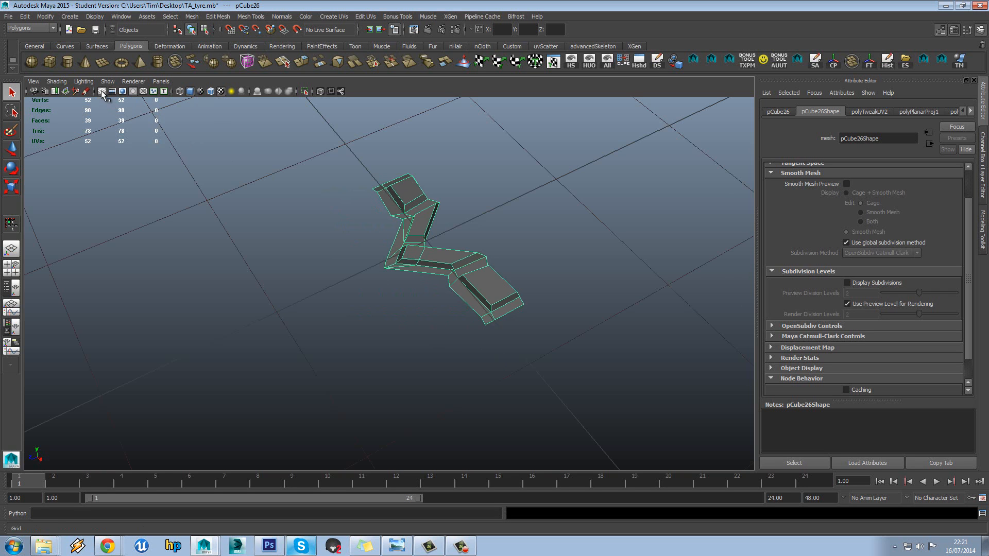
# - Move the tread mesh with grid snapping so its pivot sits on the grid origin
pyautogui.keyDown('alt'); pyautogui.moveTo(407, 160); pyautogui.dragTo(386, 181); pyautogui.keyUp('alt')
pyautogui.press('r')
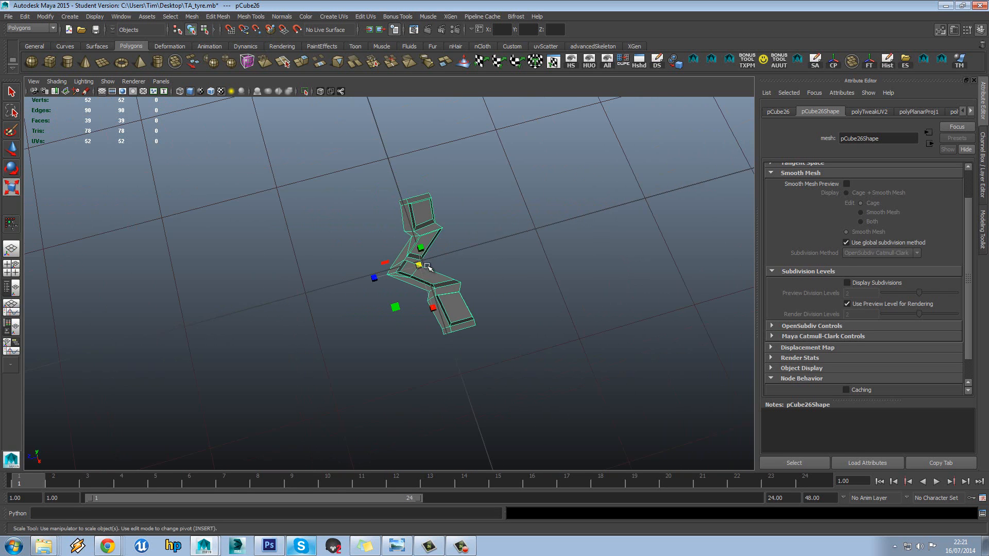
pyautogui.keyDown('alt'); pyautogui.moveTo(427, 266); pyautogui.dragTo(454, 237); pyautogui.keyUp('alt')
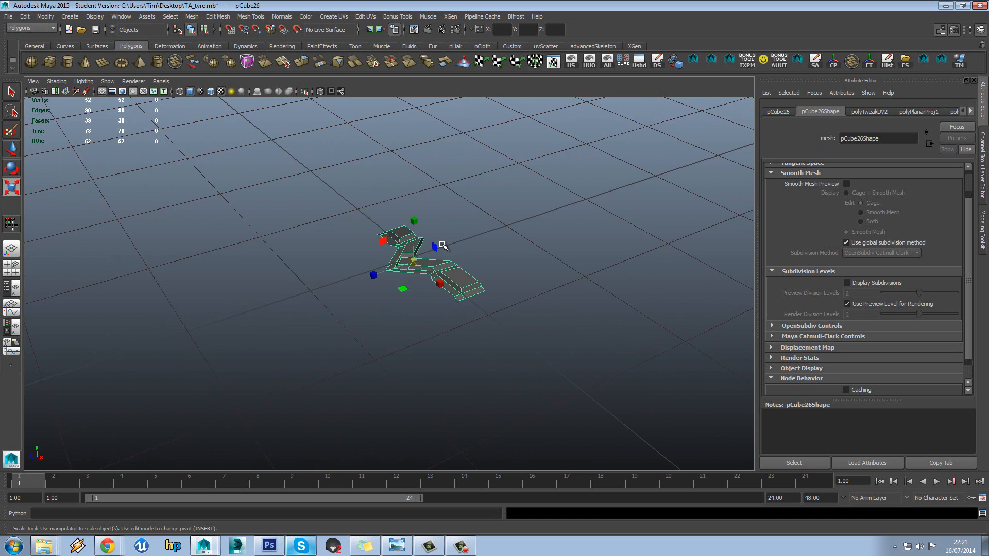
pyautogui.press('w')
pyautogui.press('r')
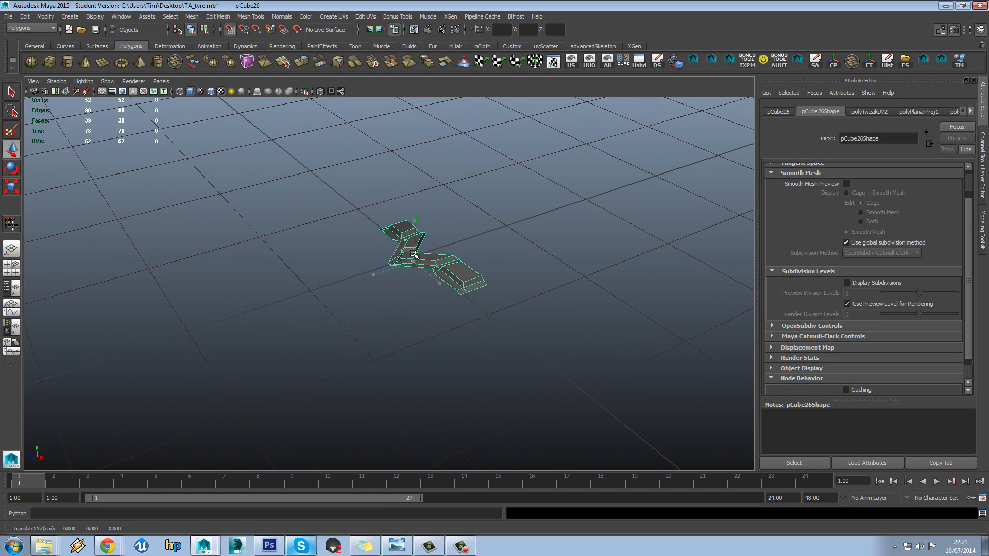
# - In the top view, scale the tread mesh up slightly until its V tip reaches the nearest grid line
pyautogui.keyDown('alt'); pyautogui.moveTo(415, 263); pyautogui.dragTo(444, 265); pyautogui.keyUp('alt')
pyautogui.moveTo(406, 236); pyautogui.dragTo(429, 248)
pyautogui.press('space')
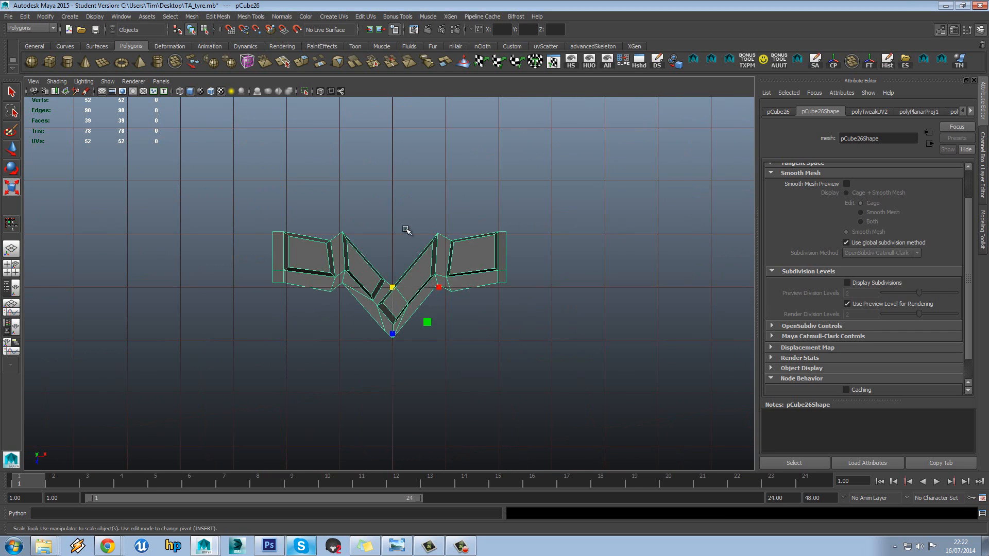
pyautogui.moveTo(391, 300); pyautogui.dragTo(400, 283)
pyautogui.press('w')
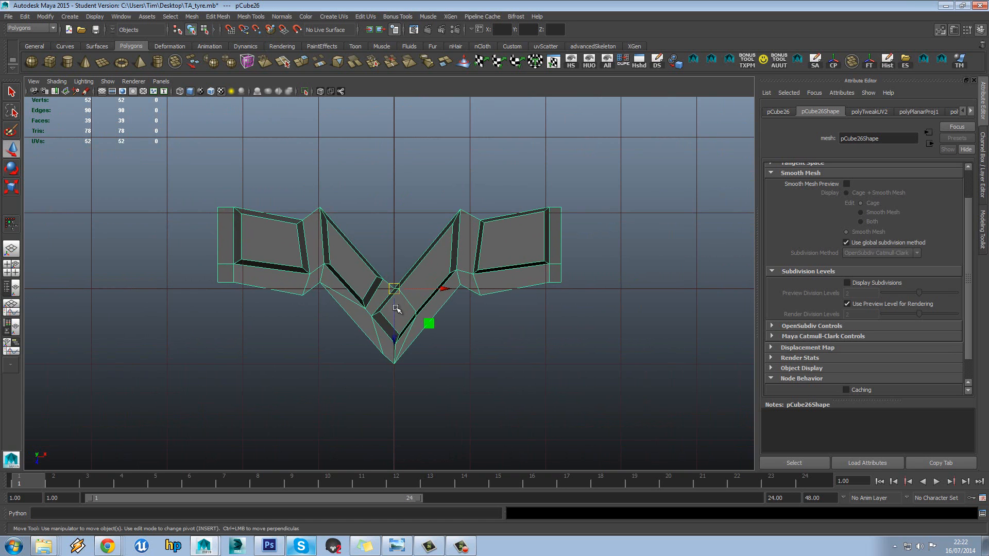
# - Check how the tread's pivot and V tip line up with the grid lines
pyautogui.keyDown('alt'); pyautogui.moveTo(394, 328); pyautogui.dragTo(531, 306, button='right'); pyautogui.keyUp('alt')
pyautogui.scroll(-8, 540, 293)
pyautogui.scroll(5, 541, 283)
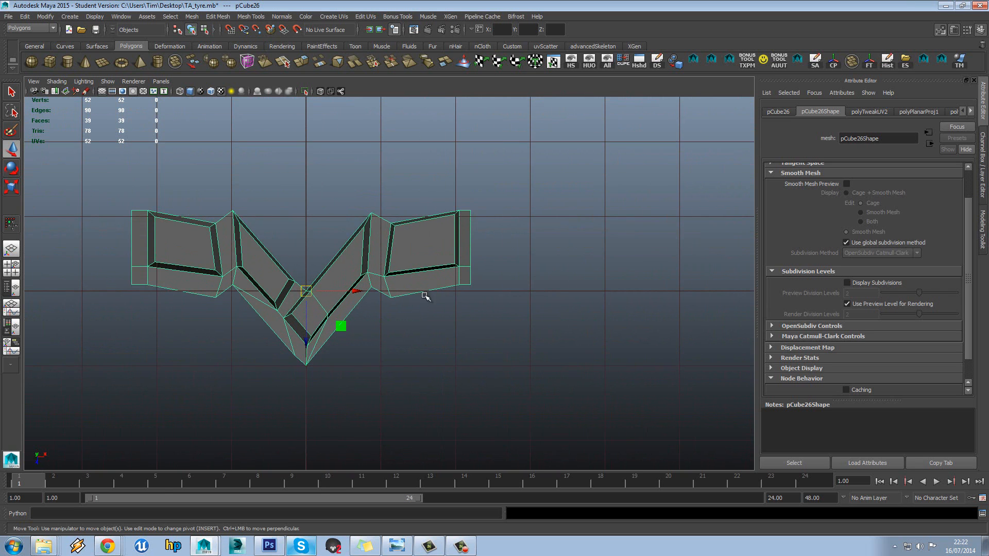
pyautogui.keyDown('alt'); pyautogui.moveTo(425, 296); pyautogui.dragTo(437, 283, button='middle'); pyautogui.keyUp('alt')
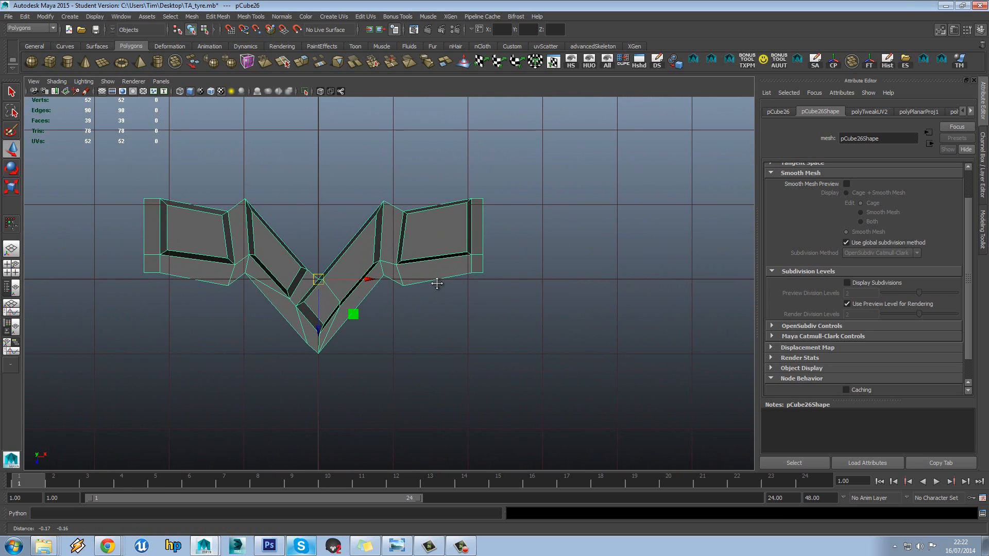
pyautogui.scroll(8, 436, 283)
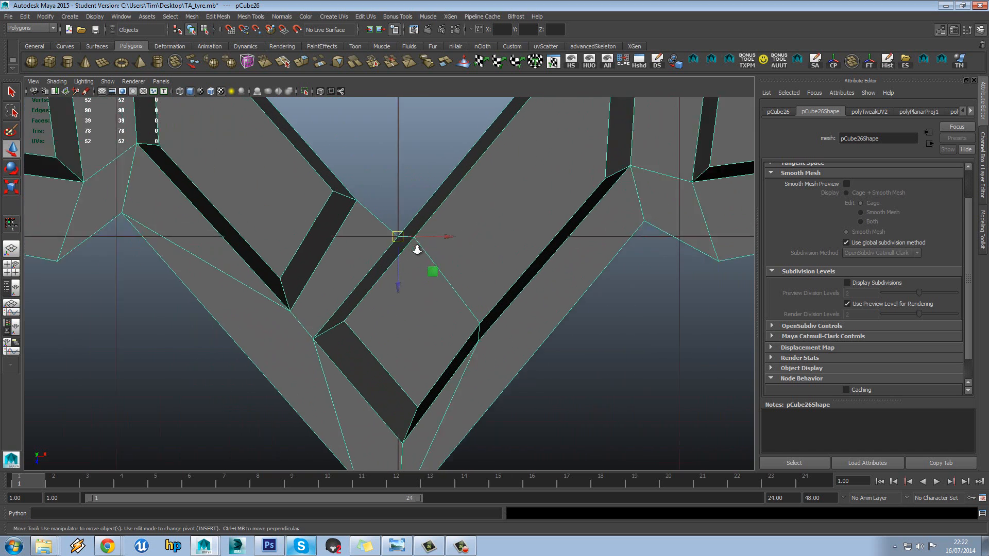
pyautogui.scroll(2, 417, 250)
pyautogui.scroll(-4, 401, 229)
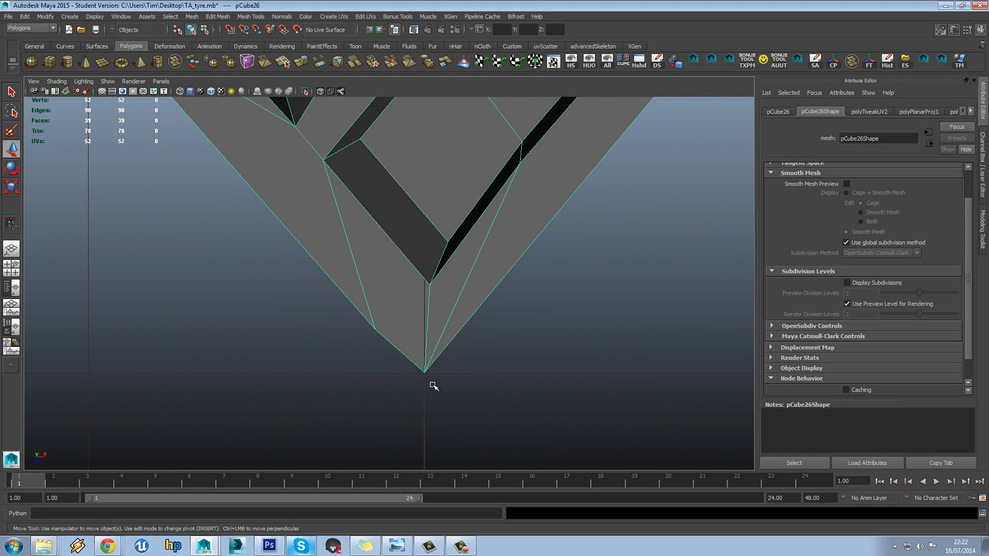
pyautogui.scroll(2, 430, 387)
pyautogui.keyDown('alt'); pyautogui.moveTo(441, 379); pyautogui.dragTo(436, 294, button='middle'); pyautogui.keyUp('alt')
pyautogui.scroll(-10, 437, 381)
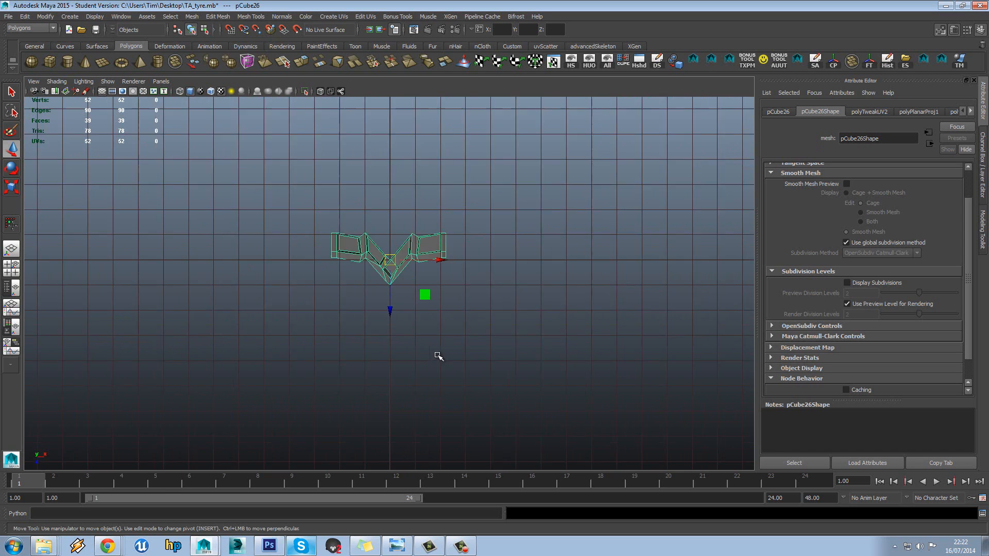
pyautogui.press('f')
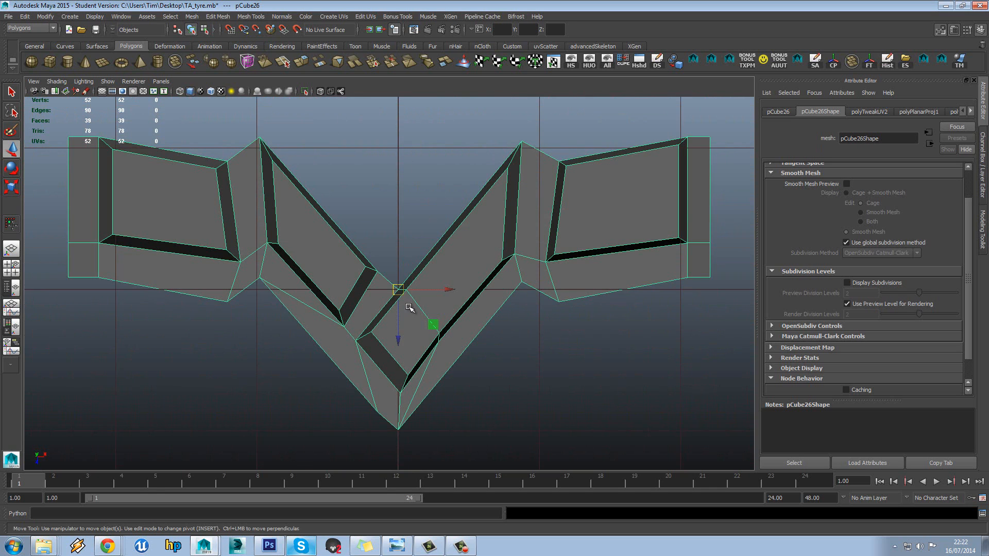
# - Fine-tune the tread mesh's uniform scale so the V tip sits exactly on the grid line
pyautogui.press('r')
pyautogui.keyDown('alt'); pyautogui.moveTo(409, 308); pyautogui.dragTo(395, 251, button='middle'); pyautogui.keyUp('alt')
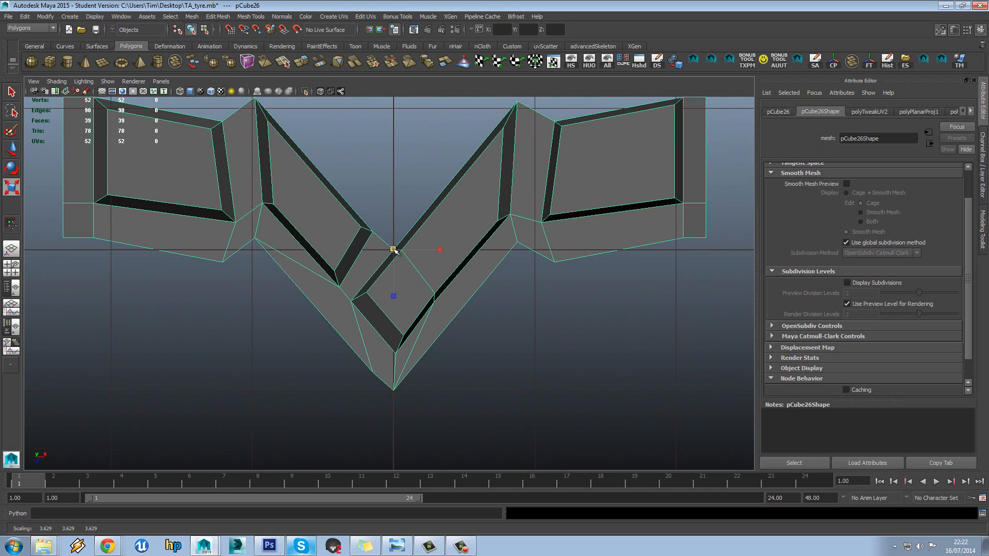
pyautogui.keyDown('alt'); pyautogui.moveTo(394, 250); pyautogui.dragTo(400, 210, button='middle'); pyautogui.keyUp('alt')
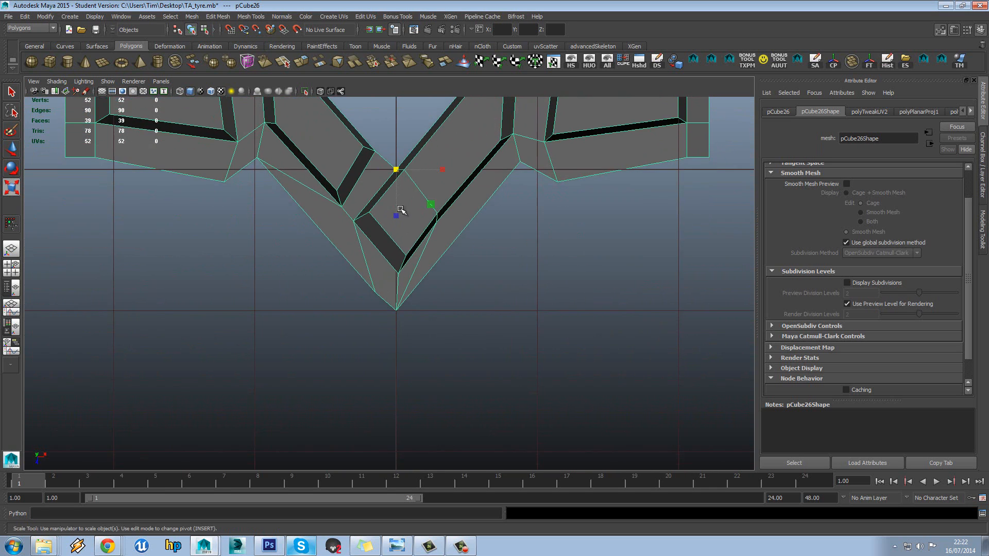
# - Check the V tip against the grid line up close and return to the perspective view of the tread mesh
pyautogui.scroll(10, 408, 287)
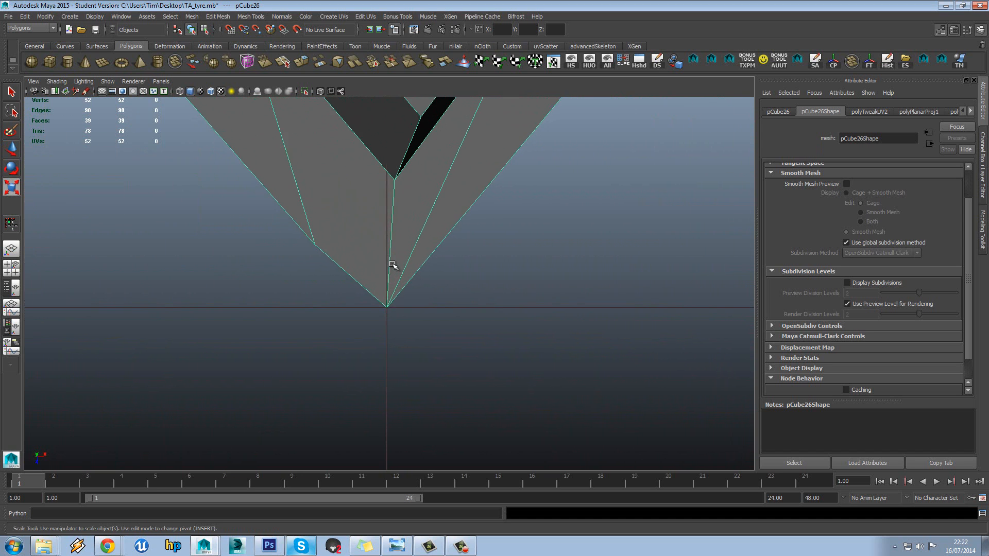
pyautogui.scroll(-10, 393, 266)
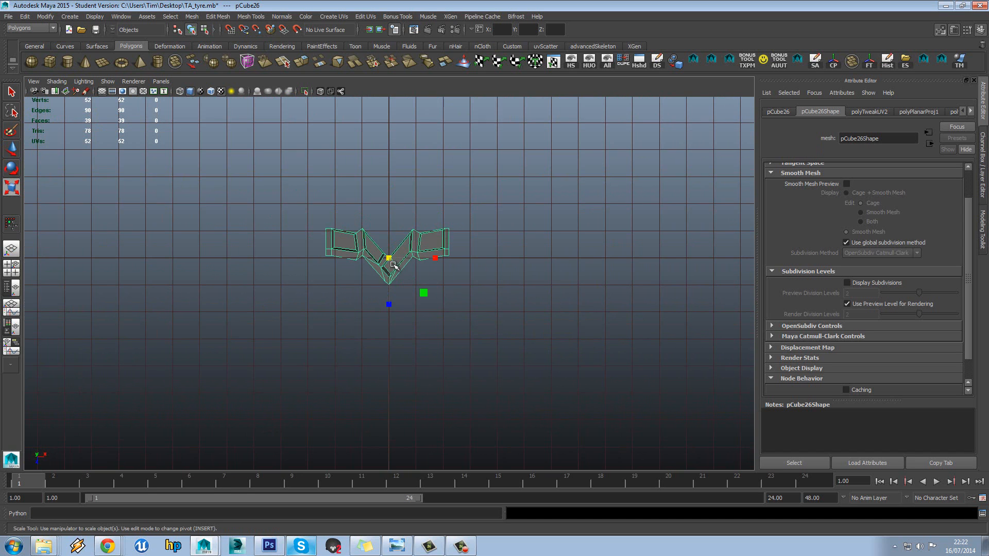
pyautogui.press('space')
pyautogui.moveTo(392, 265); pyautogui.dragTo(452, 225)
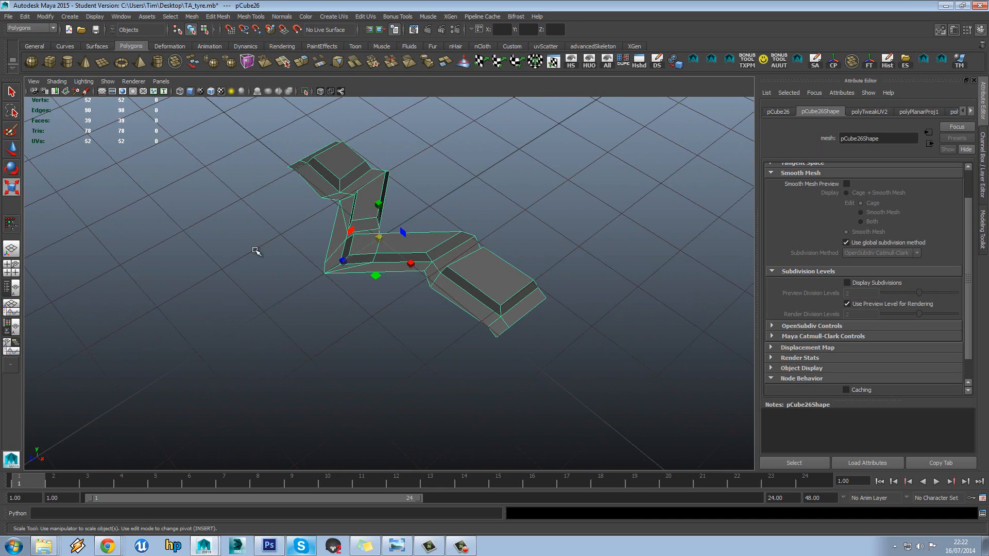
pyautogui.keyDown('alt'); pyautogui.moveTo(350, 267); pyautogui.dragTo(375, 248); pyautogui.keyUp('alt')
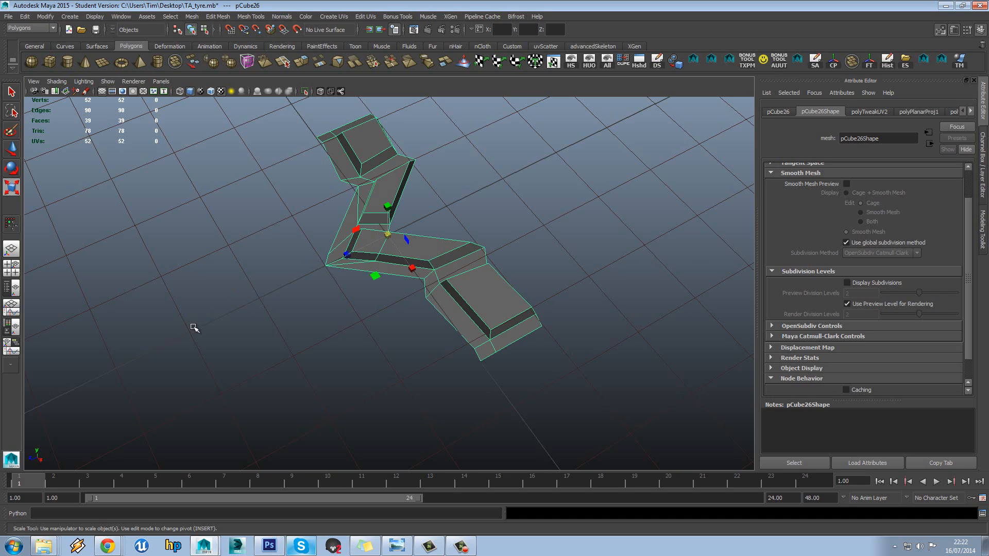
# - Open the Duplicate Special options with Instance geometry, and set the X scale to 1 and the Z translation to 1
pyautogui.click(8, 16)
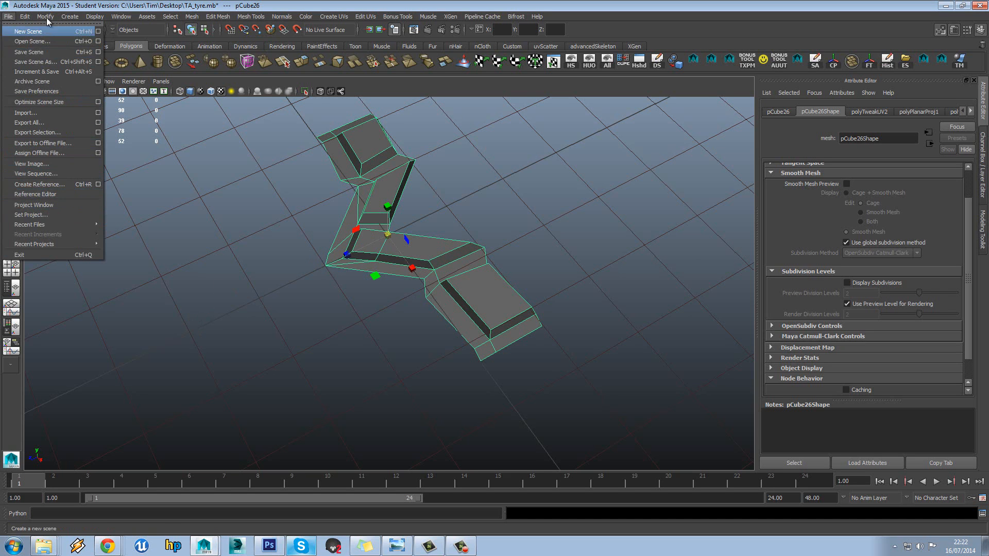
pyautogui.click(134, 252)
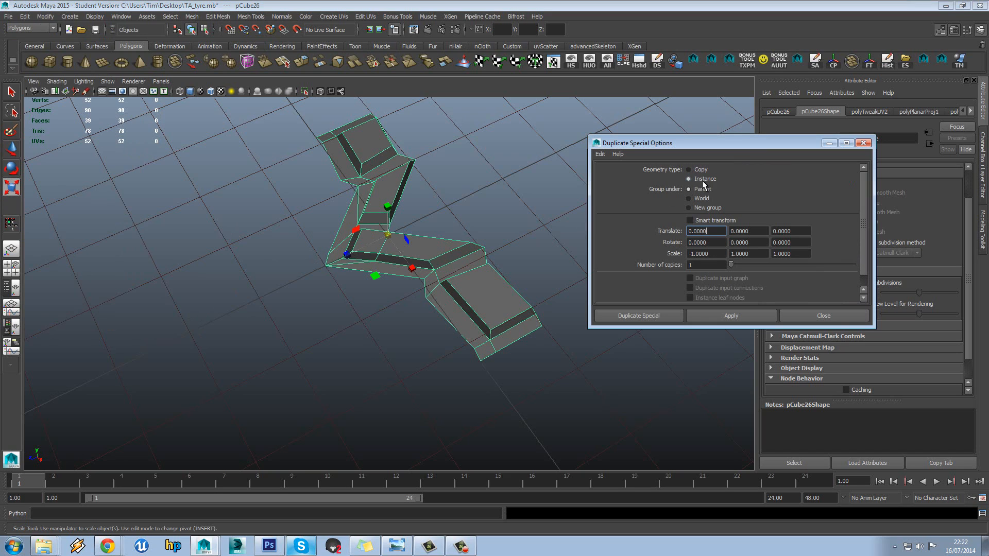
pyautogui.click(693, 254)
pyautogui.press('BackSpace')
pyautogui.press('Return')
pyautogui.keyDown('alt'); pyautogui.moveTo(455, 280); pyautogui.dragTo(435, 287); pyautogui.keyUp('alt')
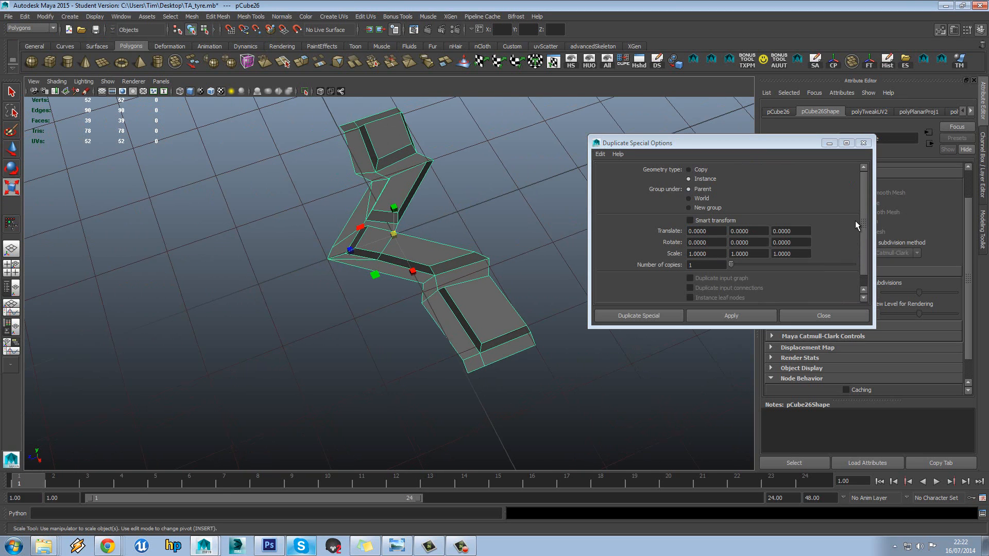
pyautogui.click(772, 231)
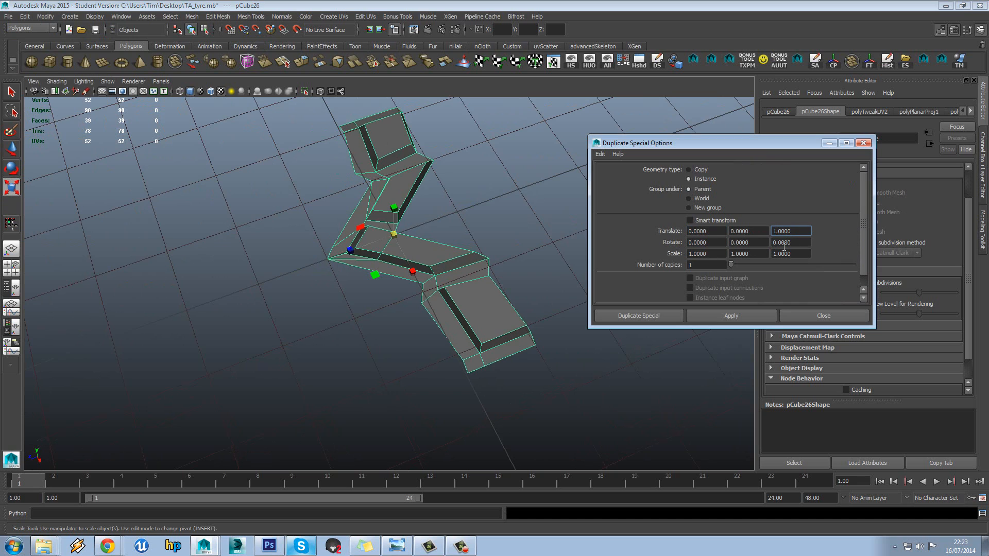
# - Try a single instance of the tread mesh, inspect how it meets the original, and undo the duplication
pyautogui.click(757, 315)
pyautogui.keyDown('alt'); pyautogui.moveTo(532, 263); pyautogui.dragTo(473, 240); pyautogui.keyUp('alt')
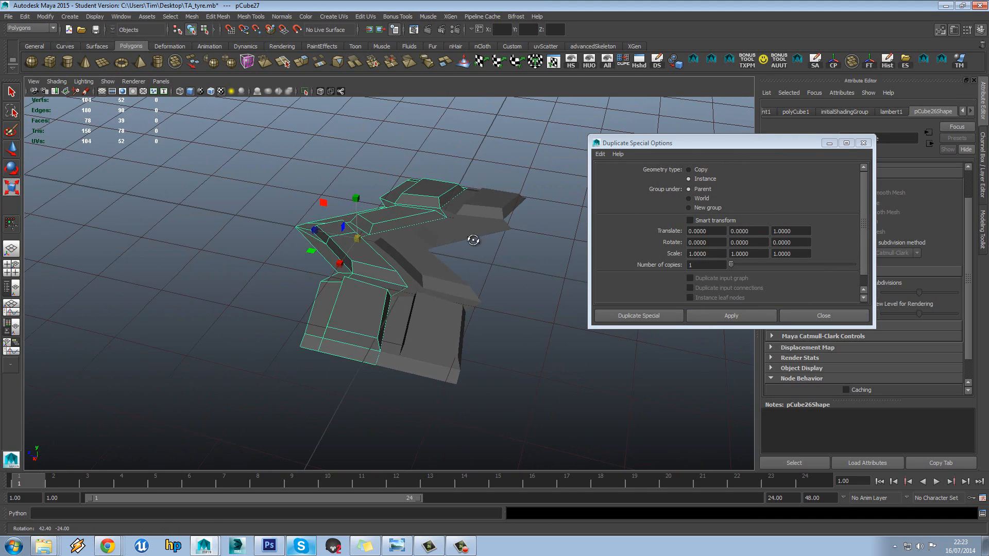
pyautogui.keyDown('alt'); pyautogui.moveTo(474, 240); pyautogui.dragTo(445, 187, button='middle'); pyautogui.keyUp('alt')
pyautogui.scroll(5, 443, 188)
pyautogui.keyDown('alt'); pyautogui.moveTo(442, 188); pyautogui.dragTo(466, 190); pyautogui.keyUp('alt')
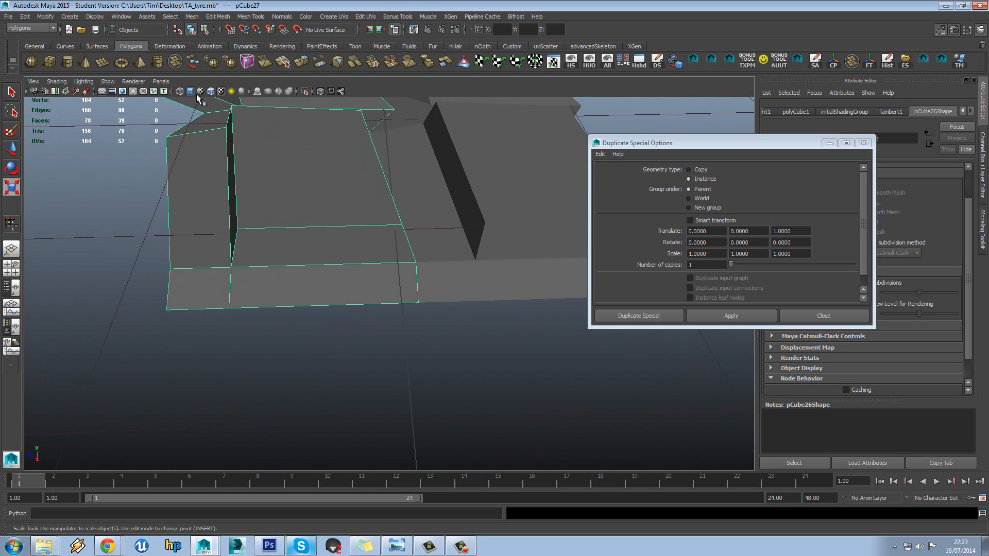
pyautogui.keyDown('alt'); pyautogui.moveTo(397, 191); pyautogui.dragTo(401, 238); pyautogui.keyUp('alt')
pyautogui.scroll(-5, 379, 221)
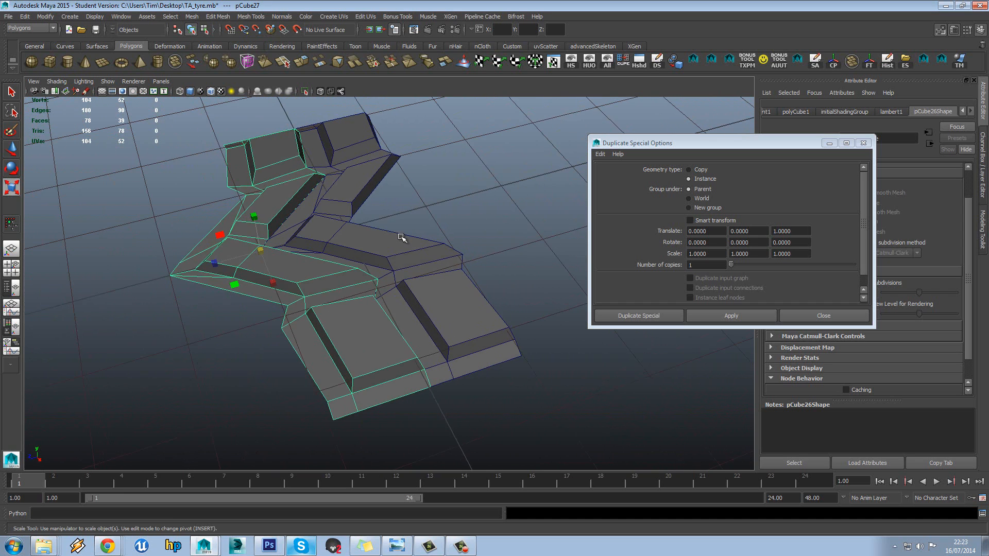
pyautogui.hotkey('ctrl', 'z')
# - Set the number of copies to 29, create the tread instances, and close the duplication options
pyautogui.doubleClick(709, 265)
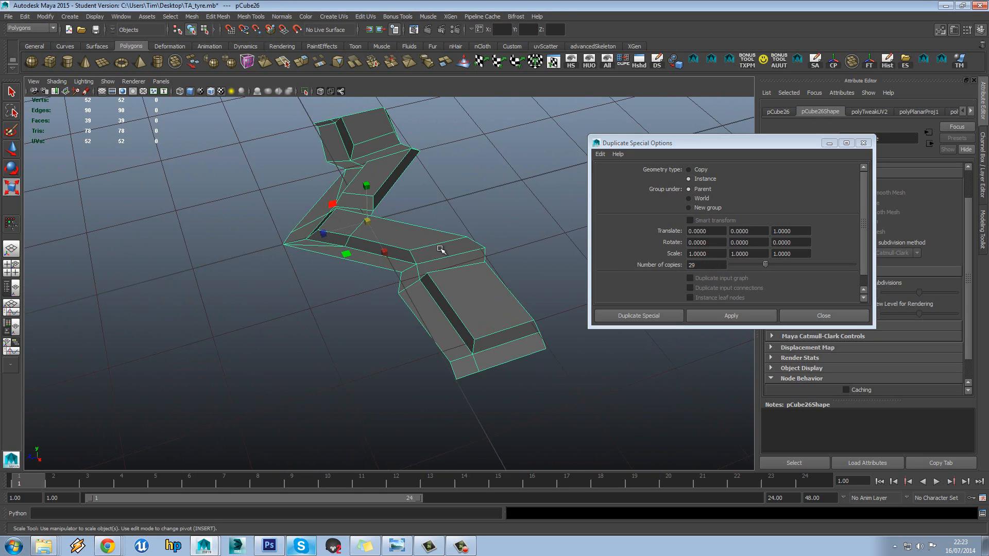
pyautogui.click(643, 316)
pyautogui.scroll(-10, 489, 270)
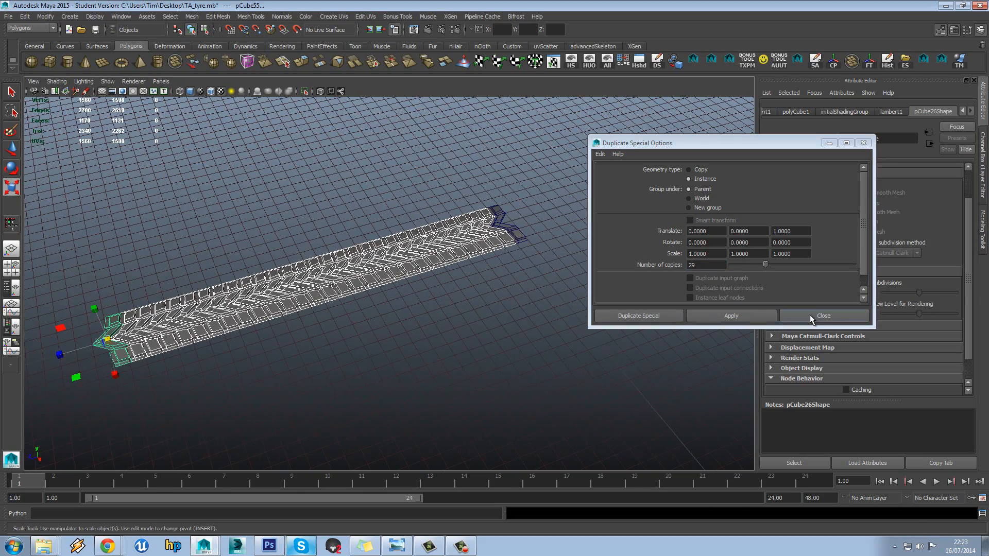
pyautogui.click(810, 315)
pyautogui.click(576, 329)
pyautogui.keyDown('alt'); pyautogui.moveTo(477, 304); pyautogui.dragTo(463, 317); pyautogui.keyUp('alt')
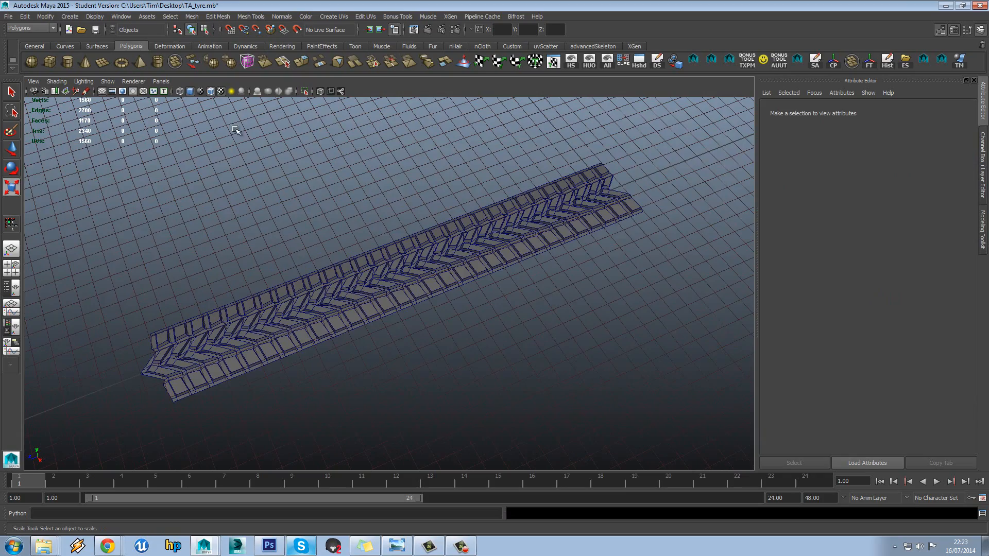
pyautogui.keyDown('alt'); pyautogui.moveTo(370, 196); pyautogui.dragTo(349, 198); pyautogui.keyUp('alt')
# - Pick a tread piece near the middle of the strip and switch it to edge selection
pyautogui.click(376, 266)
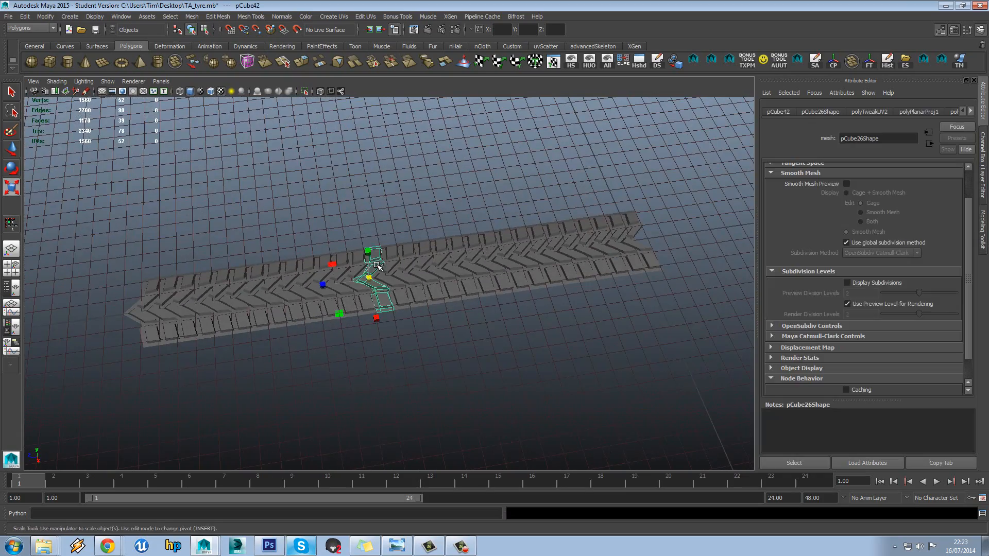
pyautogui.keyDown('alt'); pyautogui.moveTo(377, 266); pyautogui.dragTo(410, 260, button='middle'); pyautogui.keyUp('alt')
pyautogui.scroll(3, 411, 259)
pyautogui.keyDown('alt'); pyautogui.moveTo(423, 242); pyautogui.dragTo(479, 249); pyautogui.keyUp('alt')
pyautogui.keyDown('alt'); pyautogui.moveTo(478, 249); pyautogui.dragTo(434, 262, button='middle'); pyautogui.keyUp('alt')
pyautogui.scroll(5, 435, 262)
pyautogui.keyDown('alt'); pyautogui.moveTo(435, 263); pyautogui.dragTo(474, 239); pyautogui.keyUp('alt')
pyautogui.moveTo(474, 239); pyautogui.dragTo(474, 198, button='right')
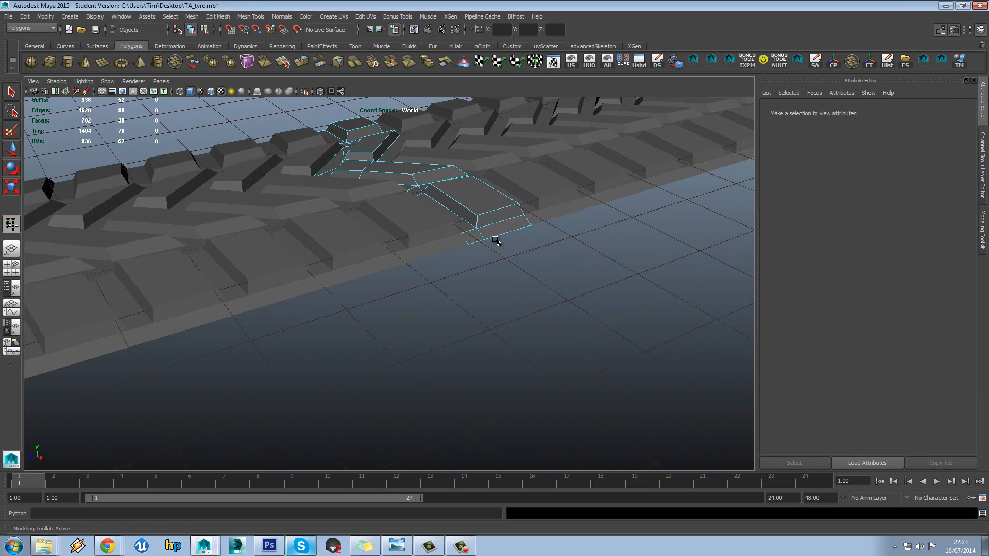
# - Select the outer border edges along one side of the middle tread piece
pyautogui.doubleClick(498, 236)
pyautogui.keyDown('alt'); pyautogui.moveTo(509, 214); pyautogui.dragTo(489, 235); pyautogui.keyUp('alt')
pyautogui.keyDown('alt'); pyautogui.moveTo(489, 234); pyautogui.dragTo(479, 246, button='right'); pyautogui.keyUp('alt')
pyautogui.keyDown('alt'); pyautogui.moveTo(479, 247); pyautogui.dragTo(412, 298, button='middle'); pyautogui.keyUp('alt')
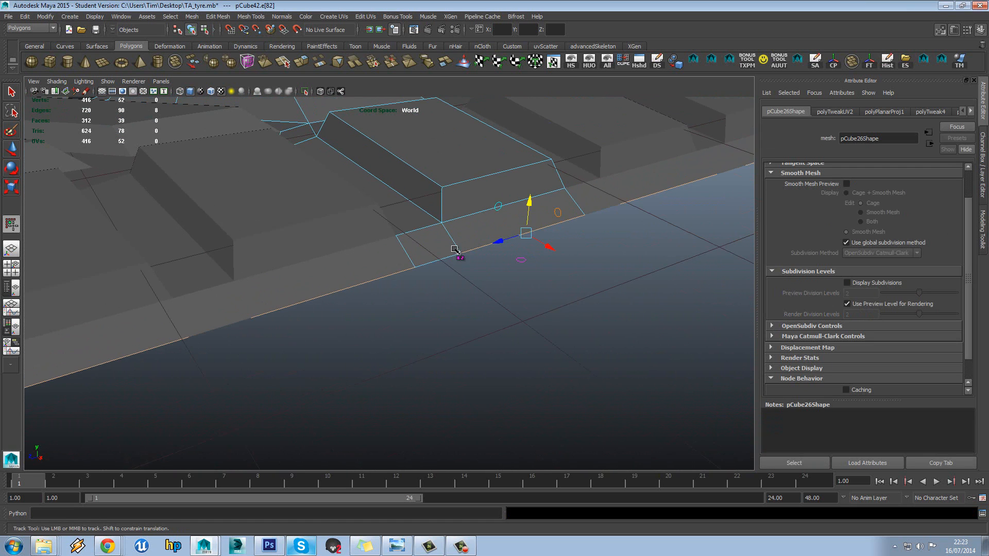
pyautogui.click(448, 254)
pyautogui.doubleClick(497, 242)
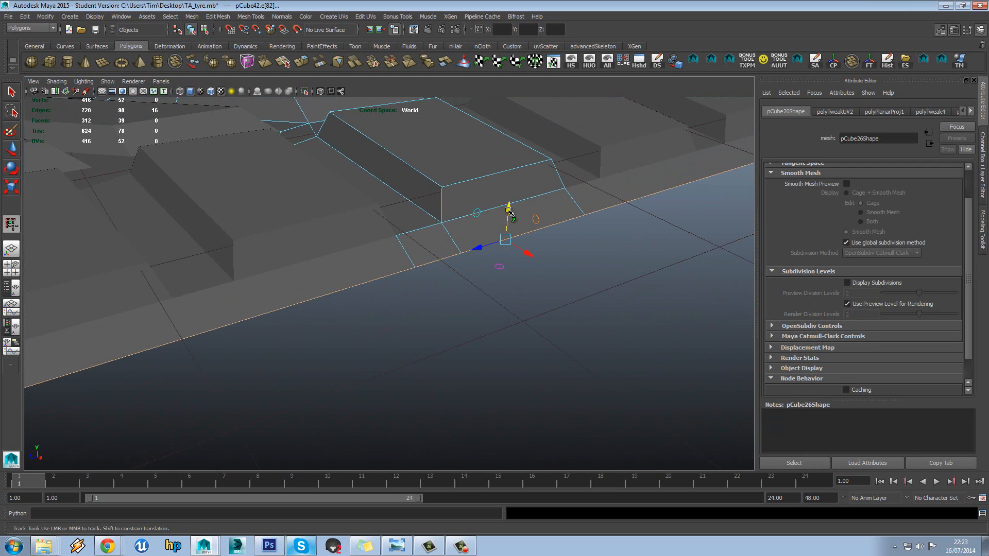
# - Try lowering and extruding the selected outer edges, and undo these changes
pyautogui.moveTo(509, 211); pyautogui.dragTo(506, 242)
pyautogui.hotkey('ctrl', 'z')
pyautogui.keyDown('shift'); pyautogui.moveTo(465, 252); pyautogui.dragTo(463, 269, button='right'); pyautogui.keyUp('shift')
pyautogui.keyDown('alt'); pyautogui.moveTo(479, 204); pyautogui.dragTo(512, 241); pyautogui.keyUp('alt')
pyautogui.hotkey('ctrl', 'z')
pyautogui.hotkey('ctrl', 'z')
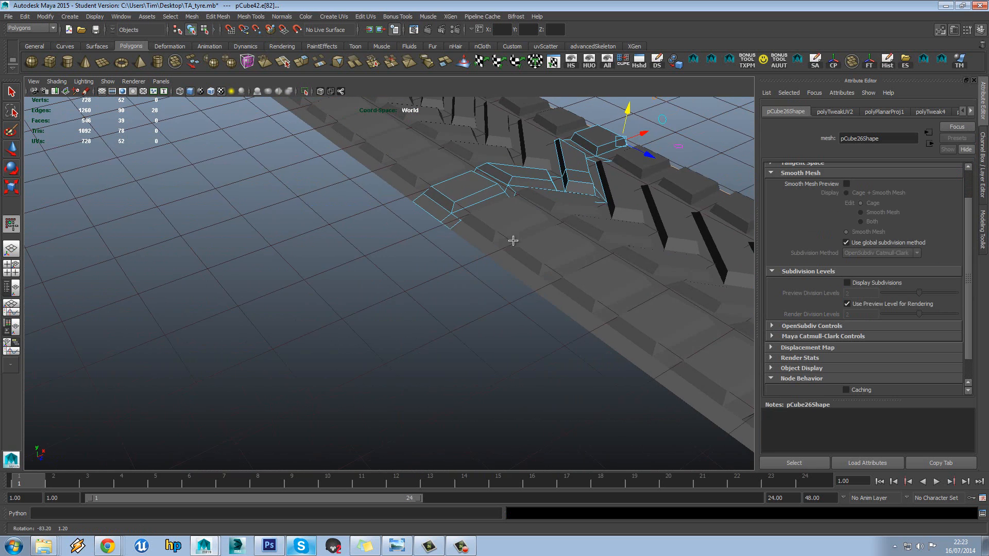
# - Select the outer border edges on both sides of the middle tread piece
pyautogui.scroll(3, 443, 225)
pyautogui.moveTo(434, 218); pyautogui.dragTo(441, 194, button='right')
pyautogui.click(444, 213)
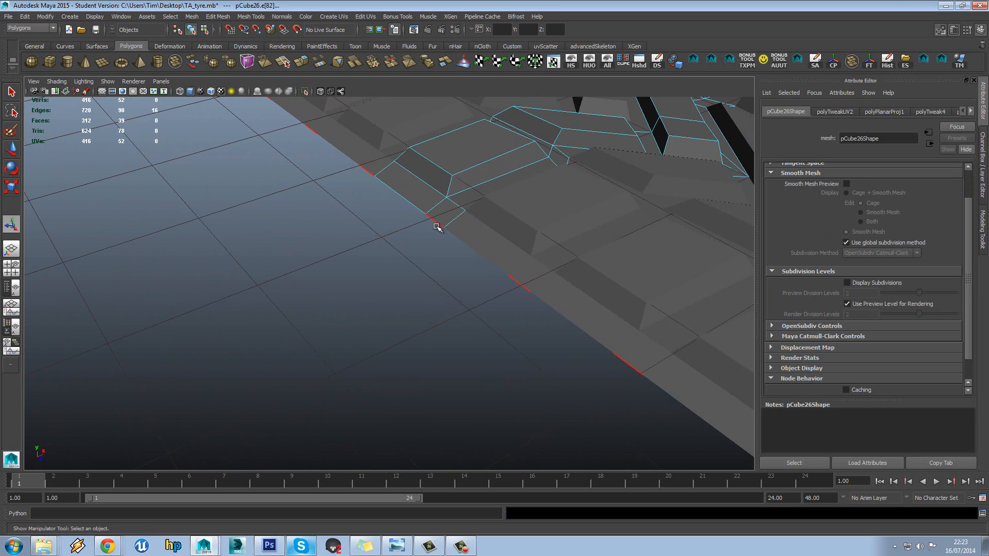
pyautogui.click(435, 222)
pyautogui.keyDown('shift'); pyautogui.click(414, 205); pyautogui.keyUp('shift')
pyautogui.scroll(-2, 548, 242)
pyautogui.keyDown('alt'); pyautogui.moveTo(548, 242); pyautogui.dragTo(449, 273); pyautogui.keyUp('alt')
pyautogui.keyDown('shift'); pyautogui.click(424, 372); pyautogui.keyUp('shift')
pyautogui.keyDown('shift'); pyautogui.click(451, 358); pyautogui.keyUp('shift')
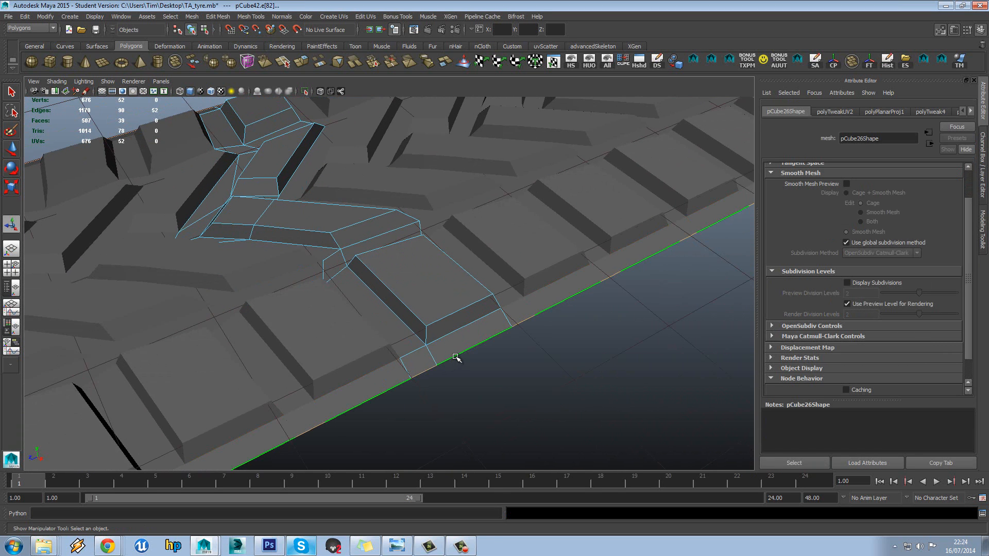
# - Extrude the selected border edges on both sides and pull them down to start the tyre's sidewalls
pyautogui.keyDown('shift'); pyautogui.moveTo(453, 357); pyautogui.dragTo(455, 378, button='right'); pyautogui.keyUp('shift')
pyautogui.press('q')
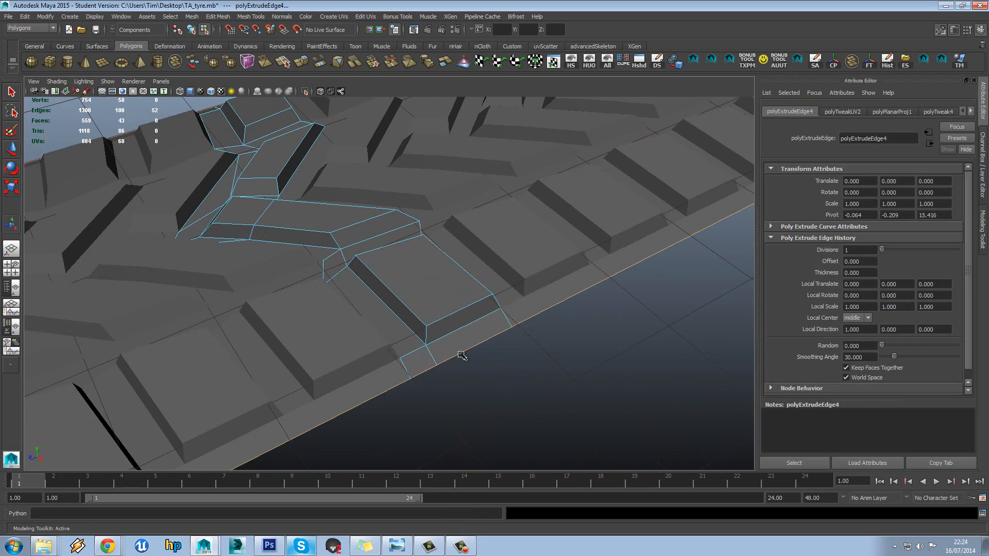
pyautogui.keyDown('alt'); pyautogui.moveTo(356, 225); pyautogui.dragTo(396, 272, button='middle'); pyautogui.keyUp('alt')
pyautogui.scroll(-3, 396, 272)
pyautogui.scroll(-6, 396, 272)
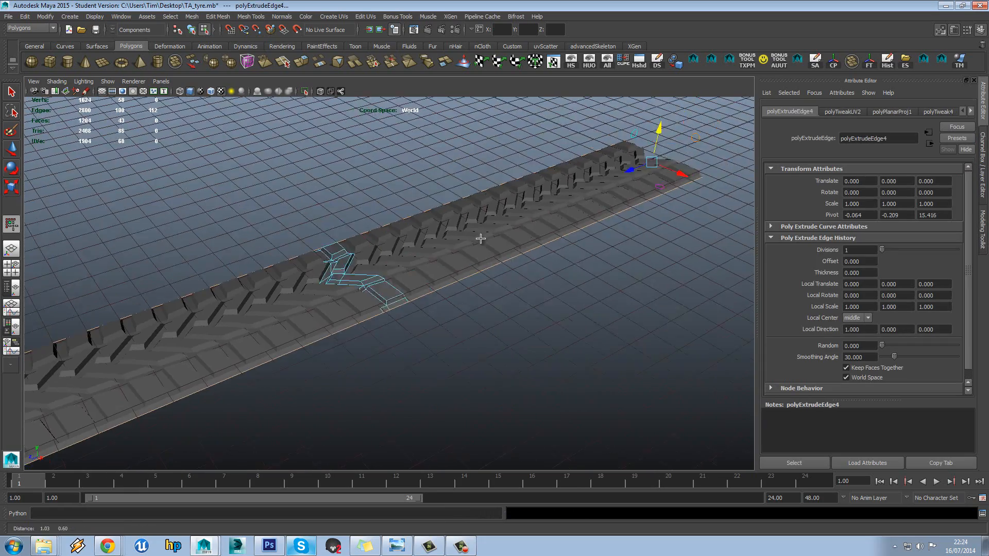
pyautogui.keyDown('alt'); pyautogui.moveTo(481, 236); pyautogui.dragTo(414, 291, button='middle'); pyautogui.keyUp('alt')
pyautogui.scroll(5, 415, 291)
pyautogui.scroll(3, 415, 292)
pyautogui.scroll(2, 411, 288)
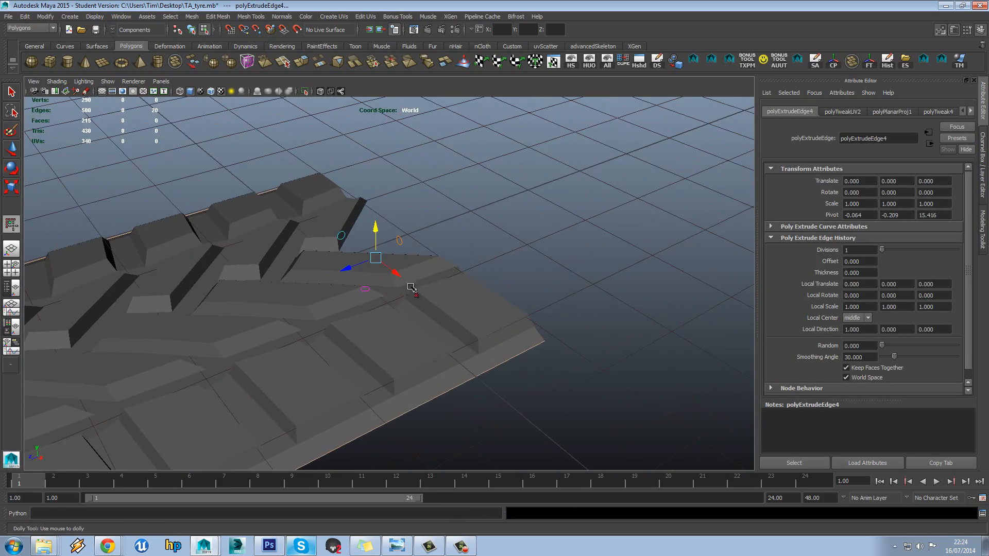
pyautogui.moveTo(376, 227); pyautogui.dragTo(420, 265)
# - Scale the extruded border edges slightly outward along X so the sidewalls flare
pyautogui.press('r')
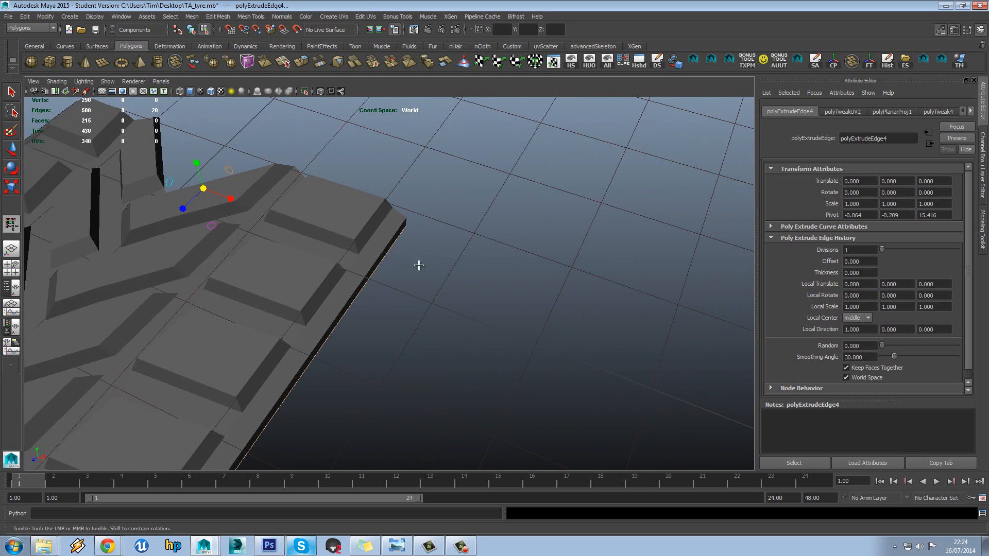
pyautogui.keyDown('alt'); pyautogui.moveTo(243, 195); pyautogui.dragTo(381, 254, button='middle'); pyautogui.keyUp('alt')
pyautogui.moveTo(302, 231); pyautogui.dragTo(309, 232)
pyautogui.keyDown('alt'); pyautogui.moveTo(582, 319); pyautogui.dragTo(531, 311); pyautogui.keyUp('alt')
pyautogui.keyDown('alt'); pyautogui.moveTo(531, 311); pyautogui.dragTo(477, 353, button='middle'); pyautogui.keyUp('alt')
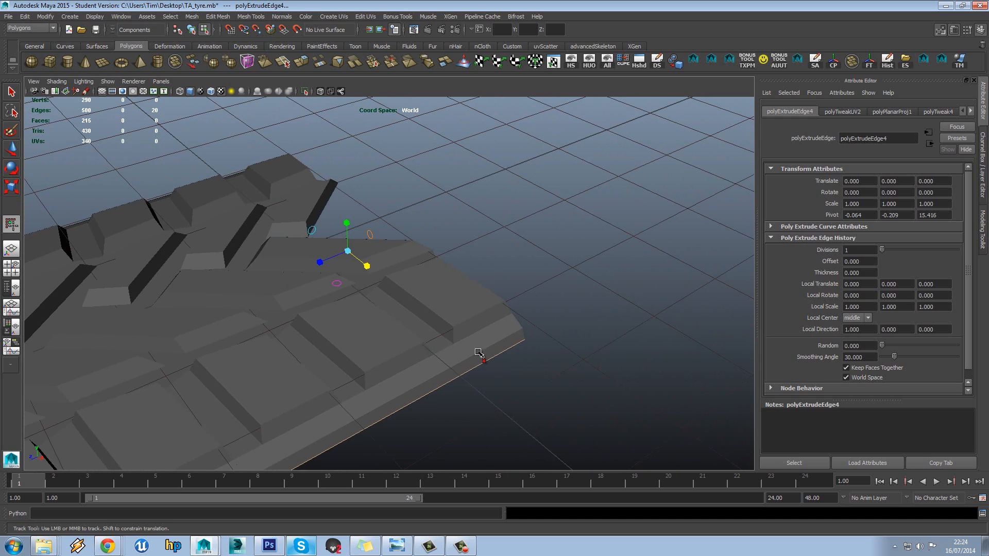
# - On the end tread piece, select the lower border edges of the extruded sidewalls on both sides
pyautogui.keyDown('shift'); pyautogui.moveTo(483, 362); pyautogui.dragTo(479, 330, button='right'); pyautogui.keyUp('shift')
pyautogui.moveTo(401, 264); pyautogui.dragTo(435, 246, button='right')
pyautogui.click(415, 280)
pyautogui.moveTo(460, 307); pyautogui.dragTo(453, 279, button='right')
pyautogui.click(483, 364)
pyautogui.keyDown('shift'); pyautogui.click(462, 375); pyautogui.keyUp('shift')
pyautogui.scroll(-1, 341, 274)
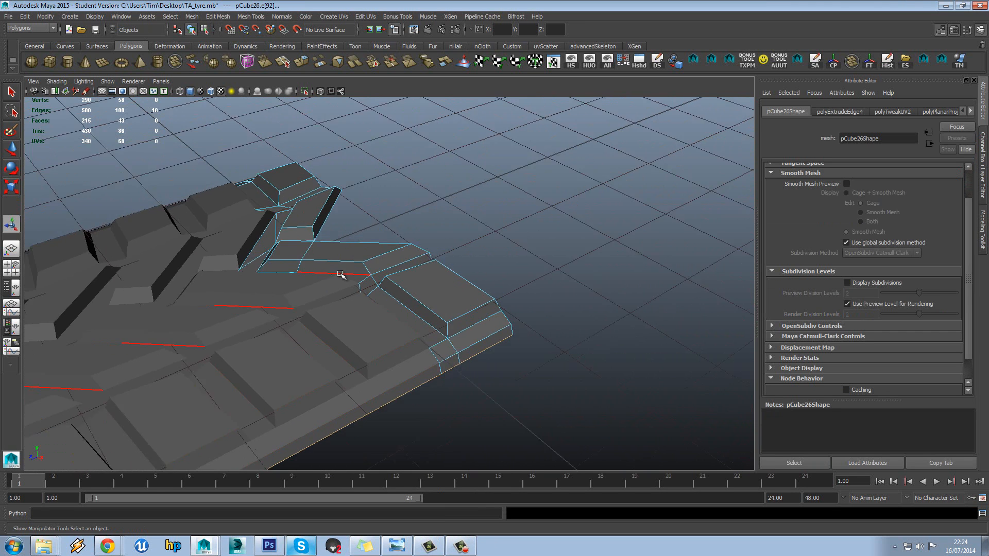
pyautogui.scroll(8, 341, 274)
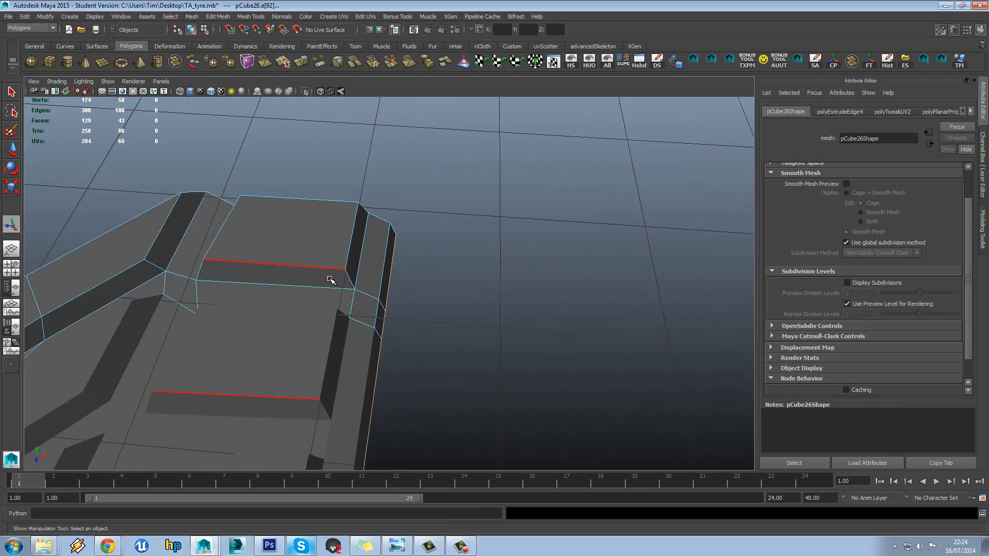
pyautogui.keyDown('alt'); pyautogui.moveTo(330, 280); pyautogui.dragTo(302, 309); pyautogui.keyUp('alt')
pyautogui.keyDown('alt'); pyautogui.moveTo(303, 308); pyautogui.dragTo(465, 256, button='middle'); pyautogui.keyUp('alt')
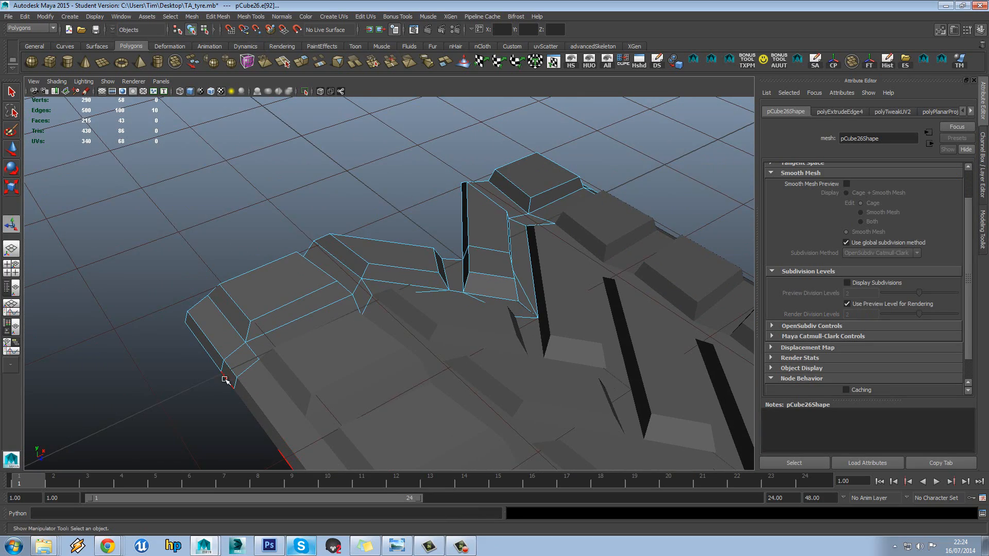
pyautogui.keyDown('shift'); pyautogui.click(206, 353); pyautogui.keyUp('shift')
pyautogui.scroll(-3, 335, 324)
pyautogui.keyDown('alt'); pyautogui.moveTo(489, 309); pyautogui.dragTo(350, 296); pyautogui.keyUp('alt')
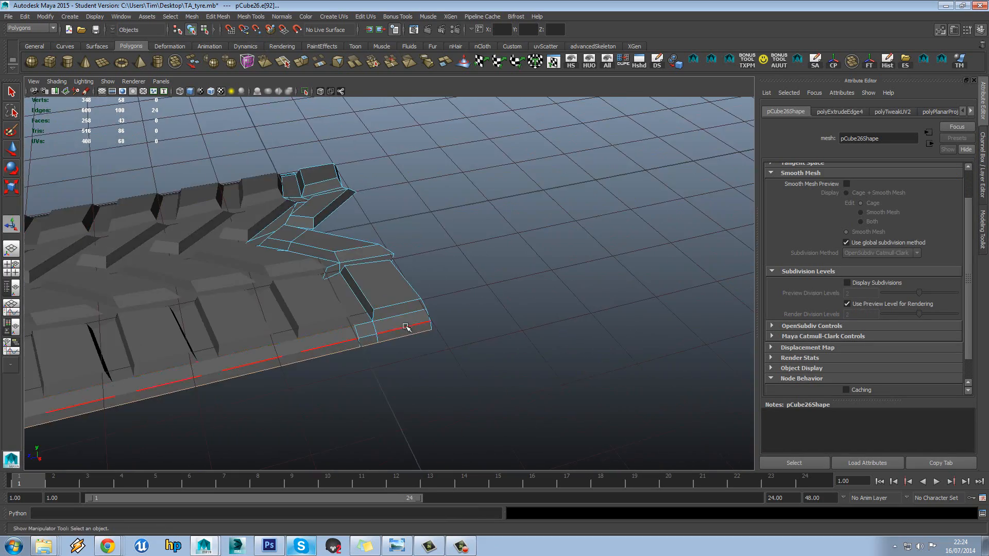
# - Extrude the sidewall border edges again, extending them downward, and return to object mode with nothing selected
pyautogui.keyDown('shift'); pyautogui.moveTo(397, 338); pyautogui.dragTo(394, 356, button='right'); pyautogui.keyUp('shift')
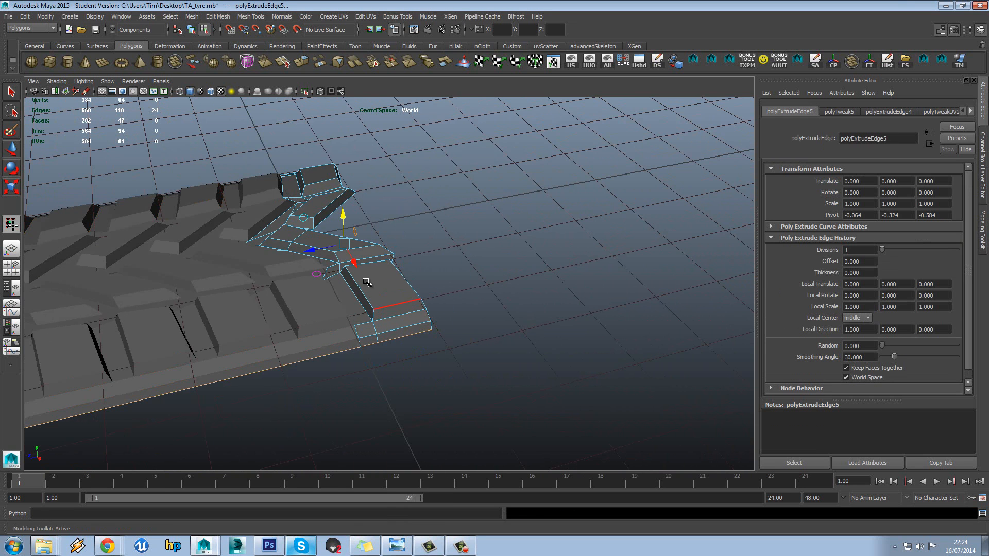
pyautogui.keyDown('alt'); pyautogui.moveTo(350, 226); pyautogui.dragTo(432, 294); pyautogui.keyUp('alt')
pyautogui.moveTo(431, 292); pyautogui.dragTo(449, 278, button='right')
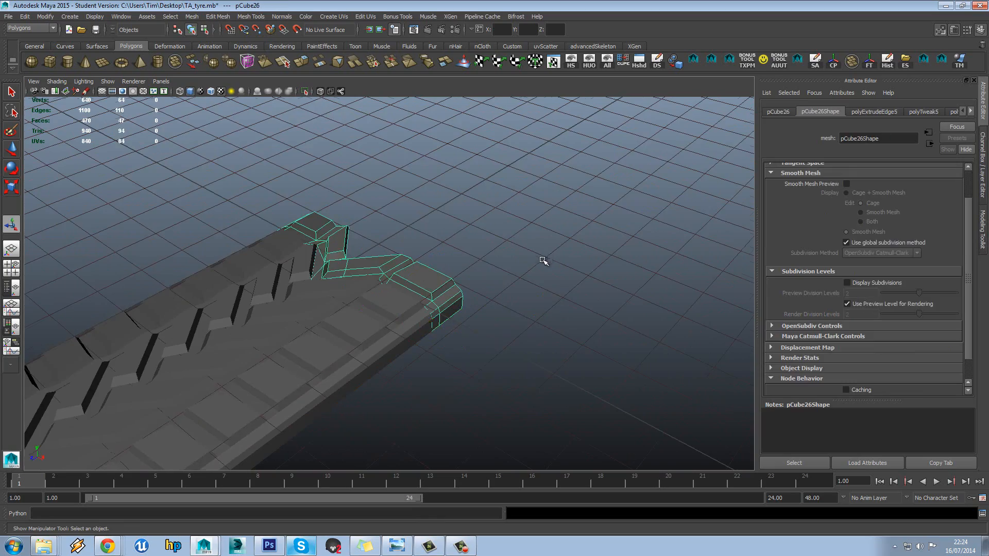
pyautogui.scroll(-3, 539, 262)
pyautogui.click(515, 271)
# - Select the whole tread strip, duplicate it, and move the copy about 19.3 units along negative X
pyautogui.keyDown('alt'); pyautogui.moveTo(515, 270); pyautogui.dragTo(569, 230); pyautogui.keyUp('alt')
pyautogui.keyDown('alt'); pyautogui.moveTo(592, 263); pyautogui.dragTo(437, 281, button='middle'); pyautogui.keyUp('alt')
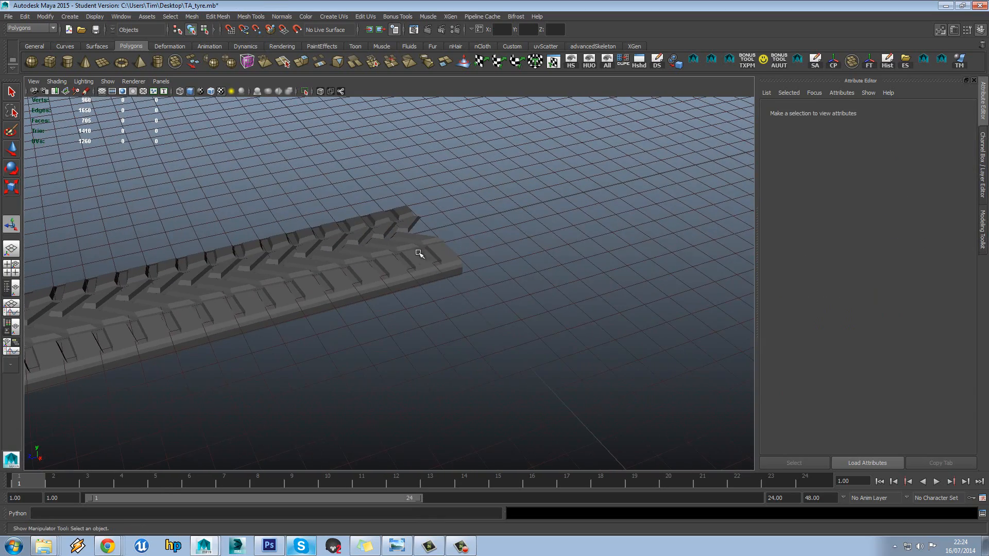
pyautogui.keyDown('alt'); pyautogui.moveTo(418, 253); pyautogui.dragTo(366, 280, button='right'); pyautogui.keyUp('alt')
pyautogui.keyDown('alt'); pyautogui.moveTo(366, 280); pyautogui.dragTo(547, 216); pyautogui.keyUp('alt')
pyautogui.keyDown('alt'); pyautogui.moveTo(547, 216); pyautogui.dragTo(507, 241, button='right'); pyautogui.keyUp('alt')
pyautogui.moveTo(515, 202); pyautogui.dragTo(216, 439)
pyautogui.hotkey('ctrl', 'd')
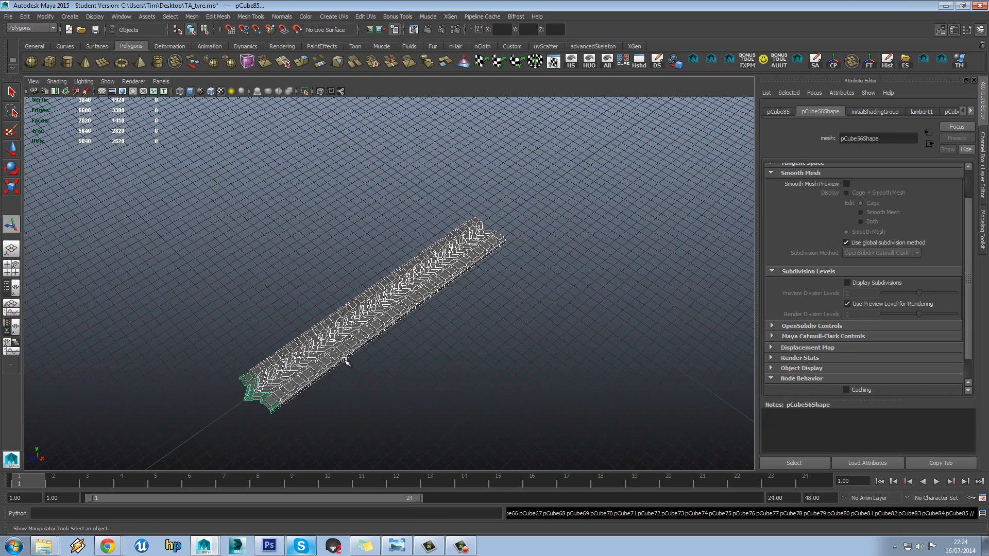
pyautogui.press('w')
pyautogui.moveTo(283, 426); pyautogui.dragTo(171, 303)
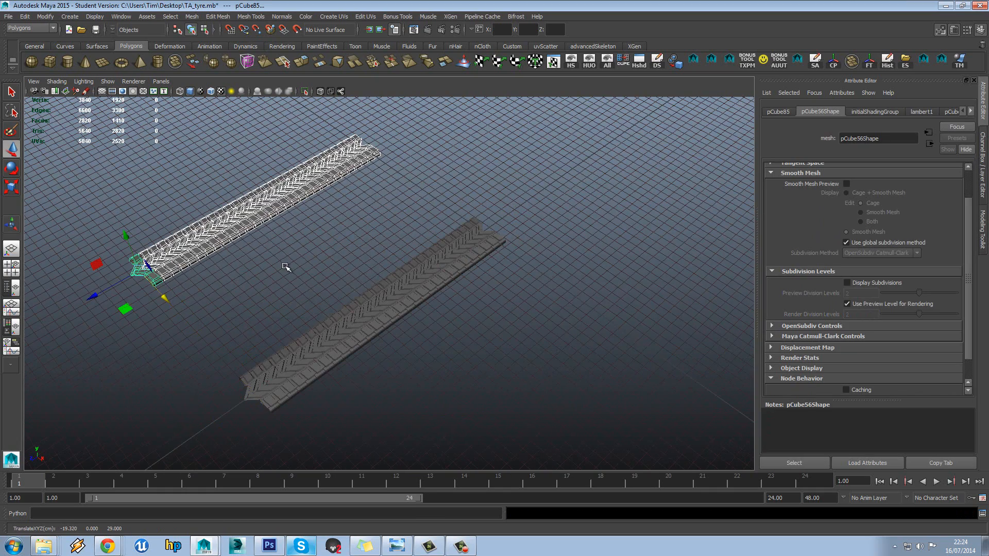
pyautogui.click(285, 270)
pyautogui.click(295, 194)
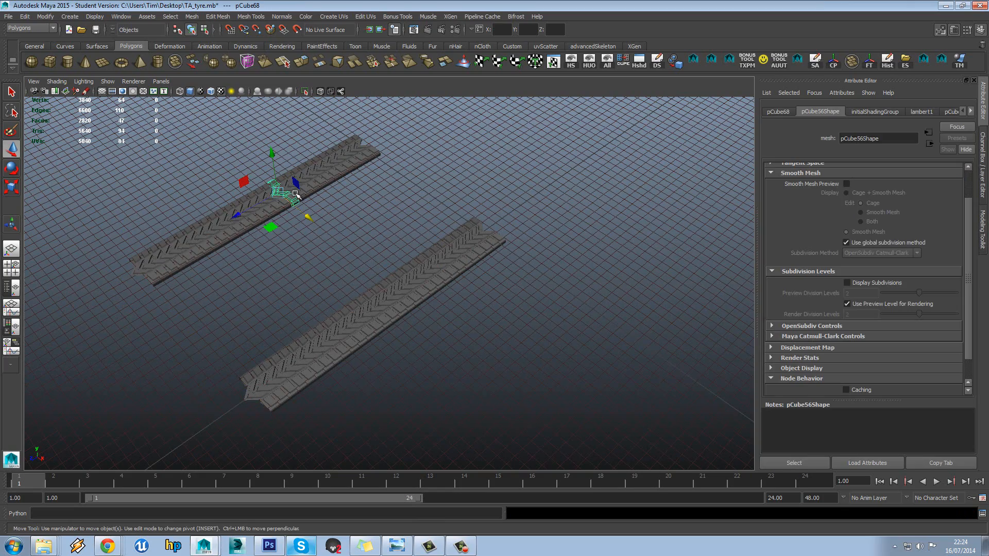
pyautogui.click(397, 261)
pyautogui.keyDown('alt'); pyautogui.moveTo(397, 261); pyautogui.dragTo(394, 249); pyautogui.keyUp('alt')
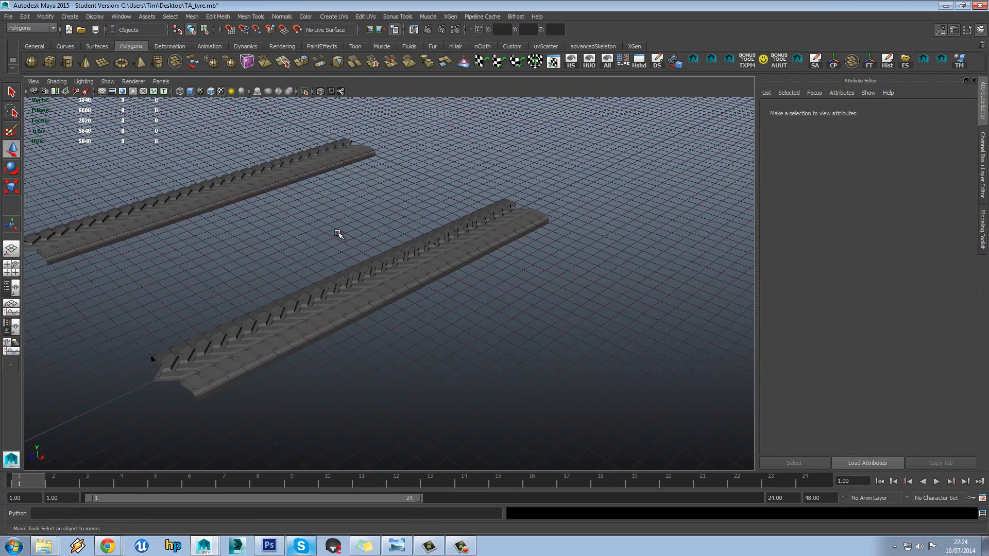
pyautogui.scroll(-3, 340, 234)
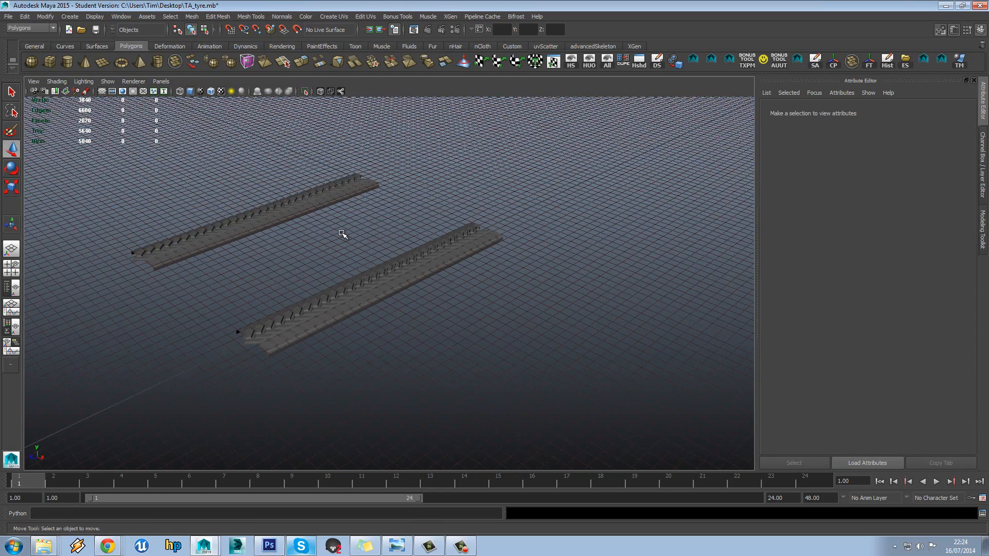
# - Select all pieces of the duplicated strip and put them in a new display layer named TYREBITS
pyautogui.click(982, 179)
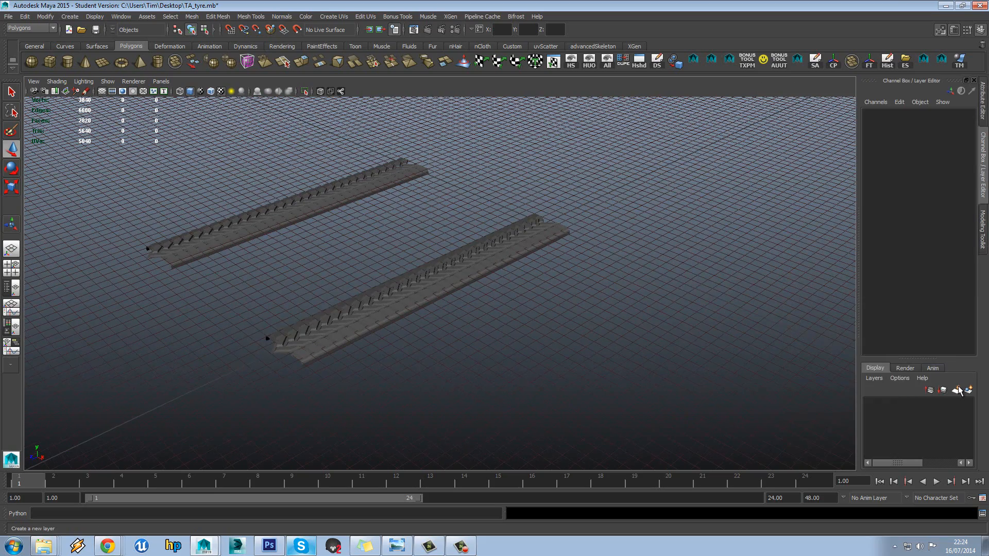
pyautogui.moveTo(236, 260); pyautogui.dragTo(238, 261)
pyautogui.keyDown('alt'); pyautogui.moveTo(237, 261); pyautogui.dragTo(196, 291); pyautogui.keyUp('alt')
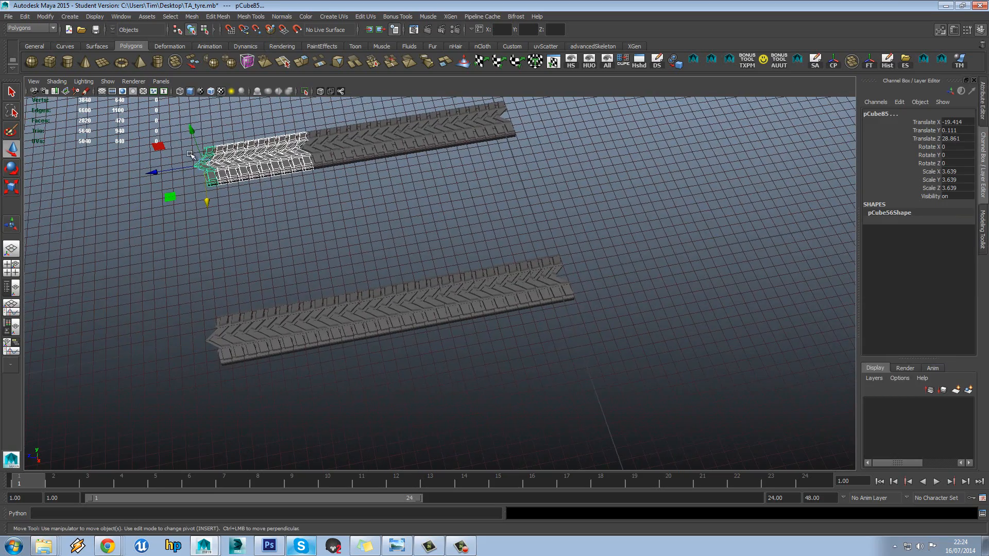
pyautogui.keyDown('shift'); pyautogui.moveTo(299, 158); pyautogui.dragTo(527, 213); pyautogui.keyUp('shift')
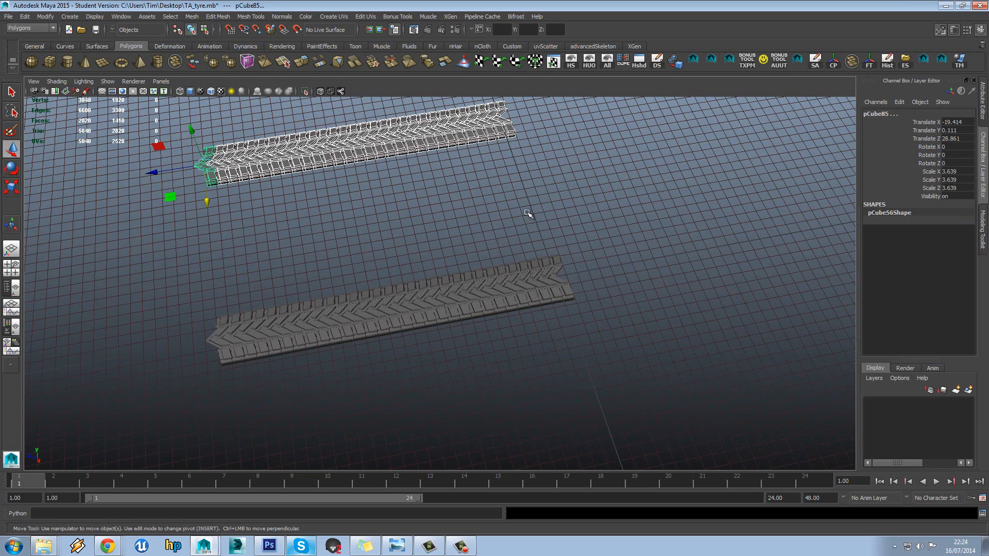
pyautogui.click(968, 390)
pyautogui.click(907, 403)
pyautogui.doubleClick(907, 404)
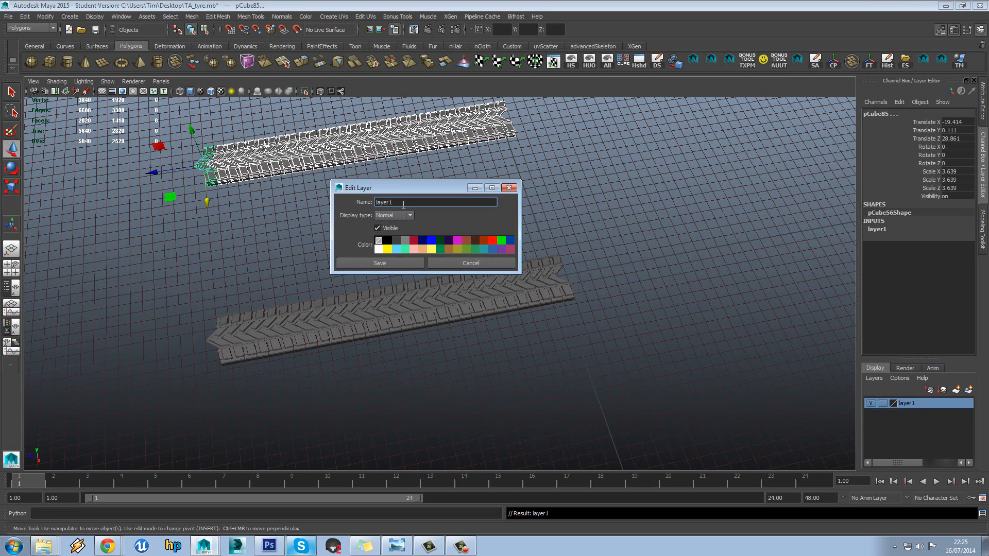
pyautogui.write('TYREBITS')
pyautogui.click(409, 260)
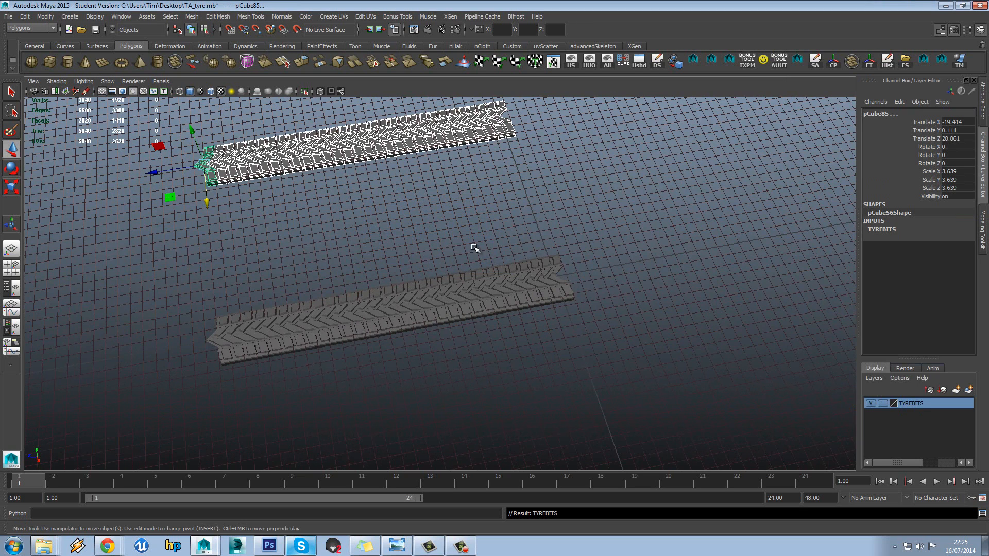
# - Hide the TYREBITS layer and create another, empty display layer
pyautogui.click(872, 403)
pyautogui.click(627, 336)
pyautogui.keyDown('alt'); pyautogui.moveTo(627, 335); pyautogui.dragTo(675, 338); pyautogui.keyUp('alt')
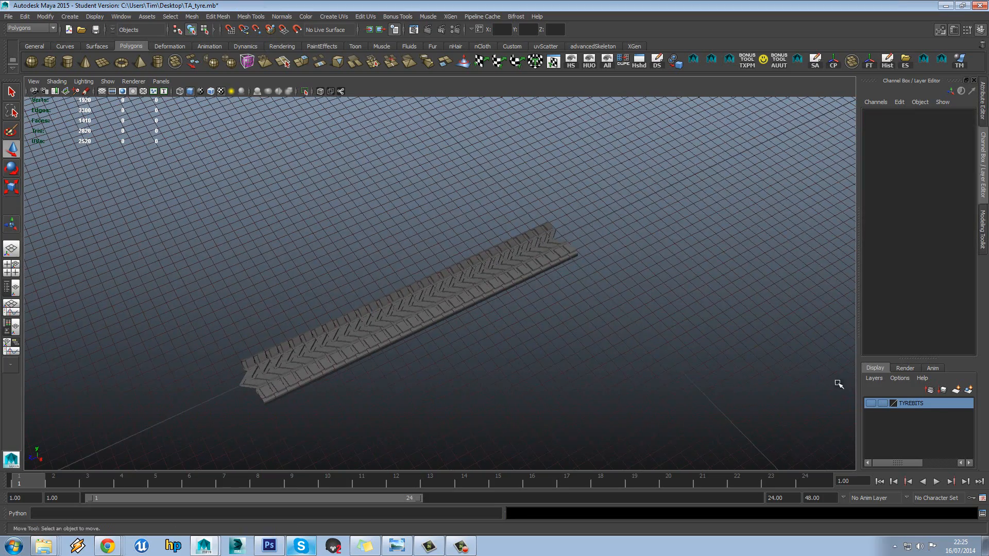
pyautogui.click(956, 390)
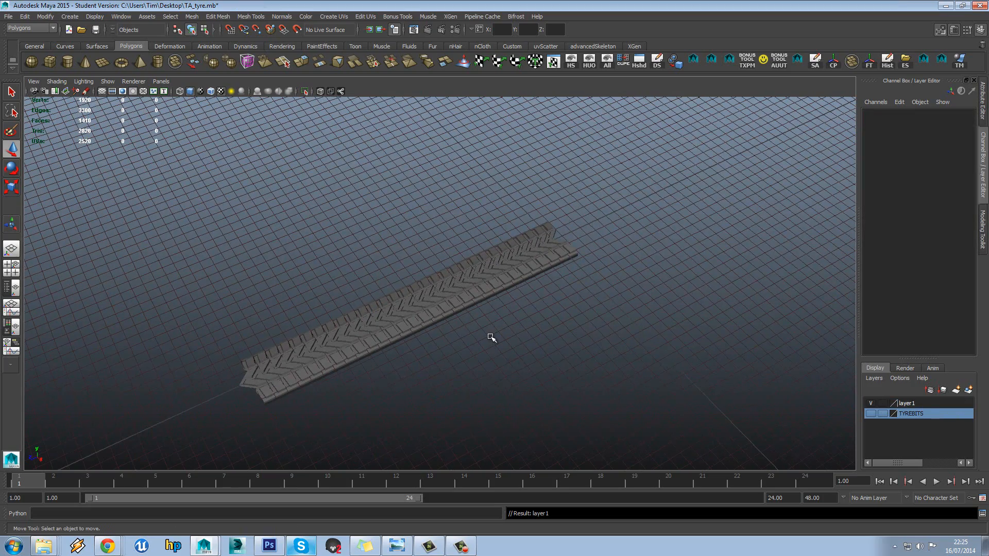
# - Select all pieces of the remaining tread strip and combine them into a single polygon object
pyautogui.keyDown('alt'); pyautogui.moveTo(440, 321); pyautogui.dragTo(489, 299); pyautogui.keyUp('alt')
pyautogui.moveTo(236, 194); pyautogui.dragTo(783, 430)
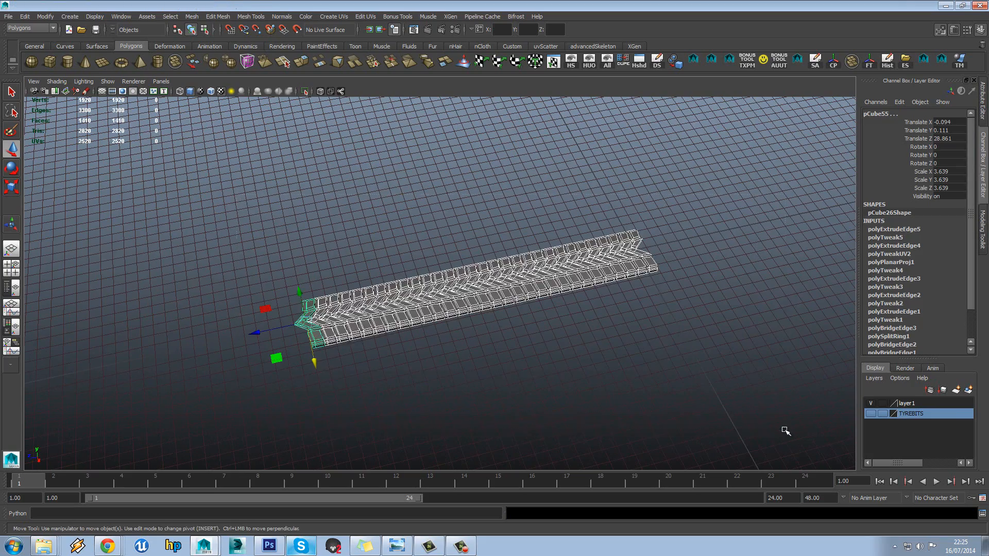
pyautogui.keyDown('alt'); pyautogui.moveTo(672, 283); pyautogui.dragTo(618, 288); pyautogui.keyUp('alt')
pyautogui.scroll(4, 598, 298)
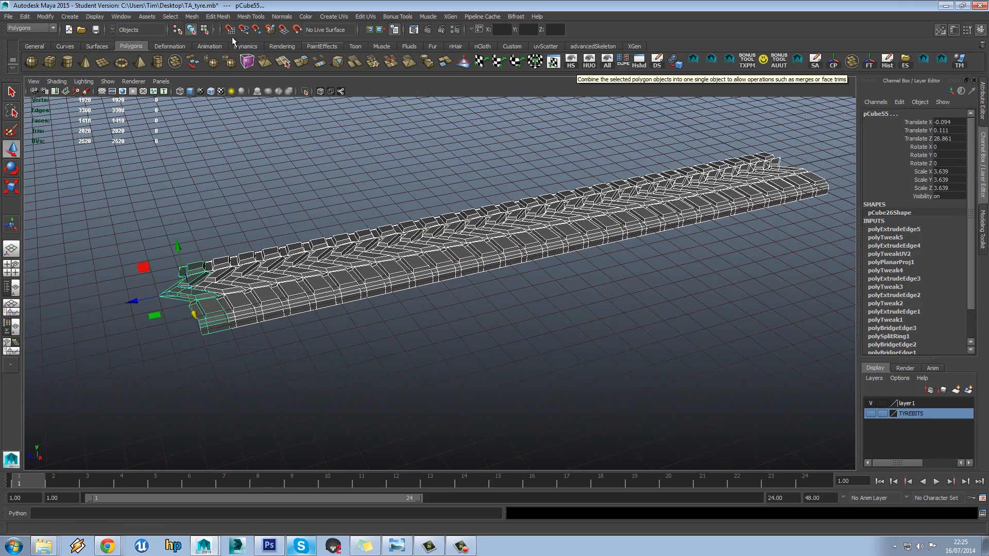
pyautogui.click(192, 16)
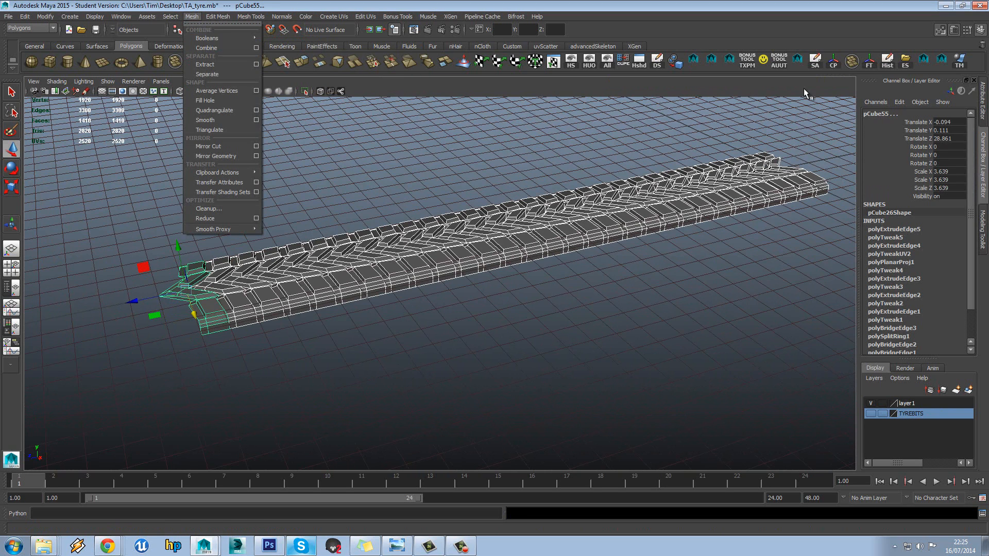
pyautogui.click(256, 48)
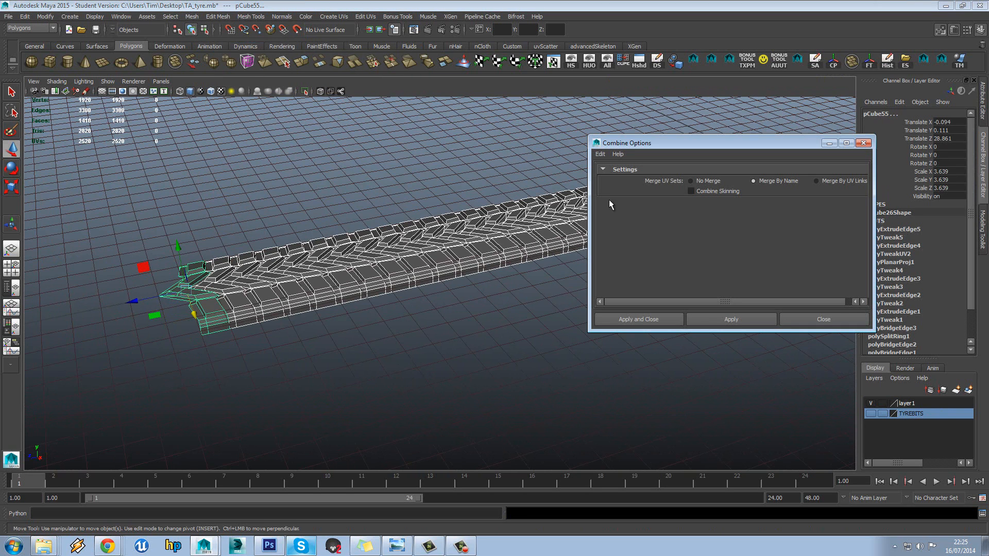
pyautogui.click(781, 319)
pyautogui.click(852, 62)
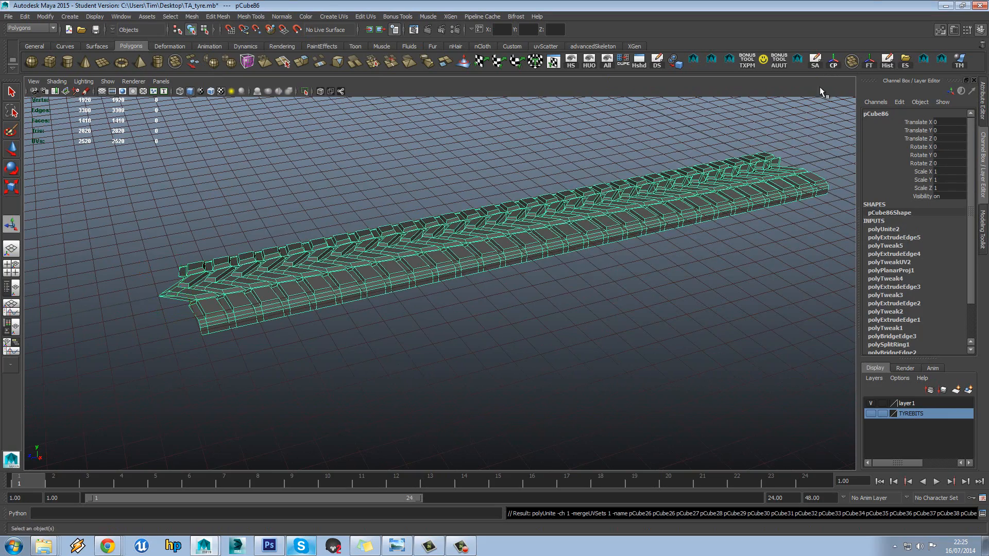
# - Select all vertices of the combined strip and merge them with a threshold of 0.01
pyautogui.keyDown('alt'); pyautogui.moveTo(620, 187); pyautogui.dragTo(646, 222); pyautogui.keyUp('alt')
pyautogui.press('w')
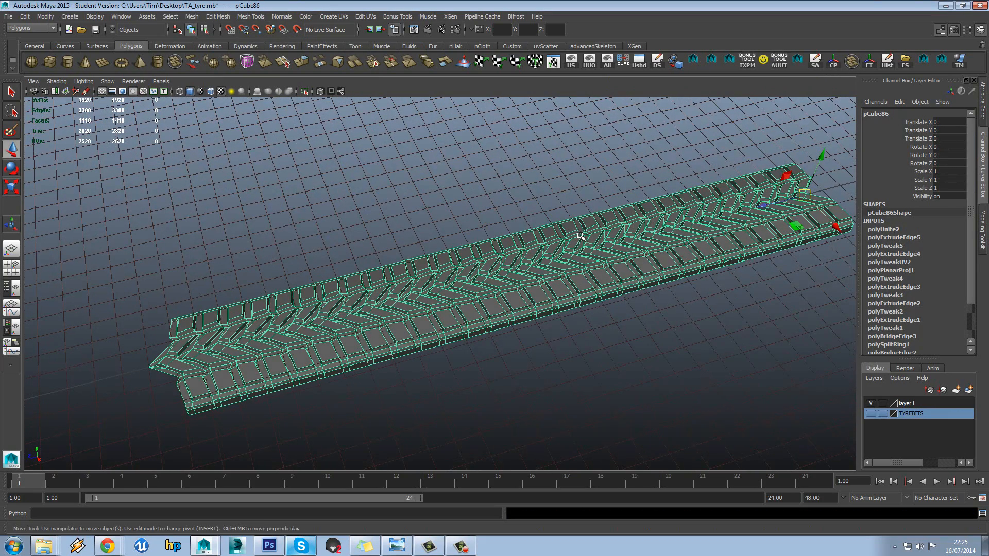
pyautogui.moveTo(575, 229); pyautogui.dragTo(251, 201, button='right')
pyautogui.moveTo(237, 200); pyautogui.dragTo(739, 486)
pyautogui.keyDown('alt'); pyautogui.moveTo(289, 304); pyautogui.dragTo(544, 251, button='right'); pyautogui.keyUp('alt')
pyautogui.keyDown('shift'); pyautogui.rightClick(474, 294); pyautogui.keyUp('shift')
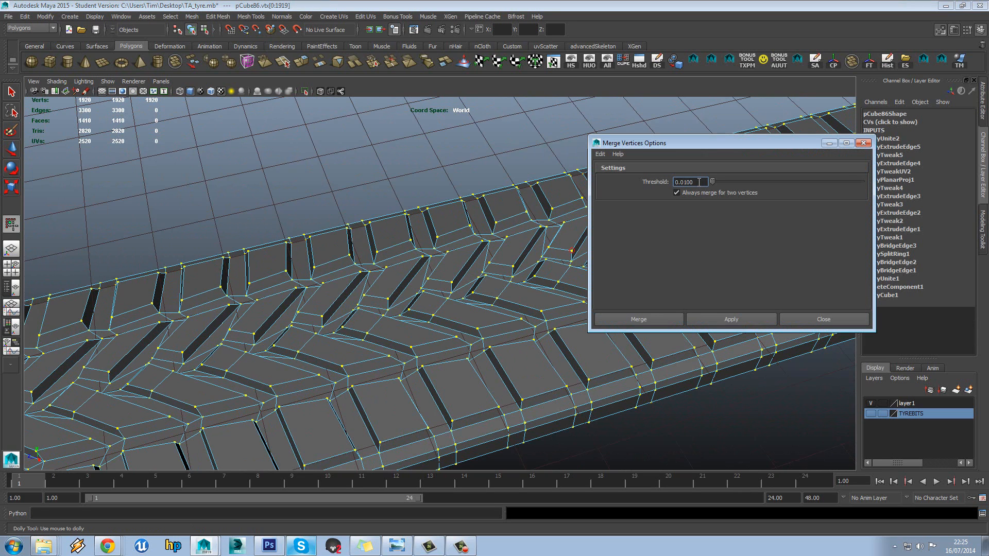
pyautogui.click(732, 319)
pyautogui.click(823, 319)
# - Examine the merged joins between the tread pieces from several angles, in vertex mode and in object mode
pyautogui.keyDown('alt'); pyautogui.moveTo(803, 361); pyautogui.dragTo(598, 309); pyautogui.keyUp('alt')
pyautogui.click(742, 407)
pyautogui.click(616, 287)
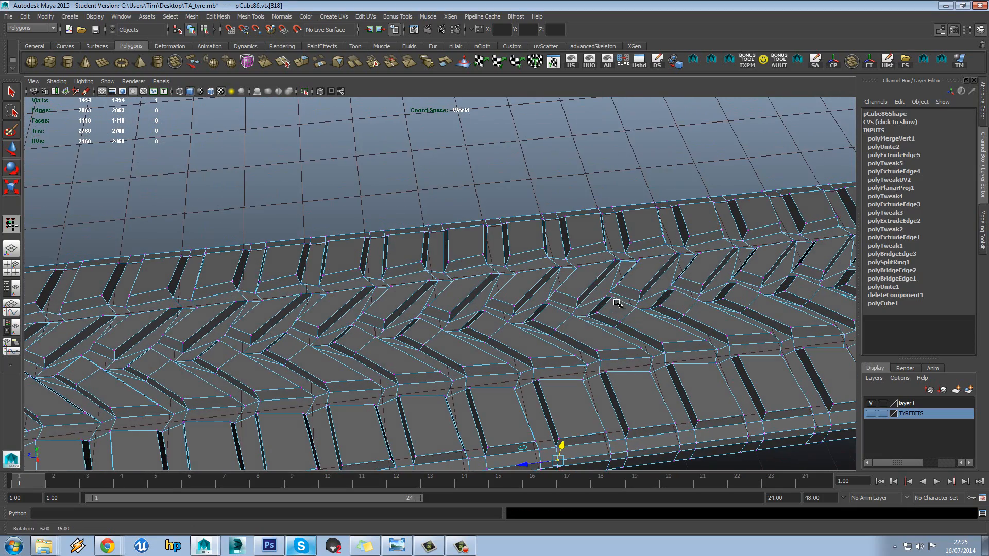
pyautogui.moveTo(541, 297); pyautogui.dragTo(567, 284, button='right')
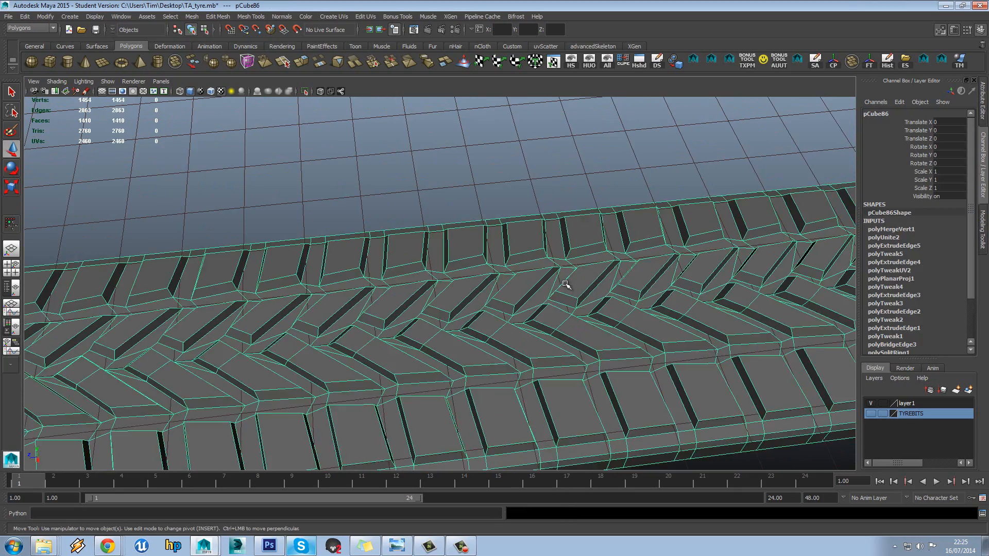
pyautogui.scroll(-4, 567, 283)
pyautogui.keyDown('alt'); pyautogui.moveTo(567, 283); pyautogui.dragTo(581, 309); pyautogui.keyUp('alt')
pyautogui.click(637, 313)
pyautogui.scroll(-5, 618, 304)
pyautogui.scroll(3, 612, 302)
pyautogui.click(517, 297)
pyautogui.scroll(8, 517, 297)
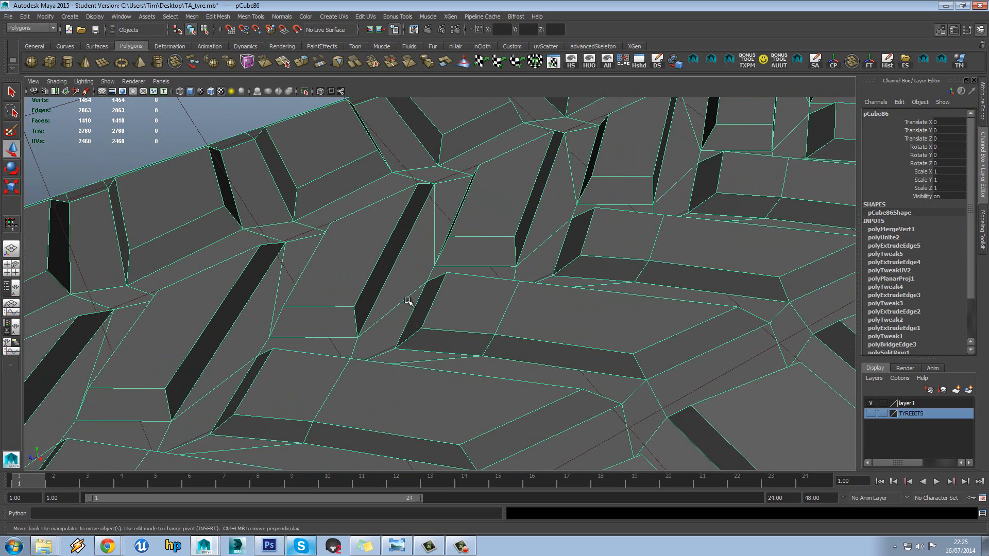
# - Check individual corner vertices where the tread pieces meet, undo any accidental change, and return to object mode
pyautogui.moveTo(407, 301); pyautogui.dragTo(384, 302, button='right')
pyautogui.click(353, 342)
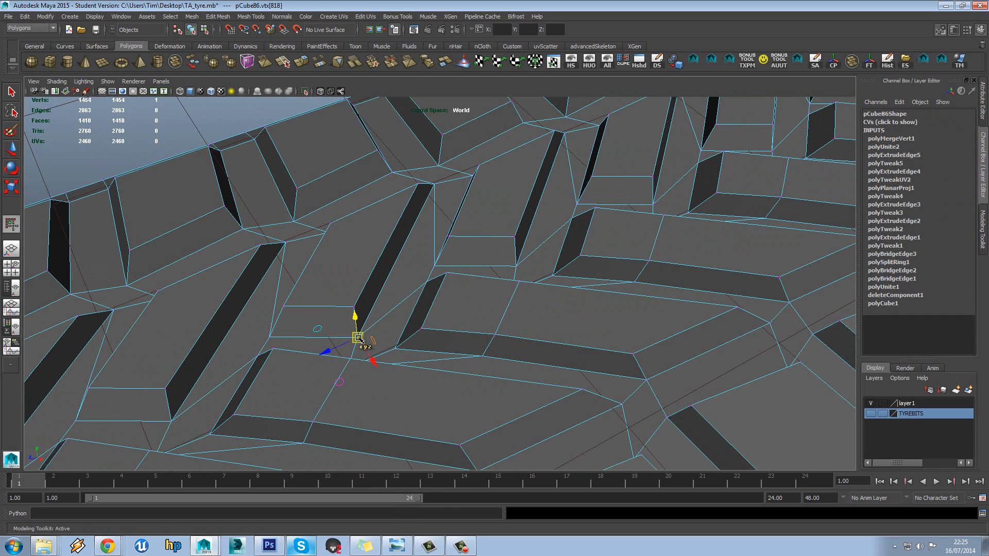
pyautogui.moveTo(328, 348); pyautogui.dragTo(355, 347)
pyautogui.keyDown('alt'); pyautogui.moveTo(439, 288); pyautogui.dragTo(444, 307); pyautogui.keyUp('alt')
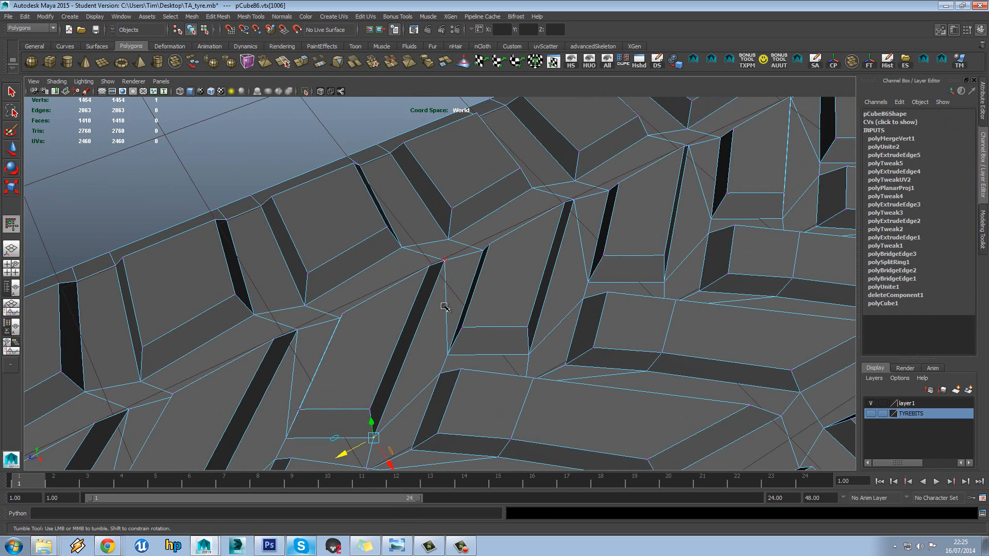
pyautogui.click(449, 357)
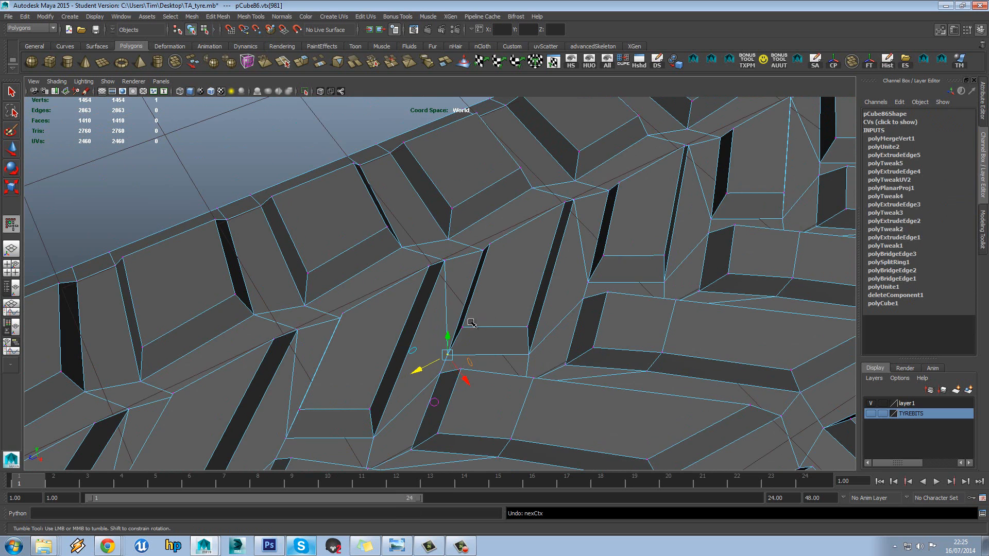
pyautogui.moveTo(498, 280); pyautogui.dragTo(529, 264, button='right')
# - Run a mesh Cleanup check on the strip that selects matching polygons for faces with holes
pyautogui.scroll(-10, 528, 267)
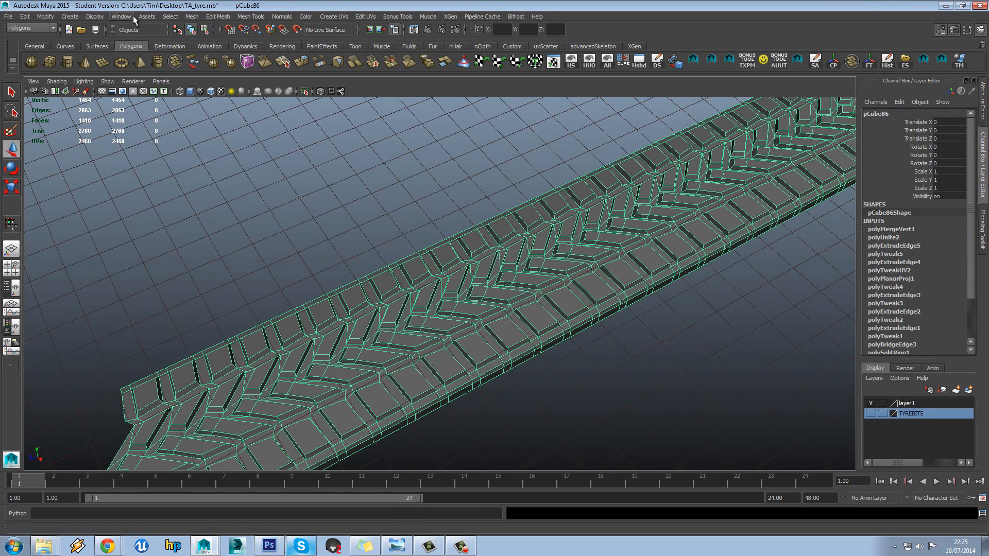
pyautogui.click(190, 17)
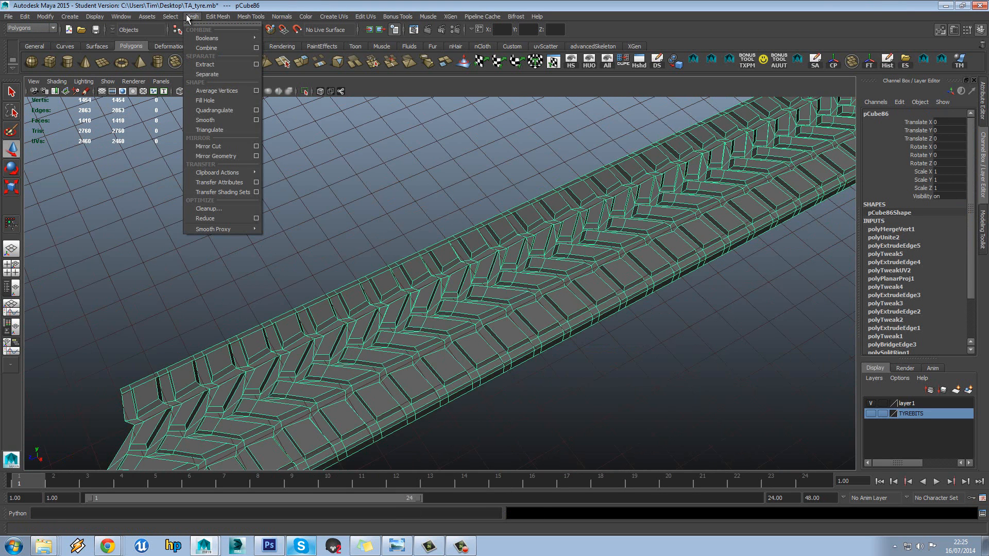
pyautogui.moveTo(217, 17)
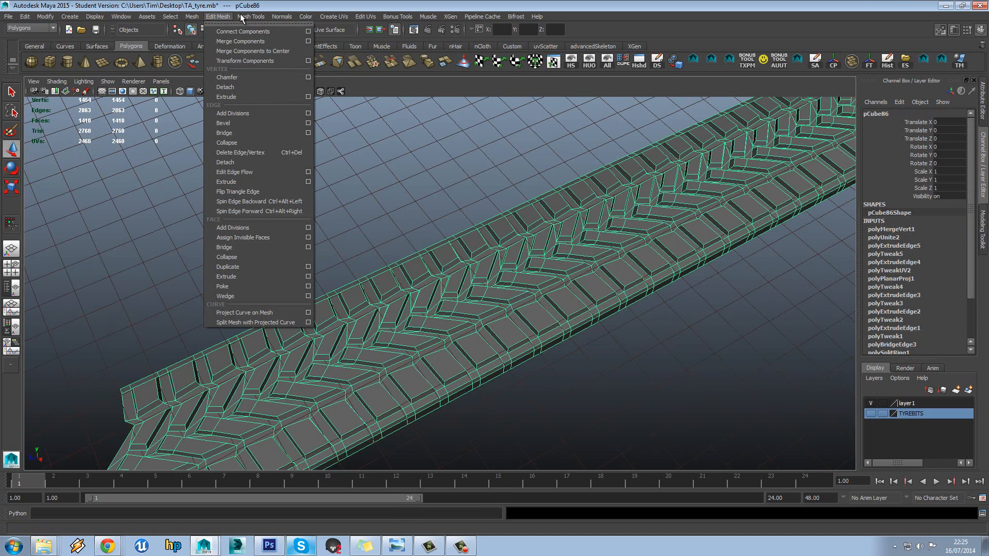
pyautogui.moveTo(253, 20)
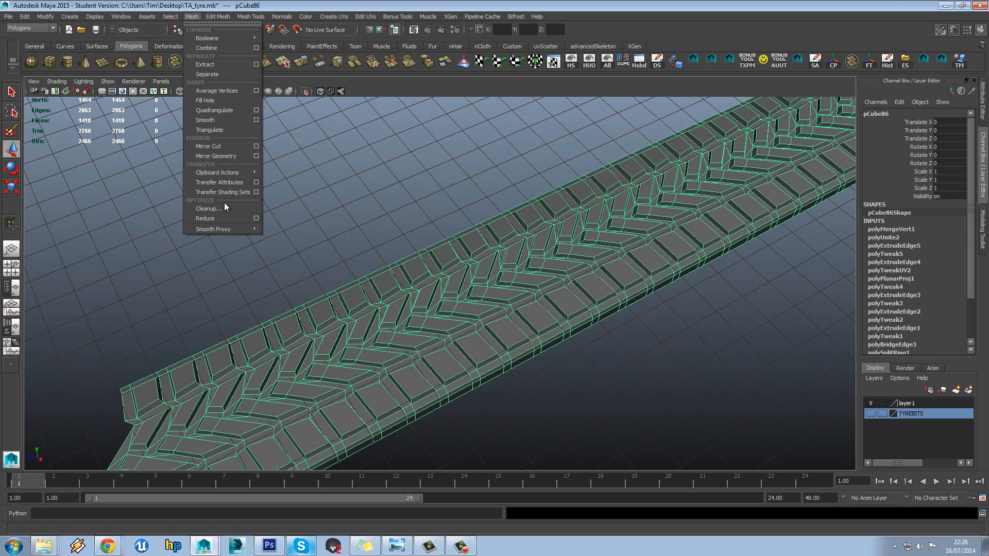
pyautogui.click(211, 208)
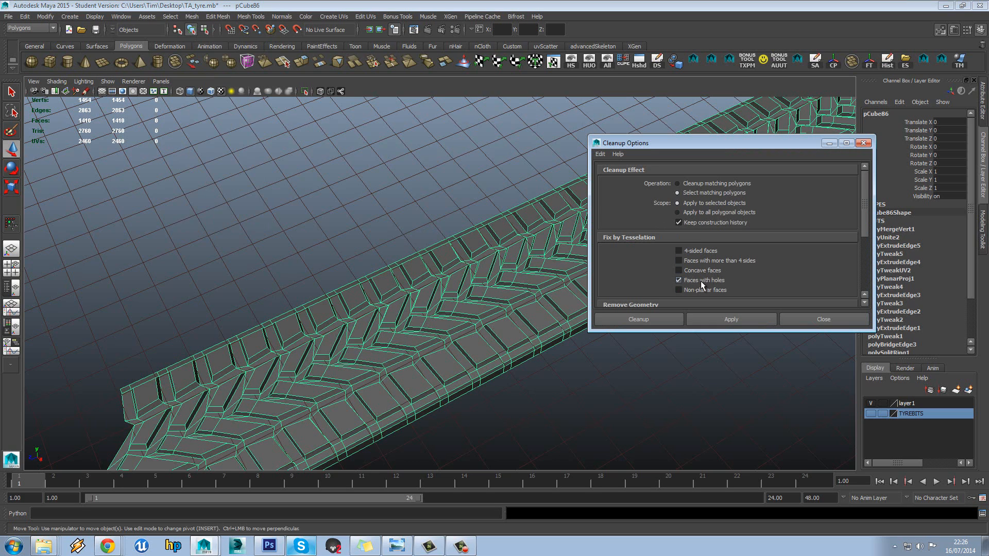
pyautogui.click(725, 322)
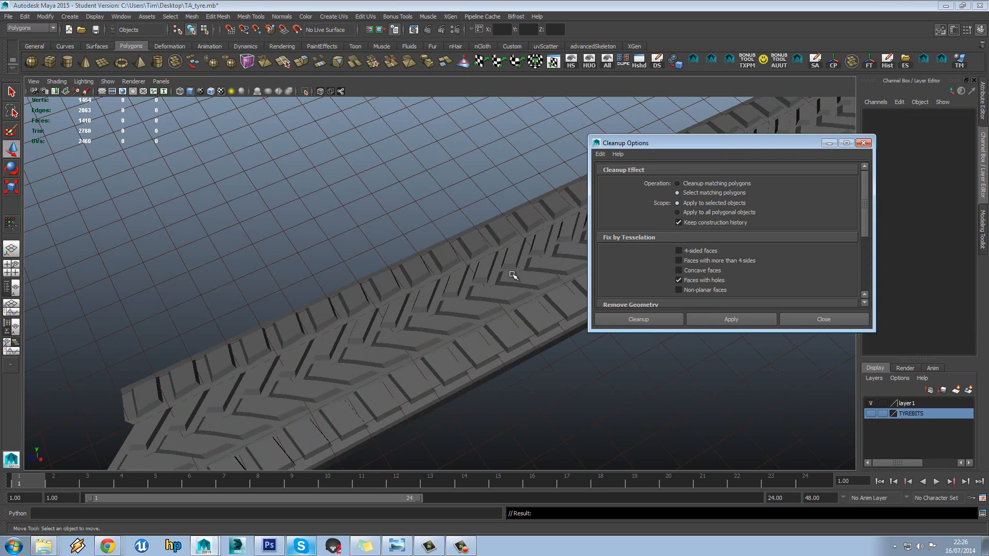
# - Repeat the faces-with-holes Cleanup check on the strip in wireframe display and close the options
pyautogui.keyDown('alt'); pyautogui.moveTo(519, 266); pyautogui.dragTo(536, 251); pyautogui.keyUp('alt')
pyautogui.press('4')
pyautogui.click(521, 246)
pyautogui.keyDown('alt'); pyautogui.moveTo(536, 252); pyautogui.dragTo(581, 251, button='right'); pyautogui.keyUp('alt')
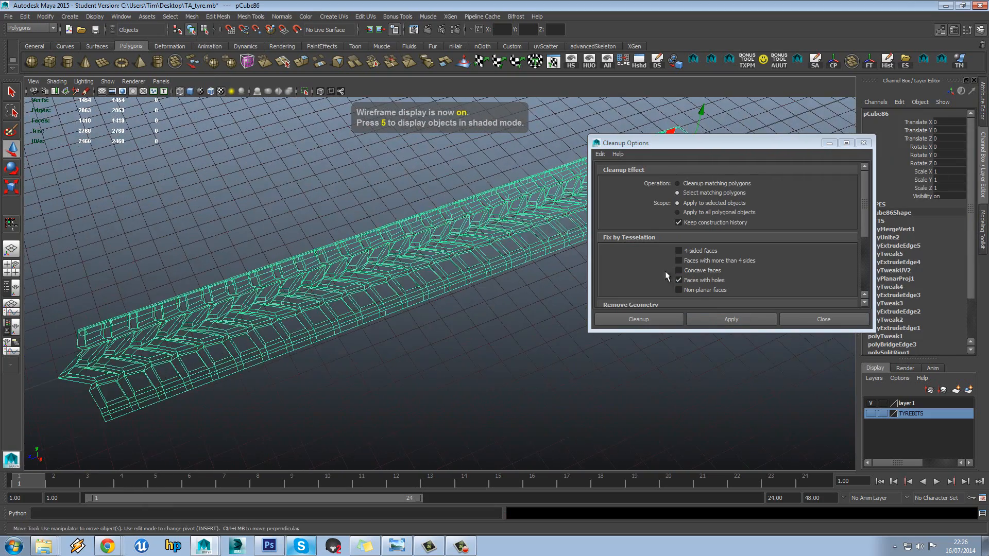
pyautogui.click(730, 320)
pyautogui.moveTo(688, 143); pyautogui.dragTo(652, 173)
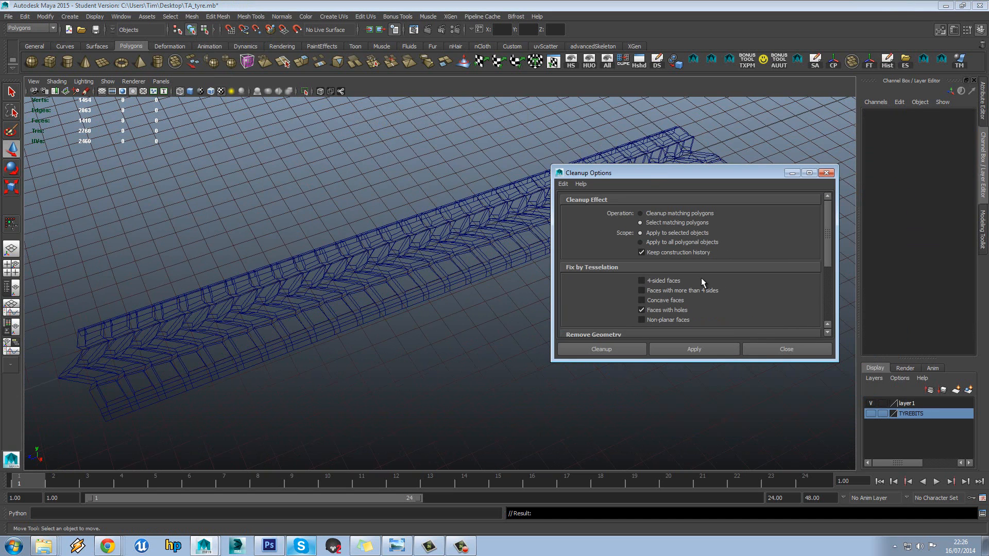
pyautogui.click(760, 348)
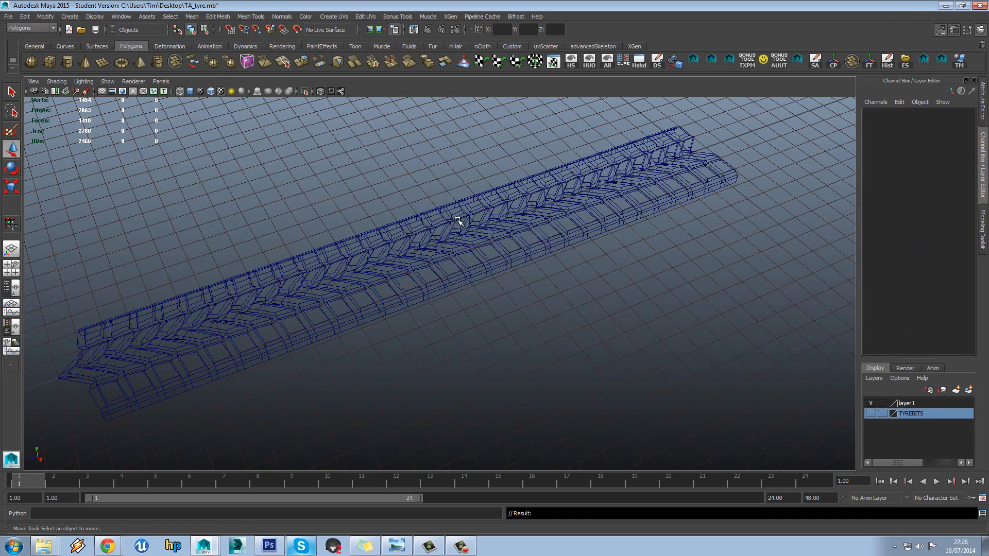
# - Select the tread strip, display it shaded with textures and apply a Bend deformer to it
pyautogui.click(458, 220)
pyautogui.press('6')
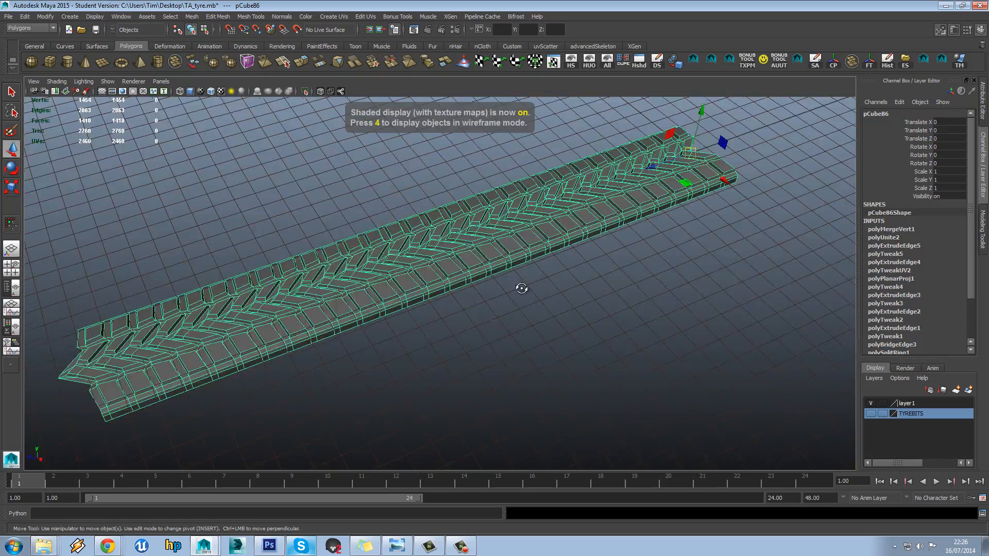
pyautogui.click(574, 283)
pyautogui.moveTo(521, 286)
pyautogui.keyDown('alt'); pyautogui.mouseDown()
pyautogui.moveTo(524, 297)
pyautogui.moveTo(575, 288)
pyautogui.moveTo(490, 247)
pyautogui.moveTo(523, 267)
pyautogui.moveTo(505, 220)
pyautogui.moveTo(552, 221)
pyautogui.mouseUp(); pyautogui.keyUp('alt')
pyautogui.click(522, 228)
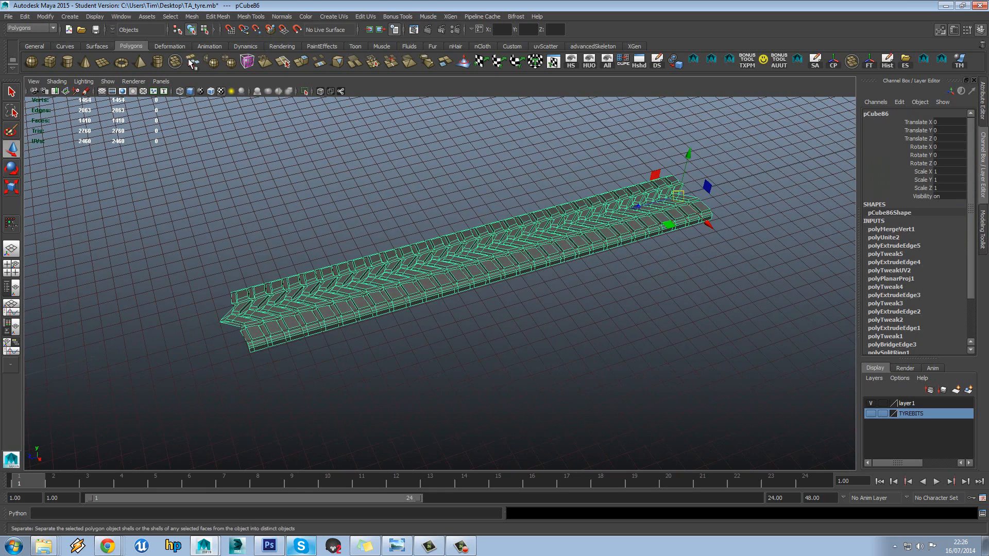
pyautogui.click(179, 45)
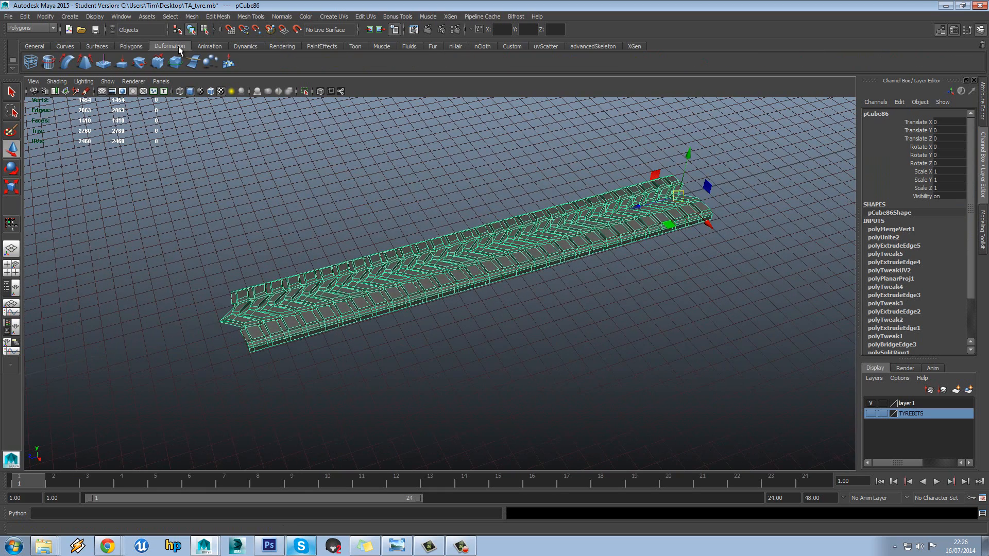
pyautogui.click(69, 63)
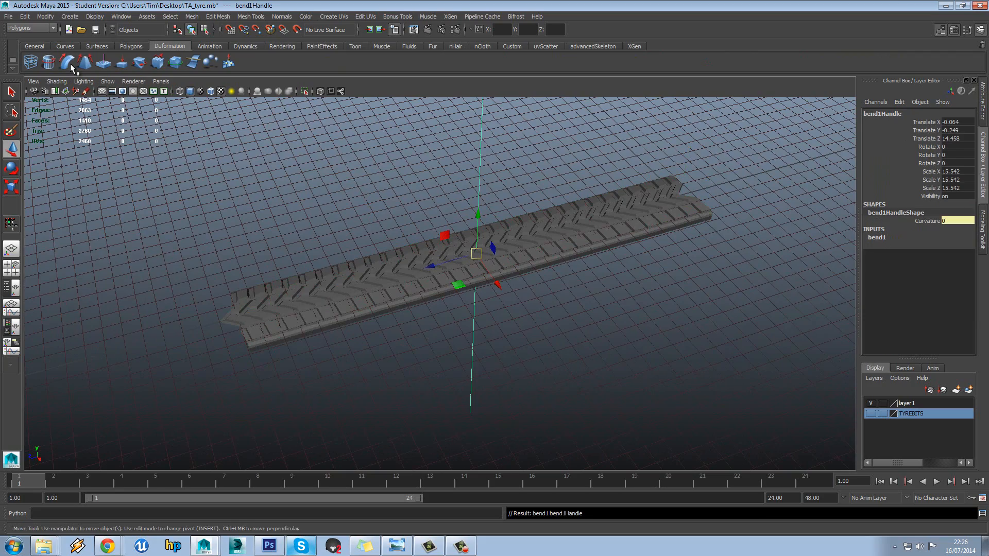
# - Rotate the bend handle to -90 on X so that it runs along the length of the strip
pyautogui.keyDown('alt'); pyautogui.moveTo(474, 232); pyautogui.dragTo(475, 298); pyautogui.keyUp('alt')
pyautogui.scroll(-4, 472, 292)
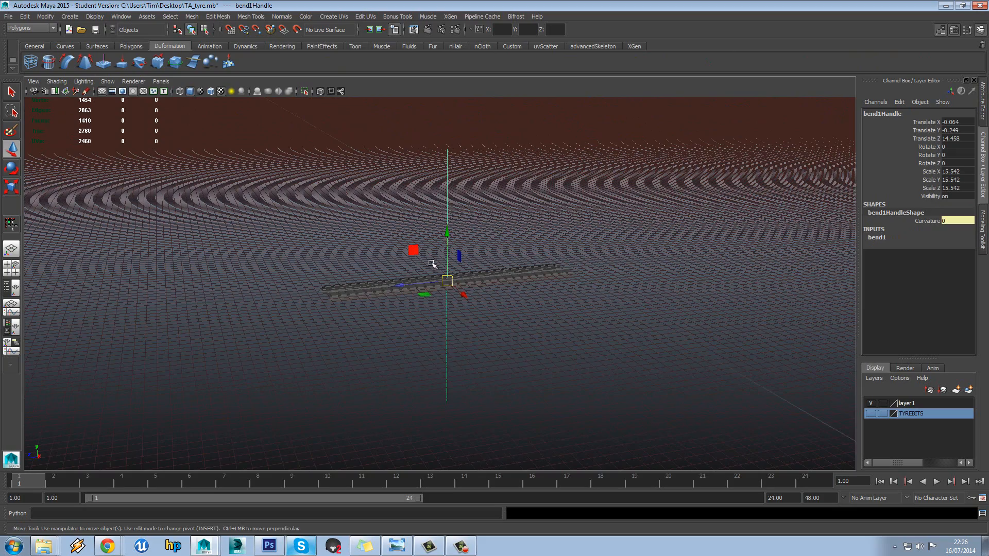
pyautogui.keyDown('alt'); pyautogui.moveTo(432, 263); pyautogui.dragTo(503, 255); pyautogui.keyUp('alt')
pyautogui.press('e')
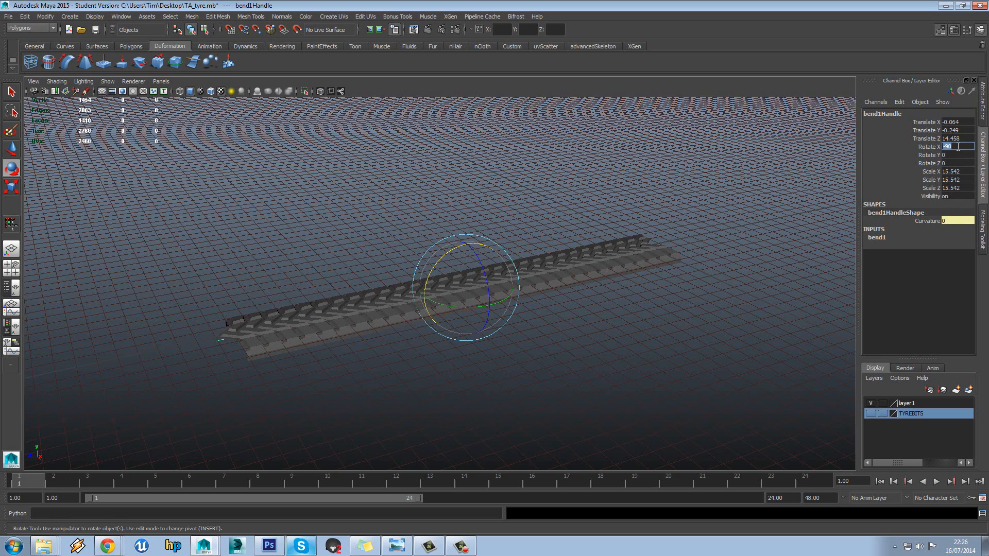
pyautogui.press('Return')
# - Set the bend deformer's curvature to 170
pyautogui.click(883, 237)
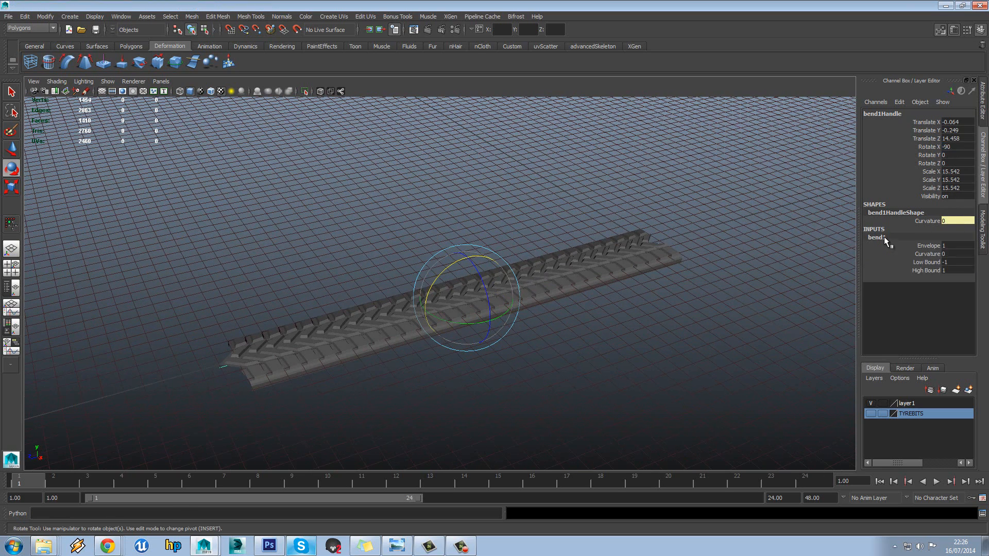
pyautogui.click(955, 253)
pyautogui.write('170')
pyautogui.press('Return')
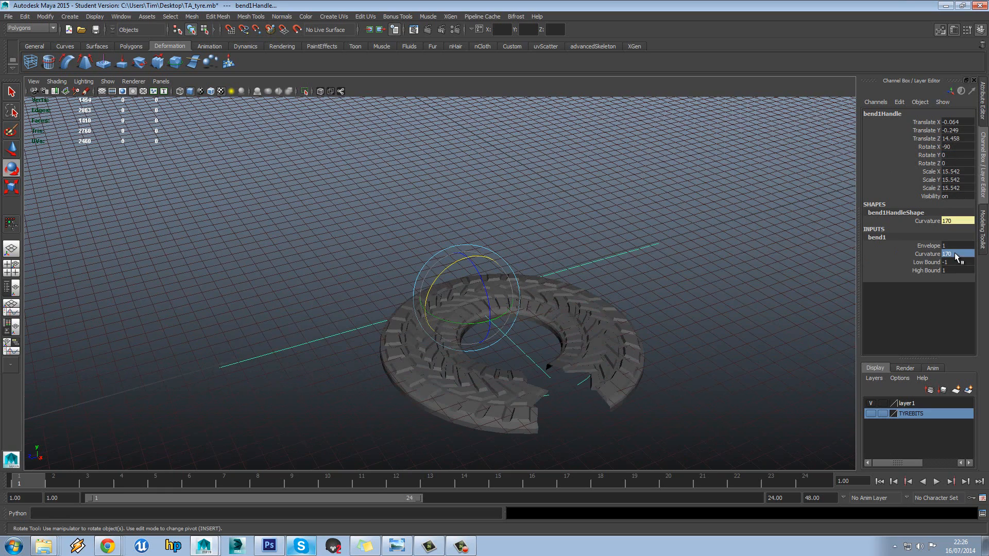
# - Rotate the bend handle to -90 on Z so that the strip curls into an upright ring with the tread outside
pyautogui.keyDown('alt'); pyautogui.moveTo(647, 246); pyautogui.dragTo(631, 263); pyautogui.keyUp('alt')
pyautogui.keyDown('alt'); pyautogui.moveTo(613, 314); pyautogui.dragTo(556, 260, button='middle'); pyautogui.keyUp('alt')
pyautogui.scroll(3, 557, 253)
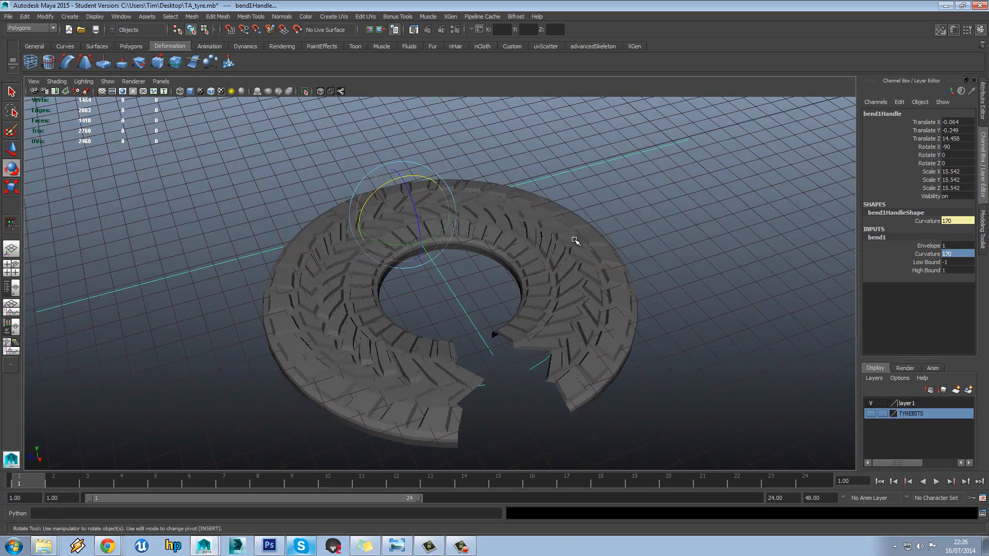
pyautogui.moveTo(573, 238)
pyautogui.keyDown('alt'); pyautogui.mouseDown()
pyautogui.moveTo(572, 260)
pyautogui.moveTo(578, 242)
pyautogui.mouseUp(); pyautogui.keyUp('alt')
pyautogui.keyDown('alt'); pyautogui.moveTo(678, 243); pyautogui.dragTo(596, 247); pyautogui.keyUp('alt')
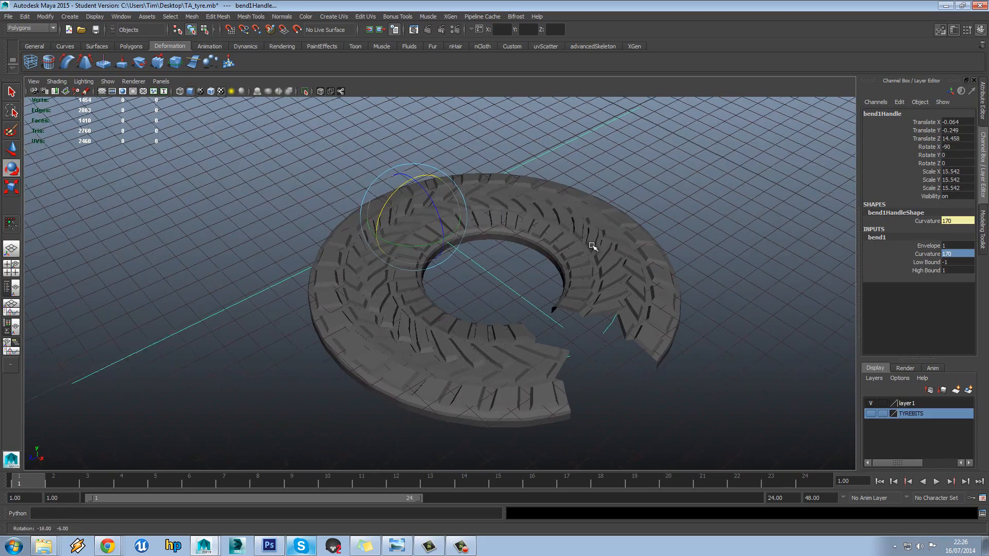
pyautogui.moveTo(428, 191); pyautogui.dragTo(442, 260)
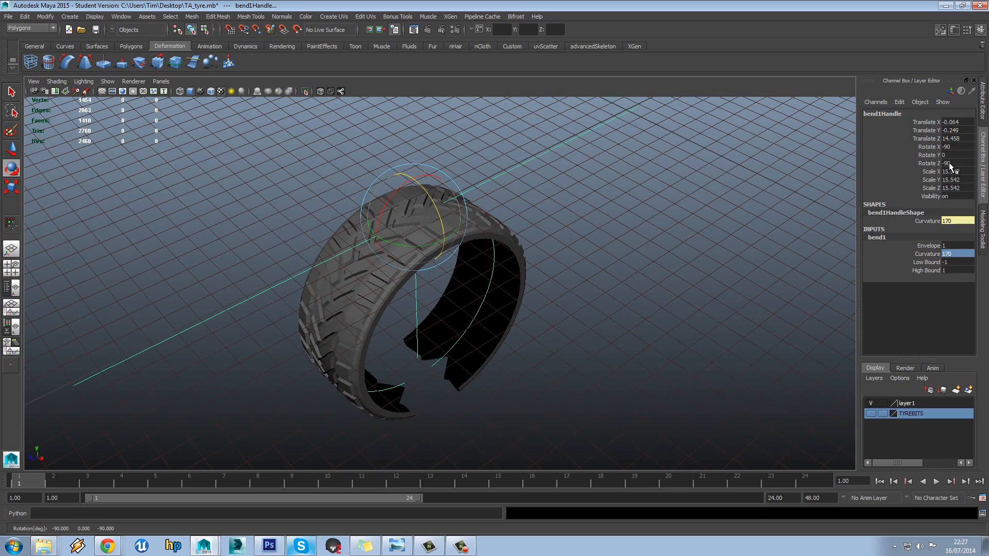
# - Try bend curvatures of 180, 190 and 189 to close the gap between the ring's ends
pyautogui.keyDown('alt'); pyautogui.moveTo(549, 265); pyautogui.dragTo(524, 194); pyautogui.keyUp('alt')
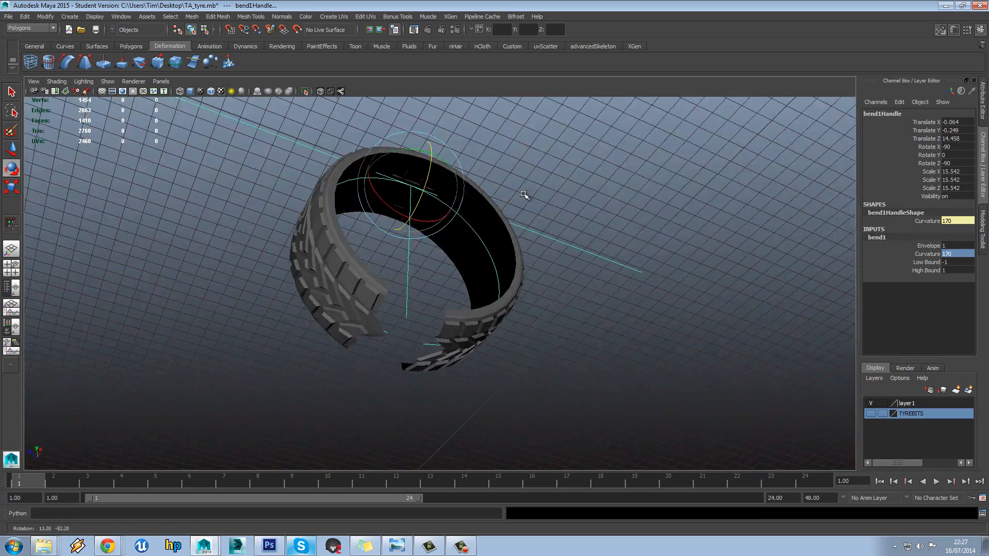
pyautogui.keyDown('alt'); pyautogui.moveTo(524, 194); pyautogui.dragTo(577, 280, button='right'); pyautogui.keyUp('alt')
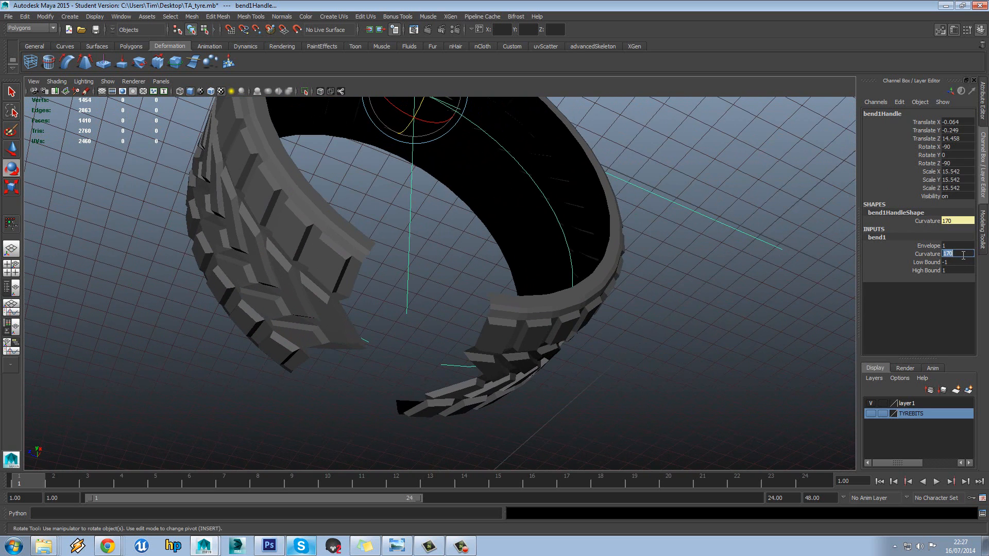
pyautogui.write('0')
pyautogui.press('Return')
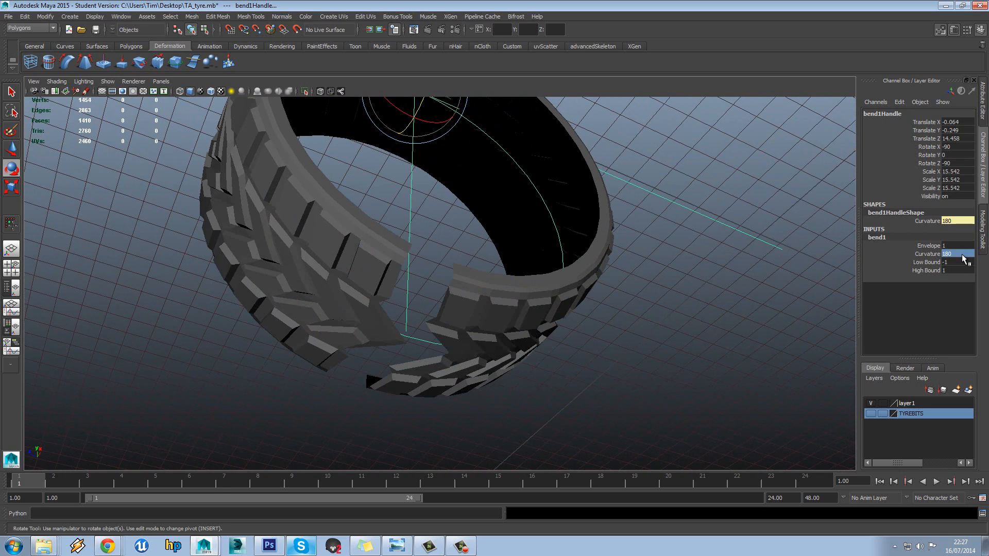
pyautogui.click(963, 255)
pyautogui.press('Return')
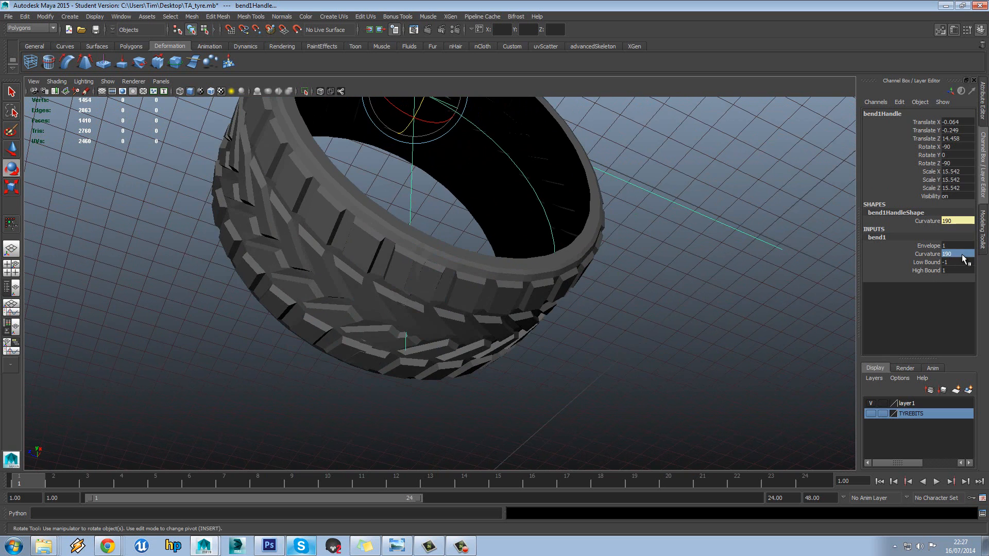
pyautogui.click(962, 255)
pyautogui.write('189')
pyautogui.press('Return')
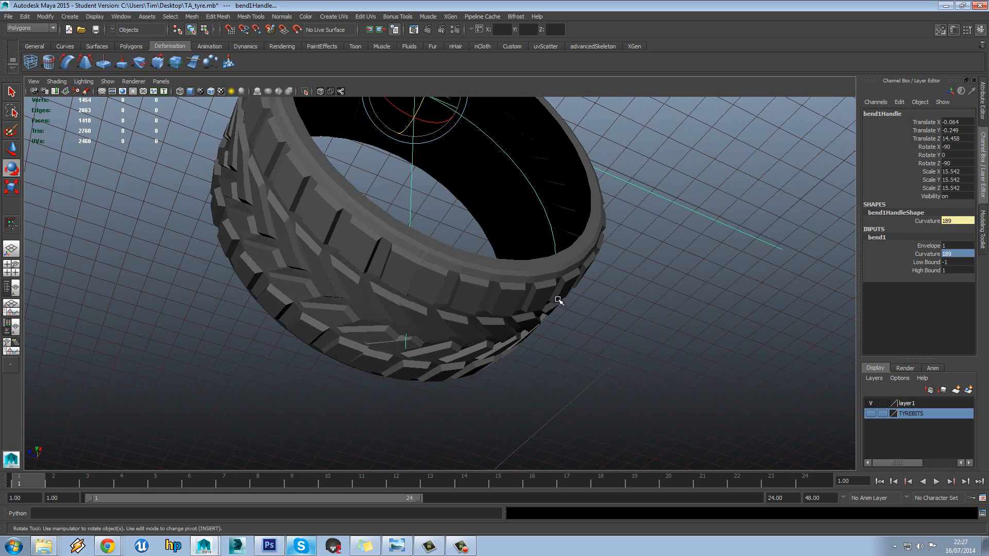
# - Try bend curvatures of 188, 185, 186 and 187 while checking the seam up close
pyautogui.scroll(5, 554, 297)
pyautogui.click(963, 254)
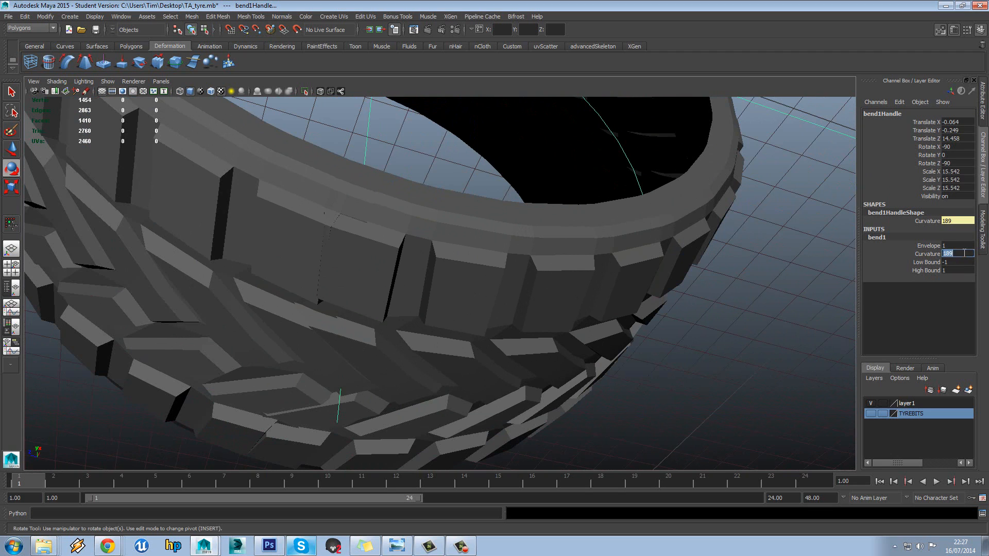
pyautogui.write('188')
pyautogui.press('Return')
pyautogui.click(963, 255)
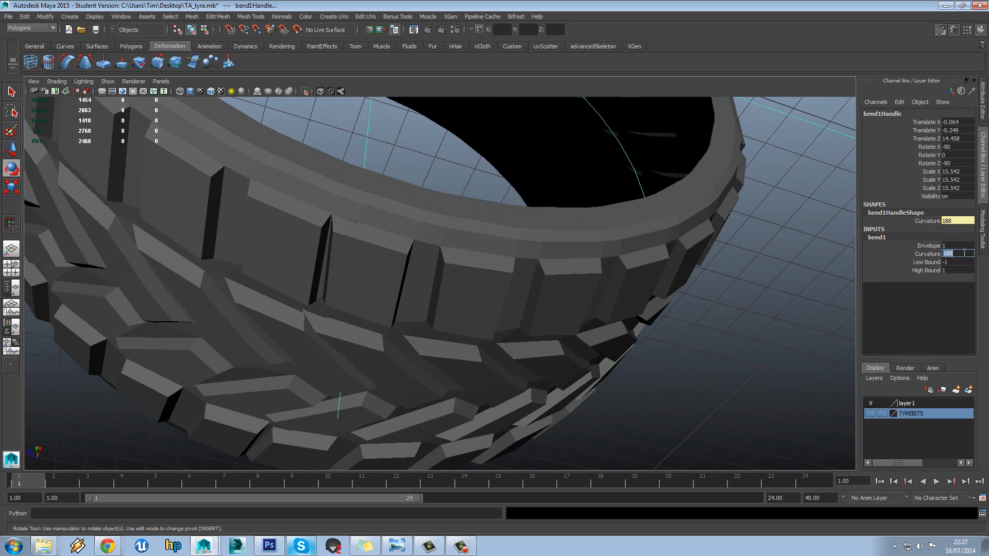
pyautogui.press('Return')
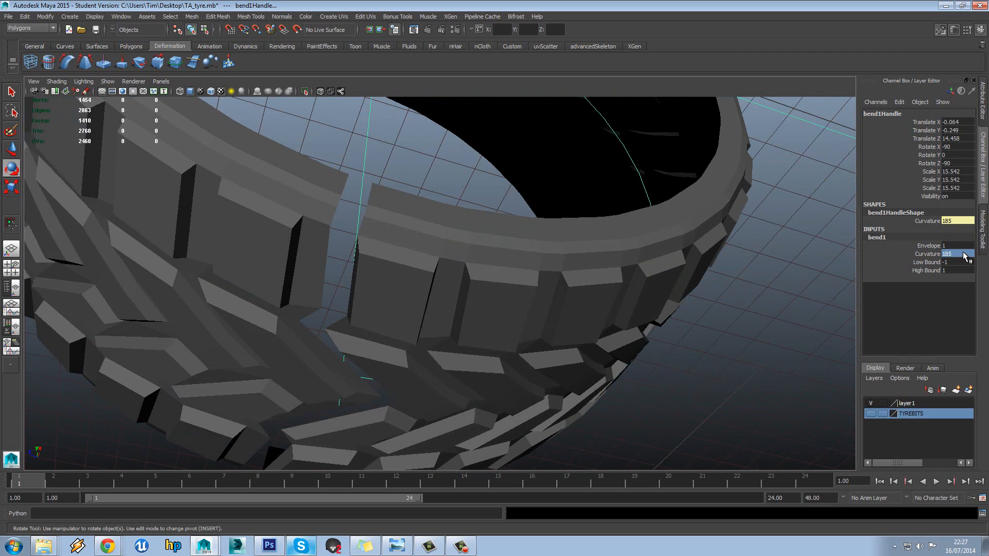
pyautogui.click(964, 254)
pyautogui.press('Return')
pyautogui.click(963, 255)
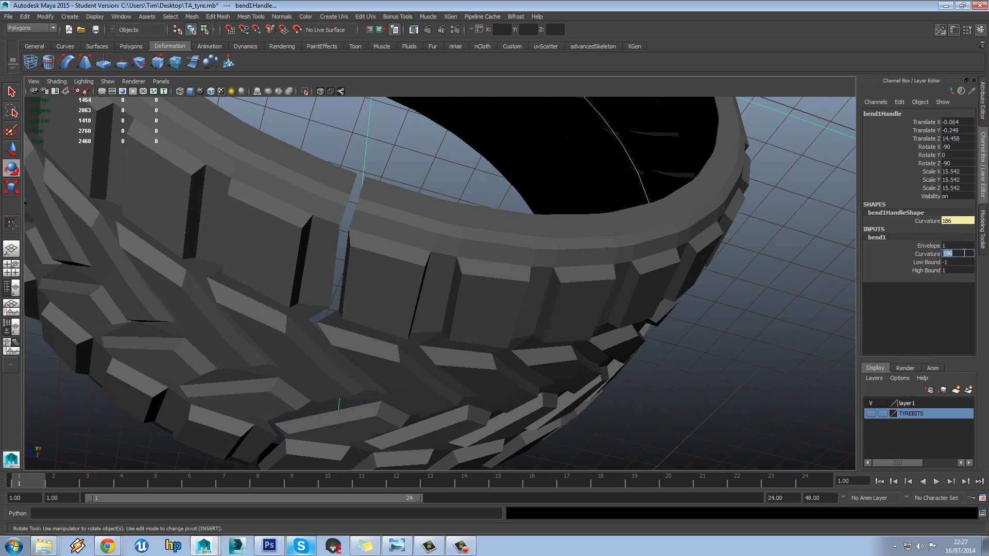
pyautogui.press('Return')
pyautogui.scroll(3, 366, 266)
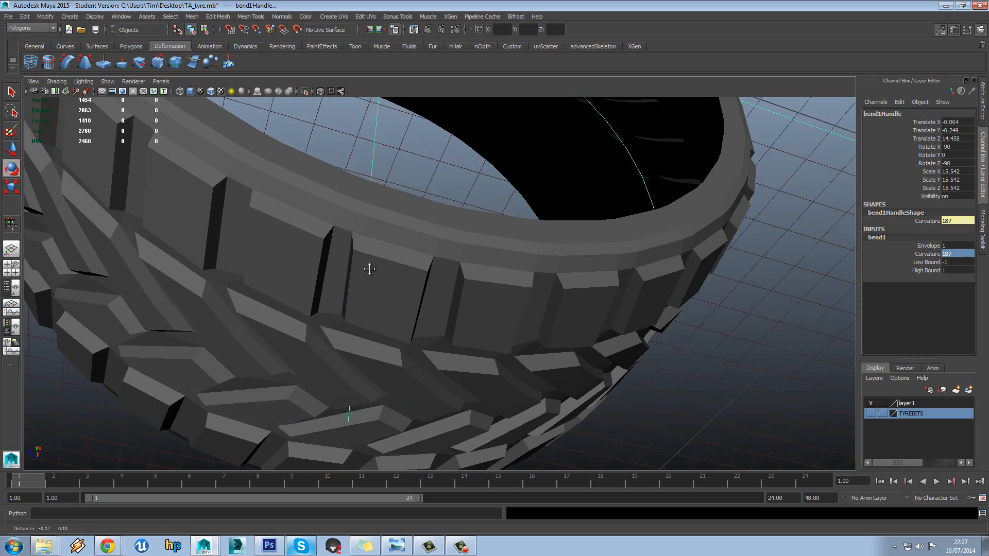
# - Show the wireframe on the shaded tyre and set the bend handle's curvature to 186.5
pyautogui.click(212, 93)
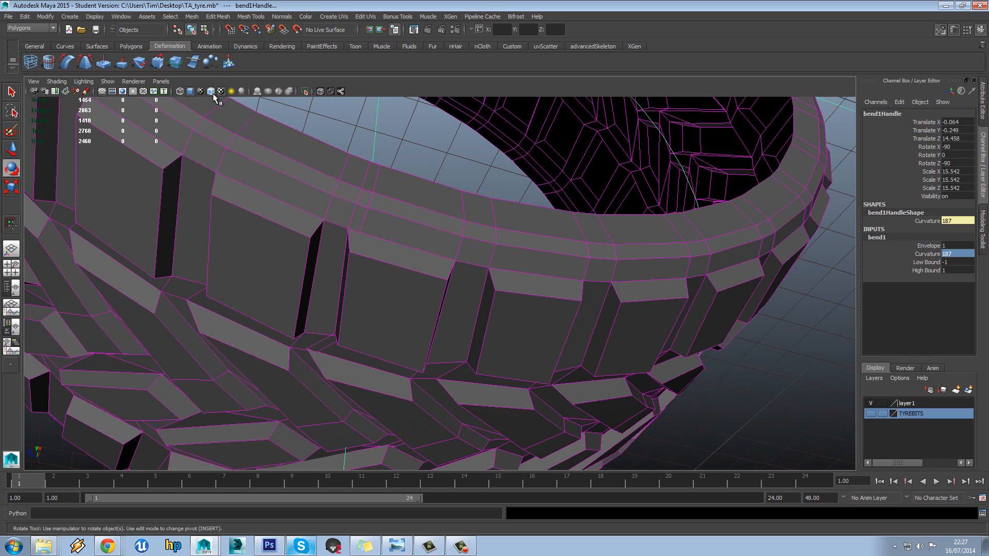
pyautogui.click(405, 204)
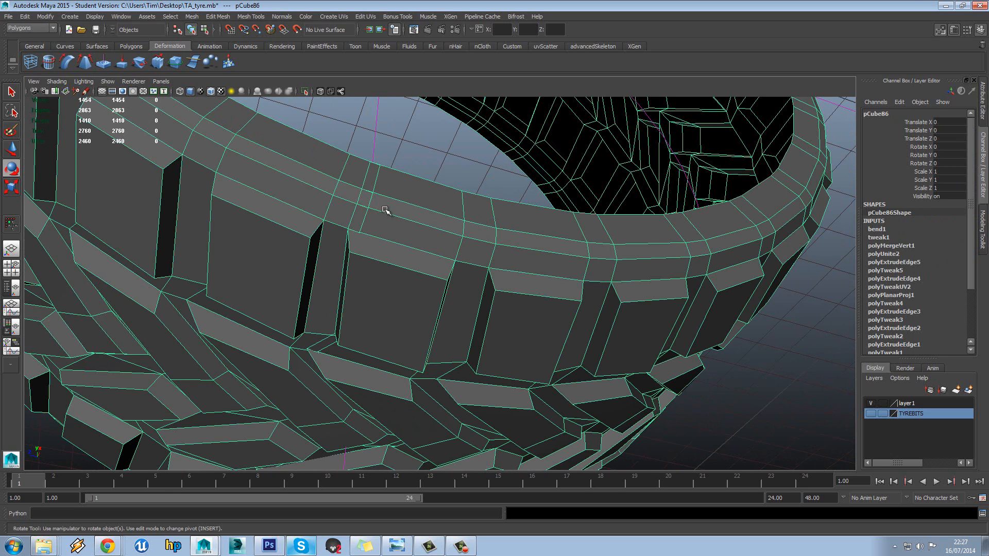
pyautogui.click(376, 132)
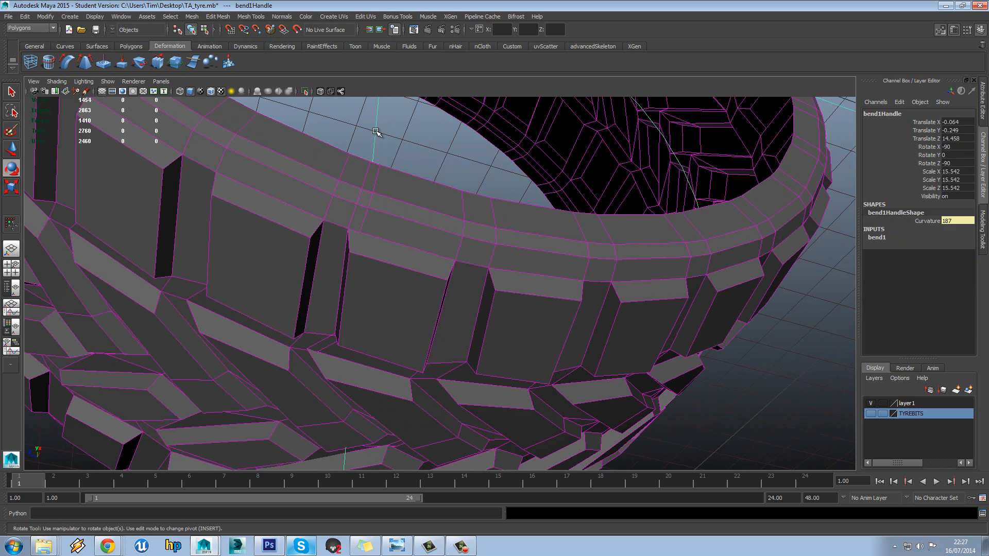
pyautogui.click(878, 237)
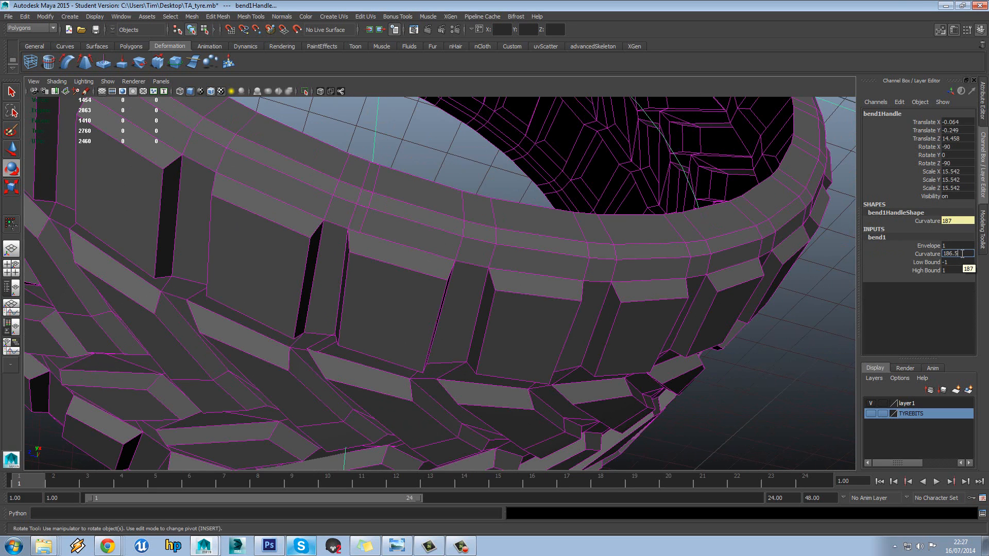
pyautogui.press('Return')
# - Test bend curvatures of 186 and 186.4 at the seam and return the value to 186.5
pyautogui.doubleClick(961, 253)
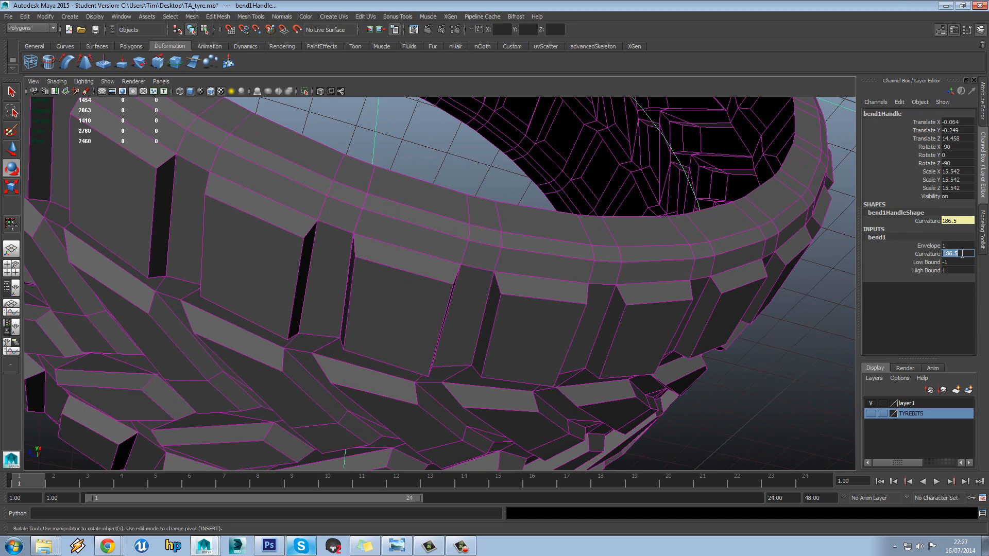
pyautogui.write('186.')
pyautogui.press('Return')
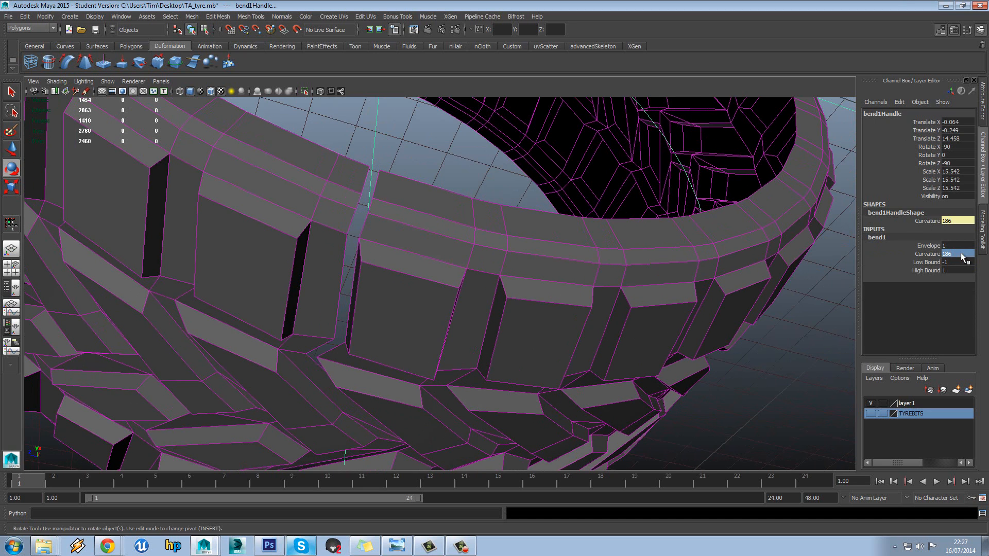
pyautogui.doubleClick(961, 254)
pyautogui.write('186.4')
pyautogui.press('Return')
pyautogui.doubleClick(960, 255)
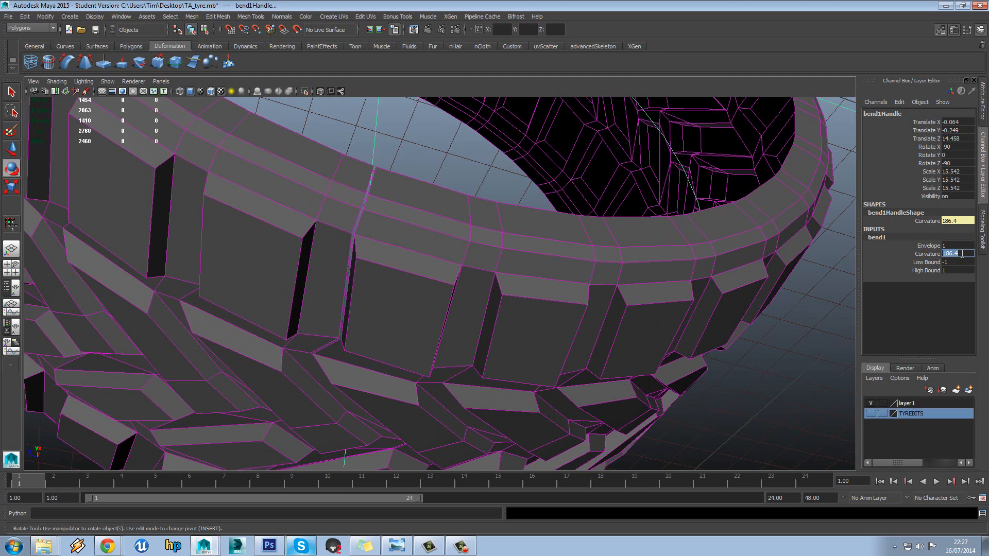
pyautogui.press('Return')
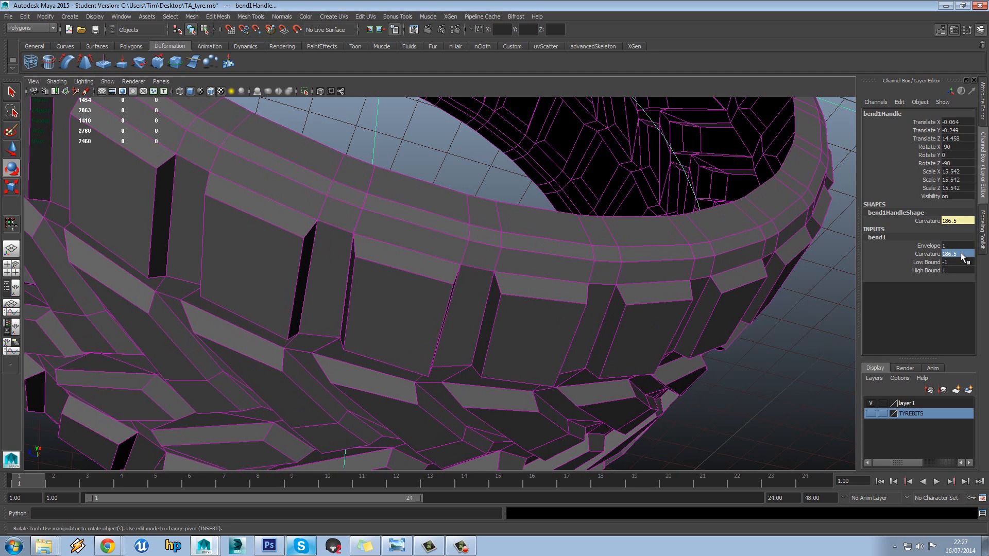
# - Hide the viewport grid, examine the whole tyre from several angles and select the bend handle
pyautogui.scroll(-6, 597, 287)
pyautogui.keyDown('alt'); pyautogui.moveTo(567, 208); pyautogui.dragTo(533, 275); pyautogui.keyUp('alt')
pyautogui.click(398, 140)
pyautogui.scroll(-3, 442, 180)
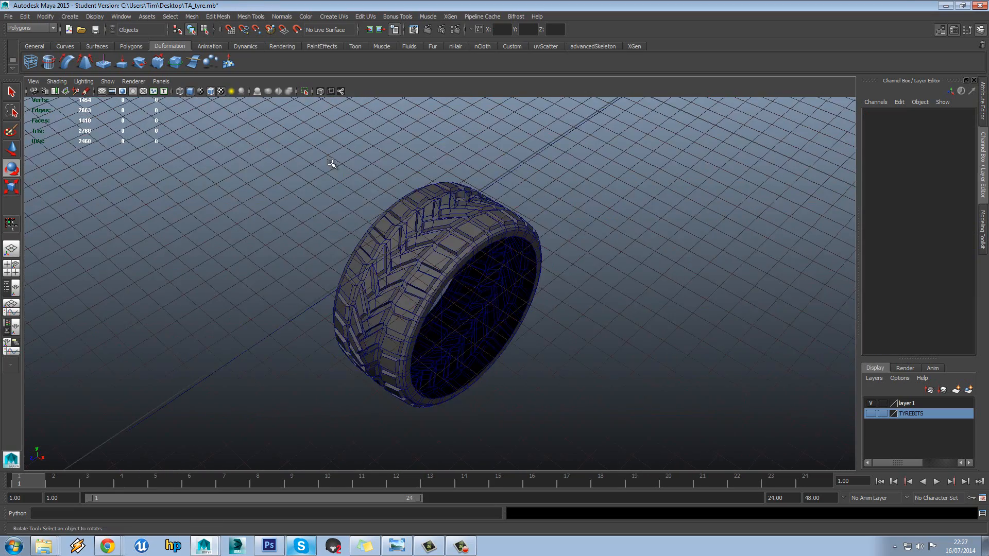
pyautogui.keyDown('alt'); pyautogui.moveTo(494, 232); pyautogui.dragTo(469, 202); pyautogui.keyUp('alt')
pyautogui.keyDown('alt'); pyautogui.moveTo(118, 111); pyautogui.dragTo(320, 197); pyautogui.keyUp('alt')
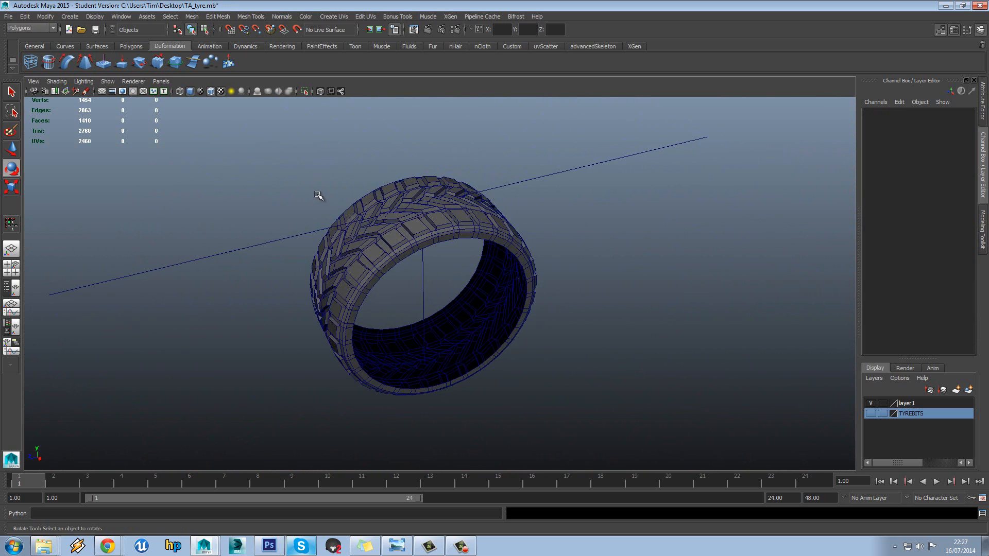
pyautogui.click(493, 186)
pyautogui.keyDown('alt'); pyautogui.moveTo(496, 187); pyautogui.dragTo(489, 191); pyautogui.keyUp('alt')
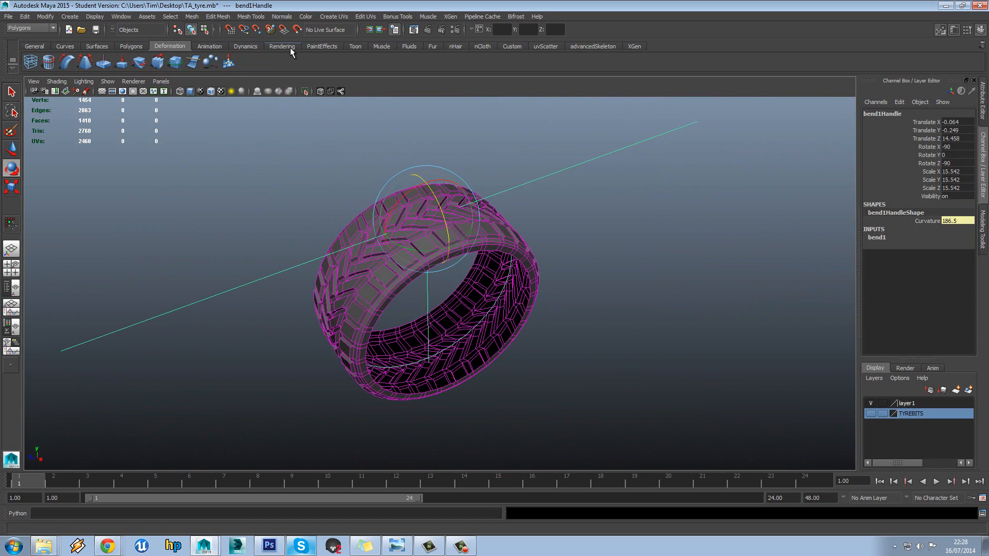
# - Open the UV Texture Editor and select the tyre mesh to view its UV layout
pyautogui.scroll(1, 290, 47)
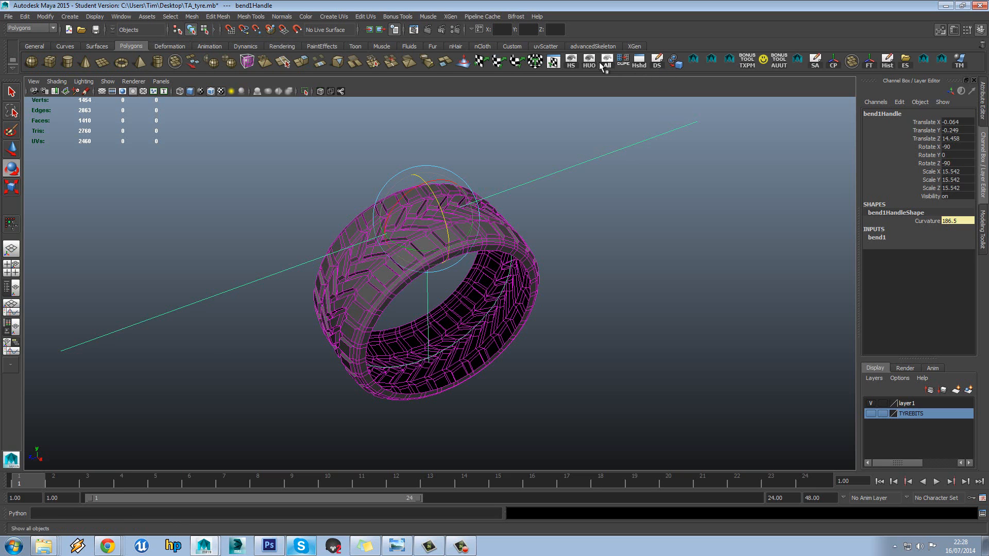
pyautogui.click(553, 61)
pyautogui.scroll(-3, 663, 262)
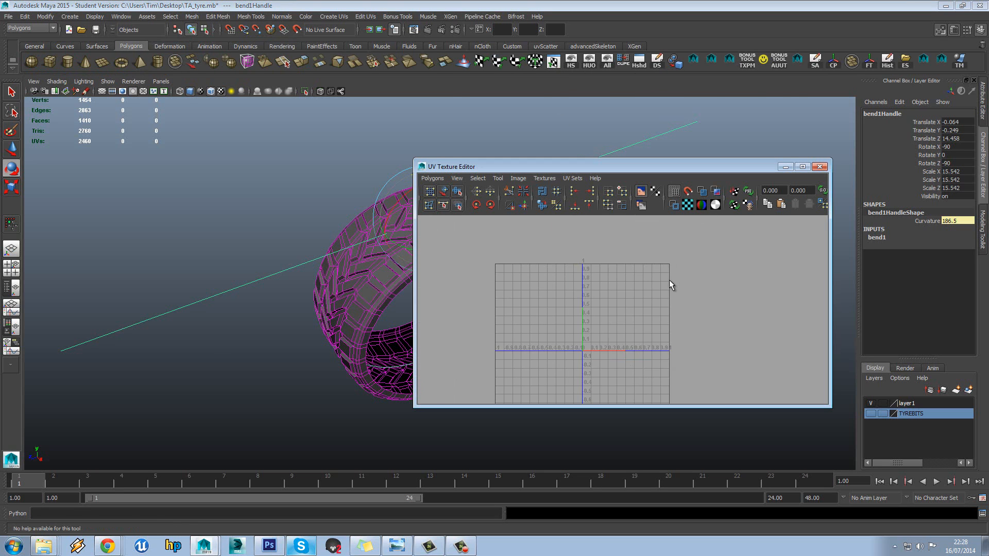
pyautogui.click(367, 263)
pyautogui.scroll(3, 642, 301)
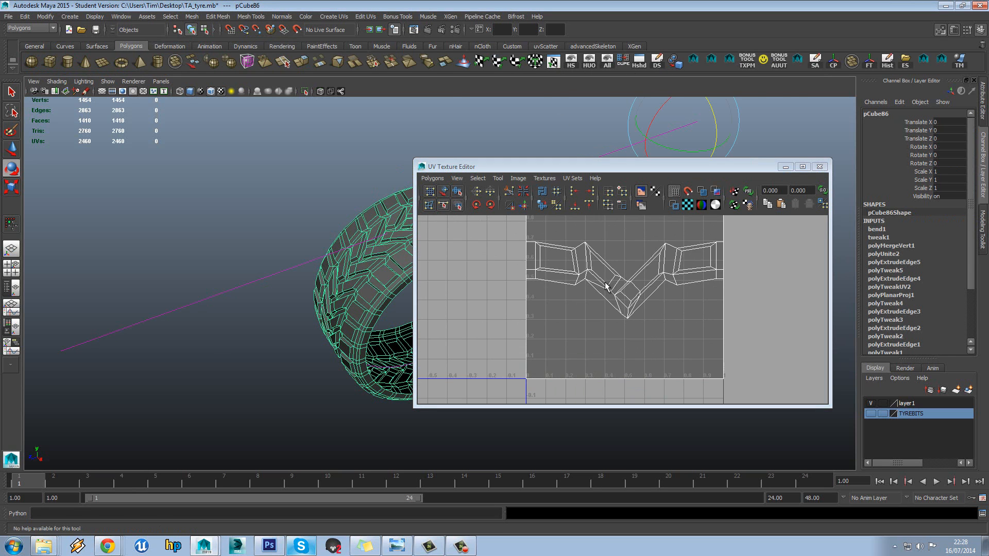
# - Finish viewing the tyre's UV layout, close the UV Texture Editor and delete the bend handle
pyautogui.keyDown('alt'); pyautogui.moveTo(661, 260); pyautogui.dragTo(661, 309, button='middle'); pyautogui.keyUp('alt')
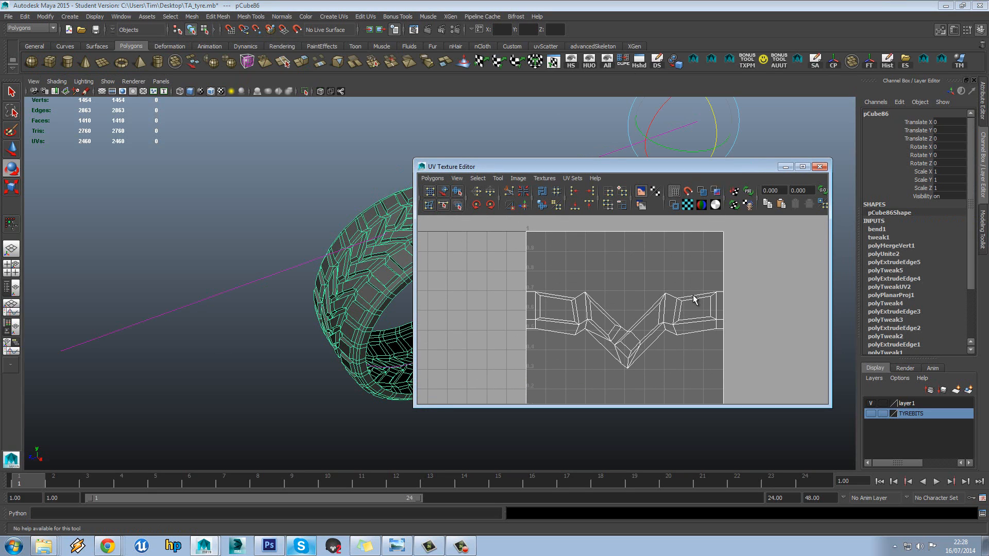
pyautogui.scroll(-1, 615, 261)
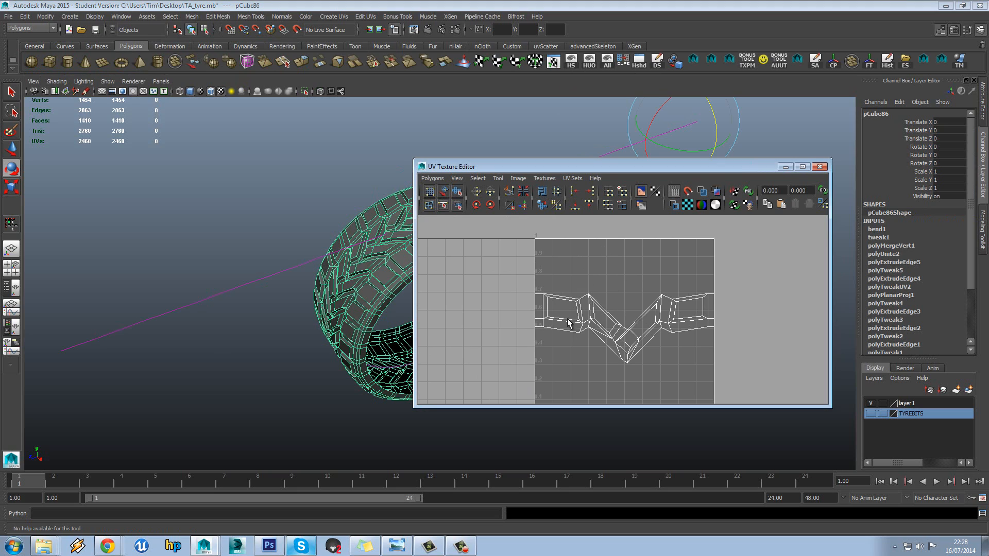
pyautogui.click(819, 166)
pyautogui.keyDown('alt'); pyautogui.moveTo(624, 243); pyautogui.dragTo(622, 242); pyautogui.keyUp('alt')
pyautogui.moveTo(559, 155); pyautogui.dragTo(503, 216)
pyautogui.press('Delete')
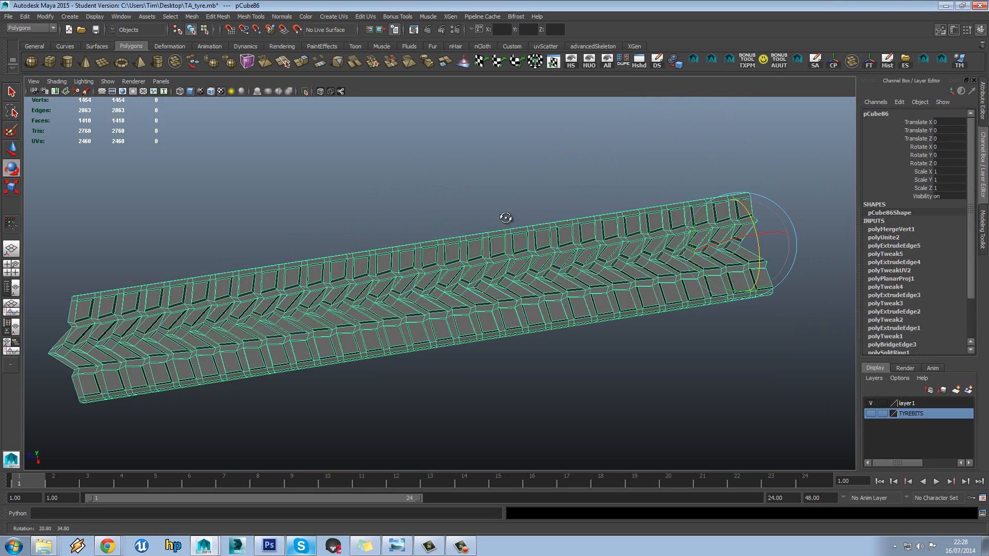
# - Apply planar mapping to the straight tread strip, fitted to the bounding box and projected from the Y axis with the image ratio kept
pyautogui.press('space')
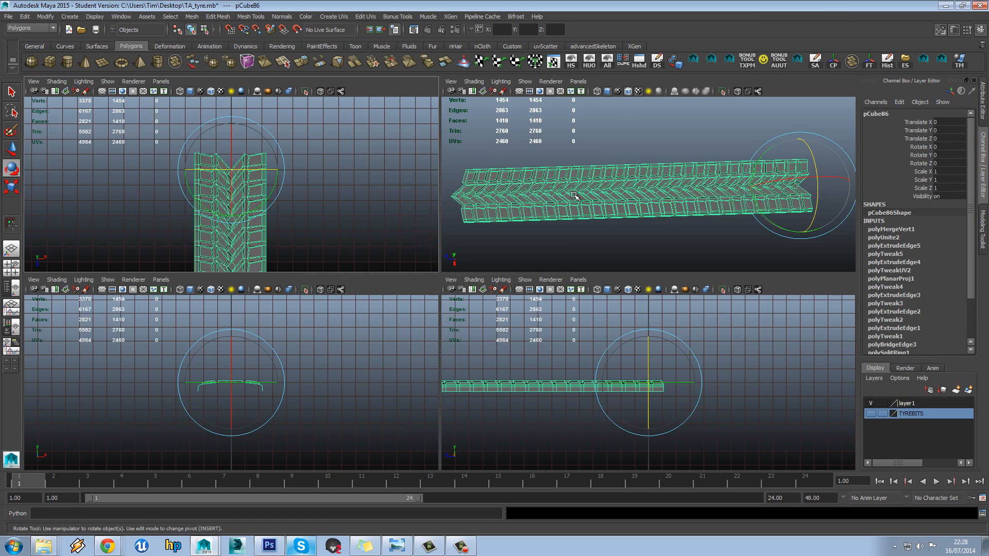
pyautogui.press('space')
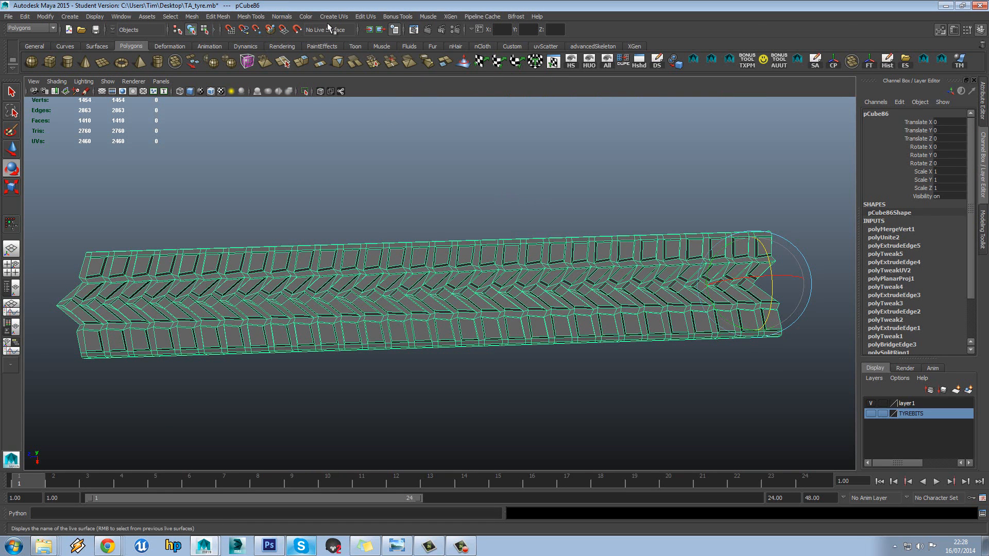
pyautogui.click(334, 16)
pyautogui.click(427, 29)
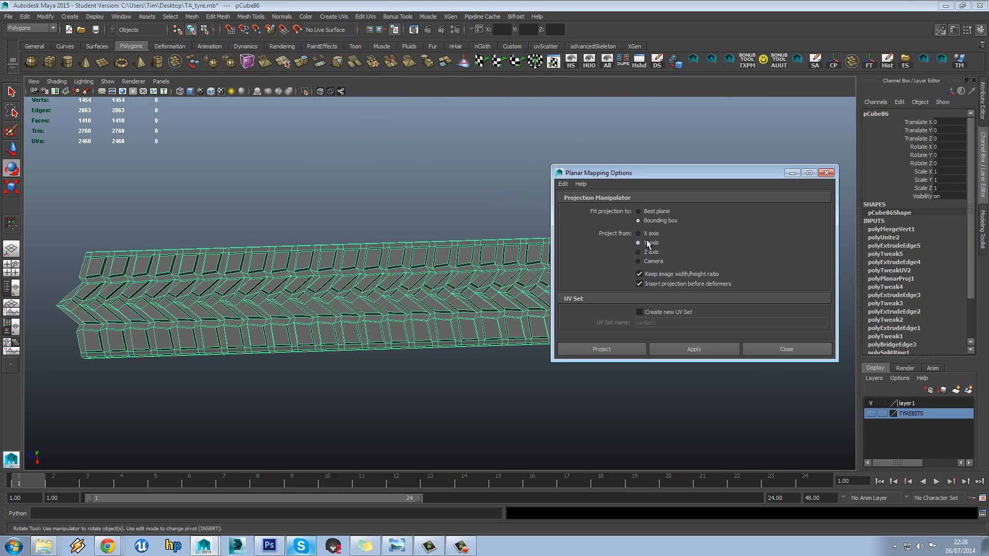
pyautogui.click(693, 349)
pyautogui.click(777, 347)
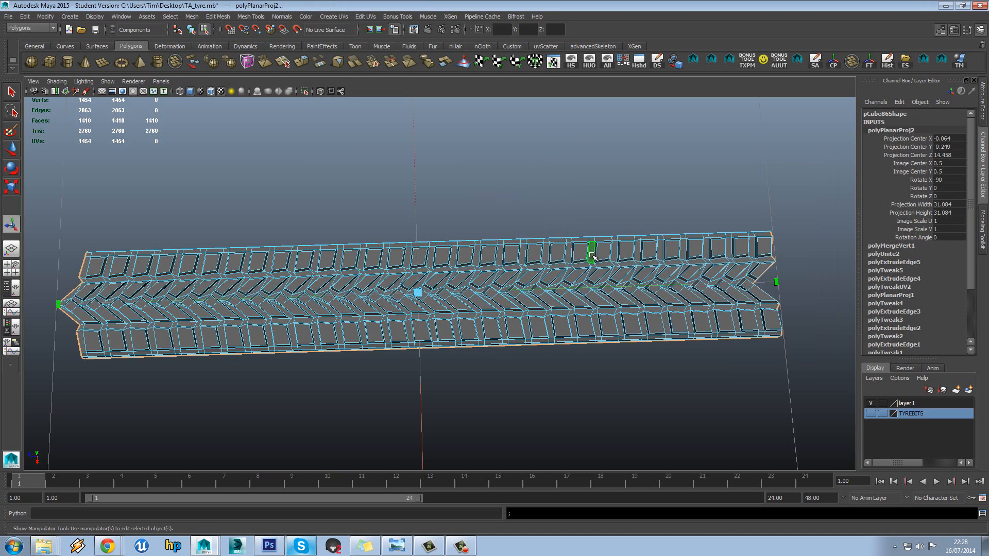
# - Open the UV Texture Editor, deselect the projection and inspect the strip's planar UV layout up close
pyautogui.keyDown('alt'); pyautogui.moveTo(592, 256); pyautogui.dragTo(574, 203); pyautogui.keyUp('alt')
pyautogui.click(554, 62)
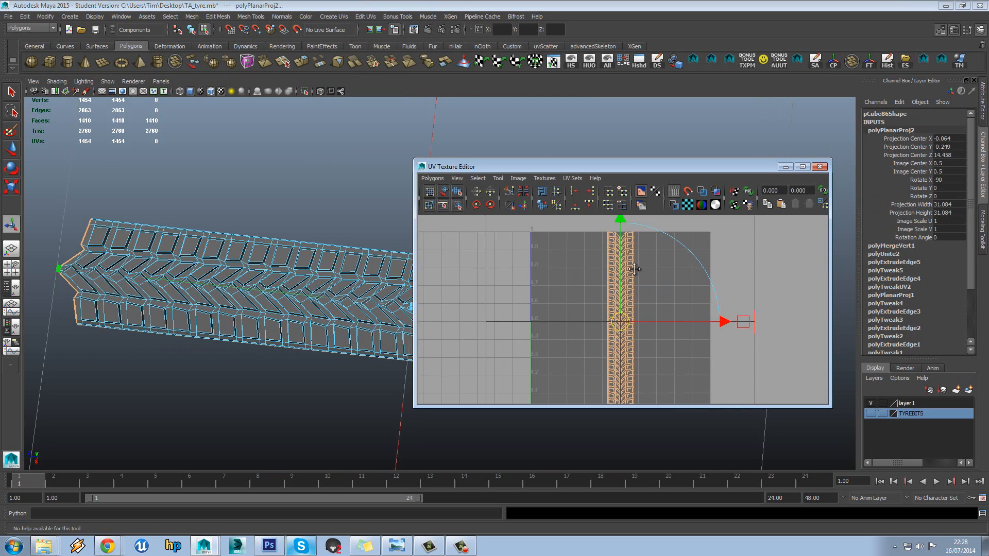
pyautogui.click(648, 336)
pyautogui.scroll(5, 636, 326)
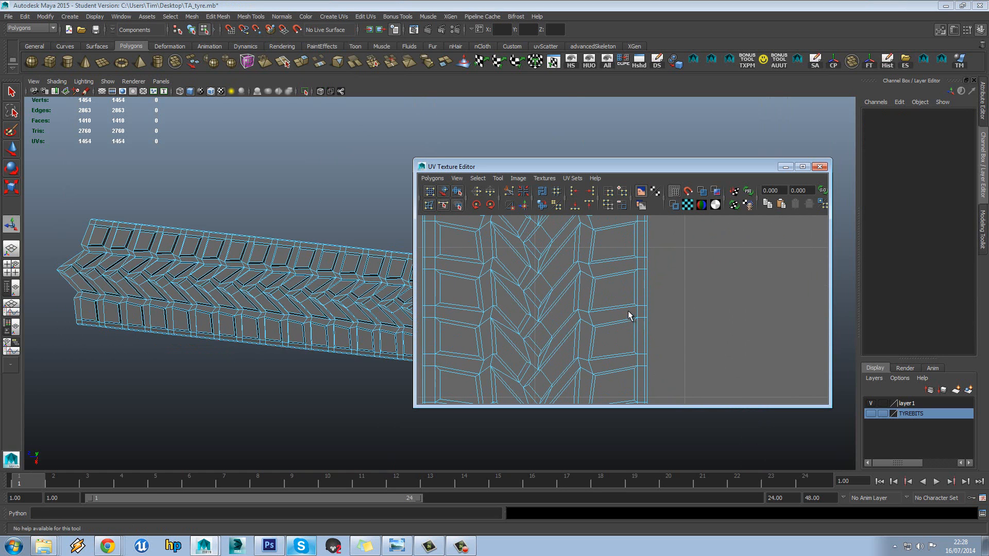
pyautogui.scroll(-8, 628, 315)
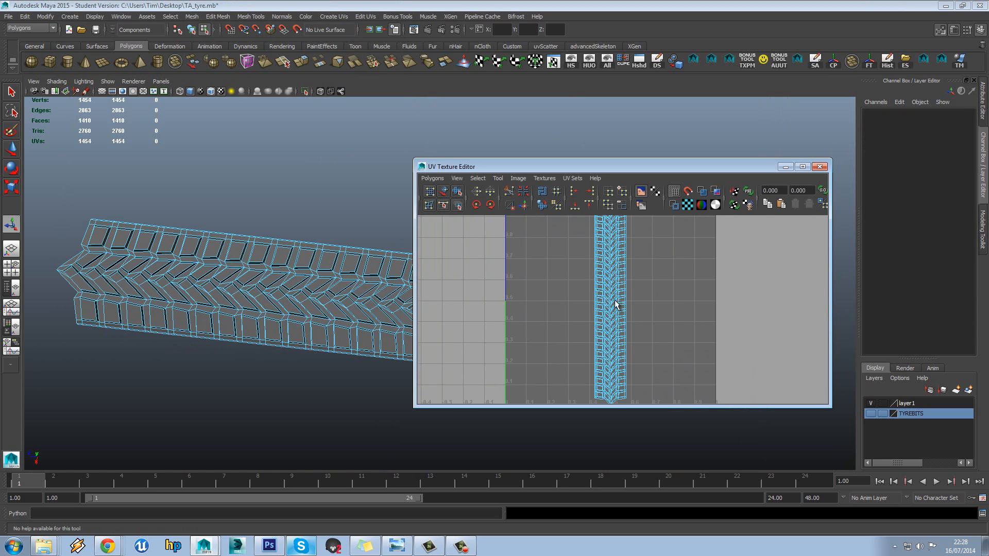
# - Select the lower border edges along one long side of the strip and move their UVs slightly outward in U
pyautogui.keyDown('alt'); pyautogui.moveTo(238, 266); pyautogui.dragTo(261, 223); pyautogui.keyUp('alt')
pyautogui.moveTo(252, 272); pyautogui.dragTo(252, 248, button='right')
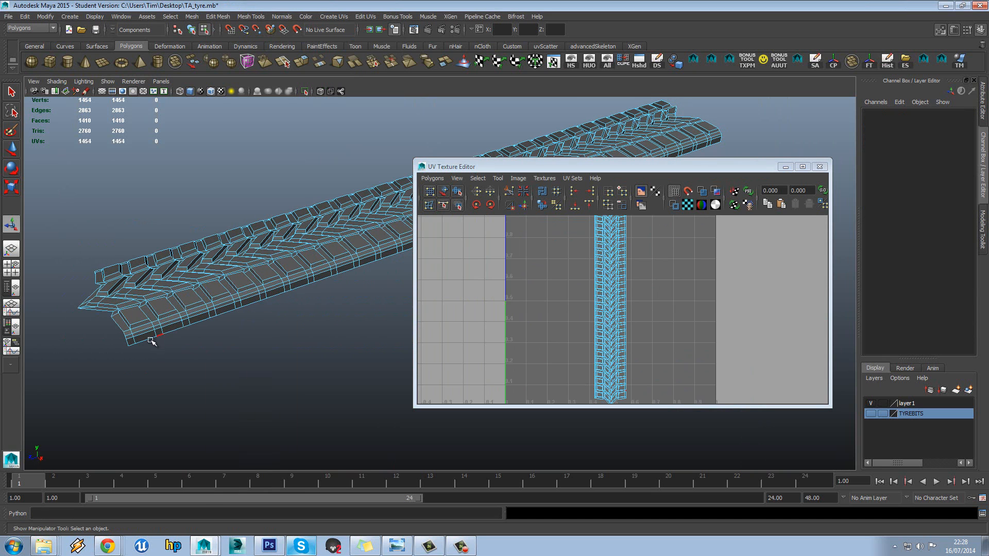
pyautogui.click(133, 346)
pyautogui.moveTo(632, 166); pyautogui.dragTo(503, 278)
pyautogui.keyDown('alt'); pyautogui.moveTo(759, 122); pyautogui.dragTo(612, 207, button='middle'); pyautogui.keyUp('alt')
pyautogui.scroll(4, 575, 227)
pyautogui.doubleClick(666, 196)
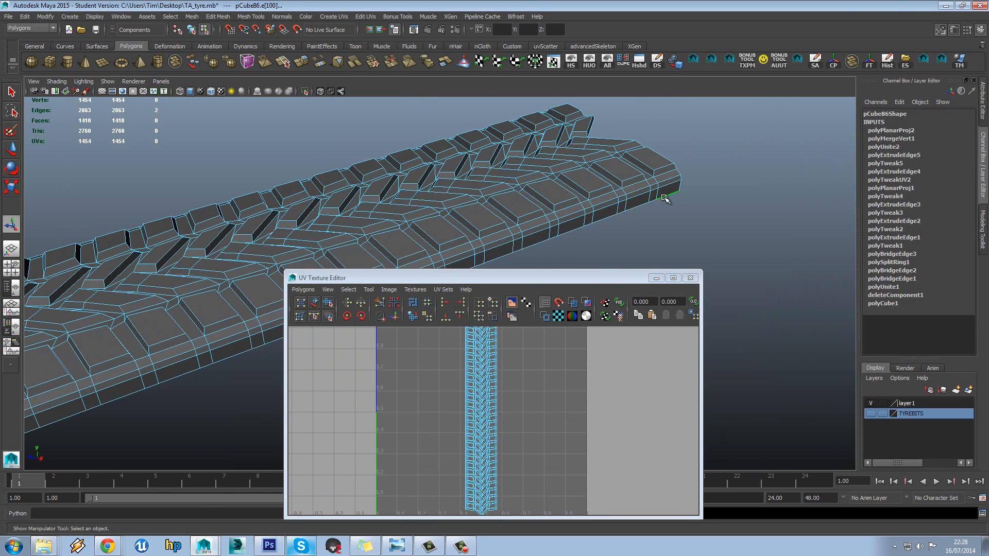
pyautogui.keyDown('alt'); pyautogui.moveTo(492, 400); pyautogui.dragTo(508, 388, button='middle'); pyautogui.keyUp('alt')
pyautogui.scroll(-1, 508, 389)
pyautogui.press('w')
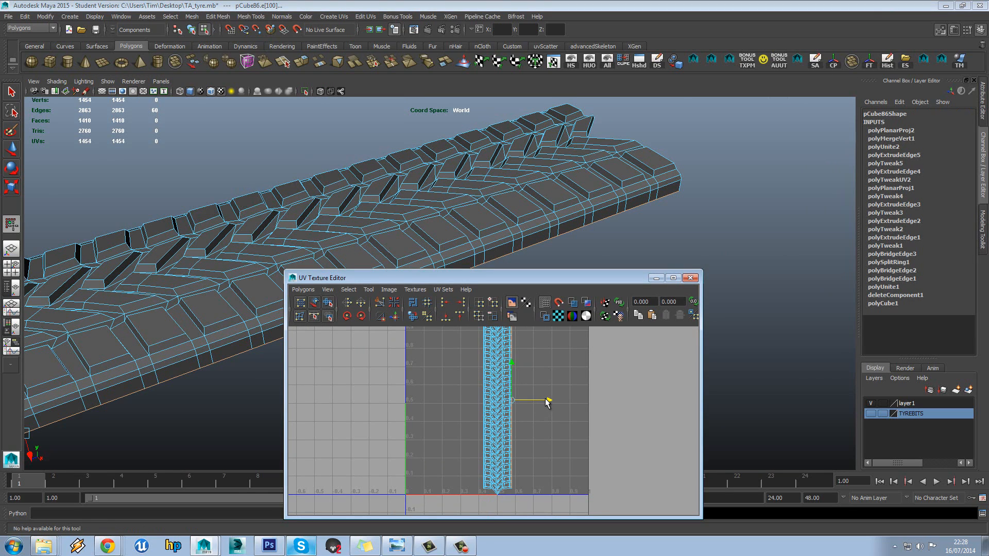
pyautogui.moveTo(546, 401); pyautogui.dragTo(548, 402)
# - Select the lower border edges along the opposite long side and move their UVs slightly outward in U
pyautogui.keyDown('alt'); pyautogui.moveTo(453, 222); pyautogui.dragTo(268, 206); pyautogui.keyUp('alt')
pyautogui.click(176, 259)
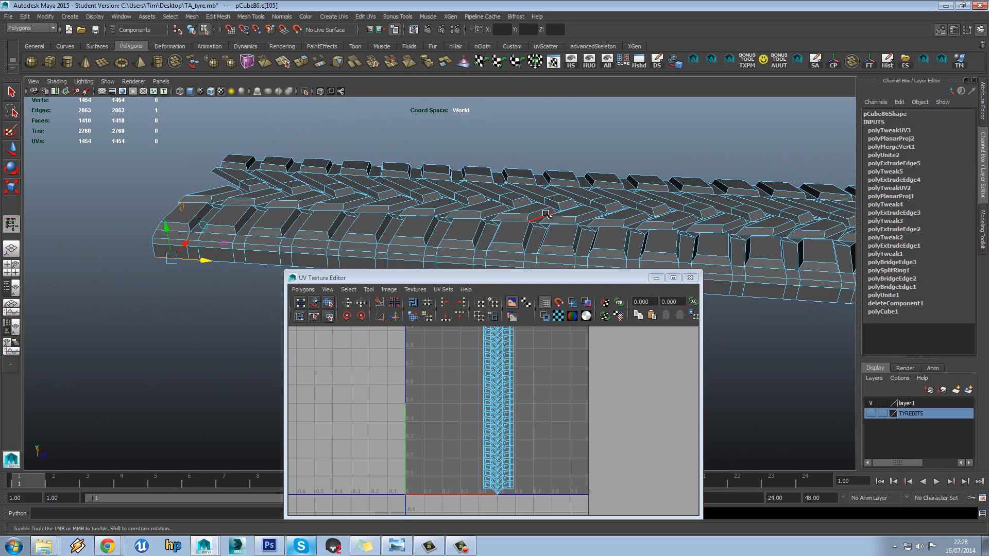
pyautogui.keyDown('alt'); pyautogui.moveTo(191, 257); pyautogui.dragTo(451, 239, button='middle'); pyautogui.keyUp('alt')
pyautogui.keyDown('alt'); pyautogui.moveTo(778, 270); pyautogui.dragTo(534, 267, button='middle'); pyautogui.keyUp('alt')
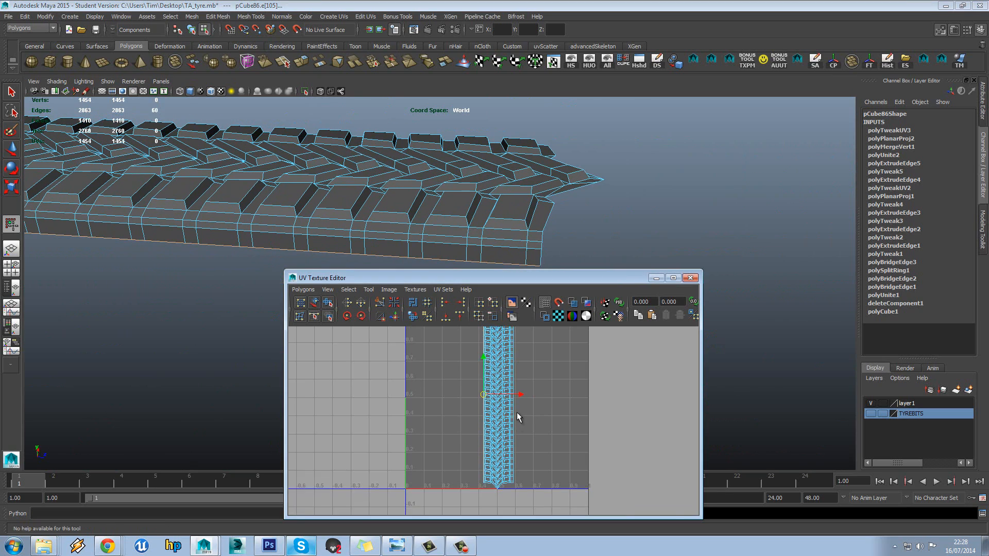
pyautogui.scroll(8, 517, 411)
pyautogui.keyDown('alt'); pyautogui.moveTo(512, 378); pyautogui.dragTo(514, 407, button='middle'); pyautogui.keyUp('alt')
pyautogui.scroll(1, 496, 361)
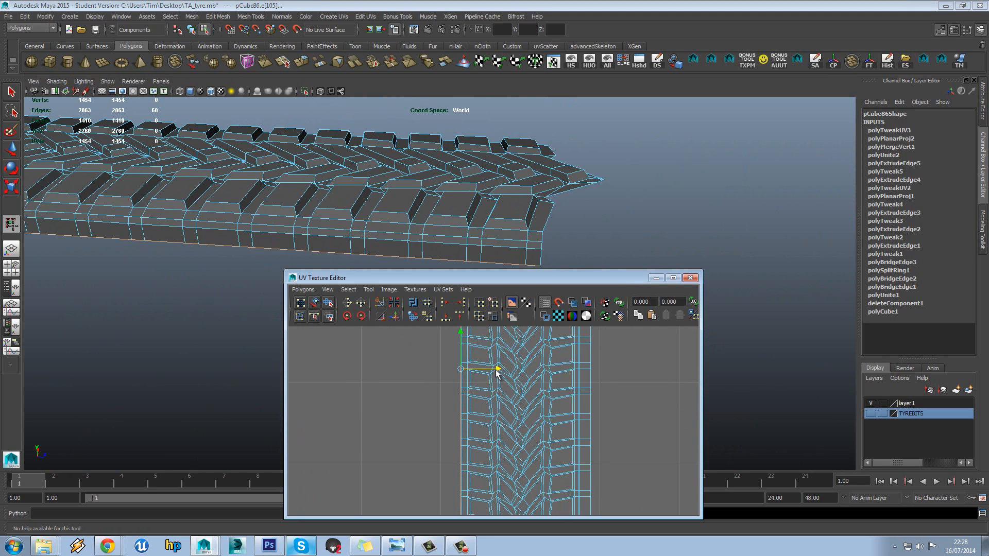
pyautogui.scroll(4, 523, 378)
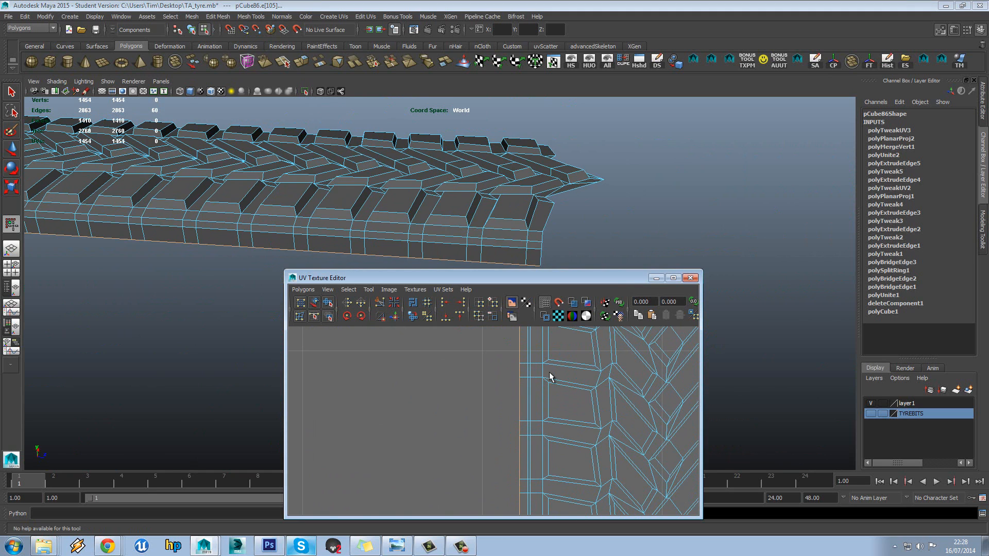
# - Select a tread block's top face in the UV layout and locate it on the mesh
pyautogui.keyDown('alt'); pyautogui.moveTo(550, 372); pyautogui.dragTo(509, 375, button='middle'); pyautogui.keyUp('alt')
pyautogui.moveTo(529, 396); pyautogui.dragTo(532, 412, button='right')
pyautogui.click(529, 406)
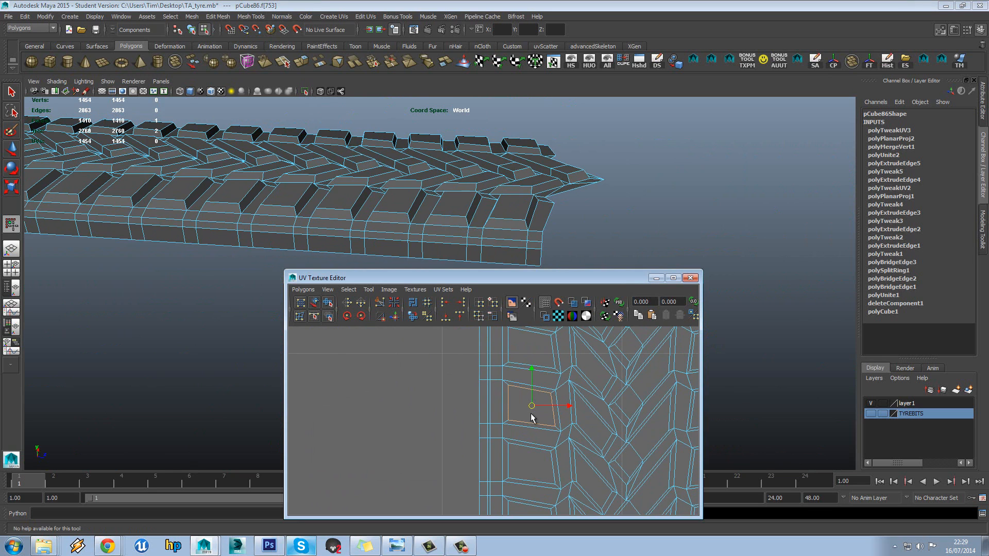
pyautogui.press('r')
pyautogui.scroll(-6, 523, 412)
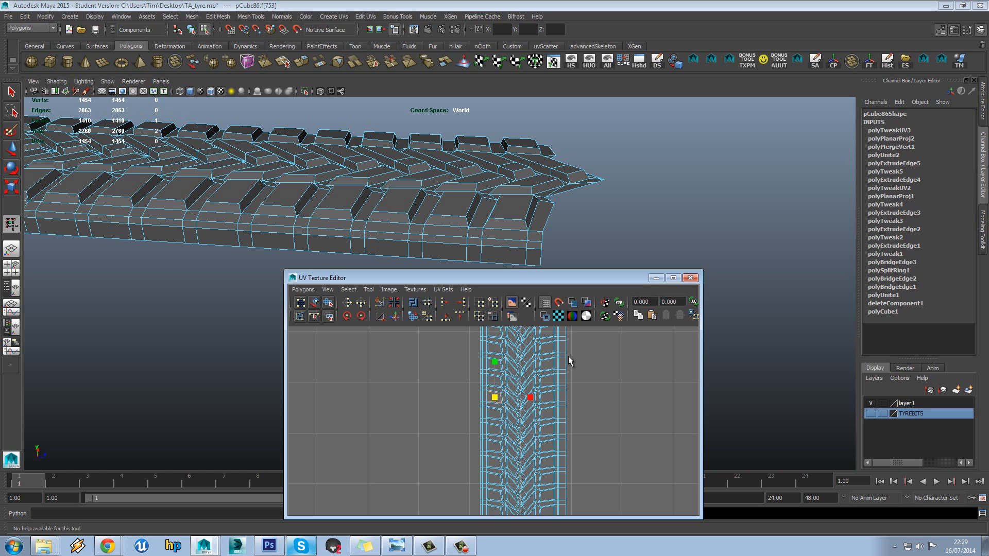
pyautogui.scroll(-1, 568, 356)
pyautogui.keyDown('alt'); pyautogui.moveTo(453, 203); pyautogui.dragTo(335, 180); pyautogui.keyUp('alt')
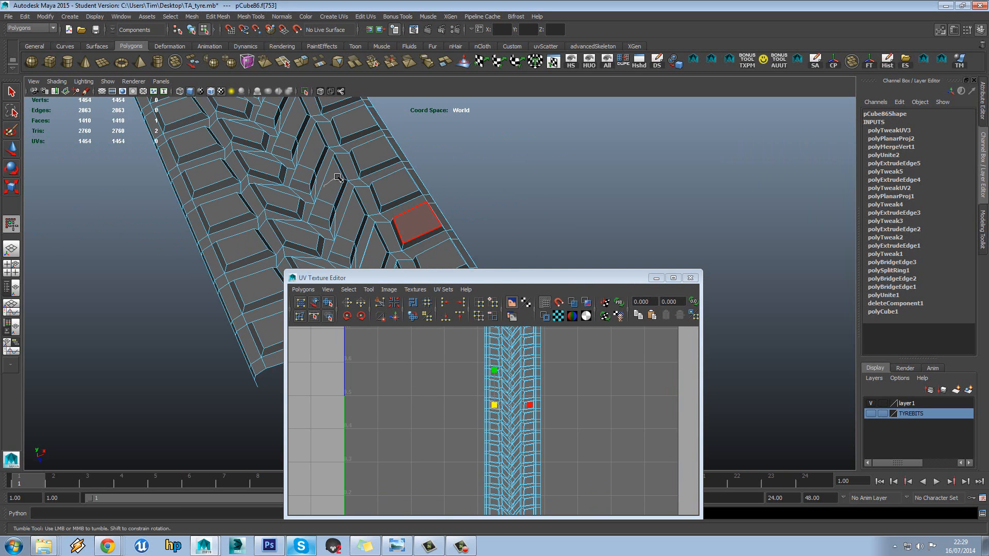
# - Return to object selection, select the strip and compare its tread UVs with the model
pyautogui.moveTo(337, 177); pyautogui.dragTo(373, 162, button='right')
pyautogui.click(375, 157)
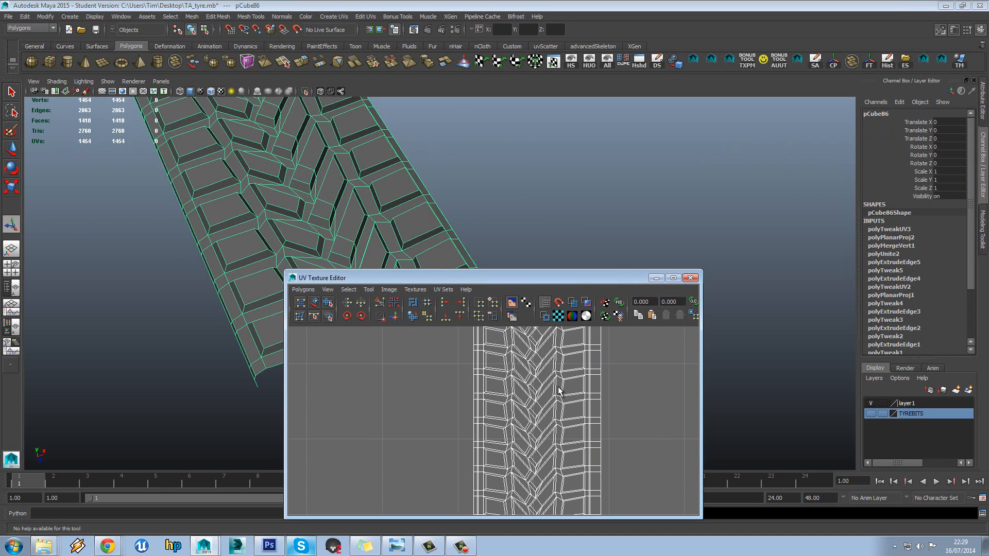
pyautogui.scroll(6, 549, 410)
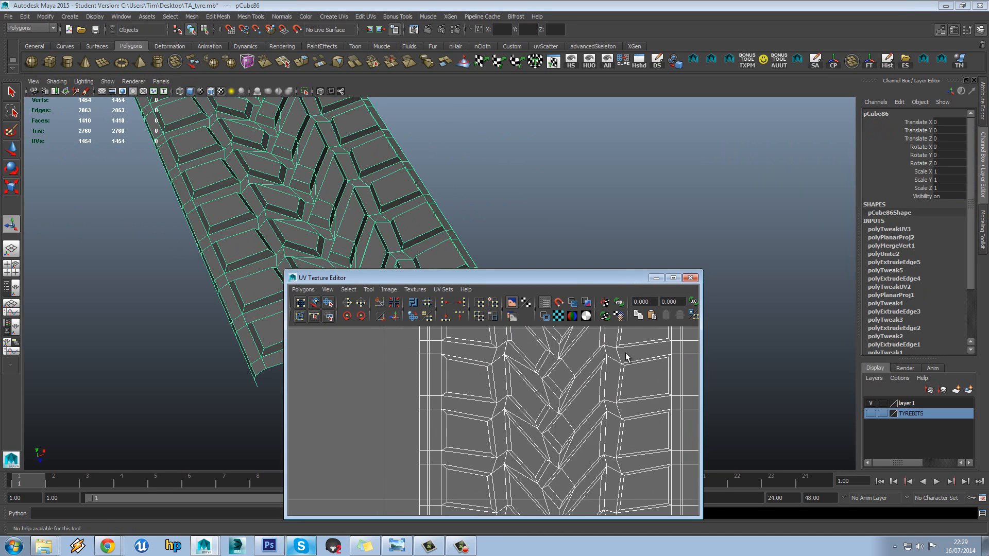
pyautogui.keyDown('alt'); pyautogui.moveTo(404, 227); pyautogui.dragTo(406, 249); pyautogui.keyUp('alt')
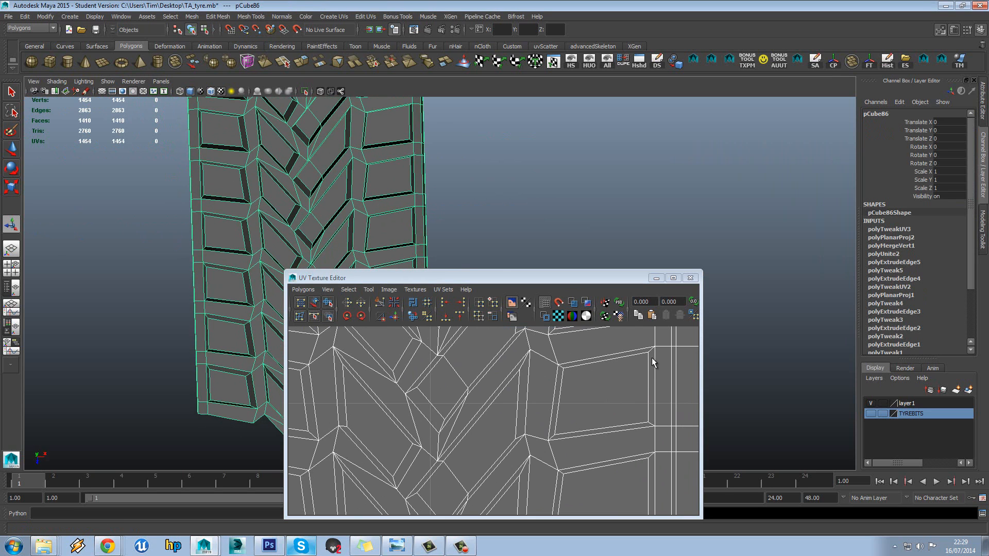
pyautogui.scroll(-5, 612, 360)
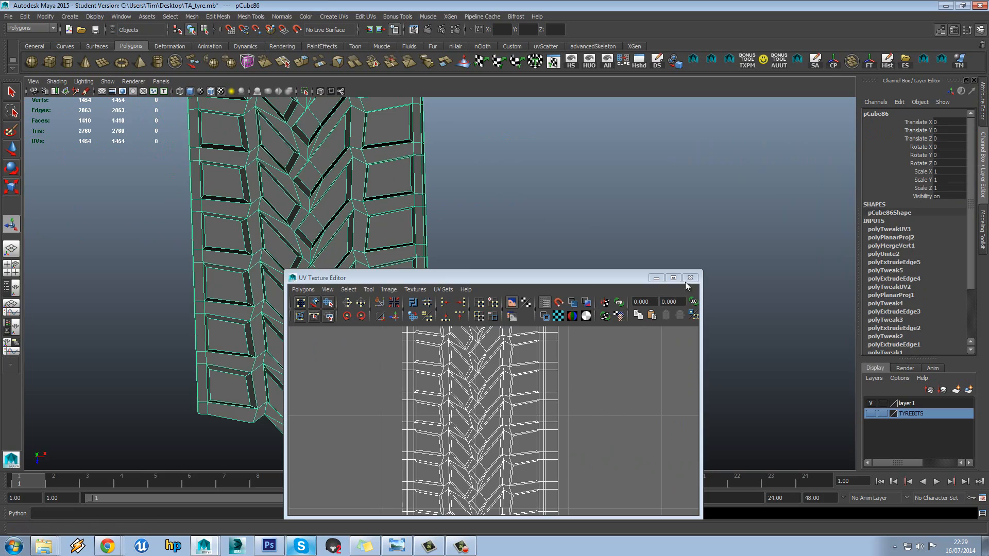
# - Close the UV Texture Editor and add a Bend deformer to the whole tread strip
pyautogui.click(572, 263)
pyautogui.keyDown('alt'); pyautogui.moveTo(572, 263); pyautogui.dragTo(544, 206); pyautogui.keyUp('alt')
pyautogui.press('f')
pyautogui.scroll(-3, 515, 234)
pyautogui.moveTo(487, 261); pyautogui.dragTo(505, 246, button='right')
pyautogui.keyDown('alt'); pyautogui.moveTo(549, 230); pyautogui.dragTo(589, 192); pyautogui.keyUp('alt')
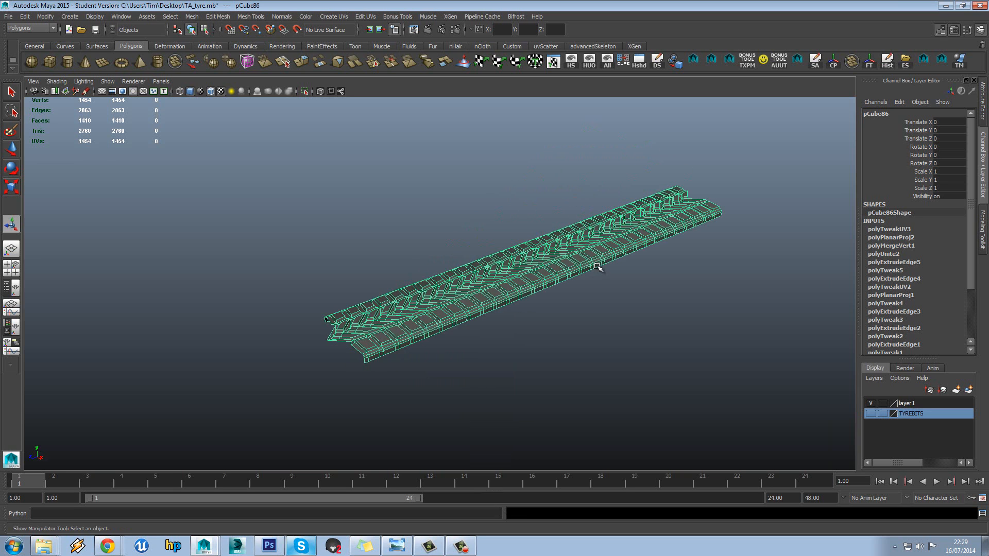
pyautogui.click(169, 47)
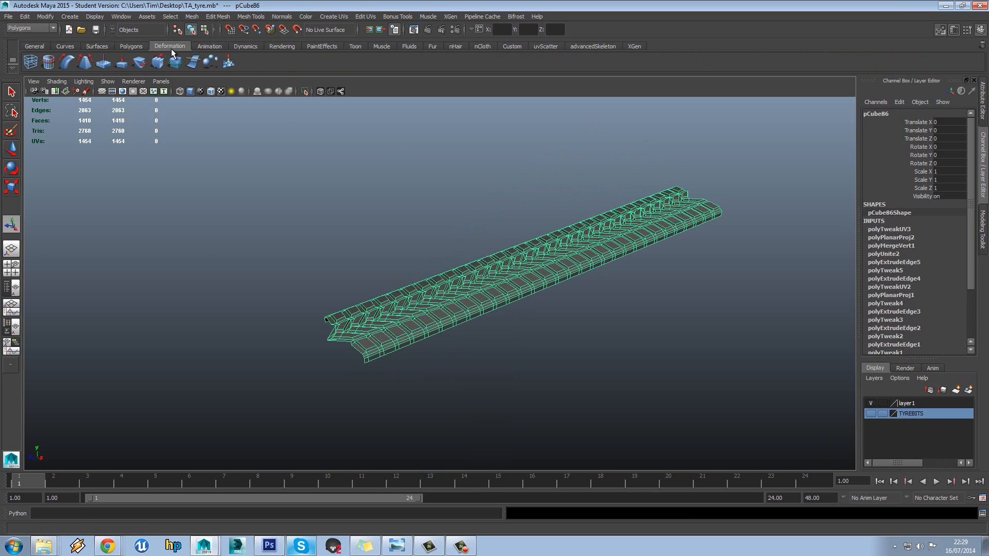
pyautogui.click(65, 64)
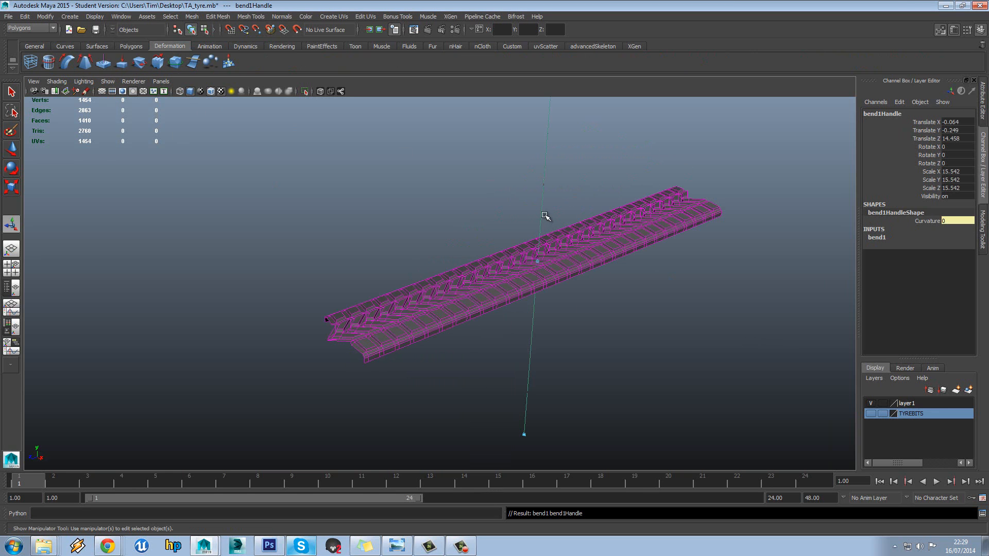
# - Rotate the bend handle to -90 in X and -90 in Z
pyautogui.press('e')
pyautogui.moveTo(521, 240); pyautogui.dragTo(584, 236)
pyautogui.click(960, 163)
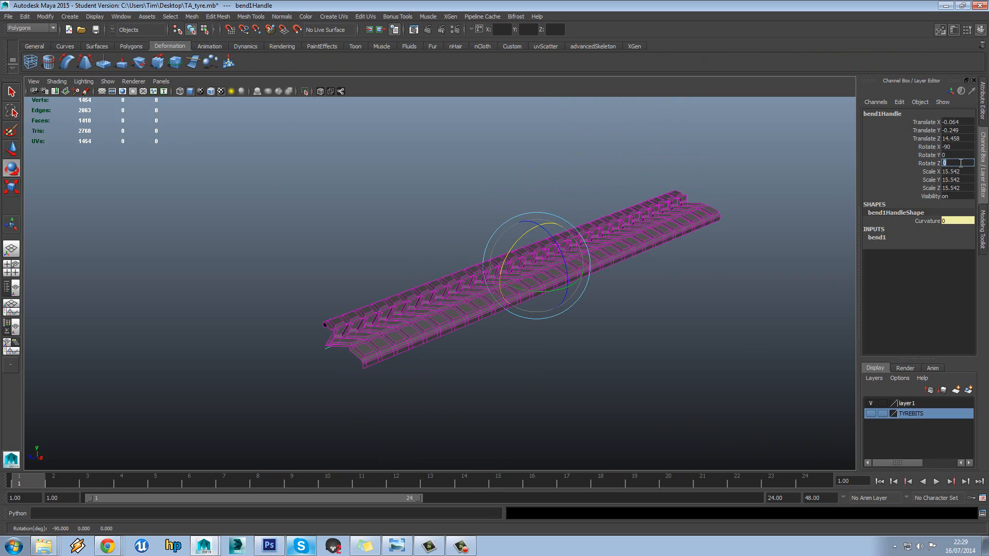
pyautogui.press('Return')
# - Set the bend's curvature to 186.5 and examine the closed ring at its seam
pyautogui.click(877, 237)
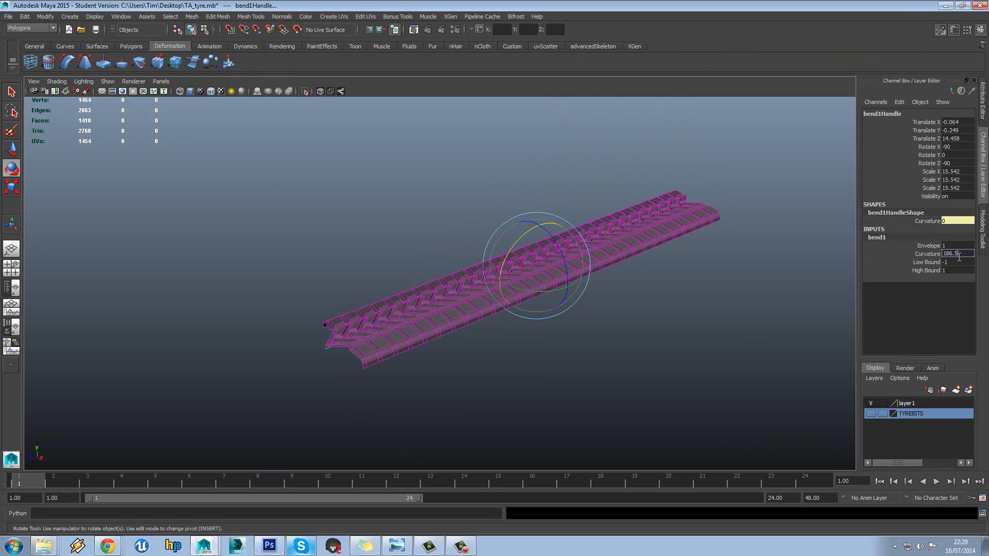
pyautogui.press('Return')
pyautogui.keyDown('alt'); pyautogui.moveTo(700, 258); pyautogui.dragTo(647, 335); pyautogui.keyUp('alt')
pyautogui.keyDown('alt'); pyautogui.moveTo(646, 336); pyautogui.dragTo(545, 247, button='middle'); pyautogui.keyUp('alt')
pyautogui.keyDown('alt'); pyautogui.moveTo(545, 247); pyautogui.dragTo(618, 258, button='right'); pyautogui.keyUp('alt')
pyautogui.keyDown('alt'); pyautogui.moveTo(618, 257); pyautogui.dragTo(579, 263); pyautogui.keyUp('alt')
pyautogui.keyDown('alt'); pyautogui.moveTo(579, 263); pyautogui.dragTo(567, 113, button='middle'); pyautogui.keyUp('alt')
pyautogui.scroll(5, 559, 310)
pyautogui.keyDown('alt'); pyautogui.moveTo(564, 305); pyautogui.dragTo(558, 322); pyautogui.keyUp('alt')
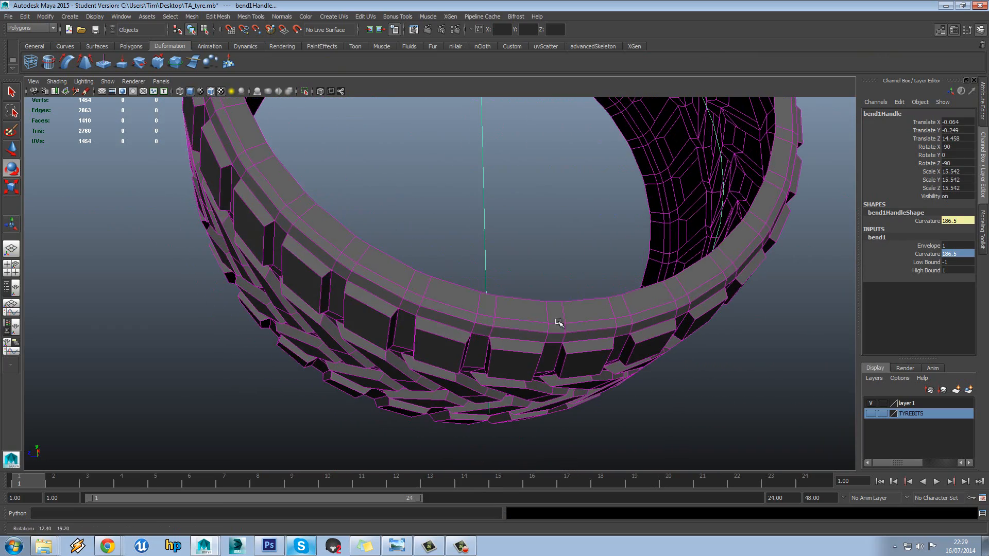
# - Test a bend curvature of 186 at the seam and return the value to 186.5
pyautogui.doubleClick(967, 255)
pyautogui.click(967, 254)
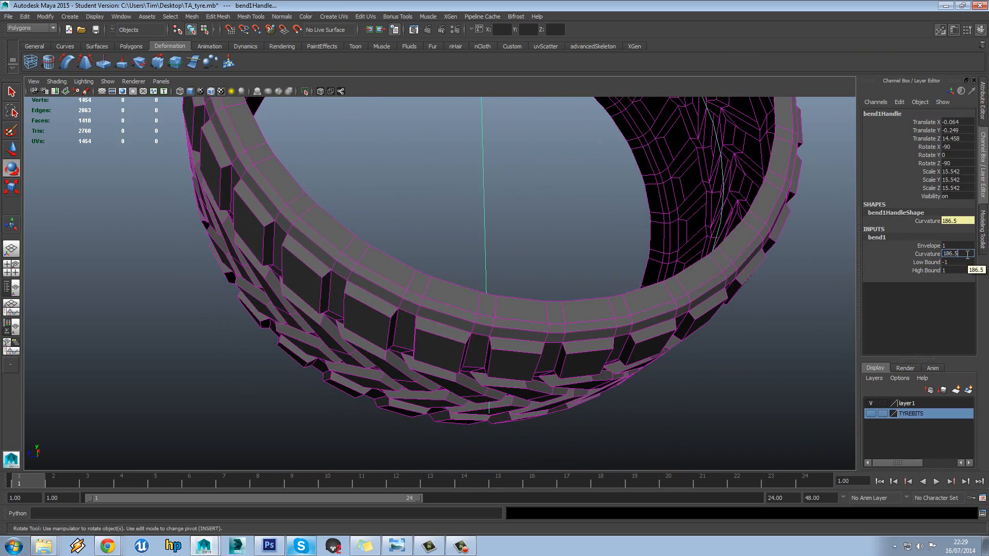
pyautogui.write('0')
pyautogui.press('Return')
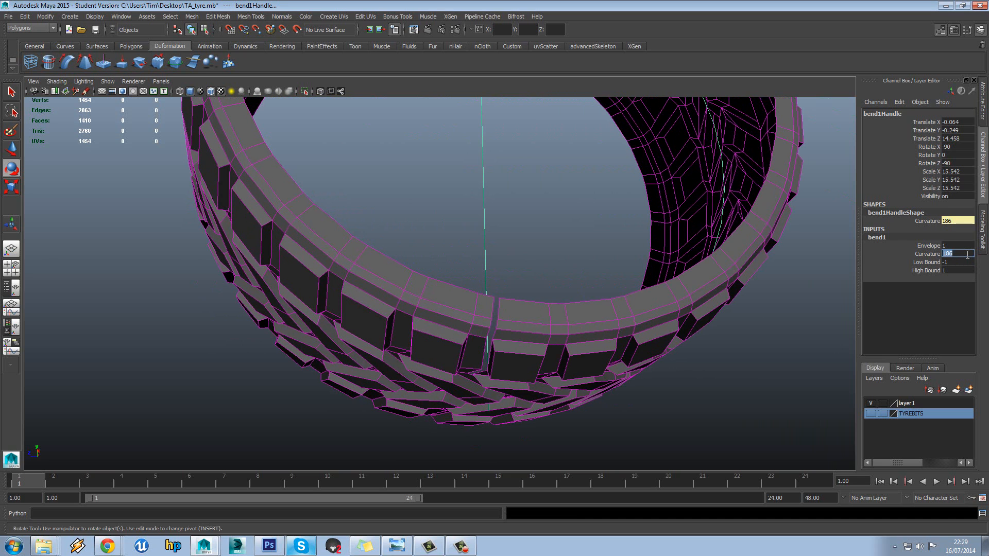
pyautogui.write('.5')
pyautogui.press('Return')
# - Examine the whole bent tyre, deselect the bend handle and select the tyre mesh
pyautogui.keyDown('alt'); pyautogui.moveTo(608, 269); pyautogui.dragTo(558, 316); pyautogui.keyUp('alt')
pyautogui.press('e')
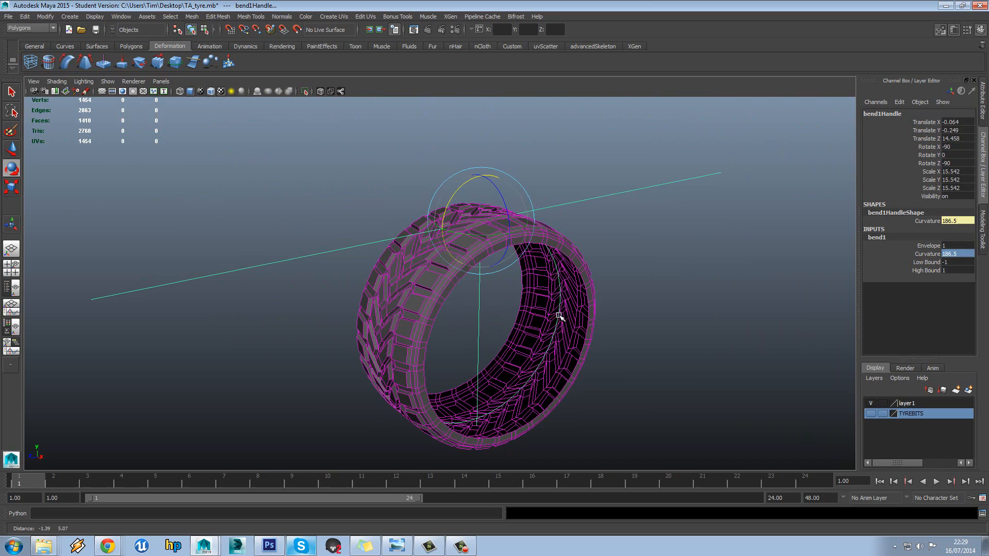
pyautogui.click(577, 240)
pyautogui.click(600, 232)
pyautogui.keyDown('alt'); pyautogui.moveTo(600, 232); pyautogui.dragTo(616, 270); pyautogui.keyUp('alt')
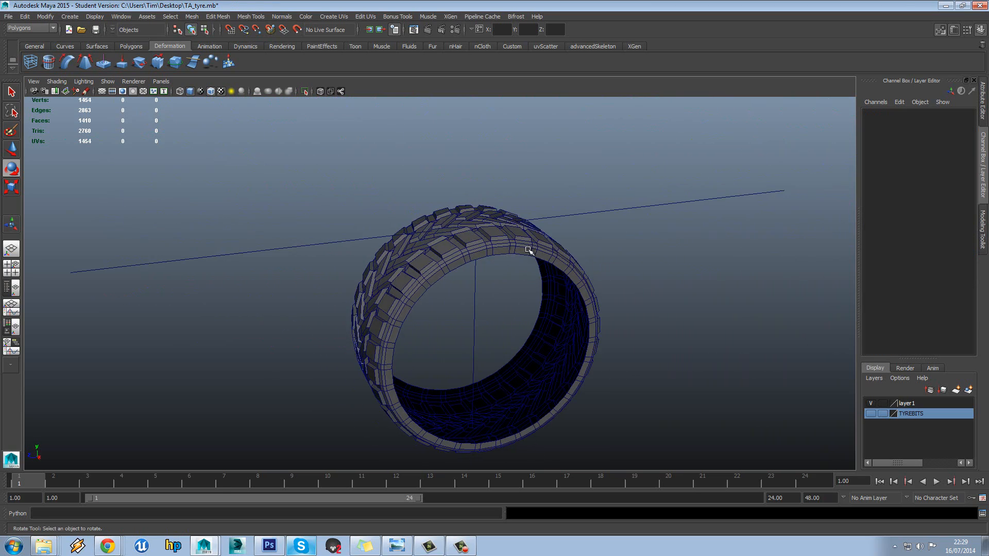
pyautogui.click(544, 257)
pyautogui.keyDown('alt'); pyautogui.moveTo(544, 257); pyautogui.dragTo(555, 252); pyautogui.keyUp('alt')
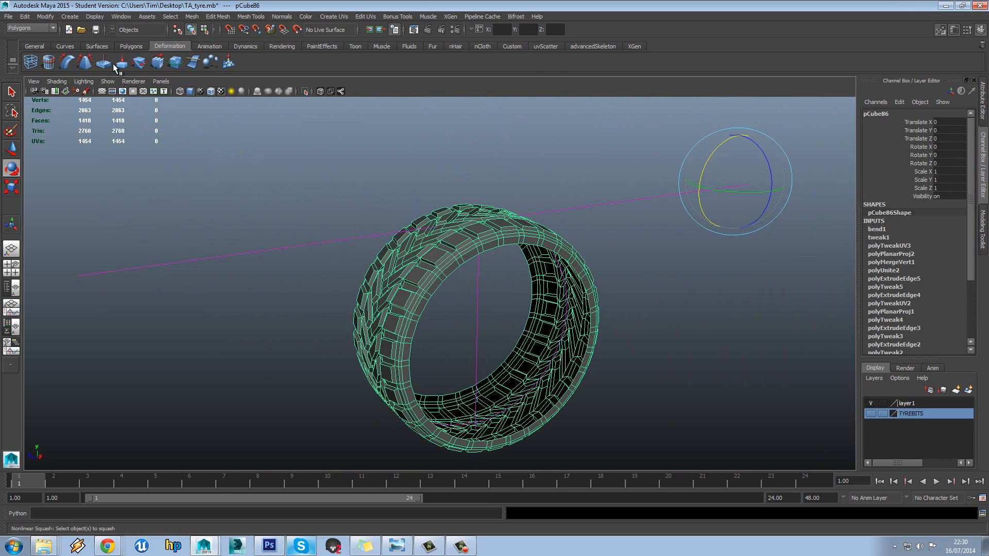
# - Delete the bent tyre's construction history, centre its pivot and freeze its transformations
pyautogui.click(130, 46)
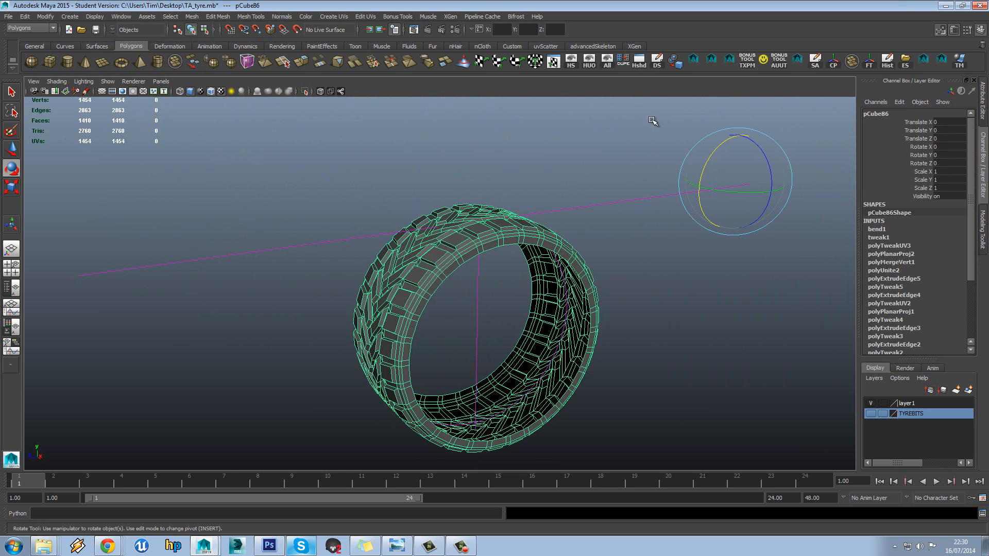
pyautogui.click(887, 61)
pyautogui.keyDown('alt'); pyautogui.moveTo(576, 181); pyautogui.dragTo(536, 241); pyautogui.keyUp('alt')
pyautogui.click(593, 184)
pyautogui.click(486, 252)
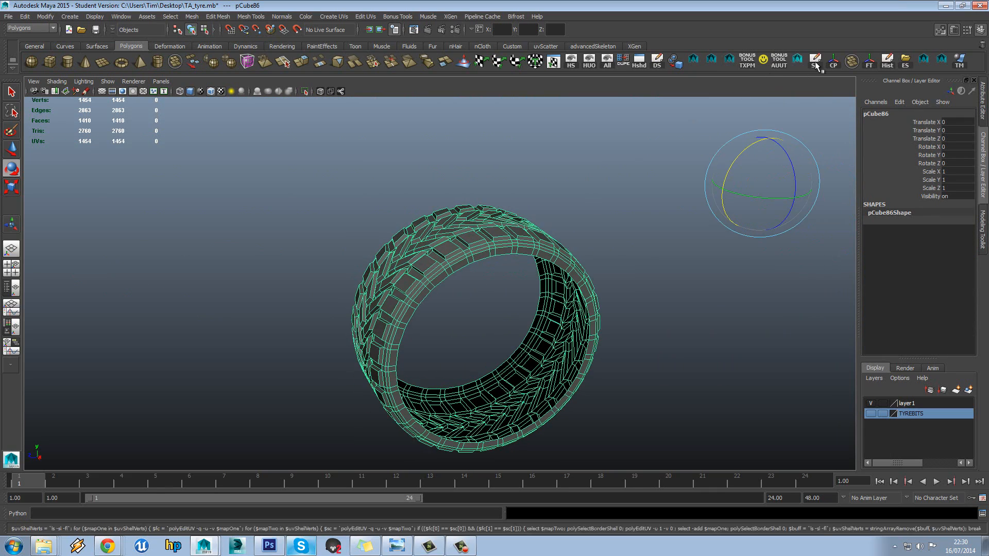
pyautogui.click(833, 62)
pyautogui.moveTo(738, 148)
pyautogui.keyDown('alt'); pyautogui.mouseDown()
pyautogui.moveTo(755, 134)
pyautogui.moveTo(748, 146)
pyautogui.mouseUp(); pyautogui.keyUp('alt')
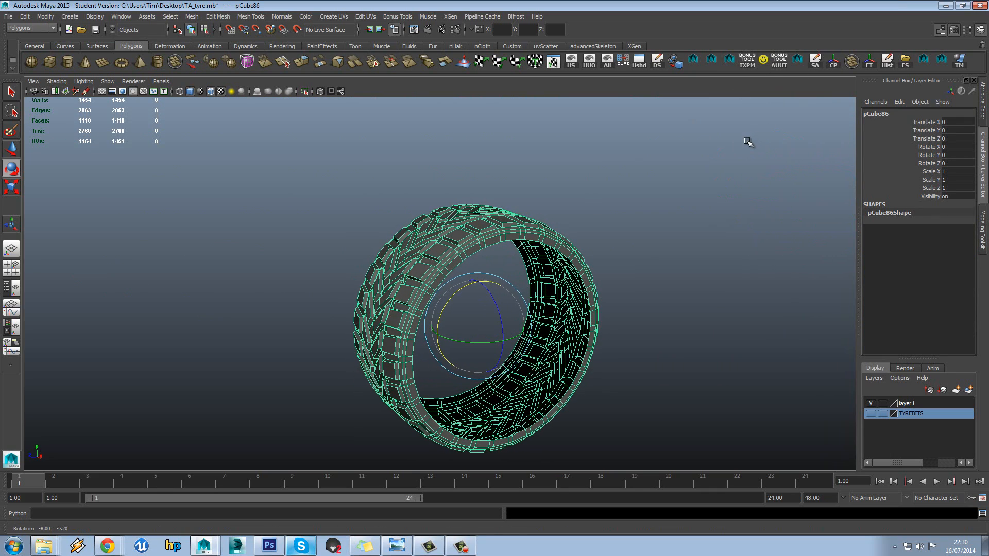
pyautogui.keyDown('alt'); pyautogui.moveTo(703, 155); pyautogui.dragTo(726, 151); pyautogui.keyUp('alt')
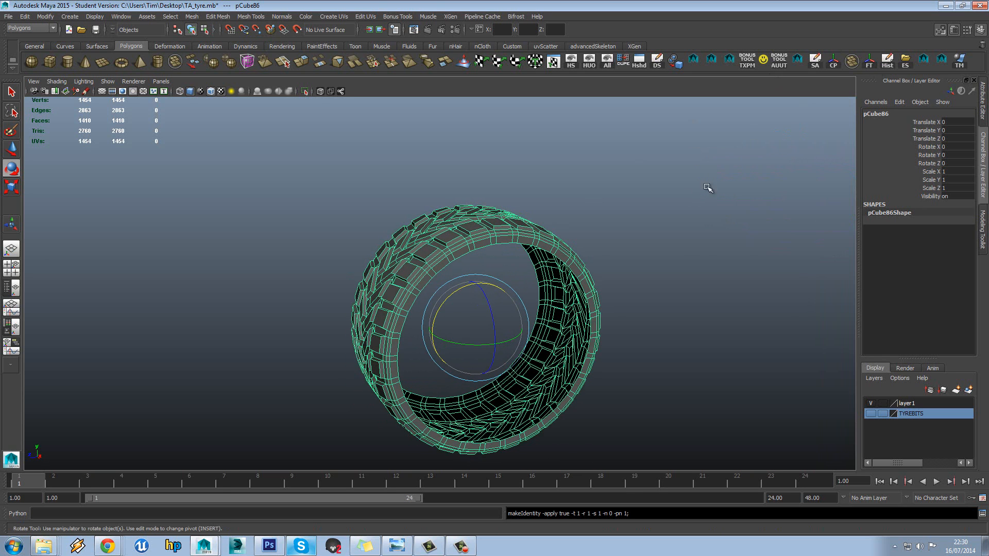
pyautogui.keyDown('alt'); pyautogui.moveTo(711, 188); pyautogui.dragTo(685, 169); pyautogui.keyUp('alt')
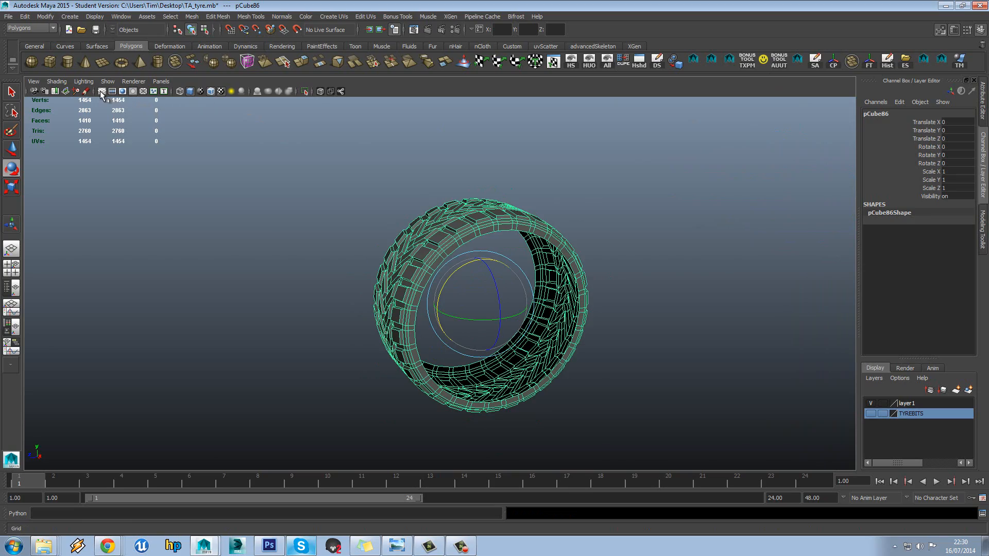
# - Show the grid and move the tyre to about 0.064 in X, 5.024 in Y and -14.458 in Z
pyautogui.keyDown('alt'); pyautogui.moveTo(479, 221); pyautogui.dragTo(479, 264); pyautogui.keyUp('alt')
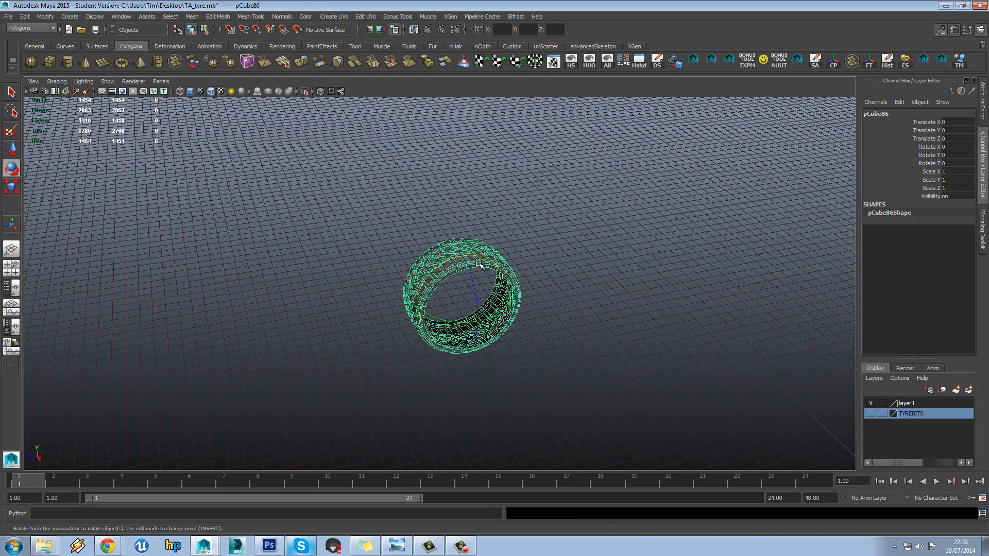
pyautogui.press('w')
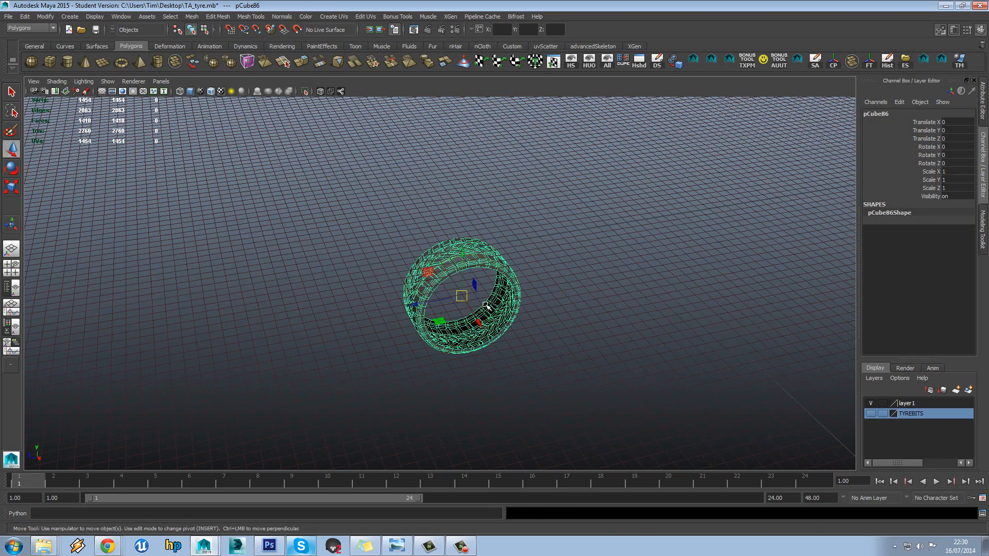
pyautogui.moveTo(460, 296); pyautogui.dragTo(607, 224)
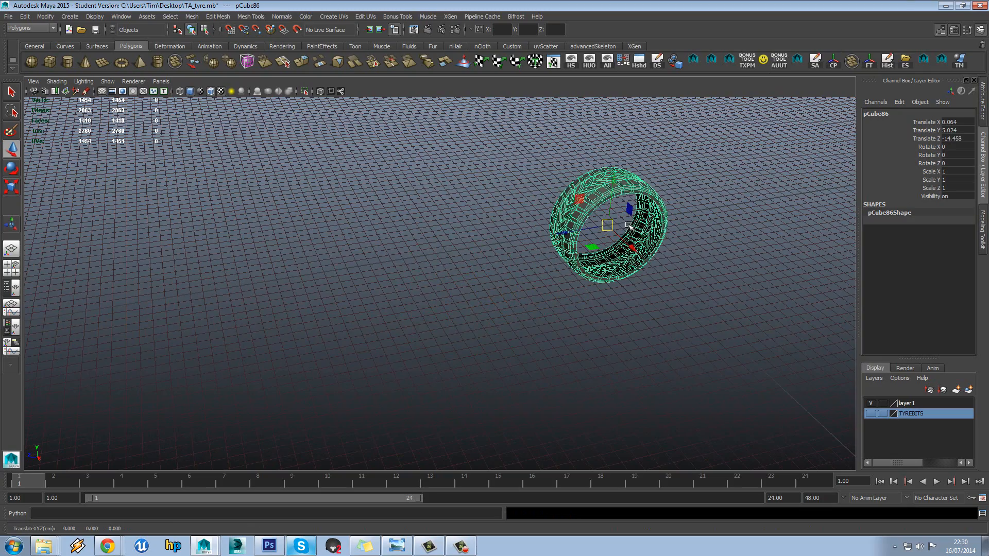
pyautogui.click(718, 204)
pyautogui.keyDown('alt'); pyautogui.moveTo(718, 205); pyautogui.dragTo(517, 273, button='middle'); pyautogui.keyUp('alt')
pyautogui.keyDown('alt'); pyautogui.moveTo(517, 273); pyautogui.dragTo(446, 239); pyautogui.keyUp('alt')
pyautogui.click(503, 252)
pyautogui.keyDown('alt'); pyautogui.moveTo(438, 363); pyautogui.dragTo(454, 322, button='middle'); pyautogui.keyUp('alt')
pyautogui.keyDown('alt'); pyautogui.moveTo(453, 321); pyautogui.dragTo(452, 272); pyautogui.keyUp('alt')
pyautogui.scroll(3, 452, 272)
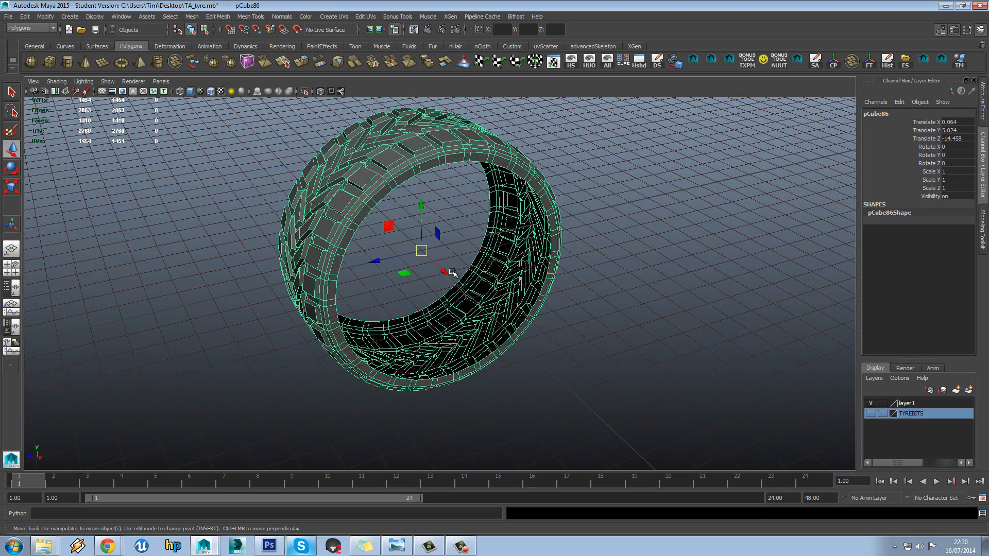
# - Turn on the border edge display for the tyre and inspect the seam where the strip ends meet
pyautogui.keyDown('alt'); pyautogui.moveTo(436, 327); pyautogui.dragTo(431, 273); pyautogui.keyUp('alt')
pyautogui.scroll(2, 431, 274)
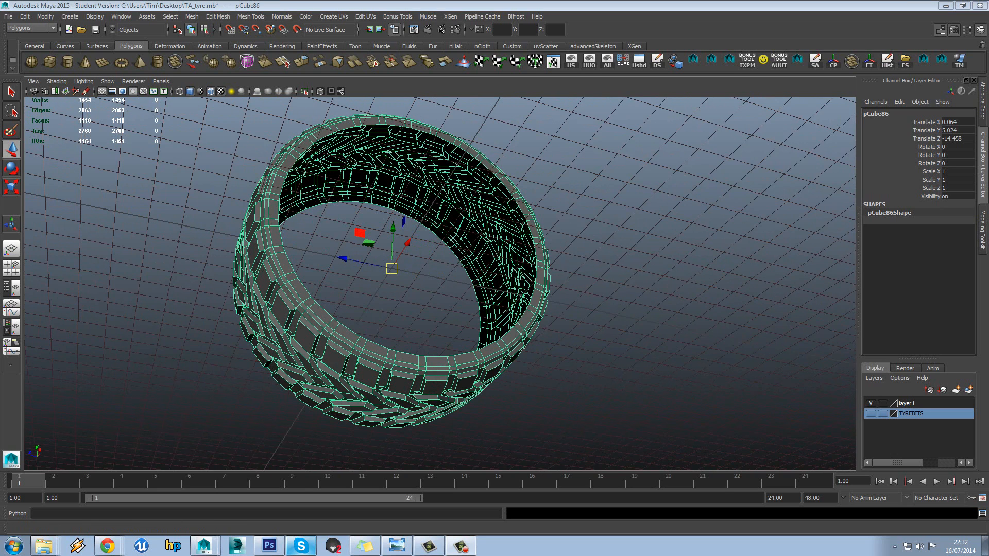
pyautogui.keyDown('alt'); pyautogui.moveTo(386, 324); pyautogui.dragTo(432, 341); pyautogui.keyUp('alt')
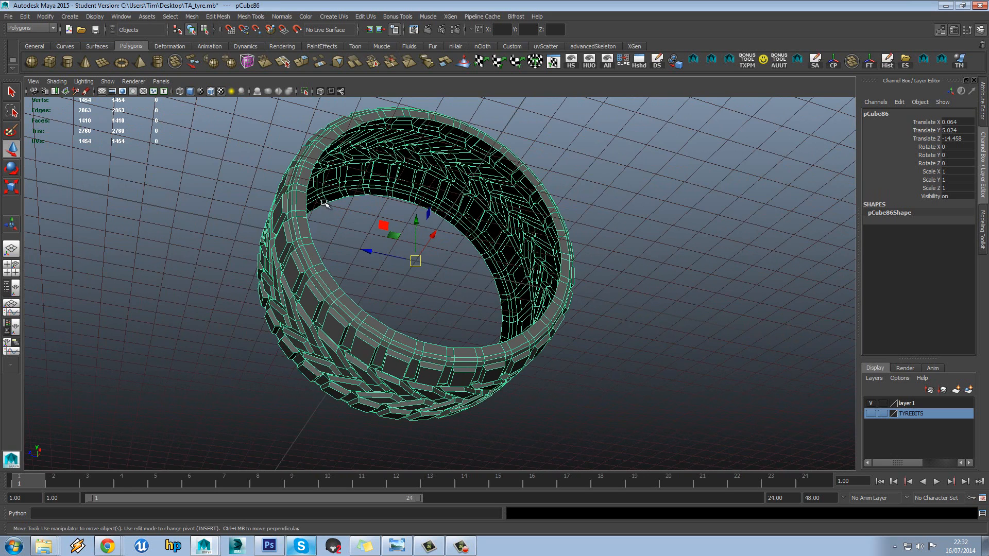
pyautogui.click(91, 17)
pyautogui.moveTo(123, 123)
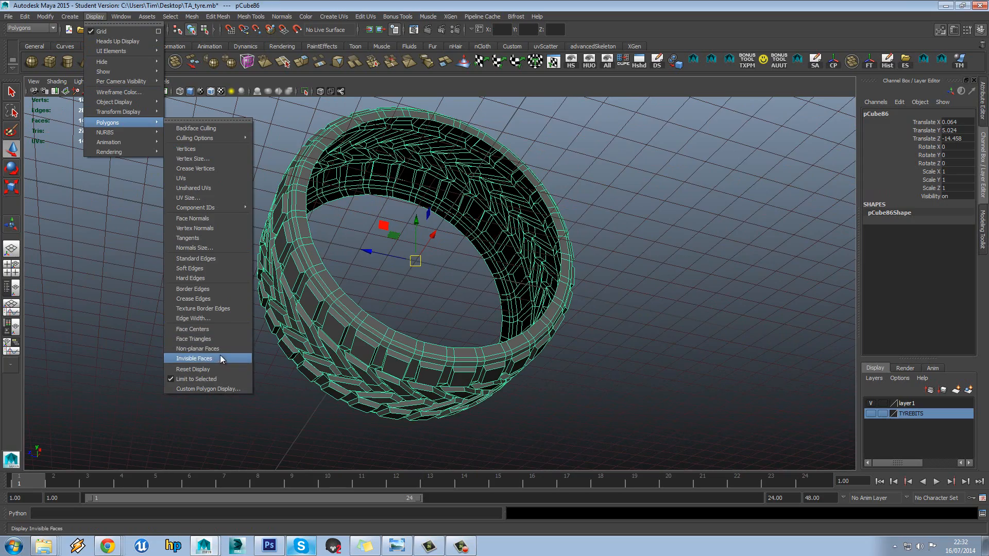
pyautogui.click(210, 290)
pyautogui.keyDown('alt'); pyautogui.moveTo(336, 293); pyautogui.dragTo(324, 289); pyautogui.keyUp('alt')
pyautogui.keyDown('alt'); pyautogui.moveTo(324, 288); pyautogui.dragTo(411, 308, button='right'); pyautogui.keyUp('alt')
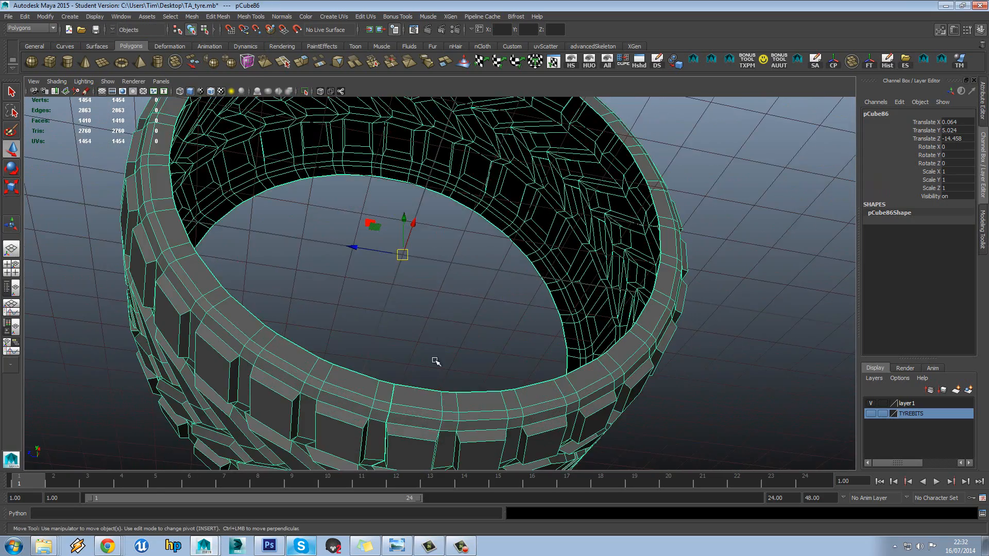
pyautogui.keyDown('alt'); pyautogui.moveTo(434, 360); pyautogui.dragTo(461, 289, button='middle'); pyautogui.keyUp('alt')
pyautogui.keyDown('alt'); pyautogui.moveTo(461, 289); pyautogui.dragTo(471, 287); pyautogui.keyUp('alt')
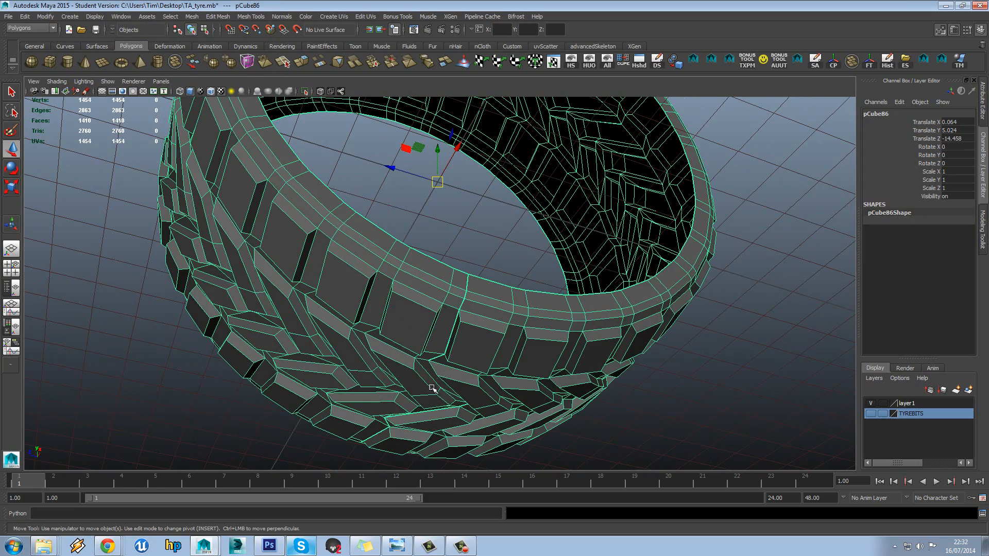
# - Select the tyre's vertices, merge them to close the seam, and return to object mode
pyautogui.click(450, 234)
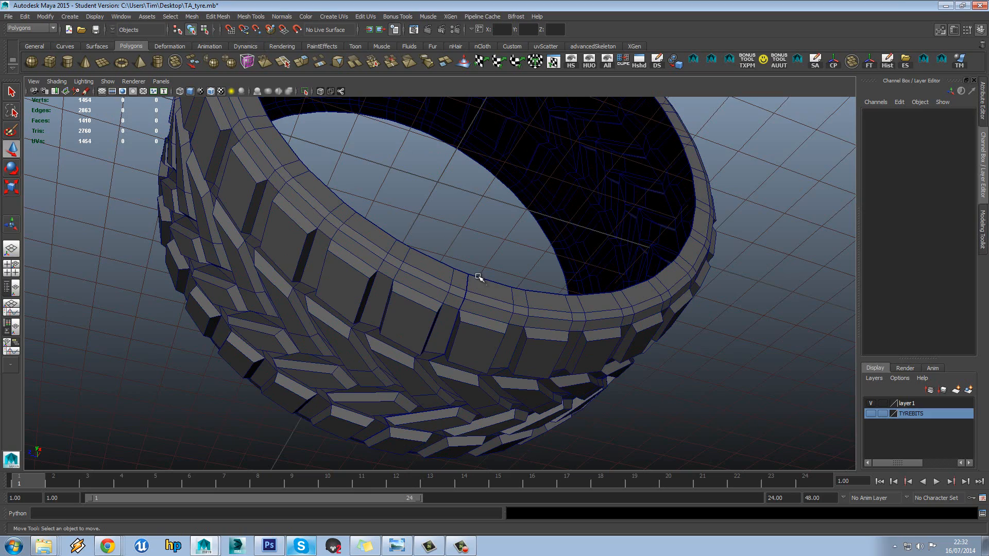
pyautogui.click(498, 298)
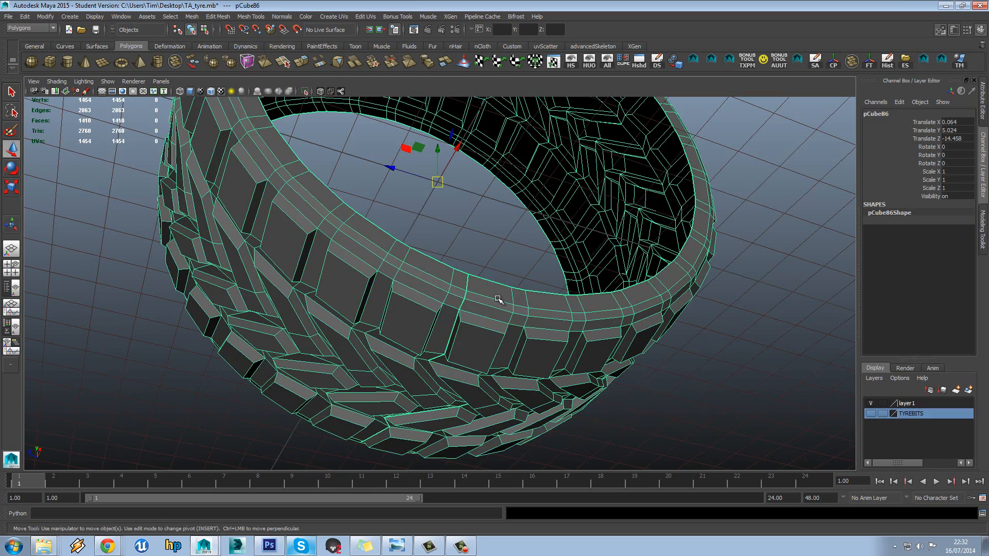
pyautogui.moveTo(499, 298); pyautogui.dragTo(466, 295, button='right')
pyautogui.moveTo(476, 294)
pyautogui.keyDown('alt'); pyautogui.mouseDown()
pyautogui.moveTo(493, 290)
pyautogui.moveTo(472, 289)
pyautogui.mouseUp(); pyautogui.keyUp('alt')
pyautogui.keyDown('alt'); pyautogui.moveTo(472, 289); pyautogui.dragTo(473, 251, button='middle'); pyautogui.keyUp('alt')
pyautogui.moveTo(492, 214); pyautogui.dragTo(323, 479)
pyautogui.keyDown('alt'); pyautogui.moveTo(389, 403); pyautogui.dragTo(330, 412, button='right'); pyautogui.keyUp('alt')
pyautogui.moveTo(325, 414); pyautogui.dragTo(537, 207)
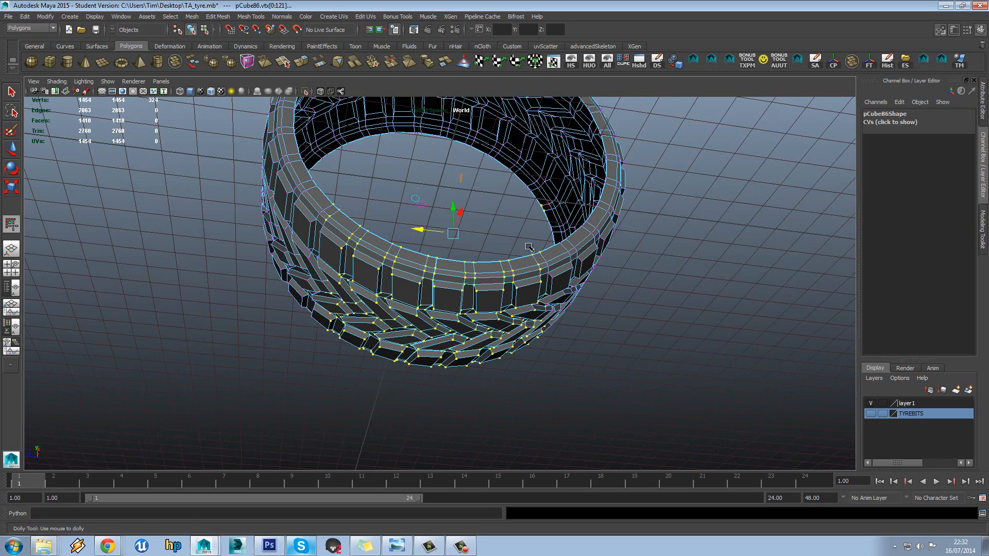
pyautogui.keyDown('alt'); pyautogui.moveTo(459, 246); pyautogui.dragTo(528, 246, button='right'); pyautogui.keyUp('alt')
pyautogui.keyDown('shift'); pyautogui.moveTo(429, 247); pyautogui.dragTo(471, 199, button='right'); pyautogui.keyUp('shift')
pyautogui.moveTo(472, 273); pyautogui.dragTo(497, 242, button='right')
pyautogui.keyDown('alt'); pyautogui.moveTo(518, 201); pyautogui.dragTo(512, 238); pyautogui.keyUp('alt')
pyautogui.click(483, 207)
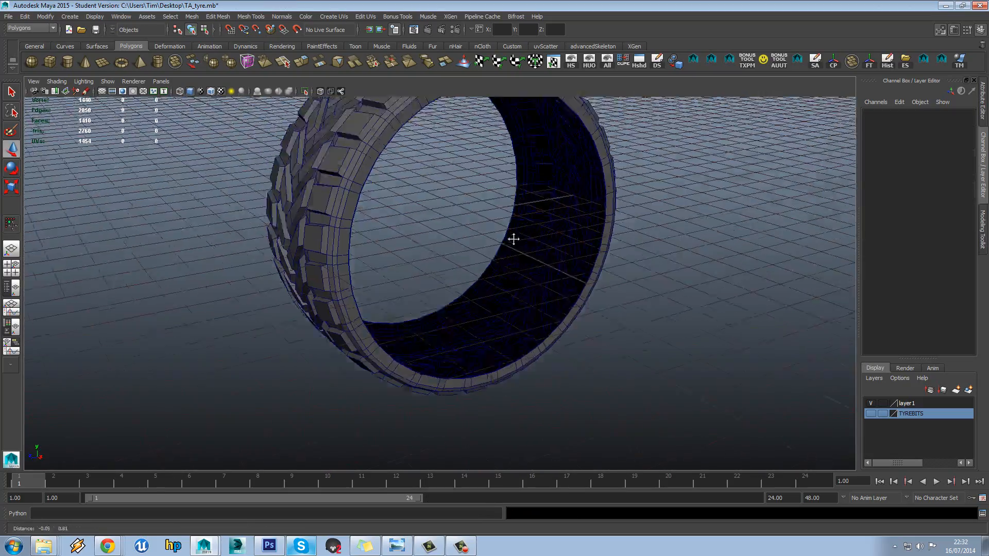
# - Test-rotate the merged tyre around its centre and undo the rotation
pyautogui.scroll(-4, 512, 238)
pyautogui.click(443, 196)
pyautogui.keyDown('alt'); pyautogui.moveTo(443, 196); pyautogui.dragTo(468, 201); pyautogui.keyUp('alt')
pyautogui.press('e')
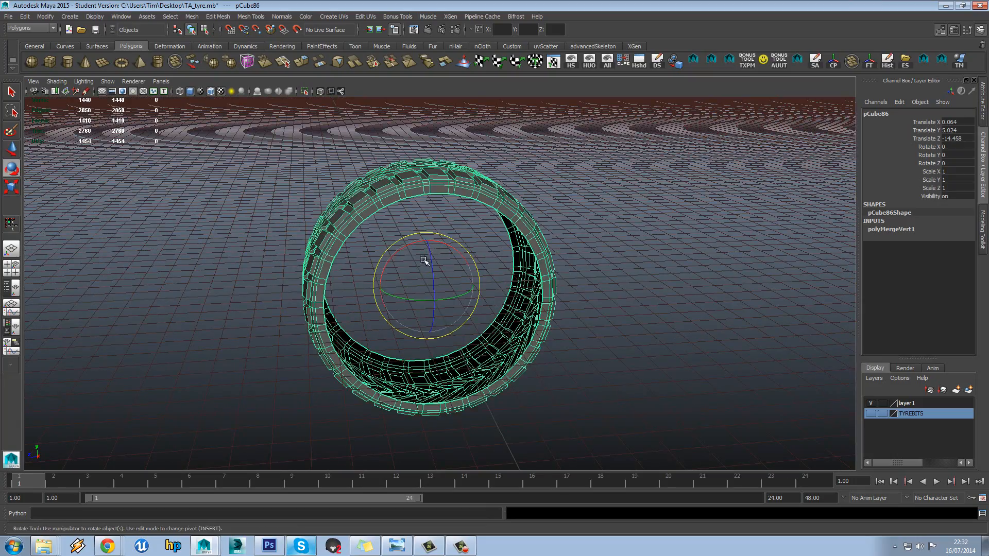
pyautogui.moveTo(414, 250); pyautogui.dragTo(451, 179)
pyautogui.hotkey('ctrl', 'z')
pyautogui.hotkey('ctrl', 'z')
pyautogui.hotkey('ctrl', 'z')
pyautogui.hotkey('ctrl', 'z')
pyautogui.hotkey('ctrl', 'z')
pyautogui.hotkey('ctrl', 'z')
pyautogui.hotkey('ctrl', 'z')
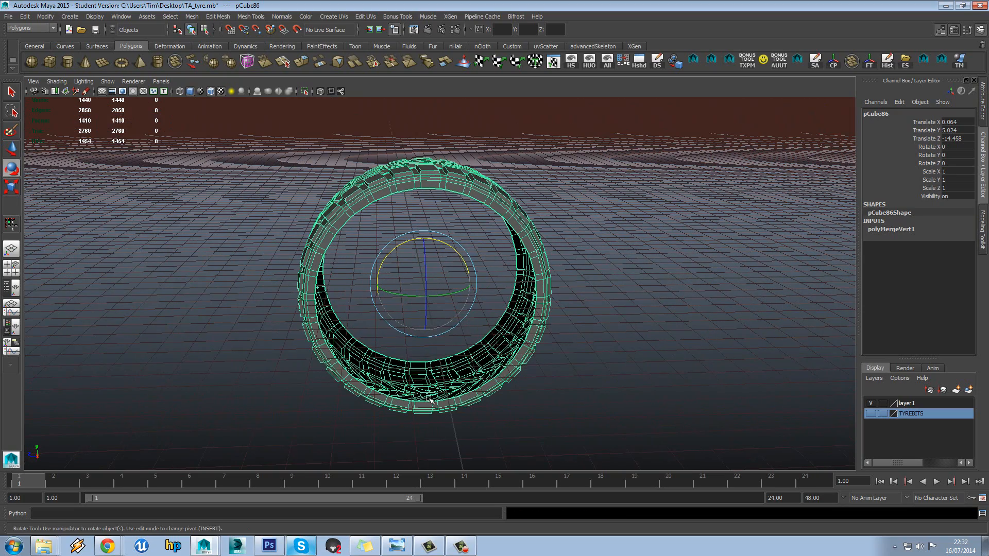
# - In the side view, create a cube, raise it to 5.706 in Y against the tyre's crown and stretch it to 4.422 in Z
pyautogui.press('space')
pyautogui.moveTo(434, 257); pyautogui.dragTo(463, 257)
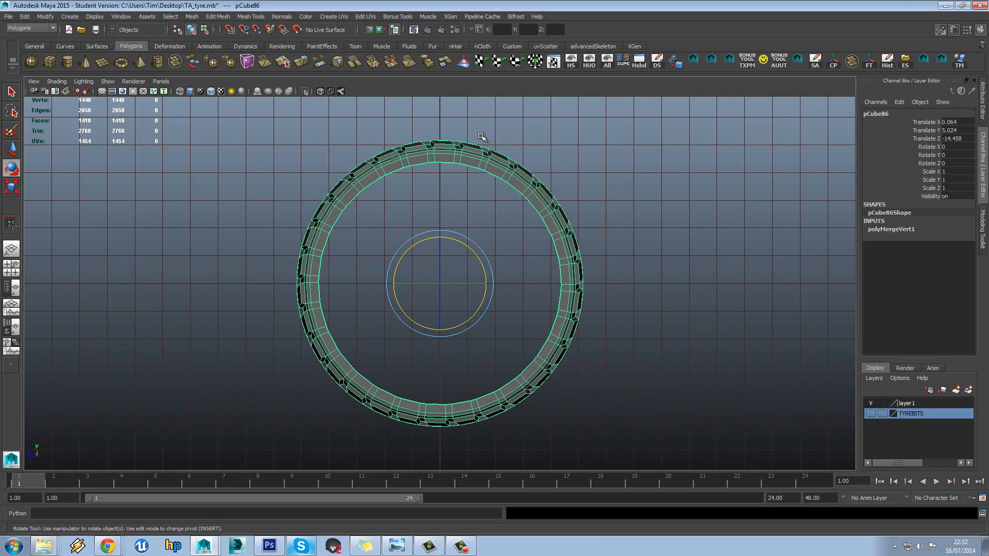
pyautogui.click(50, 62)
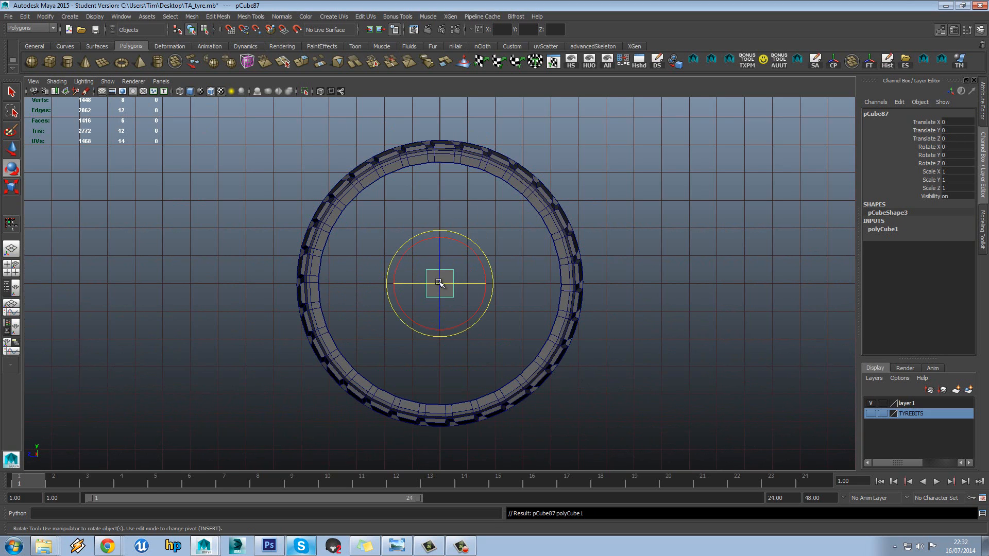
pyautogui.press('w')
pyautogui.moveTo(440, 252); pyautogui.dragTo(454, 96)
pyautogui.press('r')
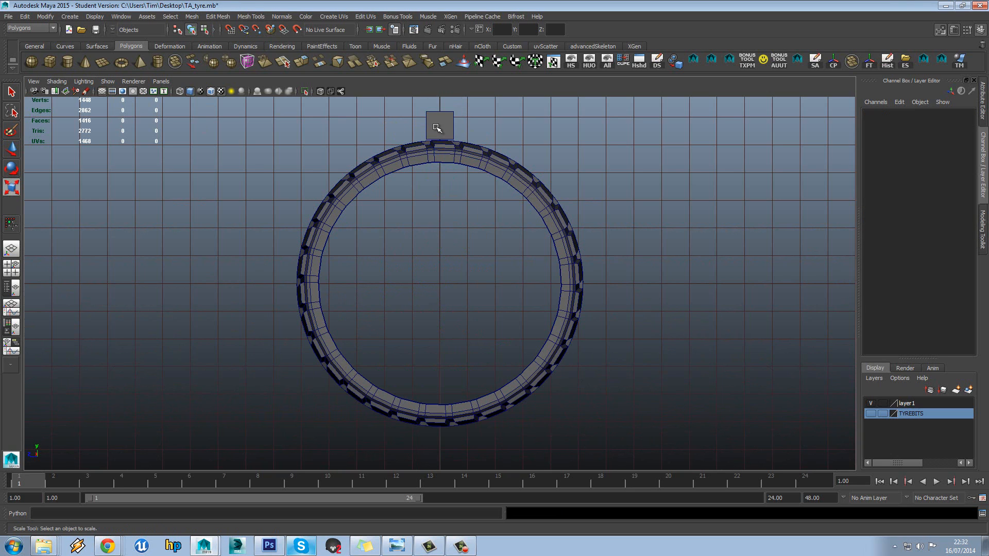
pyautogui.moveTo(393, 126); pyautogui.dragTo(236, 140)
# - Duplicate the block and move the copy down against the underside of the tyre
pyautogui.hotkey('ctrl', 'd')
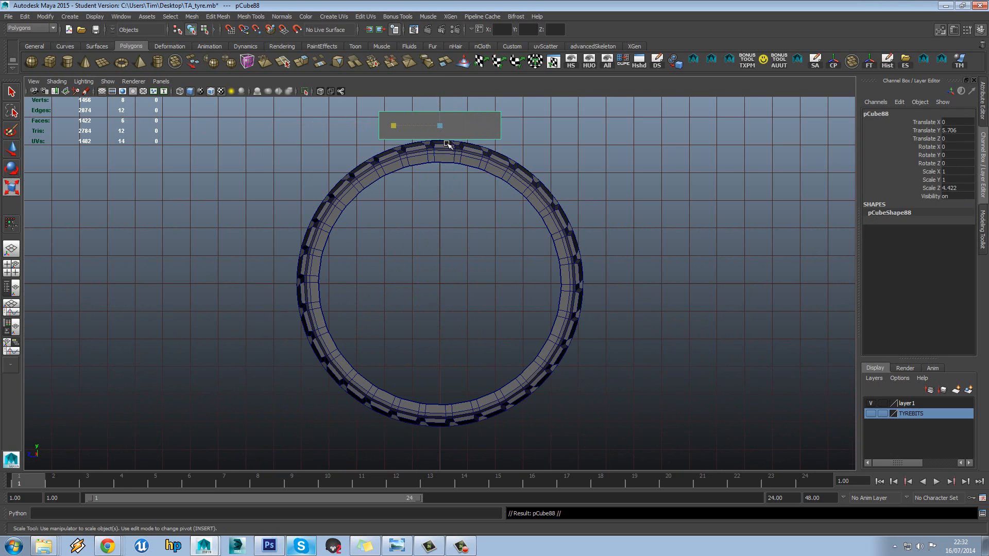
pyautogui.scroll(-1, 448, 155)
pyautogui.press('w')
pyautogui.moveTo(439, 110); pyautogui.dragTo(473, 402)
# - Test-rotate the tyre to -210 in X between the two blocks and undo the rotation
pyautogui.click(506, 188)
pyautogui.press('e')
pyautogui.moveTo(455, 237); pyautogui.dragTo(474, 200)
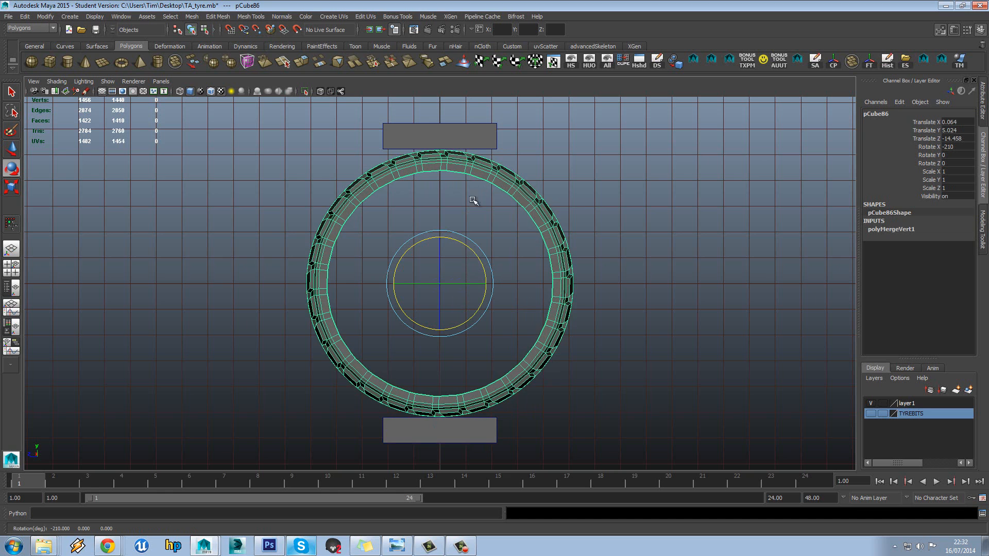
pyautogui.keyDown('alt'); pyautogui.moveTo(455, 261); pyautogui.dragTo(459, 236, button='middle'); pyautogui.keyUp('alt')
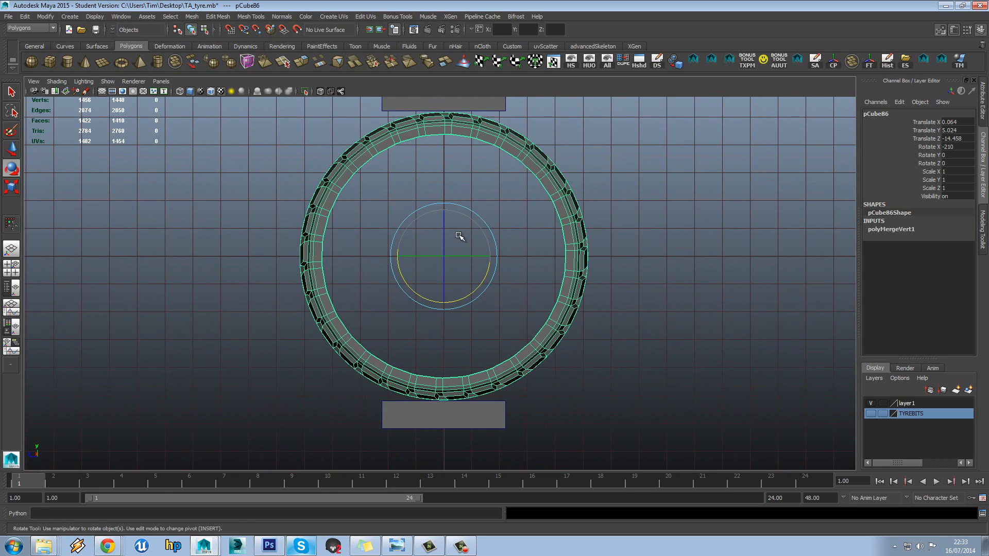
pyautogui.press('w')
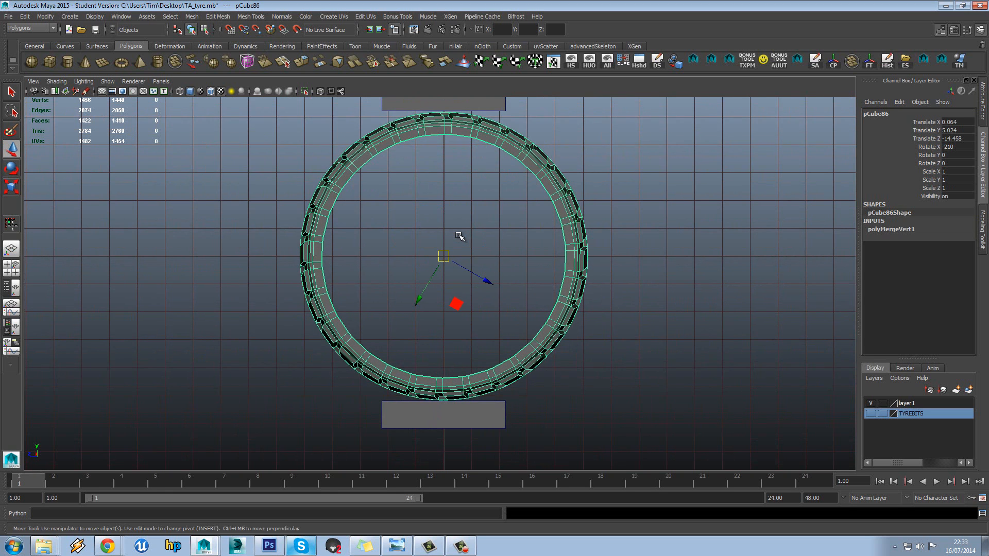
pyautogui.hotkey('ctrl', 'z')
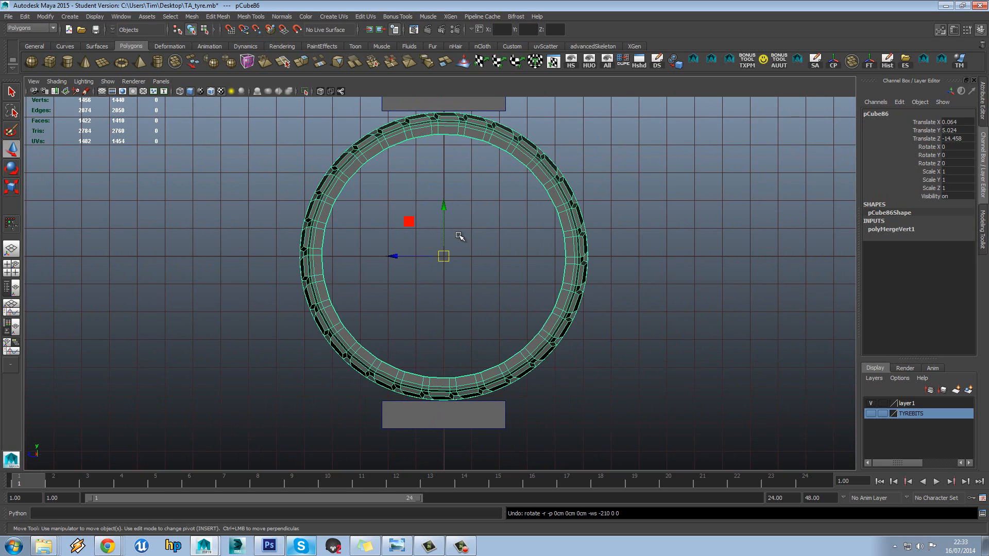
# - Try a slightly higher pivot for the tyre with a test rotation, and undo both changes
pyautogui.press('Insert')
pyautogui.press('Insert')
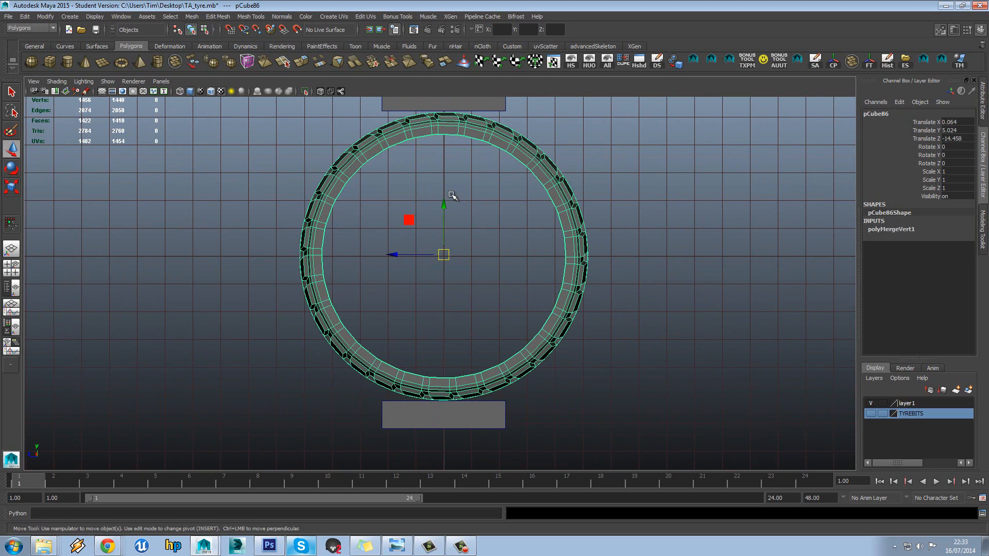
pyautogui.press('e')
pyautogui.moveTo(462, 206); pyautogui.dragTo(629, 227)
pyautogui.hotkey('ctrl', 'z')
pyautogui.hotkey('ctrl', 'z')
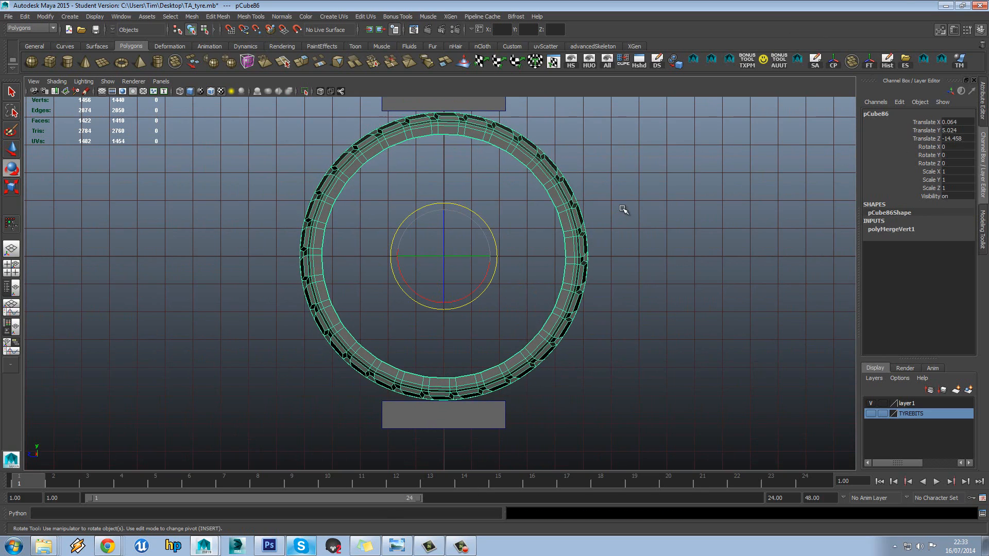
# - Test-rotate the tyre to -110 in X, undo the rotation and undo the duplication of the lower block
pyautogui.click(624, 210)
pyautogui.click(531, 169)
pyautogui.moveTo(472, 211); pyautogui.dragTo(492, 305)
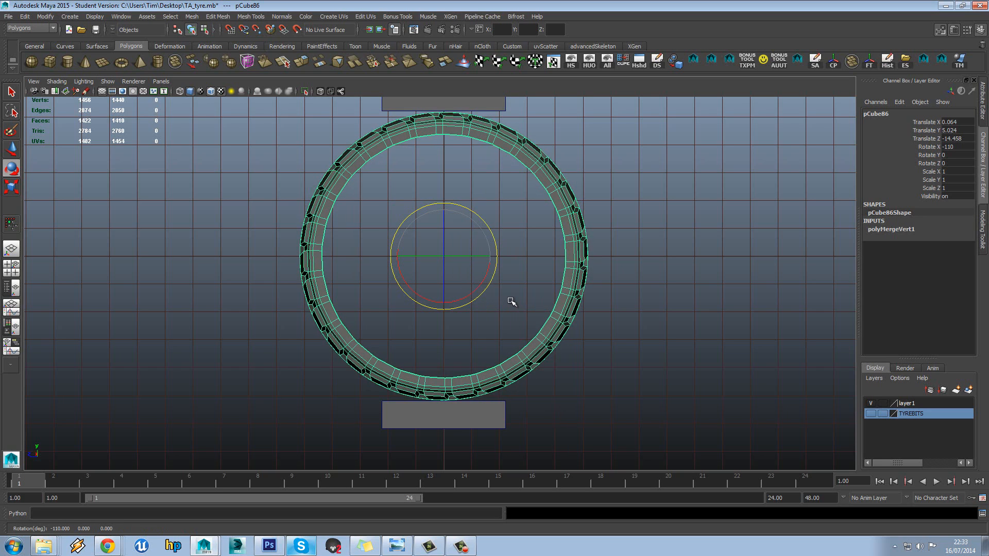
pyautogui.hotkey('ctrl', 'z')
pyautogui.hotkey('ctrl', 'z')
pyautogui.hotkey('ctrl', 'z')
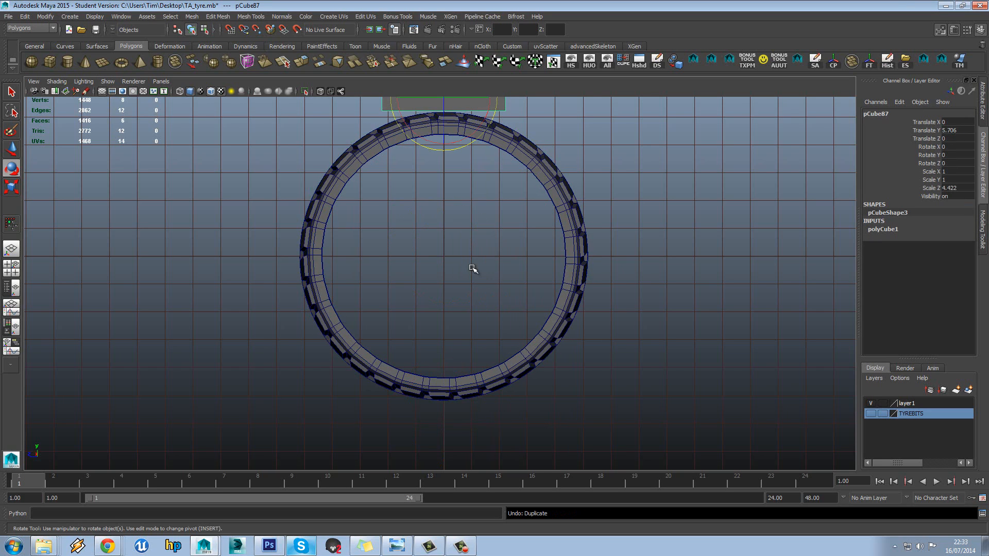
# - Return to the perspective view and delete the remaining block above the tyre
pyautogui.press('space')
pyautogui.moveTo(468, 267); pyautogui.dragTo(512, 230)
pyautogui.click(509, 178)
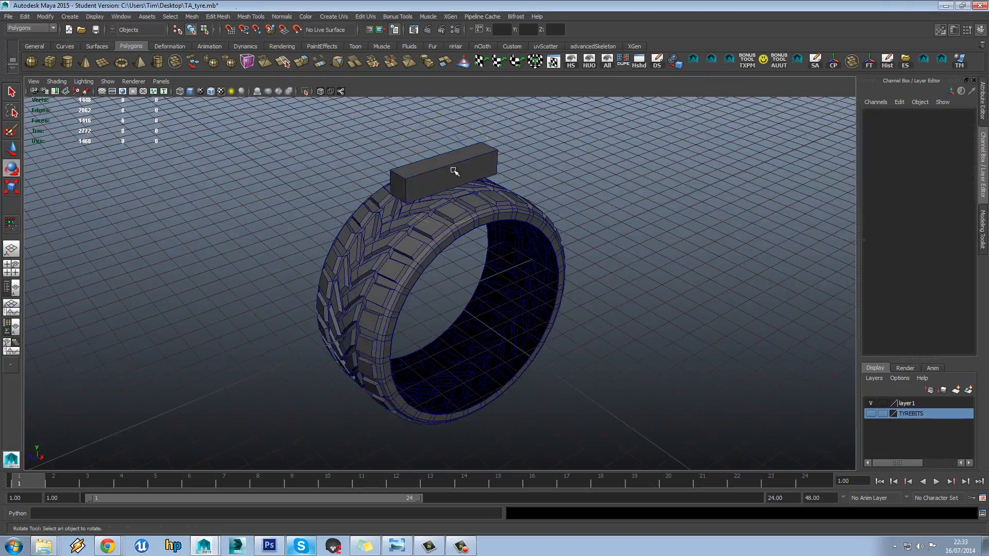
pyautogui.click(454, 171)
pyautogui.press('Delete')
pyautogui.moveTo(454, 171)
pyautogui.keyDown('alt'); pyautogui.mouseDown()
pyautogui.moveTo(665, 165)
pyautogui.moveTo(435, 161)
pyautogui.moveTo(461, 168)
pyautogui.mouseUp(); pyautogui.keyUp('alt')
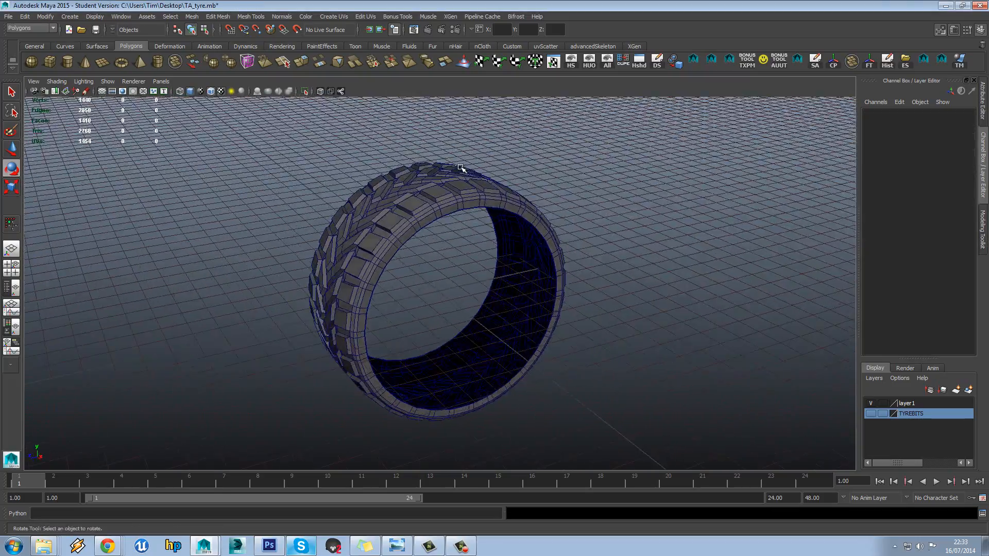
# - Select both open inner border edge loops of the tyre, one on each side
pyautogui.keyDown('alt'); pyautogui.moveTo(454, 234); pyautogui.dragTo(430, 240); pyautogui.keyUp('alt')
pyautogui.click(426, 198)
pyautogui.scroll(5, 431, 241)
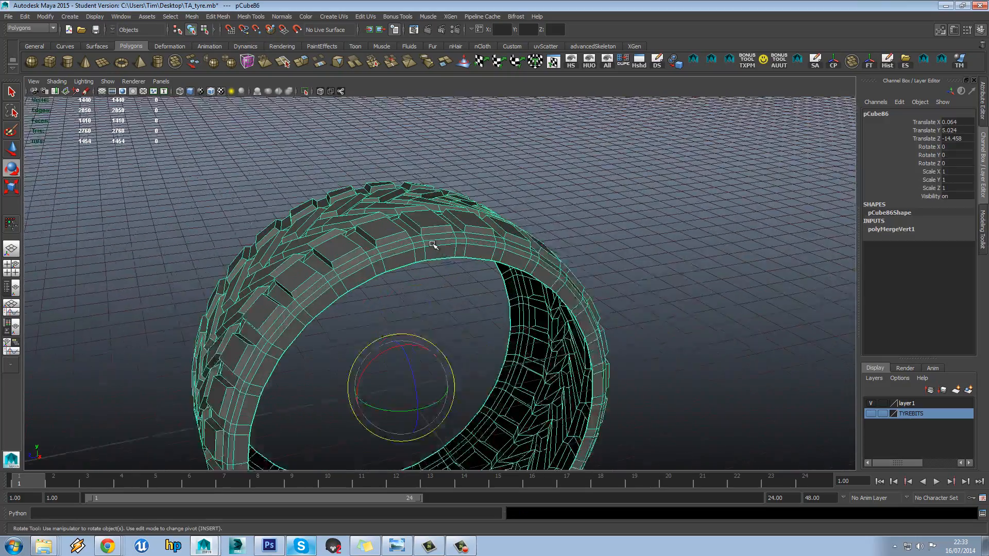
pyautogui.moveTo(426, 240); pyautogui.dragTo(411, 214, button='right')
pyautogui.doubleClick(442, 252)
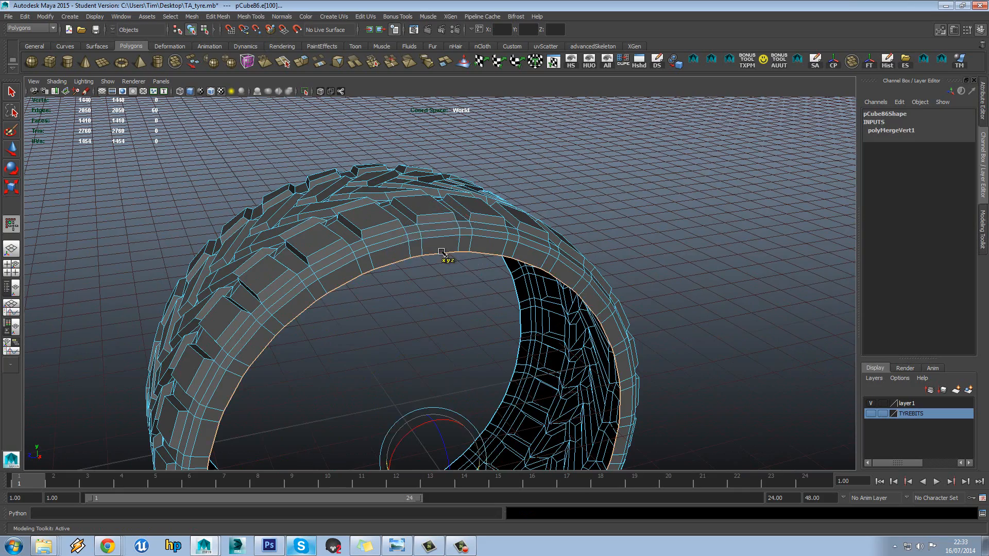
pyautogui.keyDown('alt'); pyautogui.moveTo(444, 253); pyautogui.dragTo(446, 233); pyautogui.keyUp('alt')
pyautogui.keyDown('shift'); pyautogui.click(498, 212); pyautogui.keyUp('shift')
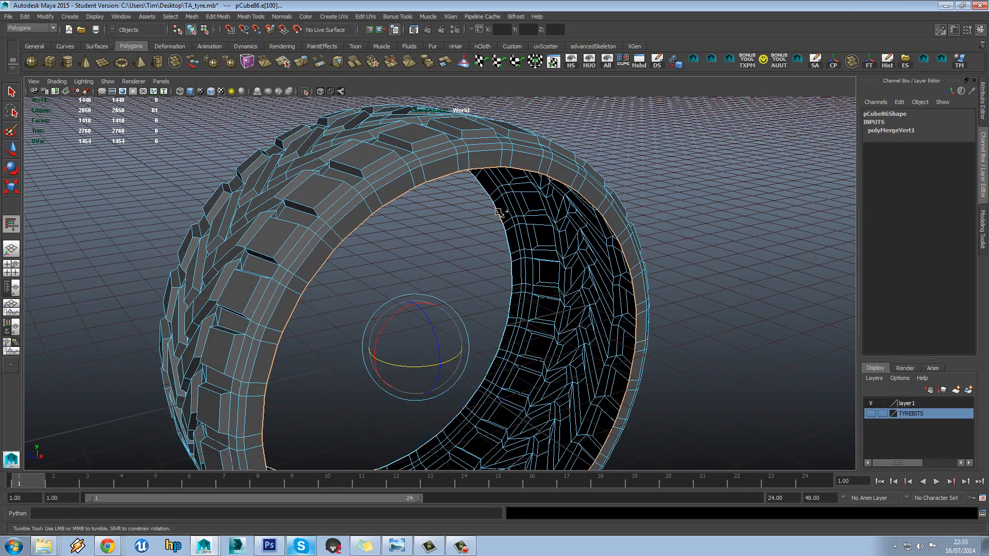
pyautogui.keyDown('alt'); pyautogui.moveTo(488, 219); pyautogui.dragTo(467, 177, button='middle'); pyautogui.keyUp('alt')
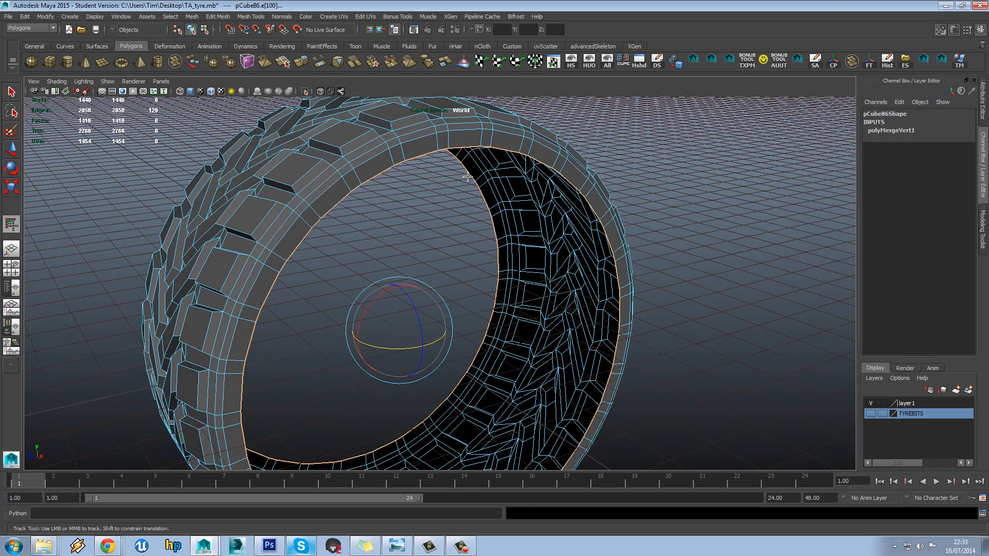
# - Extrude both border loops and scale the new edges inward towards the hub to form the sidewalls
pyautogui.keyDown('shift'); pyautogui.rightClick(464, 149); pyautogui.keyUp('shift')
pyautogui.click(462, 163)
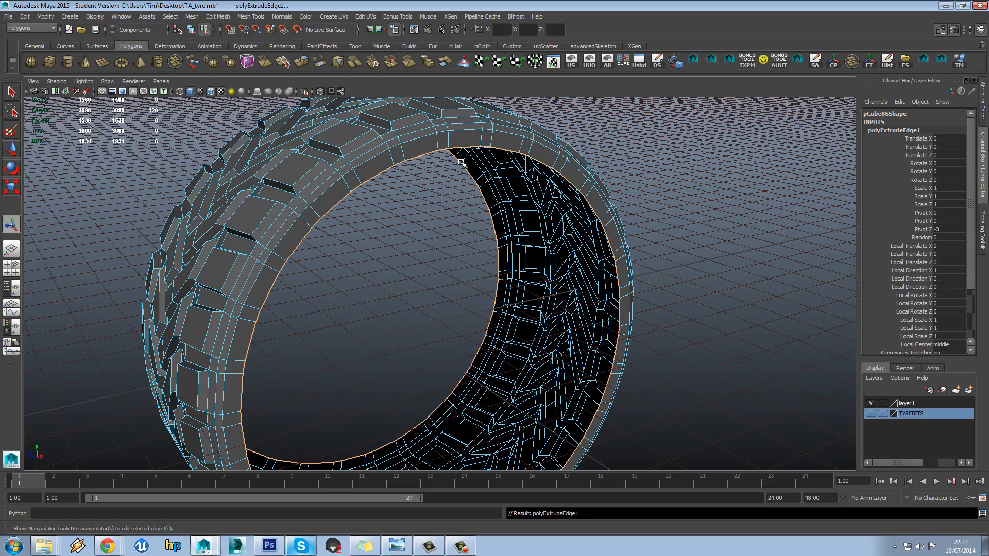
pyautogui.keyDown('alt'); pyautogui.moveTo(498, 251); pyautogui.dragTo(460, 251, button='right'); pyautogui.keyUp('alt')
pyautogui.keyDown('alt'); pyautogui.moveTo(460, 251); pyautogui.dragTo(452, 196, button='middle'); pyautogui.keyUp('alt')
pyautogui.press('r')
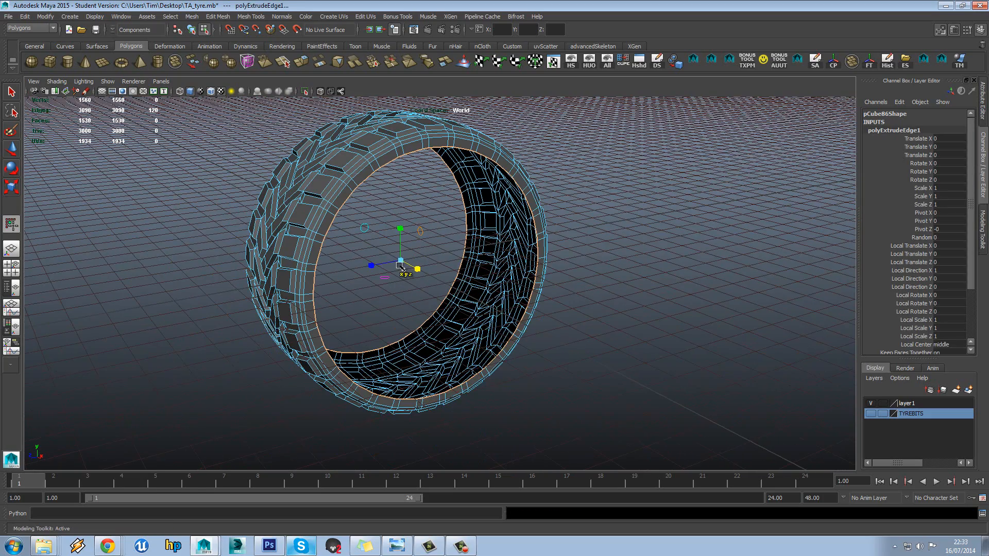
pyautogui.moveTo(366, 232); pyautogui.dragTo(363, 178)
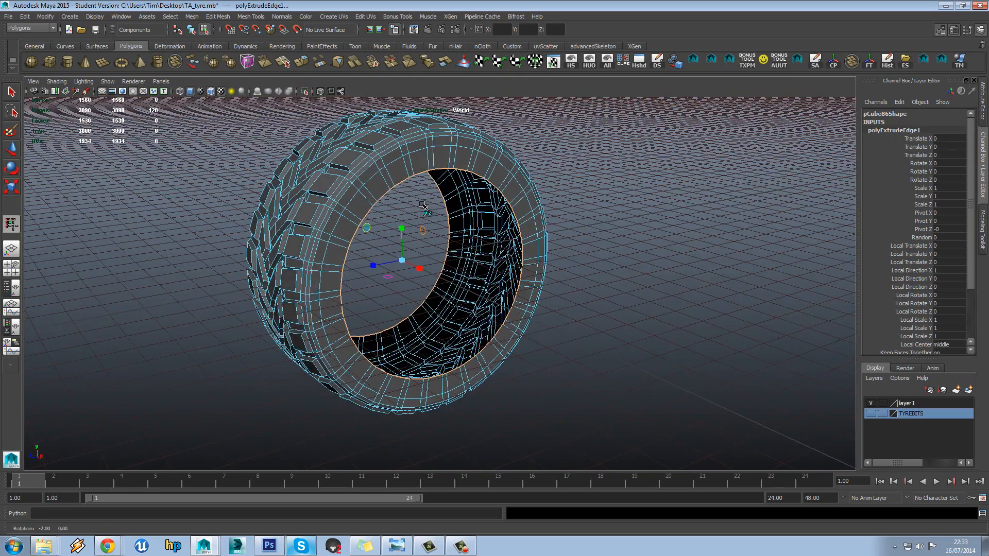
# - Select the edge loop between the near tread shoulder and the new sidewall, try a bevel on it and undo it
pyautogui.keyDown('alt'); pyautogui.moveTo(363, 177); pyautogui.dragTo(344, 245, button='middle'); pyautogui.keyUp('alt')
pyautogui.keyDown('alt'); pyautogui.moveTo(344, 245); pyautogui.dragTo(388, 236, button='right'); pyautogui.keyUp('alt')
pyautogui.doubleClick(266, 172)
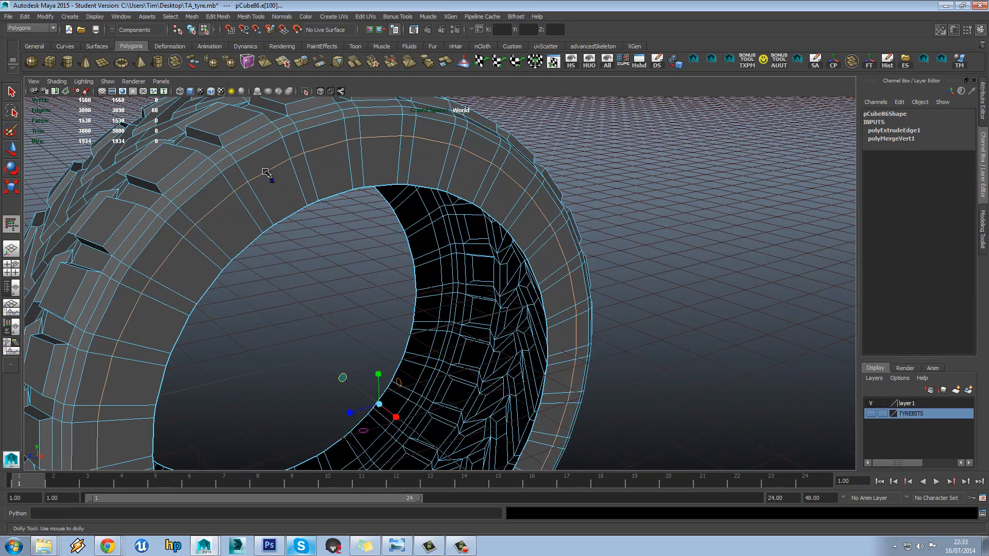
pyautogui.keyDown('shift'); pyautogui.moveTo(266, 172); pyautogui.dragTo(340, 171, button='right'); pyautogui.keyUp('shift')
pyautogui.hotkey('ctrl', 'z')
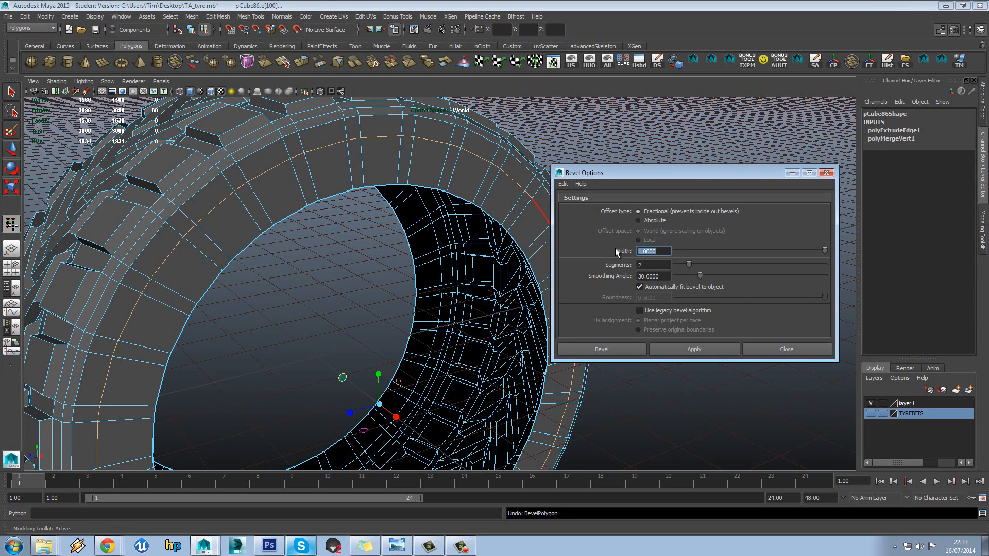
# - Bevel the sidewall edge loop with 1 segment, undoing a trial at width 0.1 and applying width 0.05
pyautogui.write('0.1')
pyautogui.press('Return')
pyautogui.keyDown('alt'); pyautogui.moveTo(478, 265); pyautogui.dragTo(493, 264, button='middle'); pyautogui.keyUp('alt')
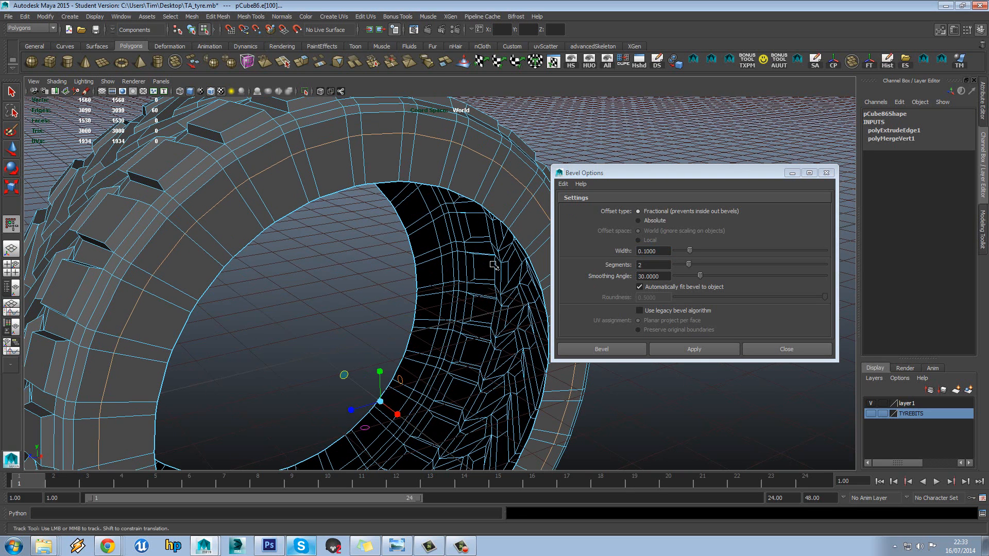
pyautogui.doubleClick(649, 265)
pyautogui.write('1')
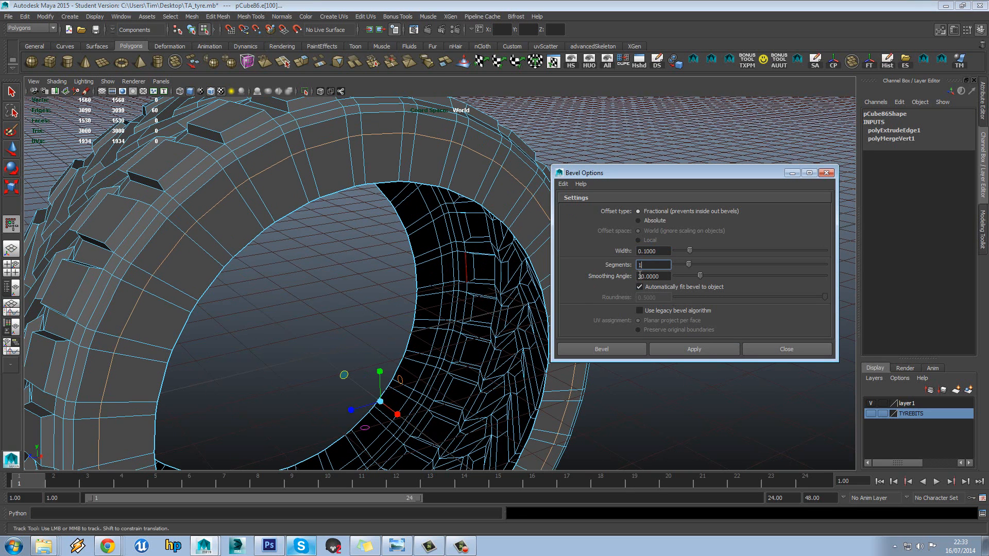
pyautogui.click(705, 350)
pyautogui.hotkey('ctrl', 'z')
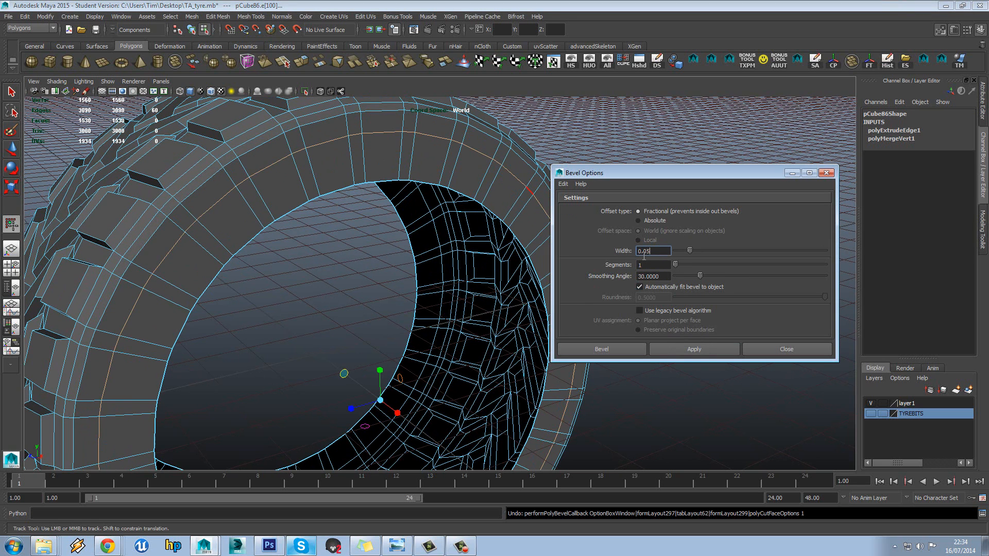
pyautogui.click(695, 350)
# - Slide the bevel's inner edge loop outwards to narrow the band of faces, and close the bevel options
pyautogui.keyDown('alt'); pyautogui.moveTo(270, 199); pyautogui.dragTo(305, 197); pyautogui.keyUp('alt')
pyautogui.click(361, 157)
pyautogui.doubleClick(360, 157)
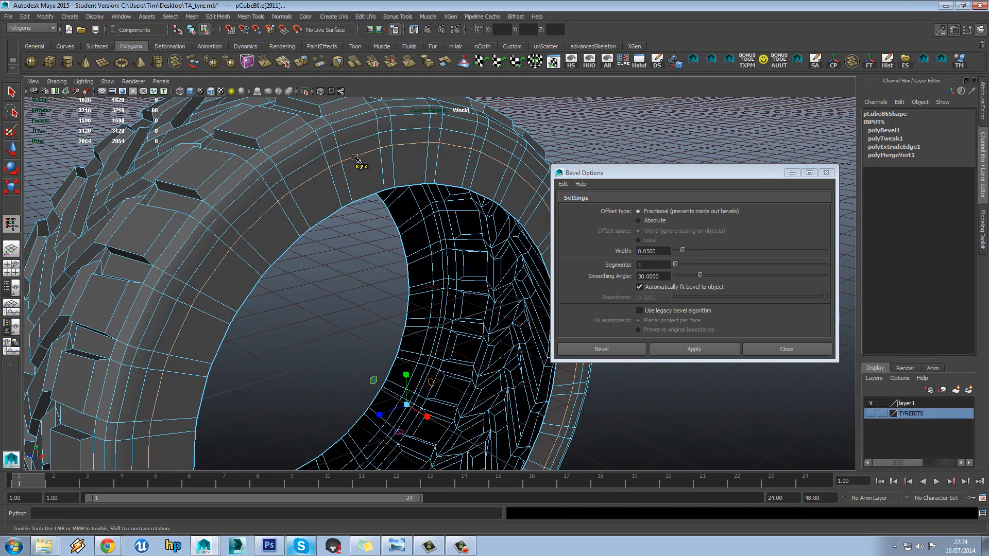
pyautogui.keyDown('shift'); pyautogui.moveTo(354, 157); pyautogui.dragTo(355, 227, button='right'); pyautogui.keyUp('shift')
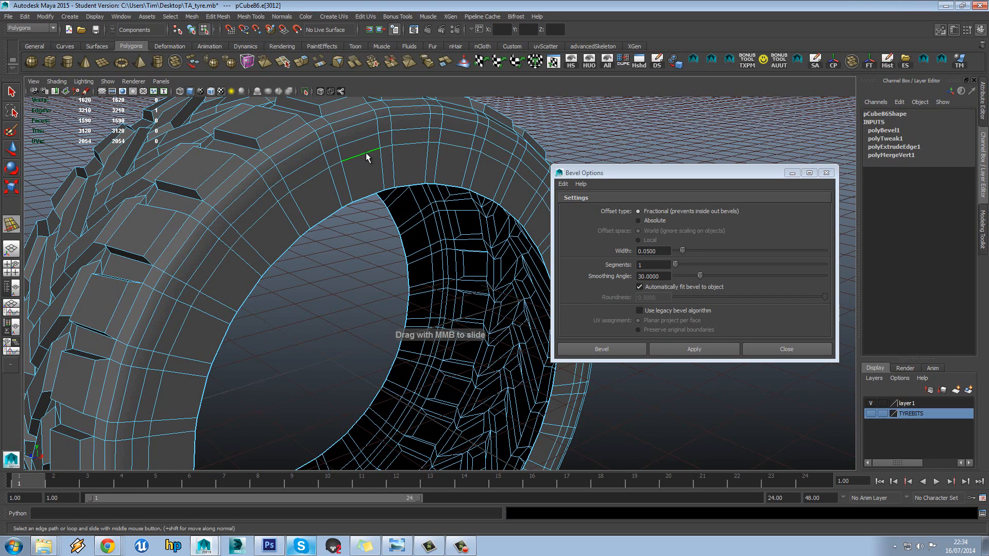
pyautogui.moveTo(368, 153); pyautogui.dragTo(339, 170, button='middle')
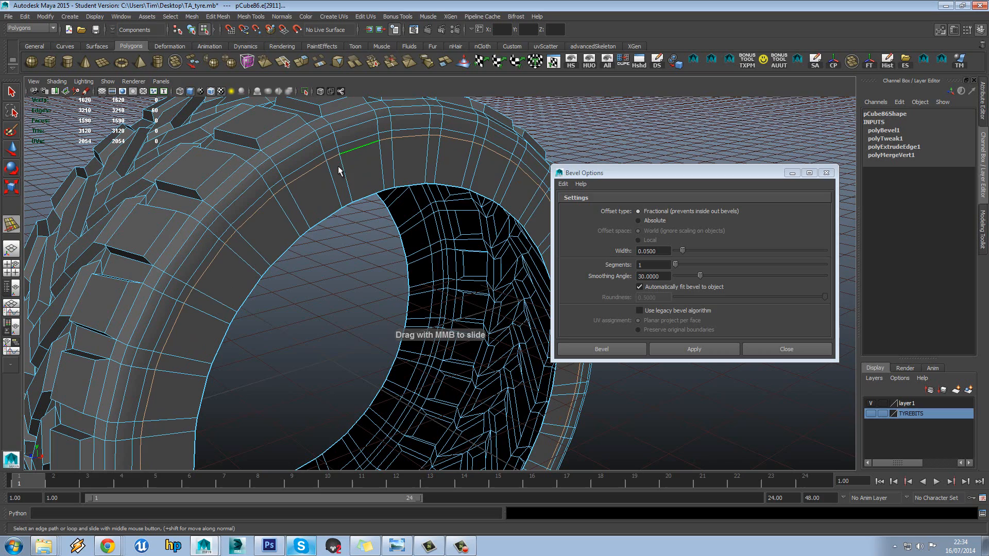
pyautogui.click(785, 350)
# - Extrude the narrow ring of bevel faces around the sidewall and set the extrusion's offset to 0
pyautogui.keyDown('alt'); pyautogui.moveTo(412, 186); pyautogui.dragTo(355, 195); pyautogui.keyUp('alt')
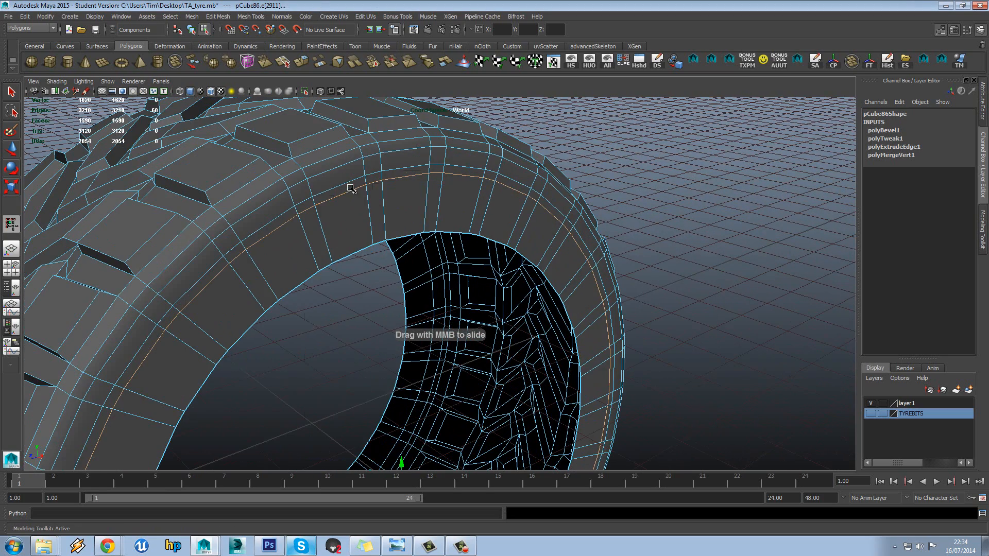
pyautogui.moveTo(342, 199); pyautogui.dragTo(323, 217, button='right')
pyautogui.keyDown('shift'); pyautogui.doubleClick(309, 203); pyautogui.keyUp('shift')
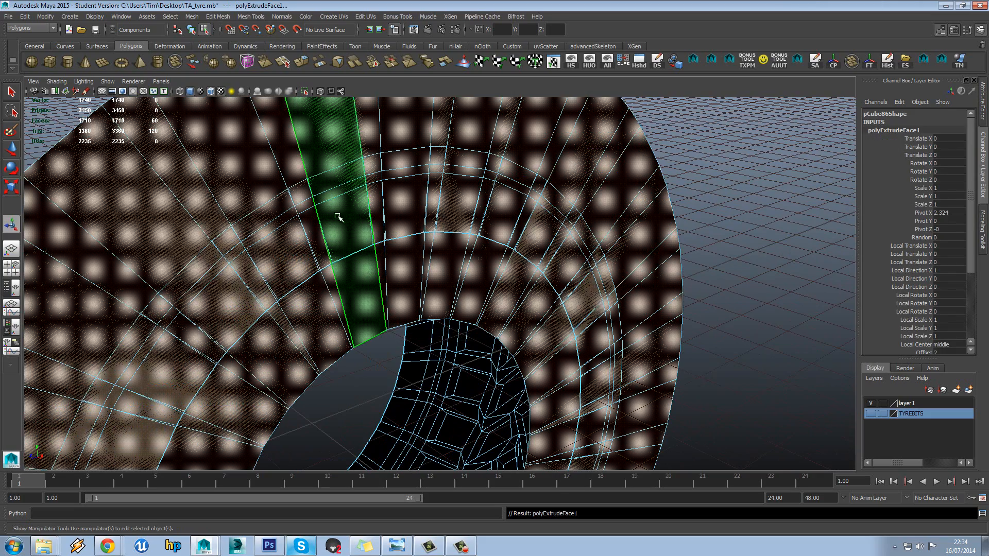
pyautogui.scroll(-5, 386, 222)
pyautogui.scroll(4, 449, 260)
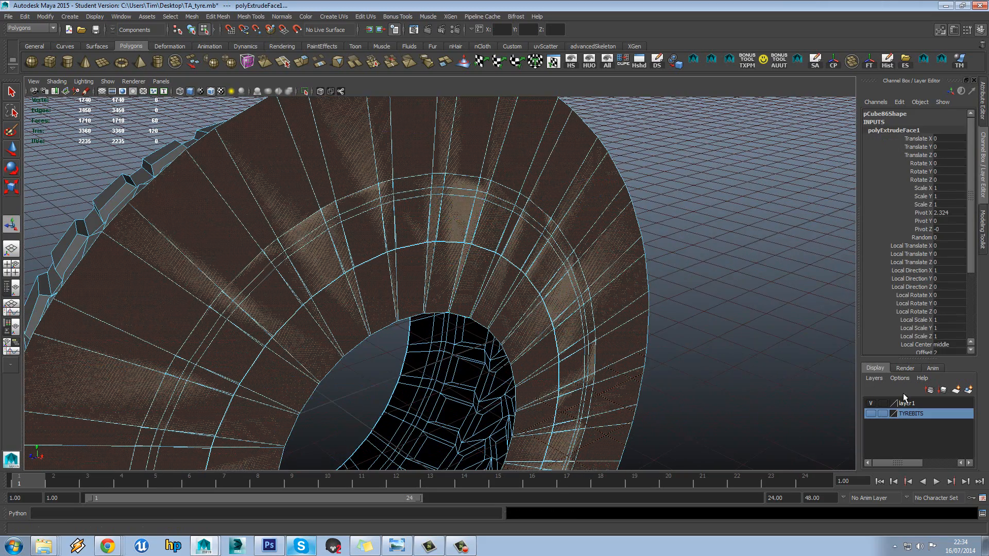
pyautogui.click(983, 116)
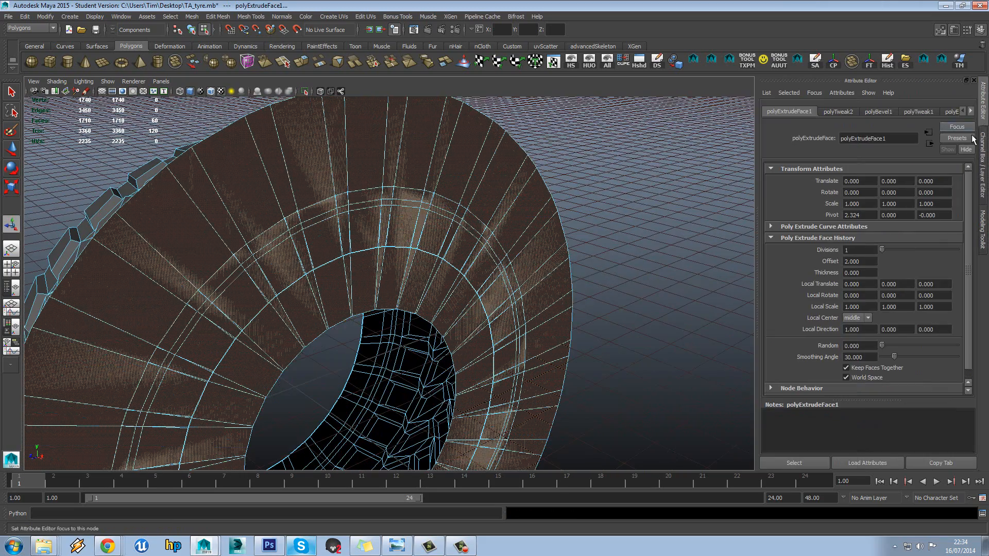
pyautogui.doubleClick(859, 261)
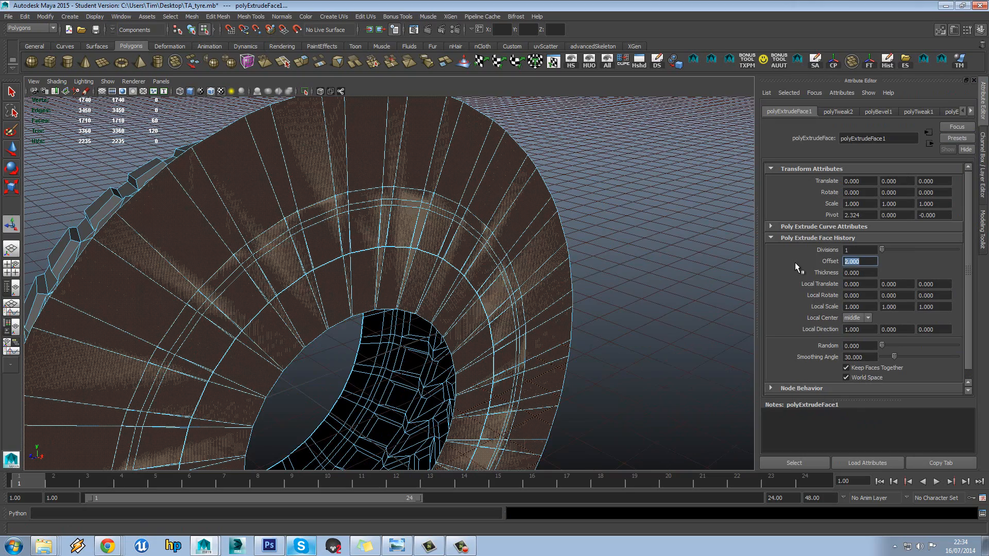
pyautogui.write('0')
pyautogui.press('Return')
# - Push the extruded ring slightly into the tyre along X to form a groove, and set its offset to 0.01
pyautogui.keyDown('alt'); pyautogui.moveTo(419, 215); pyautogui.dragTo(426, 235); pyautogui.keyUp('alt')
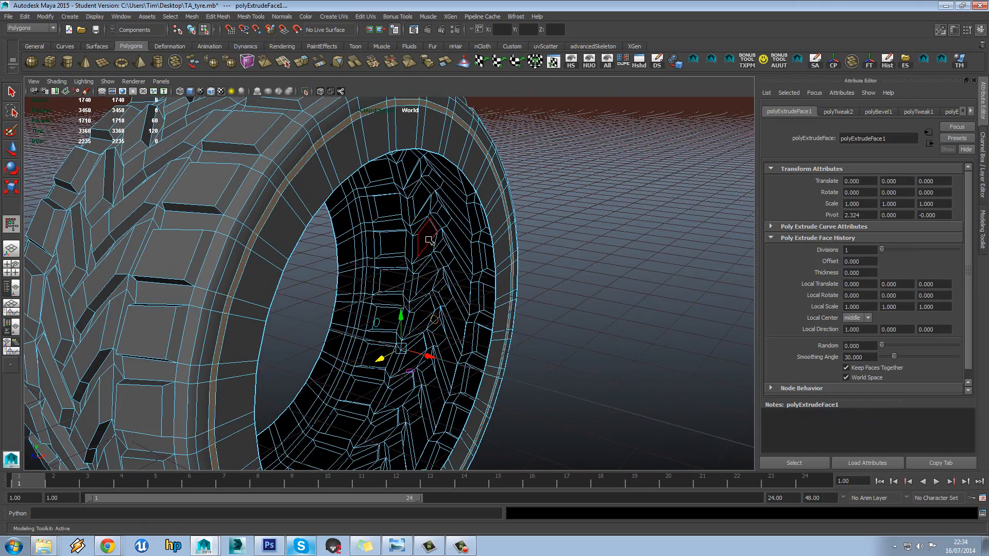
pyautogui.keyDown('alt'); pyautogui.moveTo(426, 235); pyautogui.dragTo(429, 361, button='middle'); pyautogui.keyUp('alt')
pyautogui.moveTo(432, 367); pyautogui.dragTo(426, 367)
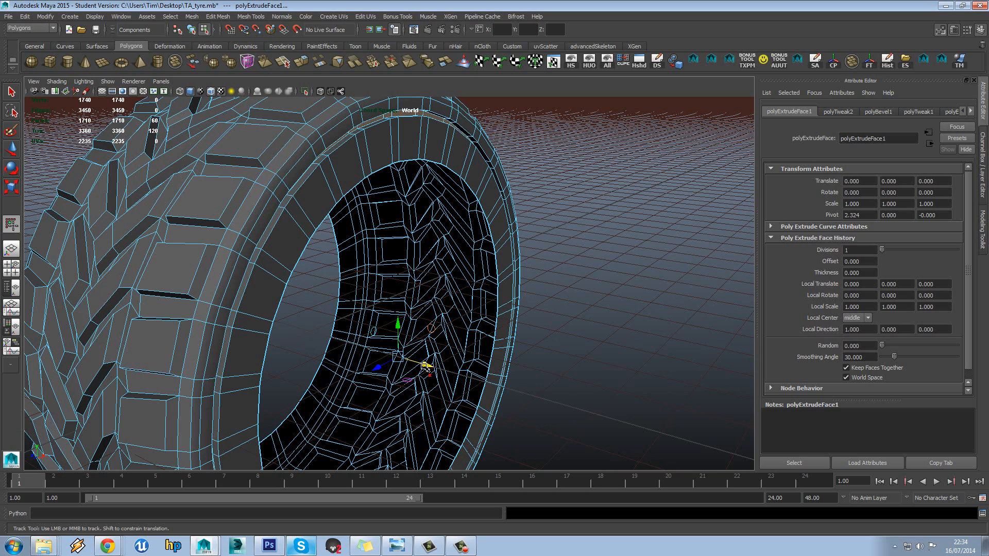
pyautogui.moveTo(863, 262); pyautogui.dragTo(804, 261)
pyautogui.write('0.01')
pyautogui.press('Return')
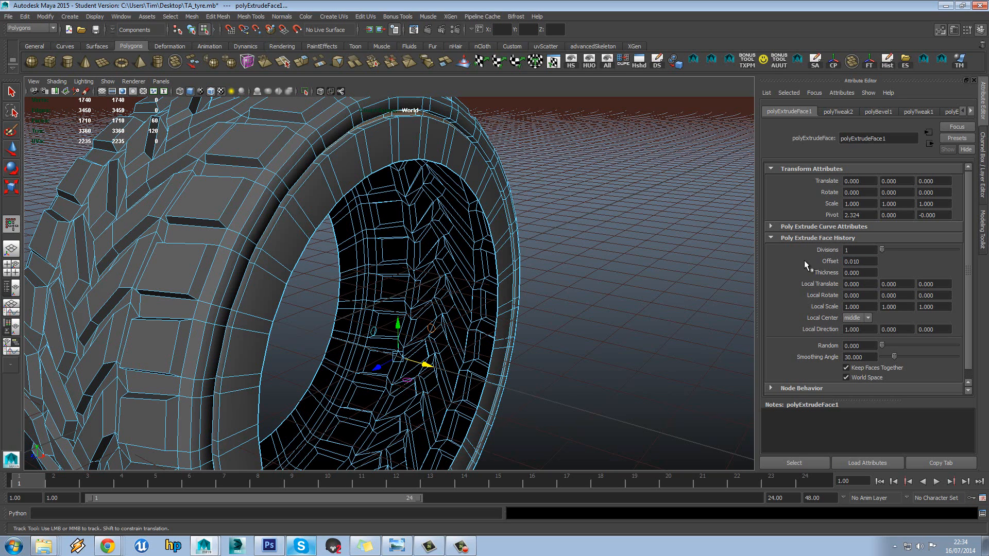
# - Inspect the sidewall groove up close and set the extrusion's offset to 0.02
pyautogui.keyDown('alt'); pyautogui.moveTo(496, 196); pyautogui.dragTo(418, 206); pyautogui.keyUp('alt')
pyautogui.keyDown('alt'); pyautogui.moveTo(418, 206); pyautogui.dragTo(448, 273, button='middle'); pyautogui.keyUp('alt')
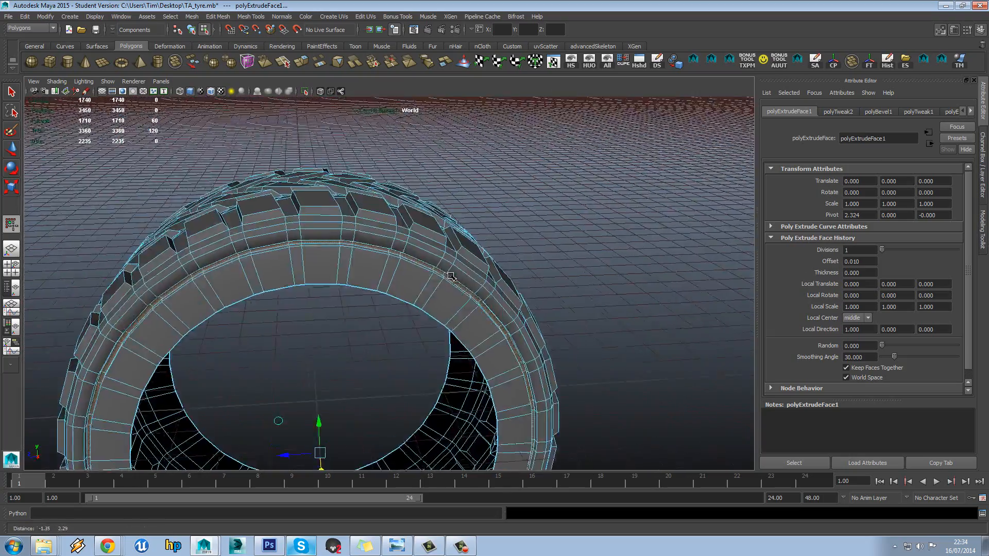
pyautogui.keyDown('alt'); pyautogui.moveTo(370, 268); pyautogui.dragTo(424, 260, button='right'); pyautogui.keyUp('alt')
pyautogui.keyDown('alt'); pyautogui.moveTo(424, 260); pyautogui.dragTo(485, 312); pyautogui.keyUp('alt')
pyautogui.keyDown('alt'); pyautogui.moveTo(457, 221); pyautogui.dragTo(489, 244, button='right'); pyautogui.keyUp('alt')
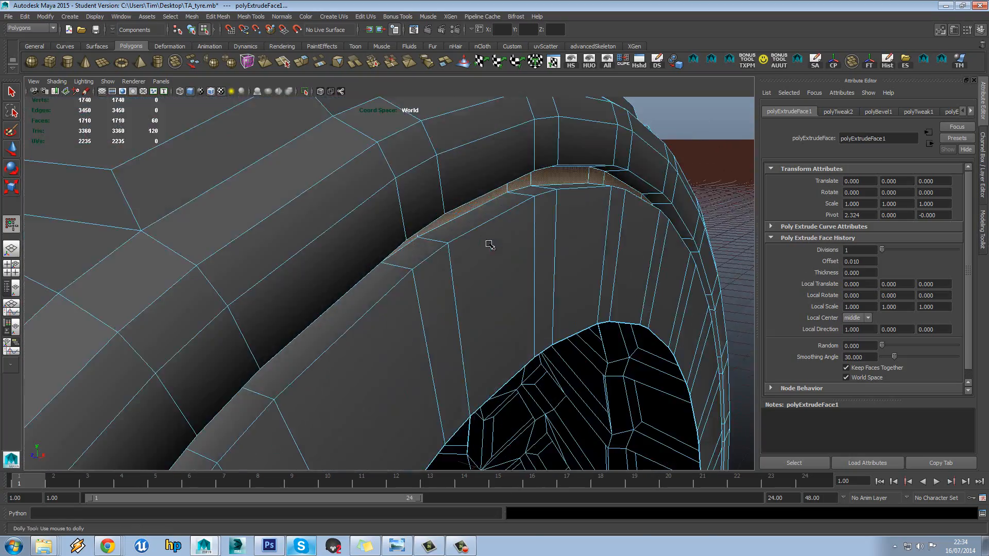
pyautogui.keyDown('alt'); pyautogui.moveTo(499, 232); pyautogui.dragTo(499, 230); pyautogui.keyUp('alt')
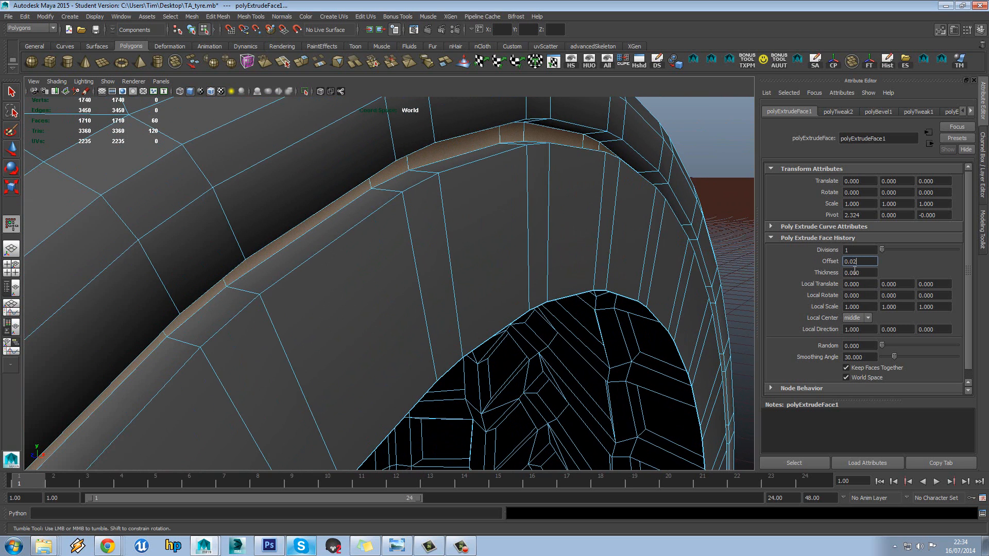
pyautogui.press('Return')
# - Move the groove's ring of faces slightly back outwards along X
pyautogui.keyDown('alt'); pyautogui.moveTo(607, 262); pyautogui.dragTo(574, 192, button='middle'); pyautogui.keyUp('alt')
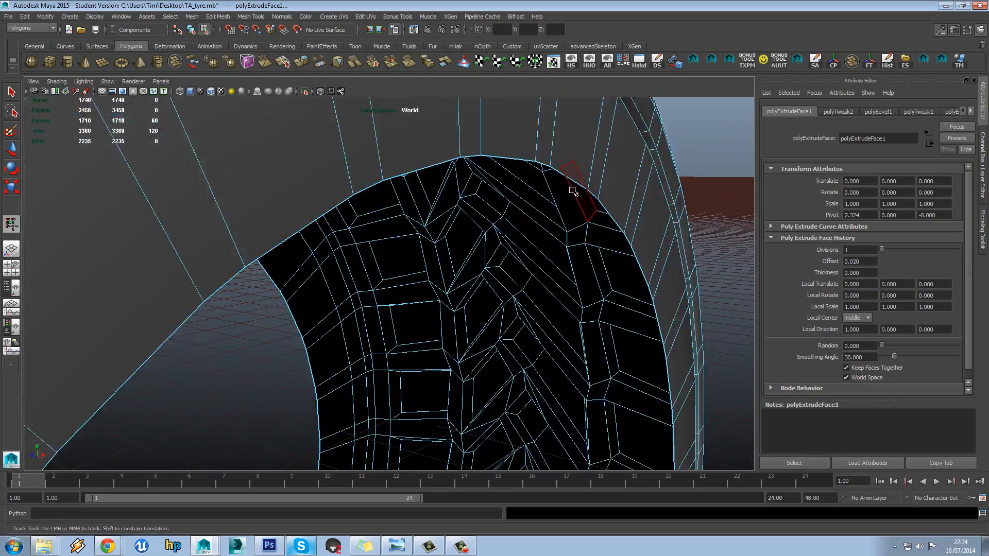
pyautogui.keyDown('alt'); pyautogui.moveTo(574, 192); pyautogui.dragTo(520, 276, button='right'); pyautogui.keyUp('alt')
pyautogui.keyDown('alt'); pyautogui.moveTo(521, 276); pyautogui.dragTo(469, 366); pyautogui.keyUp('alt')
pyautogui.keyDown('alt'); pyautogui.moveTo(470, 370); pyautogui.dragTo(425, 352, button='right'); pyautogui.keyUp('alt')
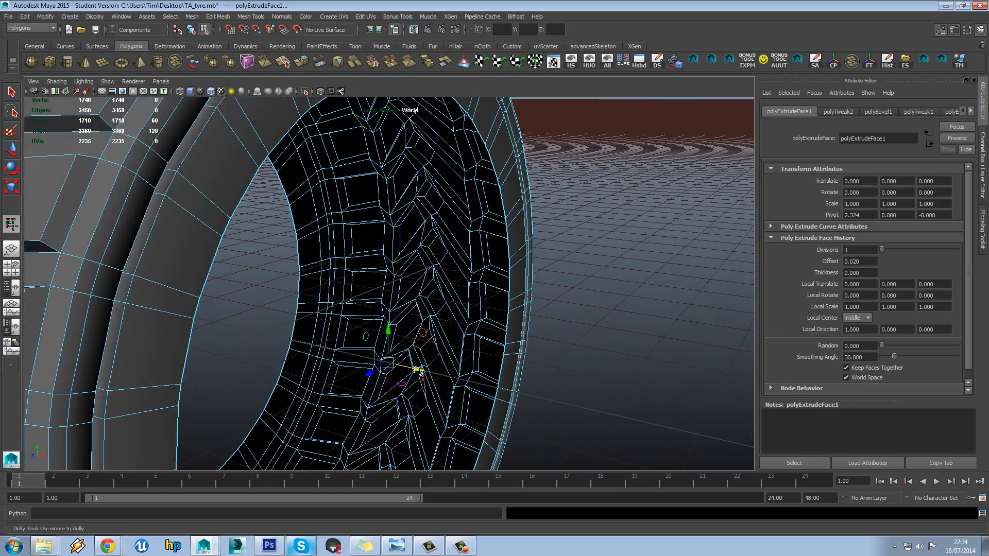
pyautogui.moveTo(420, 372); pyautogui.dragTo(423, 371)
# - Return to object mode, deselect the tyre and turn off wireframe on shaded to inspect the grooved sidewall
pyautogui.keyDown('alt'); pyautogui.moveTo(487, 273); pyautogui.dragTo(455, 250, button='right'); pyautogui.keyUp('alt')
pyautogui.keyDown('alt'); pyautogui.moveTo(456, 250); pyautogui.dragTo(350, 260); pyautogui.keyUp('alt')
pyautogui.moveTo(360, 160); pyautogui.dragTo(410, 145, button='right')
pyautogui.click(521, 173)
pyautogui.keyDown('alt'); pyautogui.moveTo(482, 216); pyautogui.dragTo(551, 219); pyautogui.keyUp('alt')
pyautogui.click(212, 92)
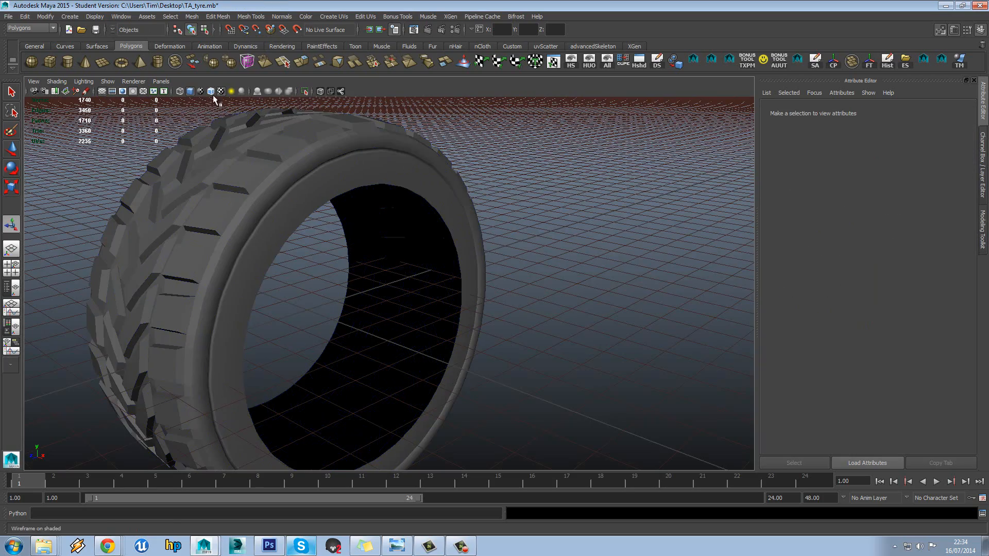
pyautogui.moveTo(466, 145)
pyautogui.keyDown('alt'); pyautogui.mouseDown()
pyautogui.moveTo(420, 161)
pyautogui.moveTo(351, 161)
pyautogui.moveTo(456, 155)
pyautogui.moveTo(434, 170)
pyautogui.moveTo(587, 170)
pyautogui.moveTo(421, 165)
pyautogui.moveTo(402, 185)
pyautogui.moveTo(418, 187)
pyautogui.mouseUp(); pyautogui.keyUp('alt')
# - Select the ring of faces on one sidewall of the tyre and extend the selection outwards across the groove's neighbouring face loops
pyautogui.click(372, 188)
pyautogui.scroll(3, 374, 188)
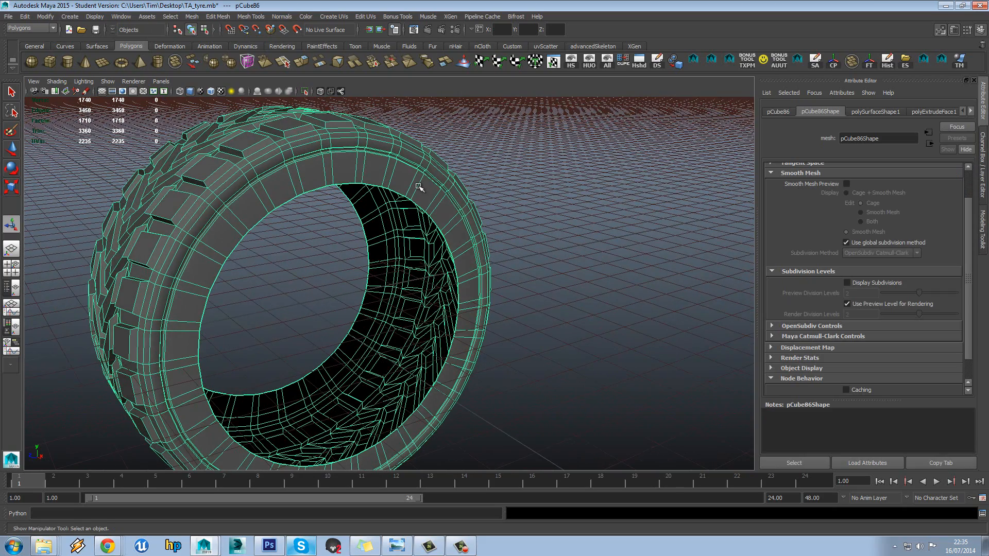
pyautogui.keyDown('alt'); pyautogui.moveTo(415, 188); pyautogui.dragTo(370, 196); pyautogui.keyUp('alt')
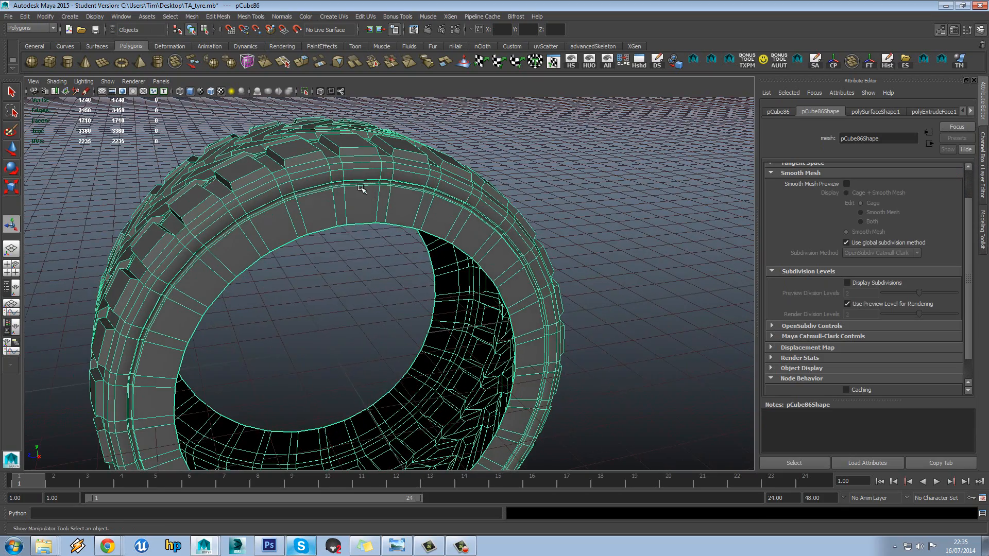
pyautogui.moveTo(370, 197); pyautogui.dragTo(361, 205, button='right')
pyautogui.click(361, 205)
pyautogui.keyDown('shift'); pyautogui.doubleClick(341, 208); pyautogui.keyUp('shift')
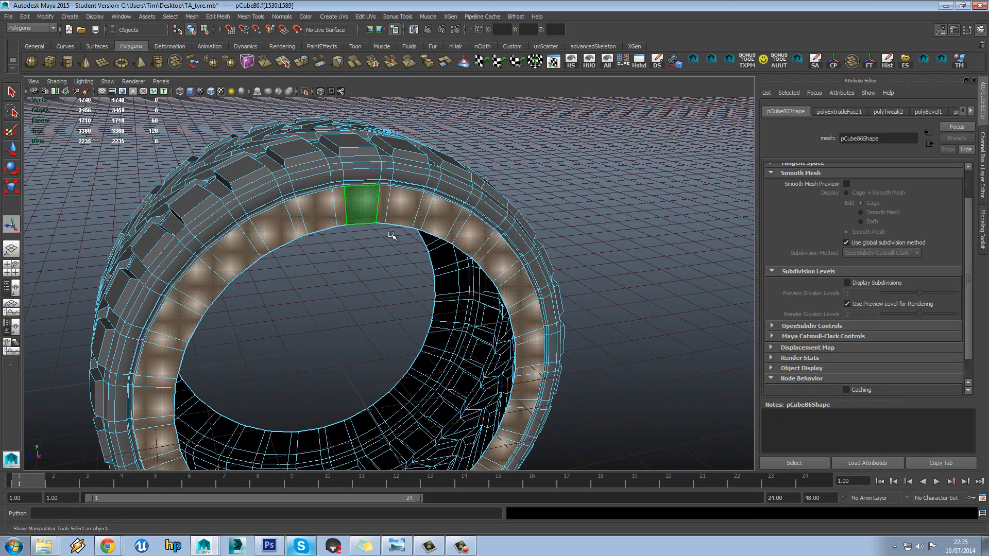
pyautogui.keyDown('alt'); pyautogui.moveTo(394, 236); pyautogui.dragTo(430, 165); pyautogui.keyUp('alt')
pyautogui.click(390, 113)
pyautogui.keyDown('alt'); pyautogui.moveTo(389, 113); pyautogui.dragTo(388, 186); pyautogui.keyUp('alt')
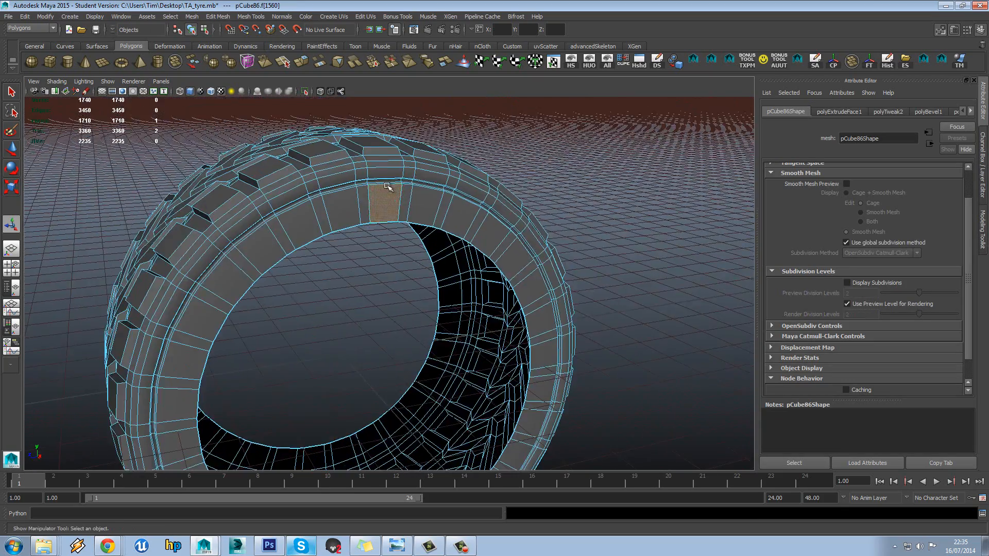
pyautogui.doubleClick(363, 195)
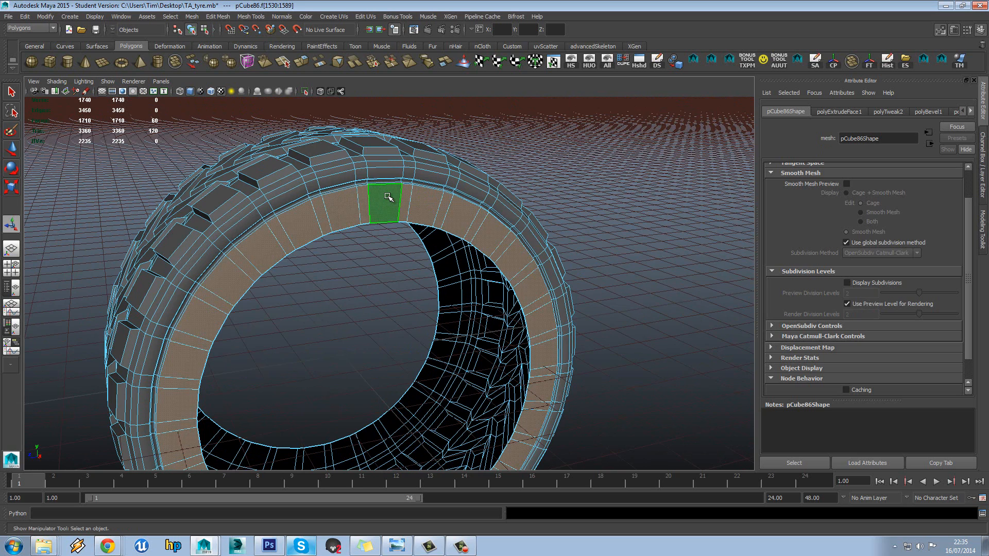
pyautogui.keyDown('shift'); pyautogui.doubleClick(388, 197); pyautogui.keyUp('shift')
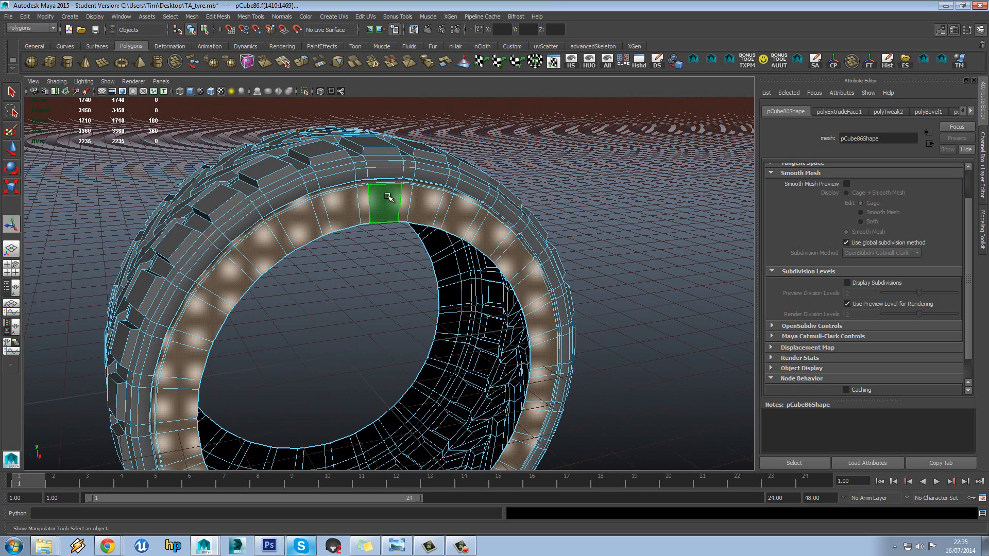
pyautogui.keyDown('shift'); pyautogui.doubleClick(389, 197); pyautogui.keyUp('shift')
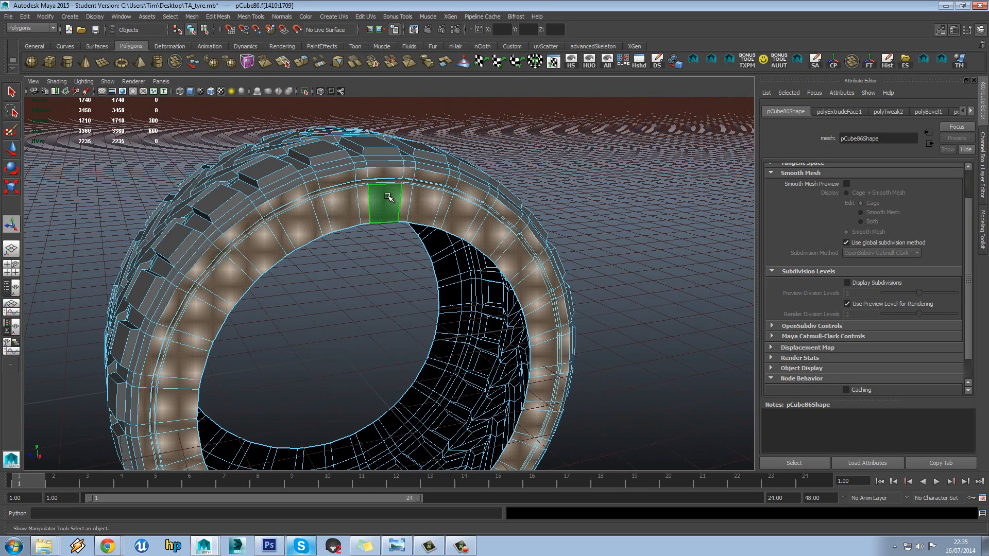
# - Try to extend the sidewall face selection further around the groove, and undo the extra selections
pyautogui.keyDown('alt'); pyautogui.moveTo(388, 196); pyautogui.dragTo(467, 202); pyautogui.keyUp('alt')
pyautogui.keyDown('shift'); pyautogui.doubleClick(448, 195); pyautogui.keyUp('shift')
pyautogui.keyDown('shift'); pyautogui.doubleClick(451, 206); pyautogui.keyUp('shift')
pyautogui.hotkey('ctrl', 'z')
pyautogui.hotkey('ctrl', 'z')
pyautogui.hotkey('ctrl', 'z')
pyautogui.hotkey('ctrl', 'z')
# - Open the UV Texture Editor, place it clear of the tyre and frame the tyre's whole UV layout
pyautogui.click(554, 63)
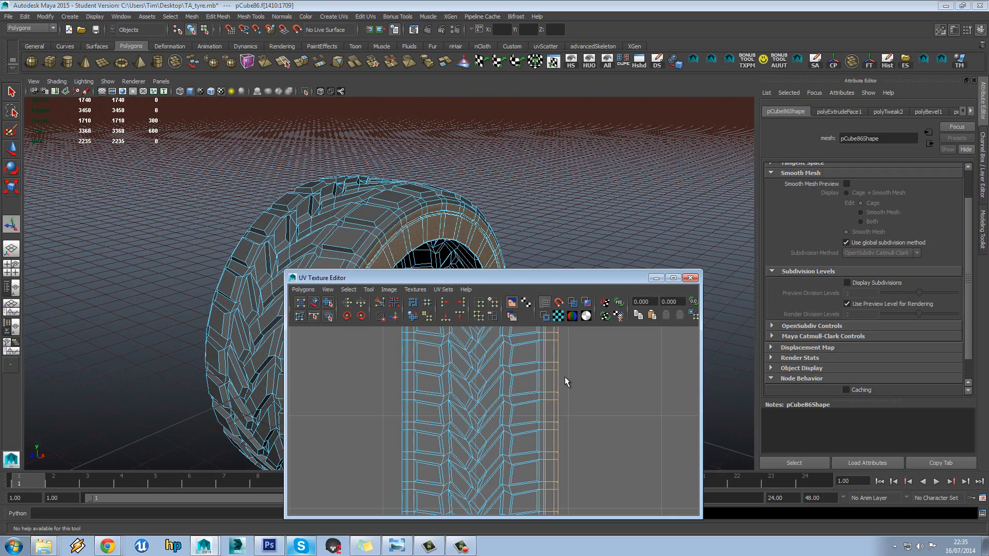
pyautogui.keyDown('alt'); pyautogui.moveTo(565, 370); pyautogui.dragTo(542, 368, button='middle'); pyautogui.keyUp('alt')
pyautogui.keyDown('alt'); pyautogui.moveTo(463, 233); pyautogui.dragTo(459, 234); pyautogui.keyUp('alt')
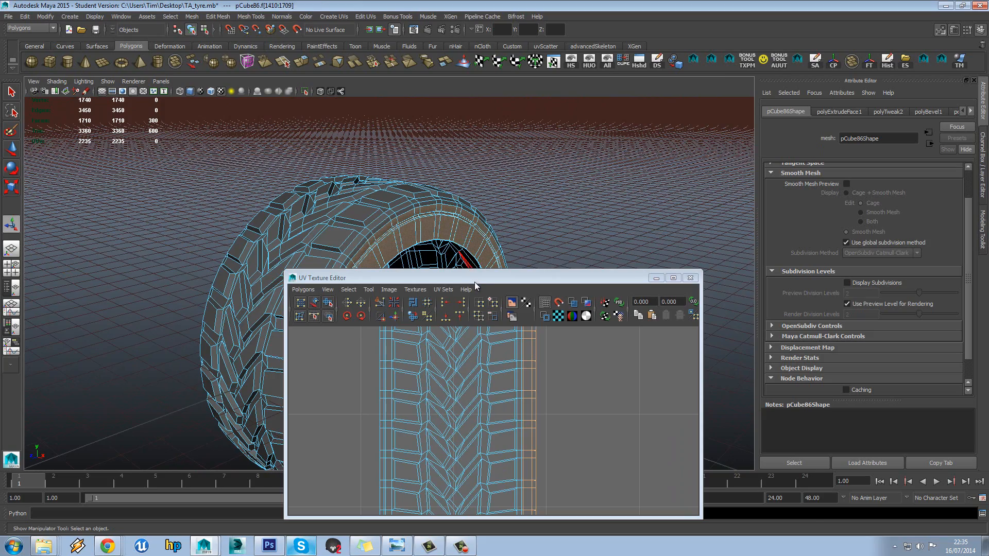
pyautogui.moveTo(475, 282); pyautogui.dragTo(709, 296)
pyautogui.keyDown('alt'); pyautogui.moveTo(435, 222); pyautogui.dragTo(425, 243); pyautogui.keyUp('alt')
pyautogui.scroll(-8, 771, 398)
# - Planar-map the selected sidewall faces from the X axis, fitted to the bounding box with the image width/height ratio kept
pyautogui.click(340, 16)
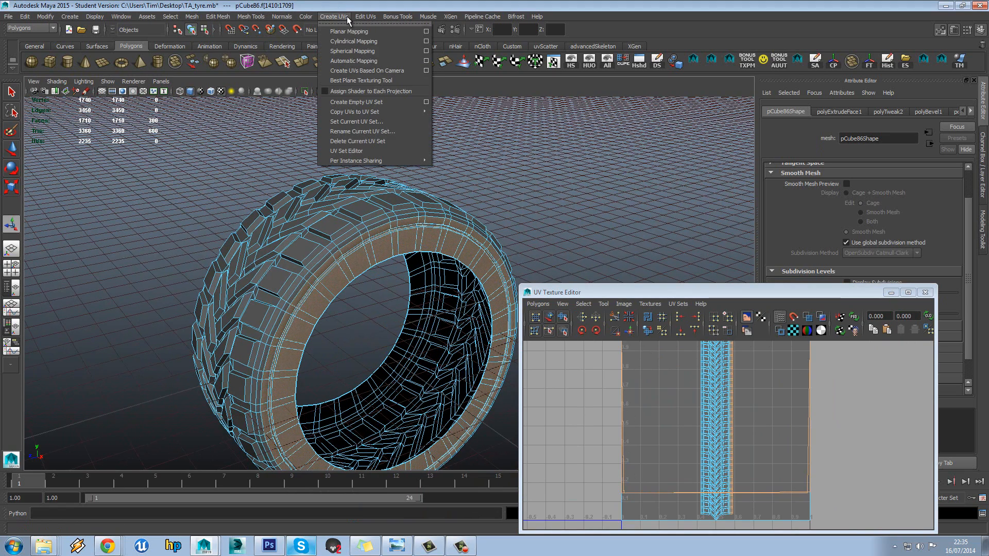
pyautogui.click(427, 33)
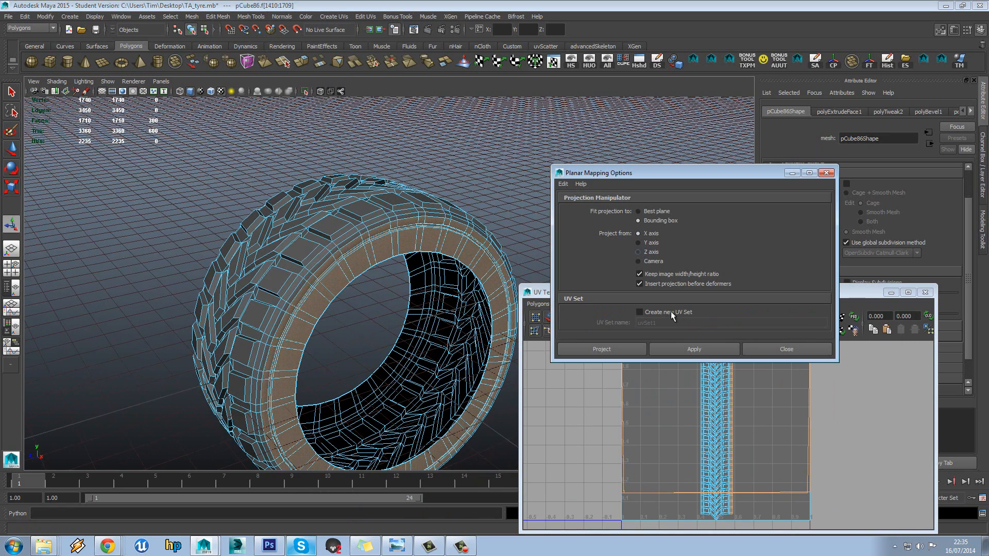
pyautogui.click(694, 350)
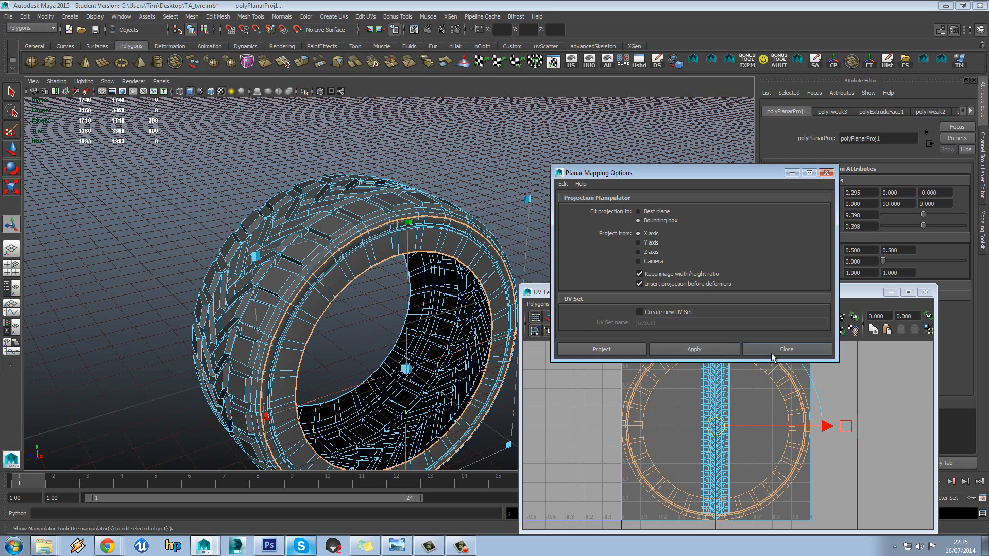
pyautogui.click(772, 350)
# - Scale down the ring-shaped sidewall UVs and place them beside the upper part of the tread strip, inside the UV square
pyautogui.press('r')
pyautogui.moveTo(715, 426); pyautogui.dragTo(770, 418)
pyautogui.press('w')
pyautogui.keyDown('alt'); pyautogui.moveTo(769, 418); pyautogui.dragTo(763, 467, button='middle'); pyautogui.keyUp('alt')
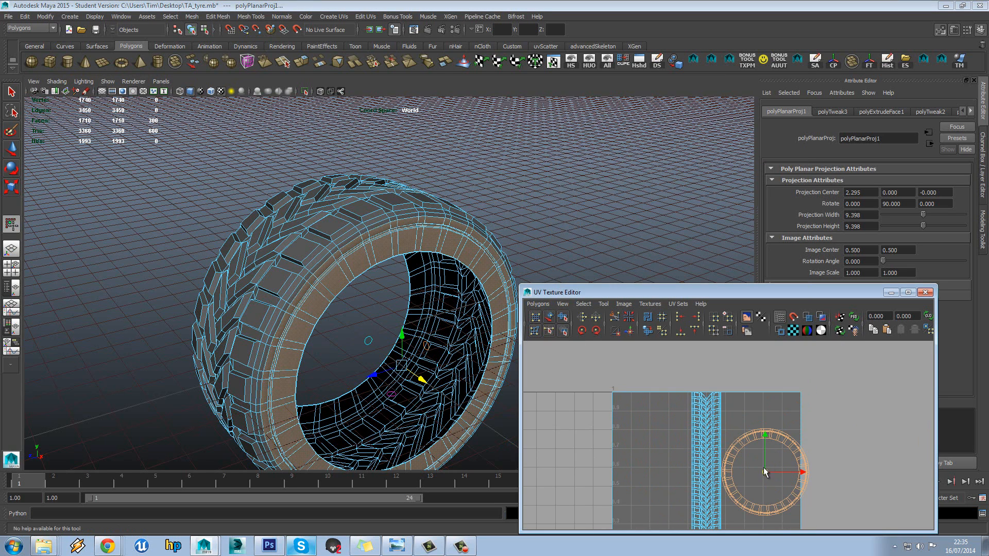
pyautogui.moveTo(763, 468); pyautogui.dragTo(759, 431)
pyautogui.press('r')
pyautogui.hotkey('ctrl', 'z')
pyautogui.press('w')
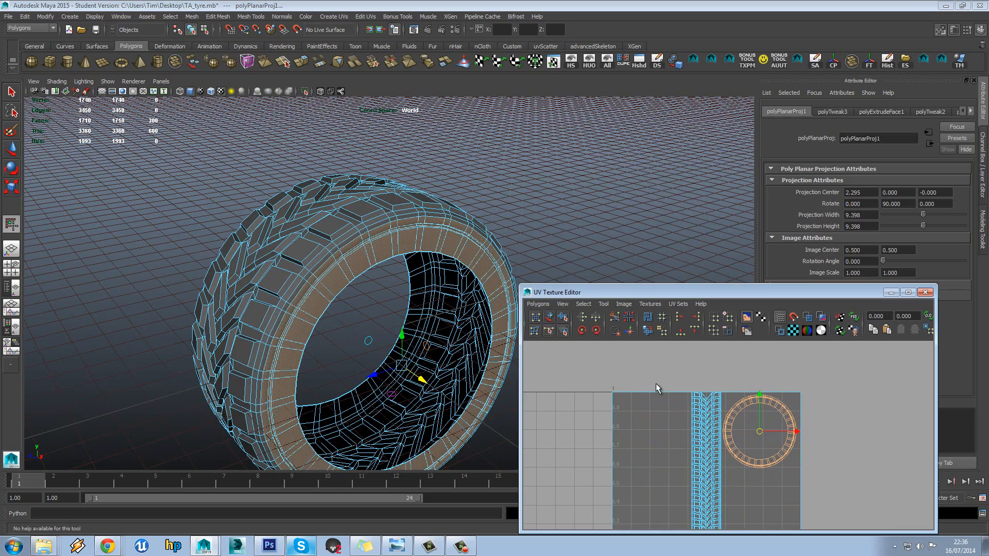
# - Select the opposite sidewall's ring of faces, grow the selection once and planar-map it with the same X-axis projection settings
pyautogui.moveTo(620, 382); pyautogui.dragTo(615, 409)
pyautogui.keyDown('alt'); pyautogui.moveTo(312, 273); pyautogui.dragTo(422, 251); pyautogui.keyUp('alt')
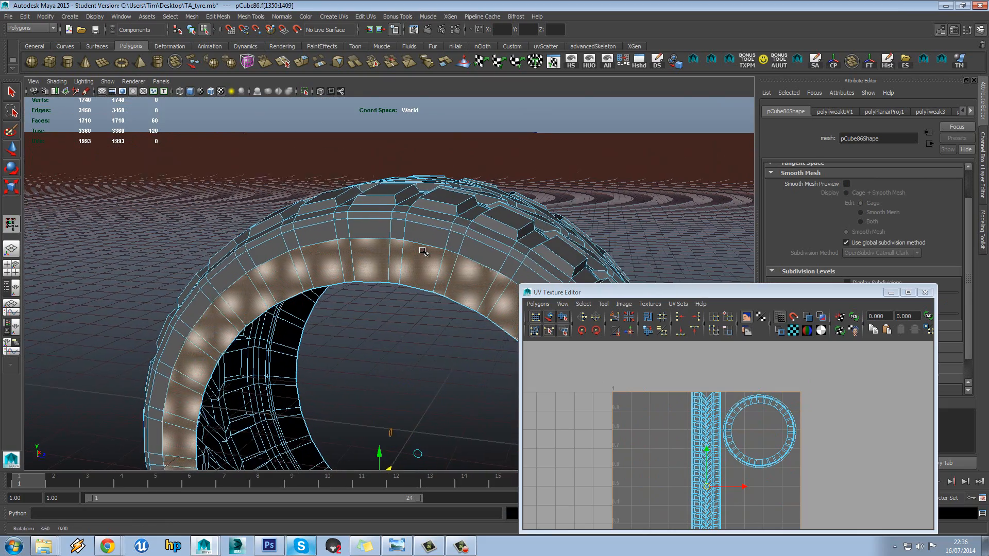
pyautogui.hotkey('shift', '.')
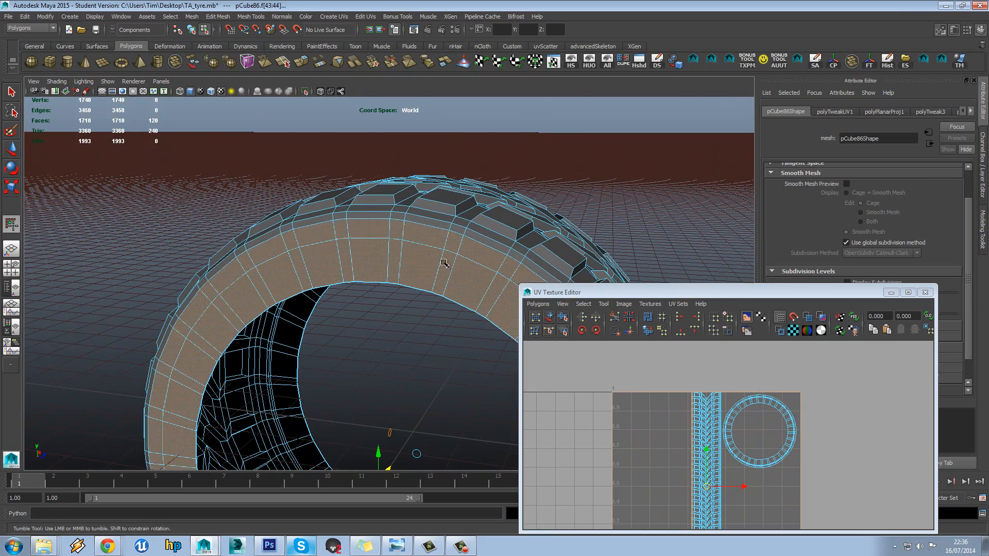
pyautogui.click(335, 17)
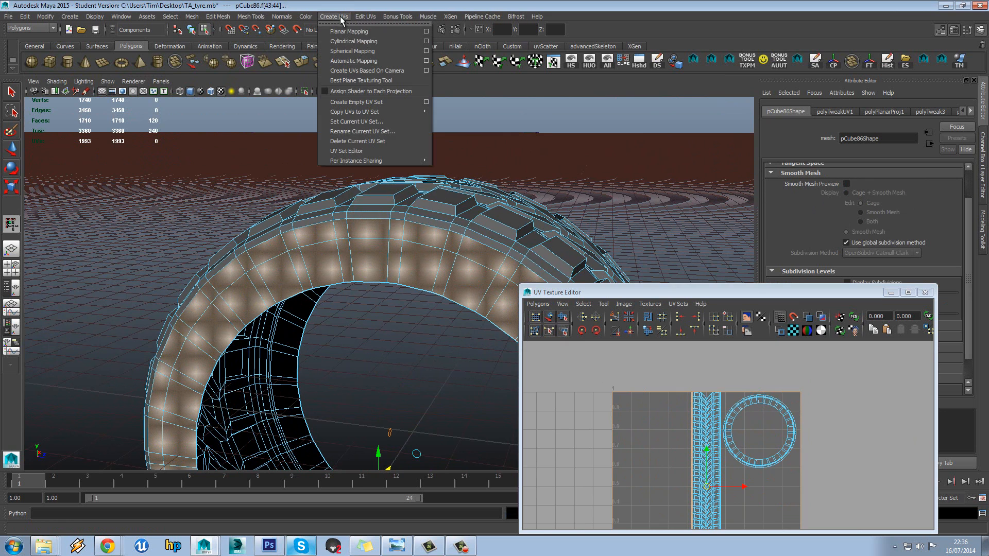
pyautogui.click(342, 32)
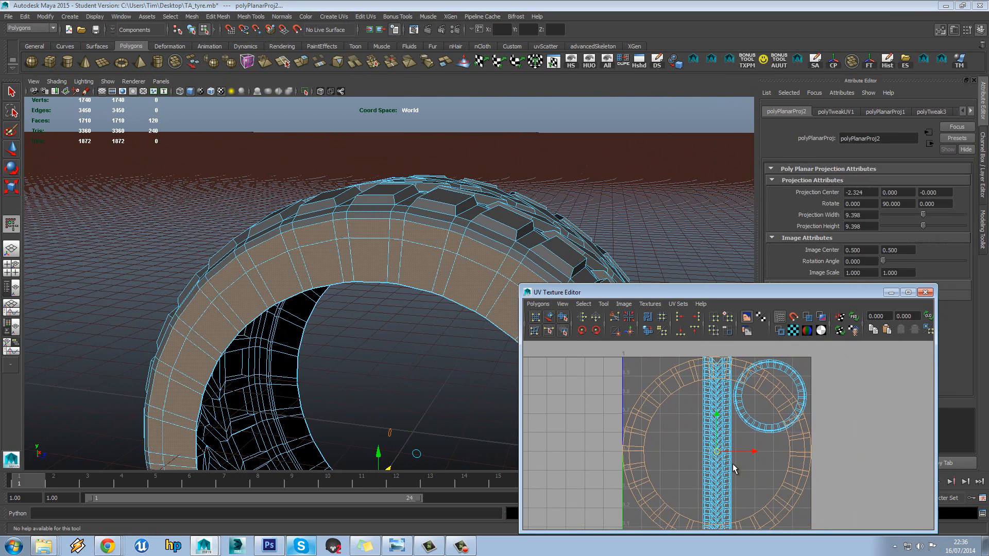
# - Scale the second sidewall's UV ring down to match the first and place it directly below that ring
pyautogui.keyDown('alt'); pyautogui.moveTo(723, 492); pyautogui.dragTo(733, 456, button='middle'); pyautogui.keyUp('alt')
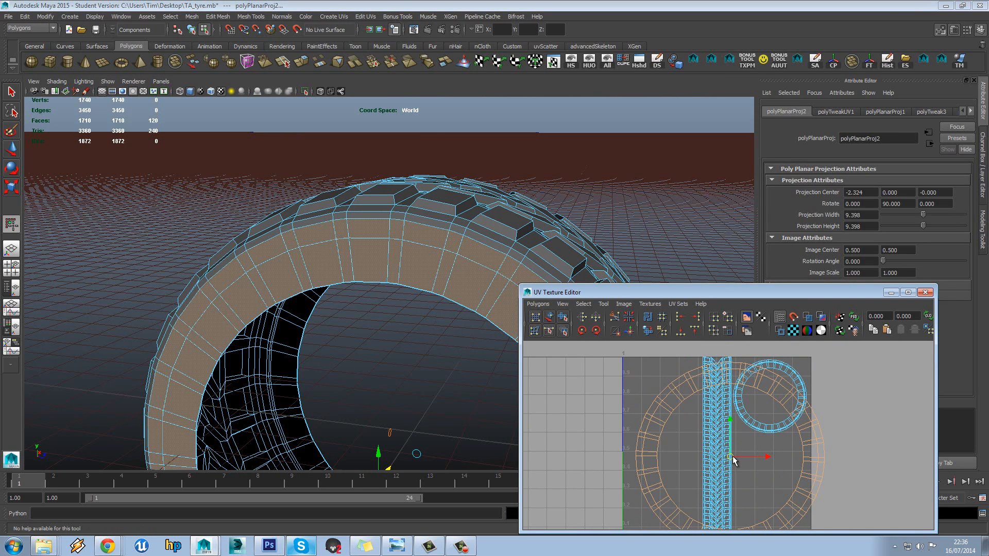
pyautogui.click(12, 188)
pyautogui.keyDown('alt'); pyautogui.moveTo(718, 476); pyautogui.dragTo(714, 467, button='middle'); pyautogui.keyUp('alt')
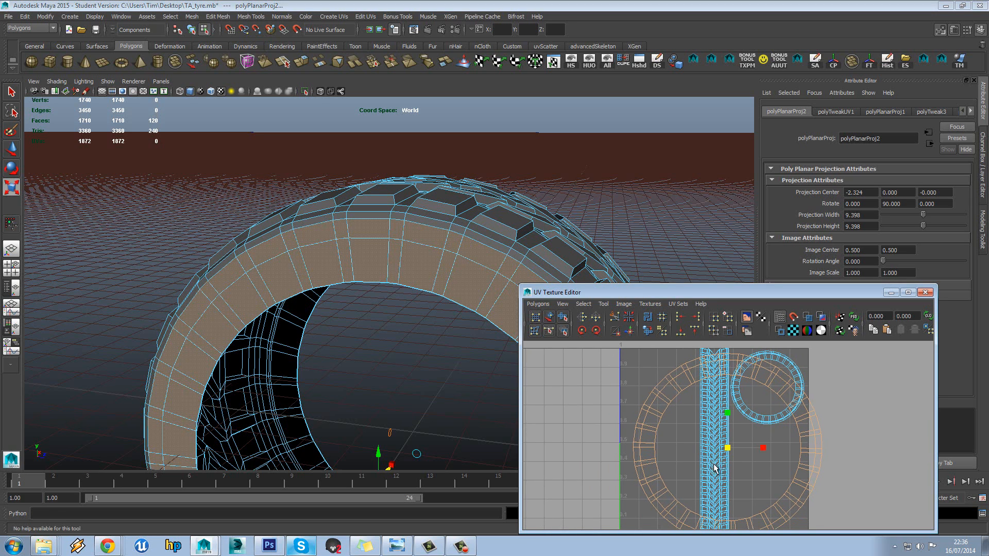
pyautogui.moveTo(727, 451); pyautogui.dragTo(769, 469)
pyautogui.press('y')
pyautogui.keyDown('alt'); pyautogui.moveTo(824, 380); pyautogui.dragTo(770, 375, button='right'); pyautogui.keyUp('alt')
pyautogui.keyDown('alt'); pyautogui.moveTo(771, 374); pyautogui.dragTo(752, 394, button='middle'); pyautogui.keyUp('alt')
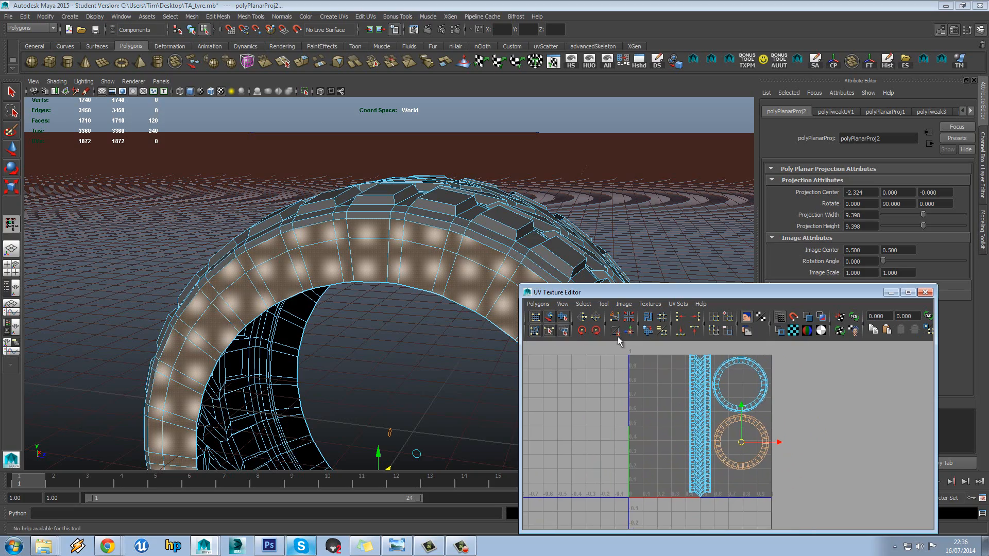
# - Return to object mode and reselect the whole tyre to display its full UV layout
pyautogui.keyDown('alt'); pyautogui.moveTo(470, 231); pyautogui.dragTo(318, 238); pyautogui.keyUp('alt')
pyautogui.moveTo(430, 258); pyautogui.dragTo(447, 251, button='right')
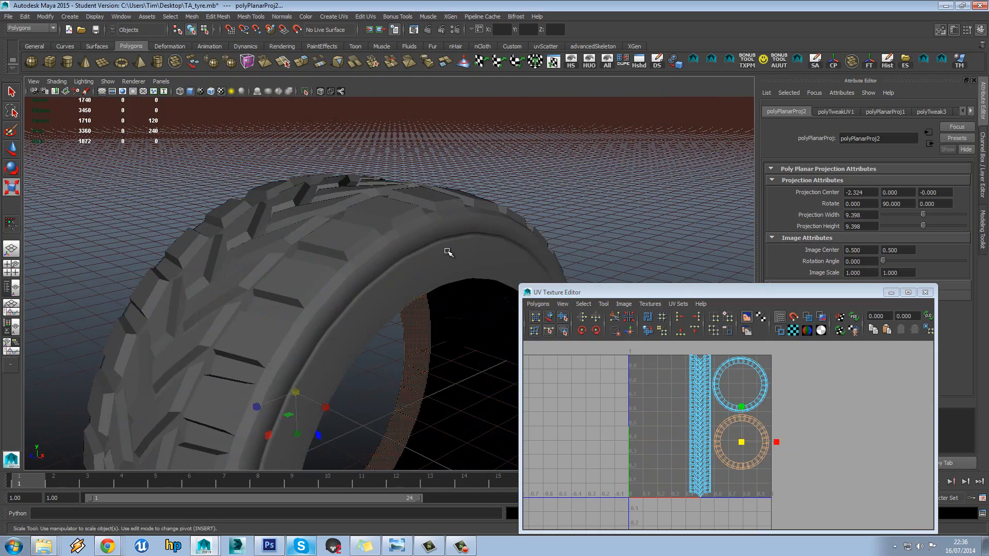
pyautogui.click(569, 180)
pyautogui.keyDown('alt'); pyautogui.moveTo(569, 180); pyautogui.dragTo(480, 200, button='right'); pyautogui.keyUp('alt')
pyautogui.click(400, 202)
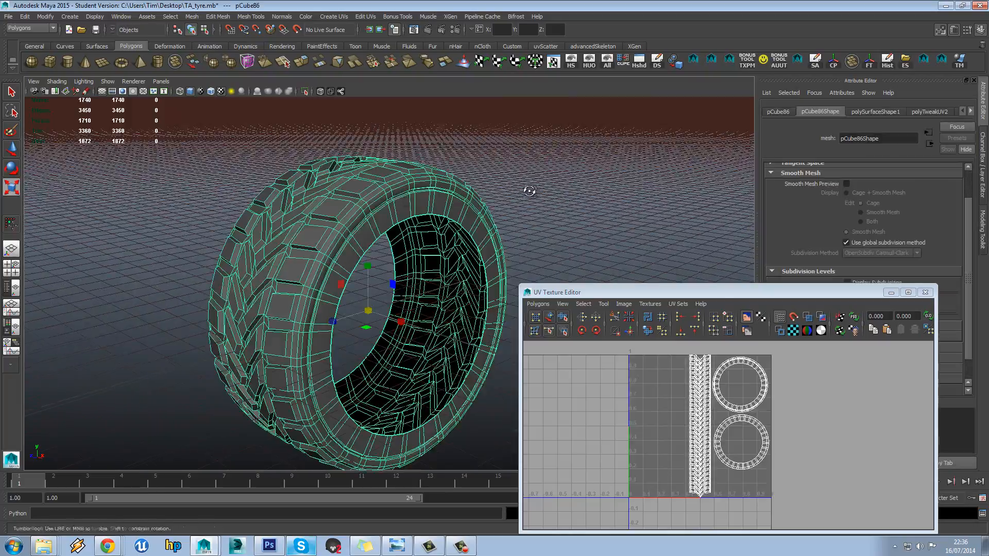
# - Inspect the tyre's tread and sidewall from several angles alongside its UV layout
pyautogui.keyDown('alt'); pyautogui.moveTo(530, 191); pyautogui.dragTo(478, 182); pyautogui.keyUp('alt')
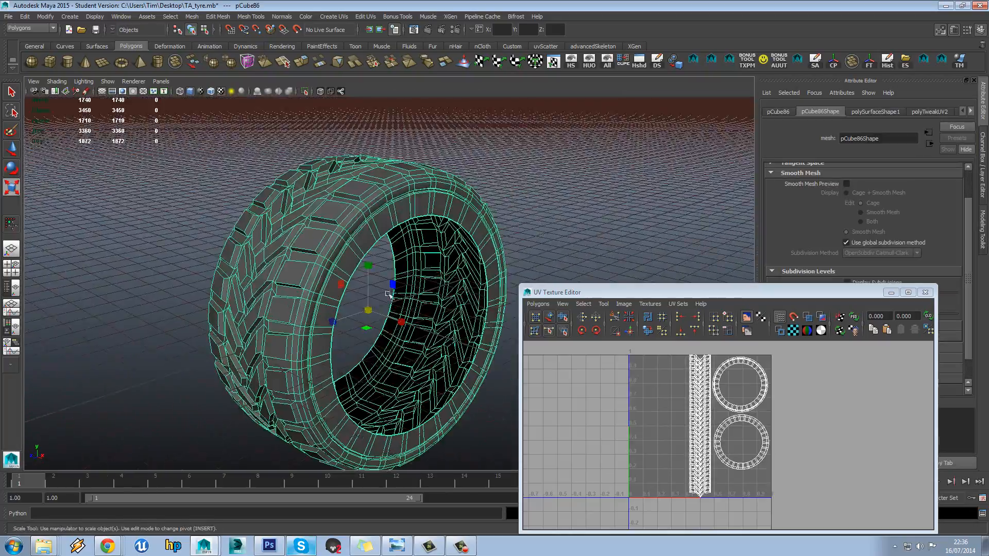
pyautogui.press('e')
pyautogui.moveTo(340, 289); pyautogui.dragTo(353, 264)
pyautogui.click(531, 201)
pyautogui.keyDown('alt'); pyautogui.moveTo(570, 212); pyautogui.dragTo(530, 209); pyautogui.keyUp('alt')
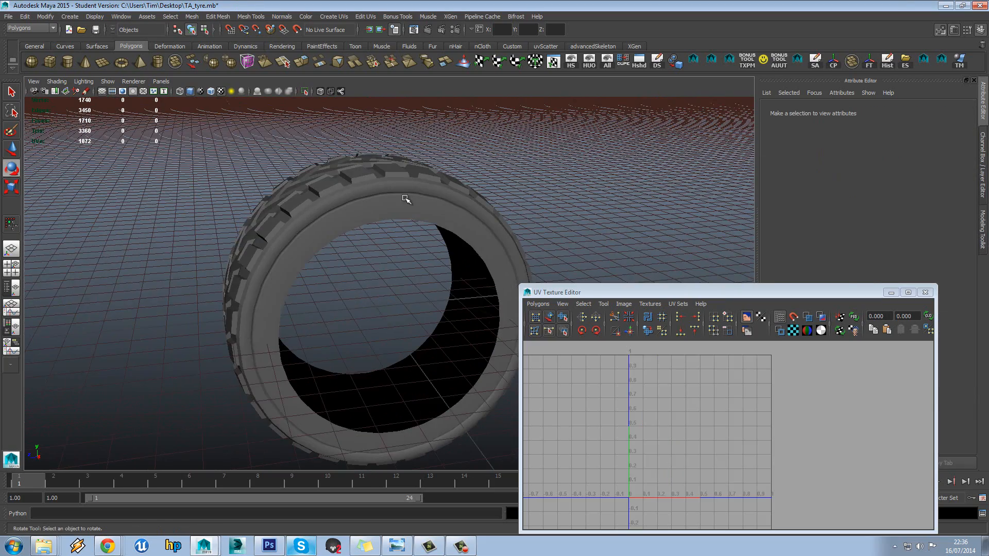
pyautogui.click(407, 199)
pyautogui.keyDown('alt'); pyautogui.moveTo(409, 198); pyautogui.dragTo(449, 193); pyautogui.keyUp('alt')
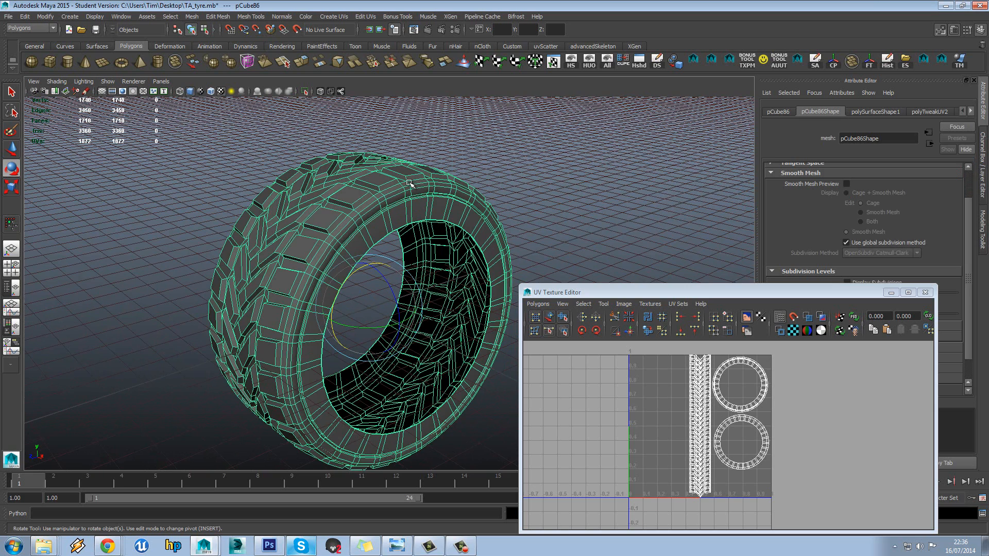
pyautogui.rightClick(741, 405)
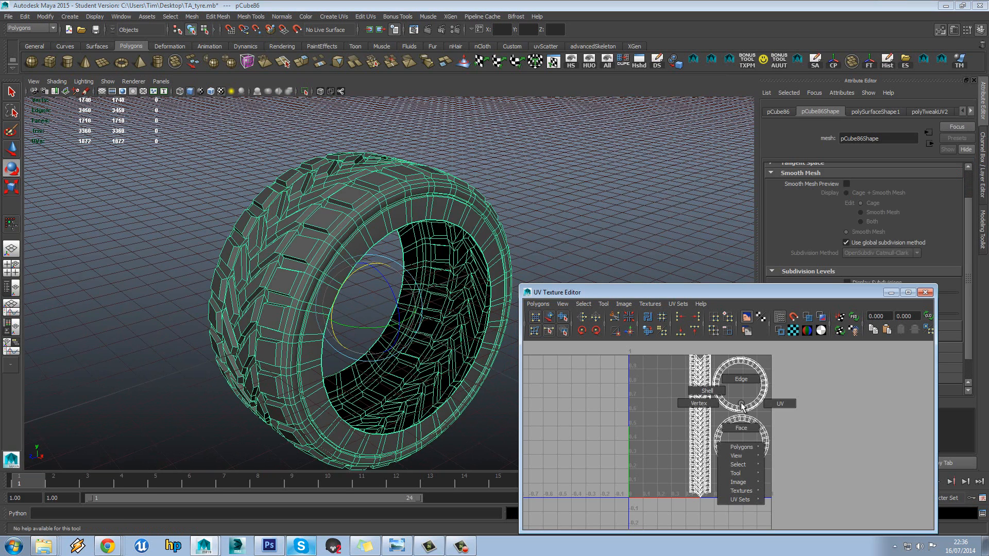
pyautogui.moveTo(741, 403); pyautogui.dragTo(740, 411, button='right')
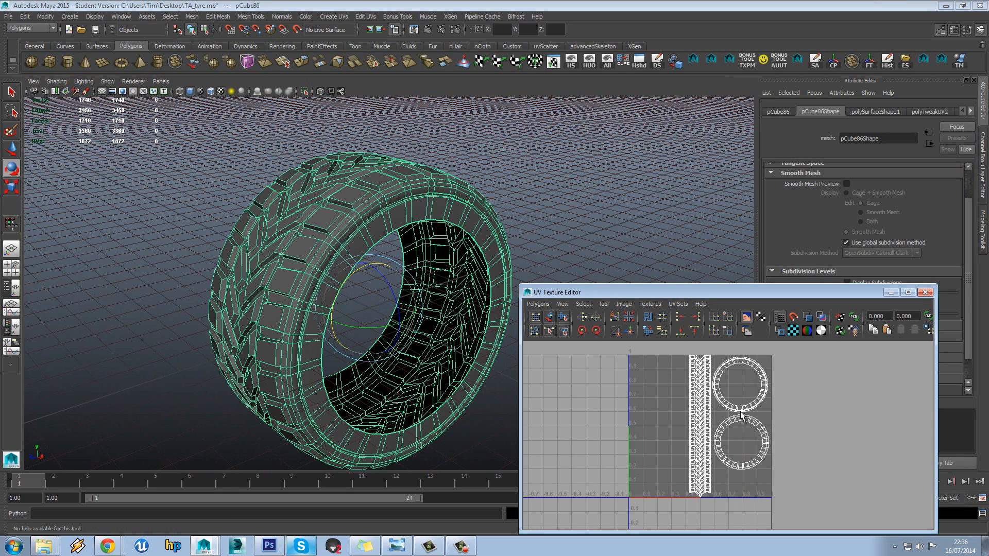
# - Apply a checker texture to the tyre and switch the viewport renderer to Viewport 2.0
pyautogui.click(399, 17)
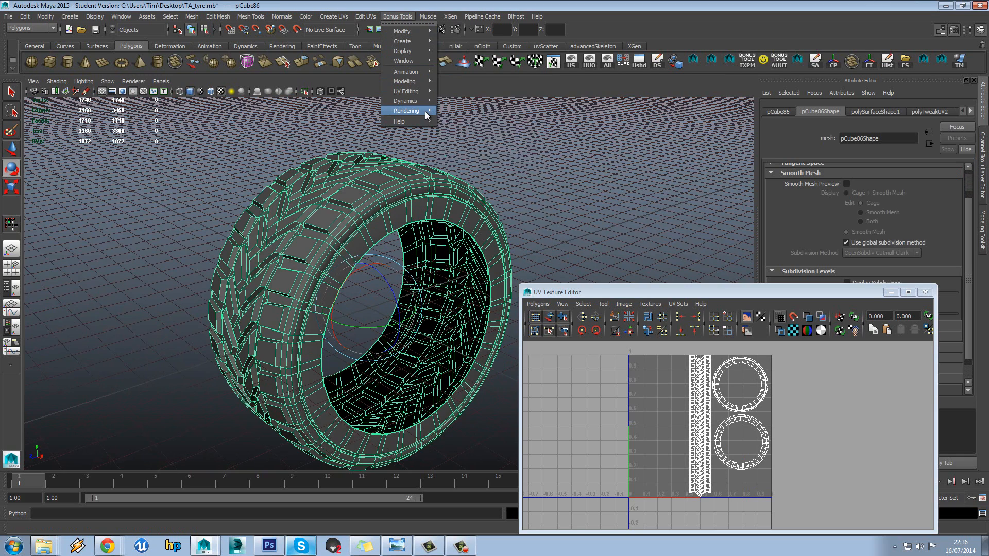
pyautogui.moveTo(425, 111)
pyautogui.click(470, 117)
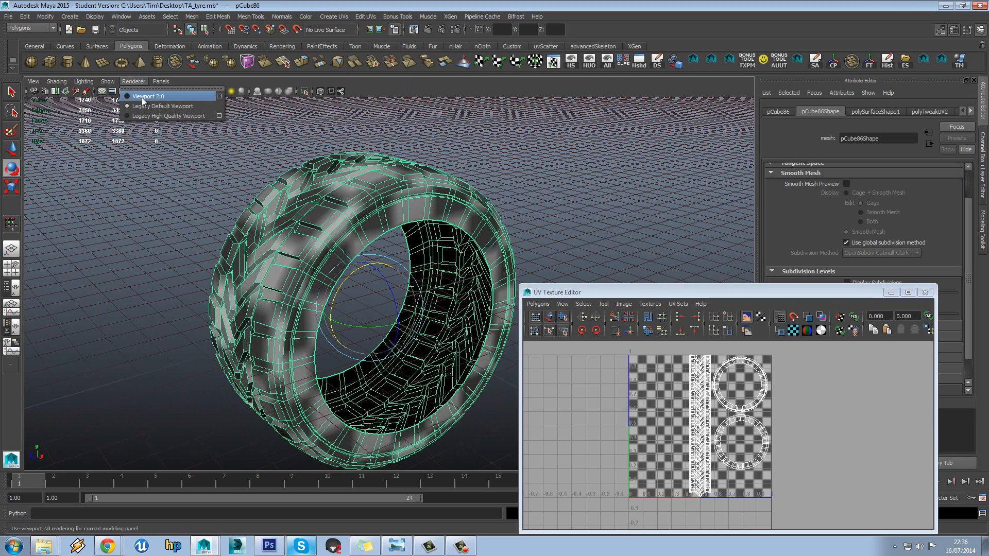
pyautogui.click(143, 94)
# - Examine how evenly the checker pattern runs over the tread and sidewall, and reselect the tyre
pyautogui.click(526, 196)
pyautogui.keyDown('alt'); pyautogui.moveTo(526, 196); pyautogui.dragTo(486, 203); pyautogui.keyUp('alt')
pyautogui.click(498, 198)
pyautogui.click(520, 177)
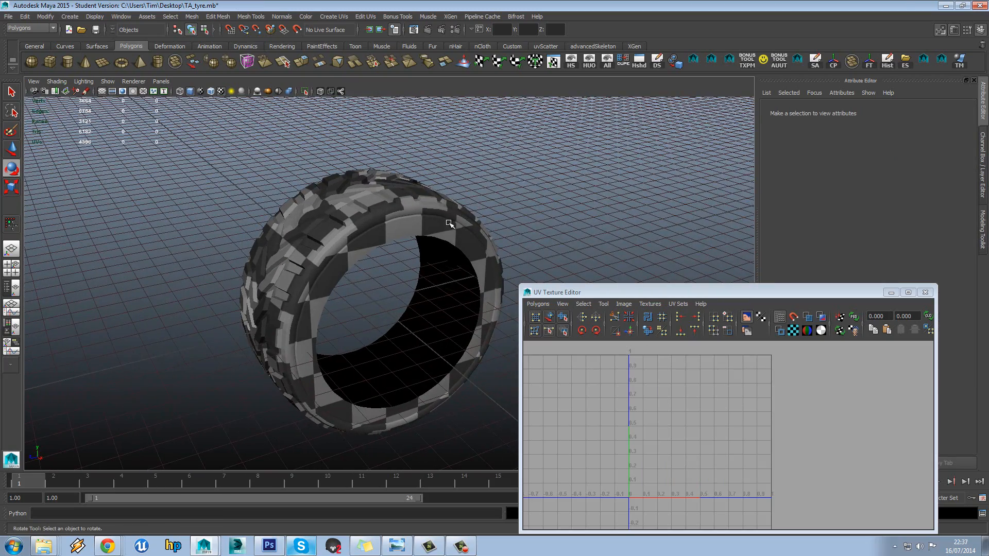
pyautogui.moveTo(383, 222)
pyautogui.keyDown('alt'); pyautogui.mouseDown()
pyautogui.moveTo(393, 220)
pyautogui.moveTo(376, 214)
pyautogui.mouseUp(); pyautogui.keyUp('alt')
pyautogui.rightClick(372, 212)
pyautogui.click(374, 209)
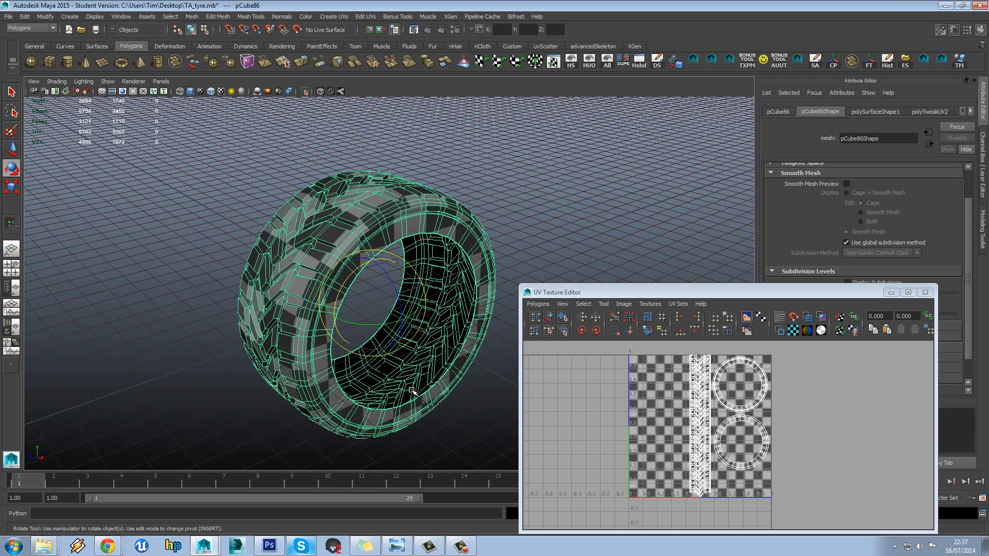